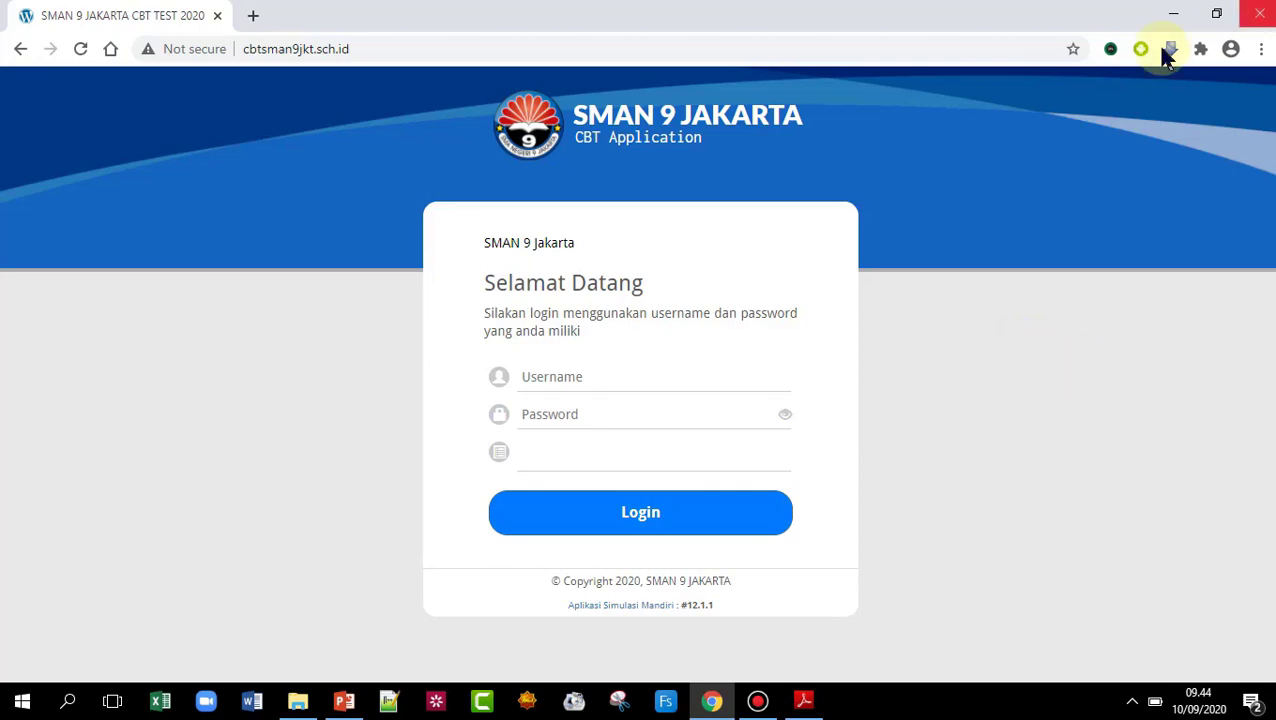
- Minimise the Chrome window showing the SMAN 9 Jakarta CBT login page
left_click(1170, 17)
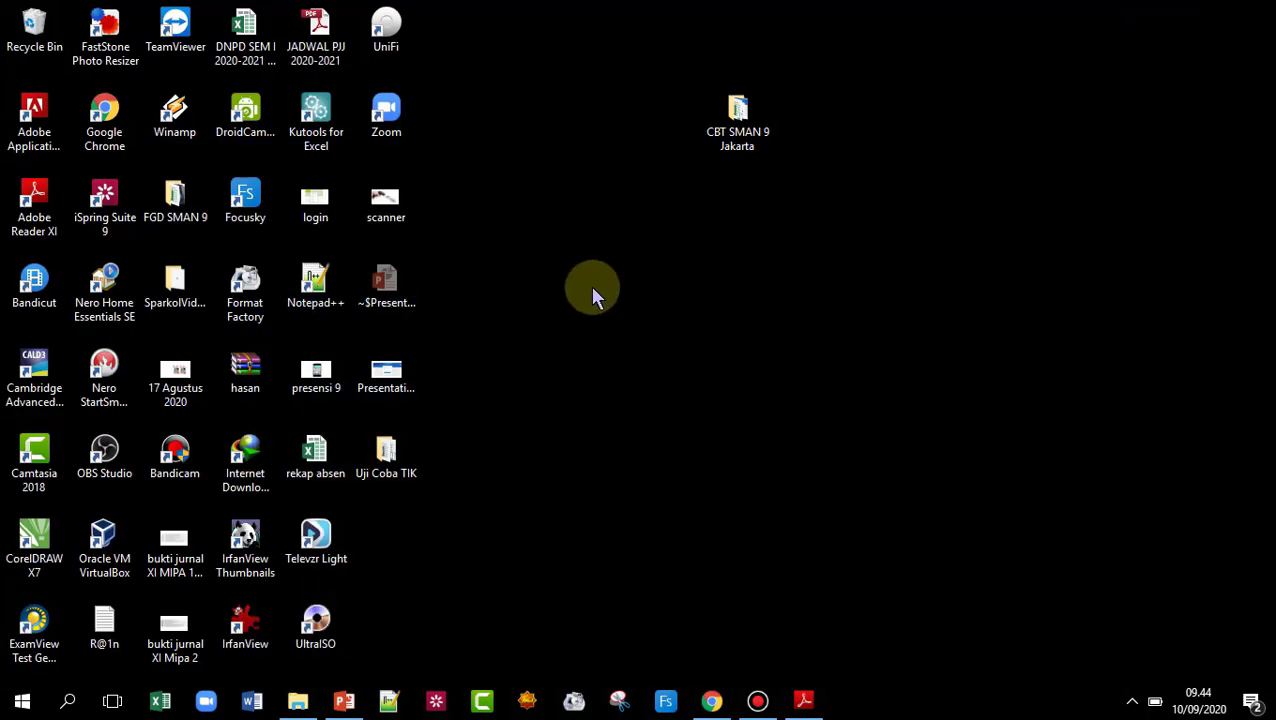
- Browse the CBT SMAN 9 Jakarta folder's files and open Template Soal Master MS WORD
double_click(751, 138)
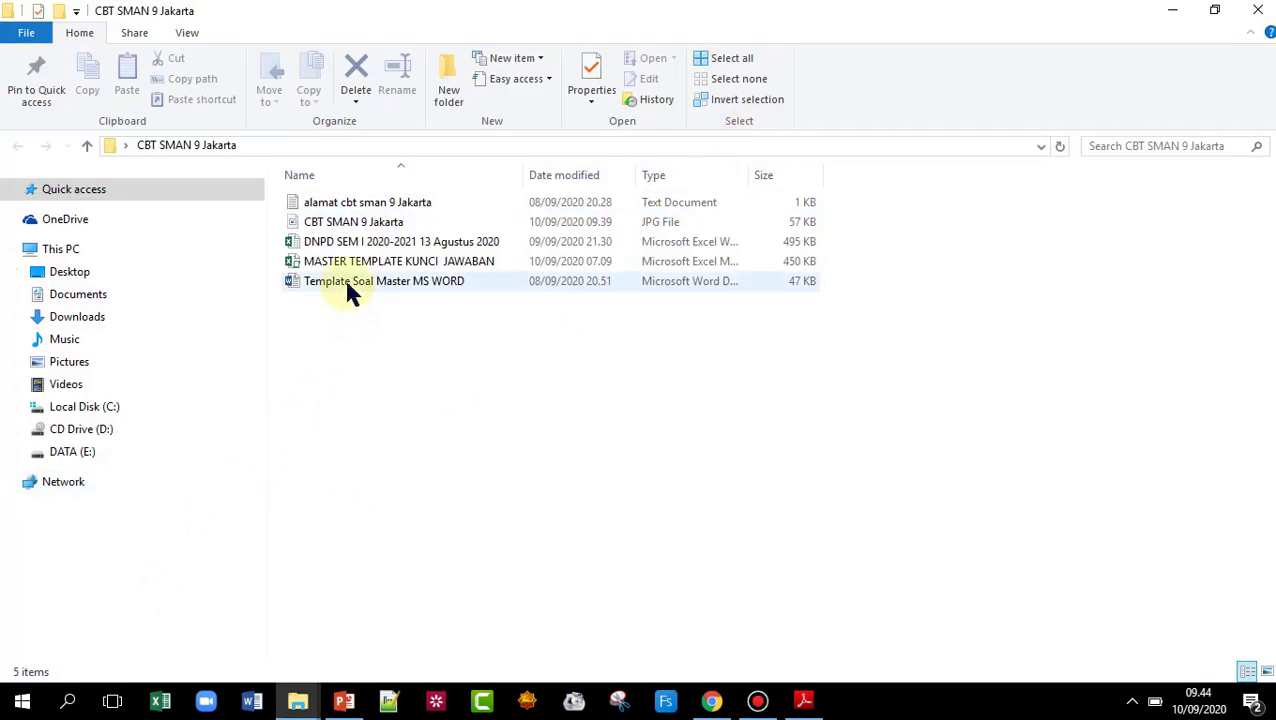
left_click(417, 286)
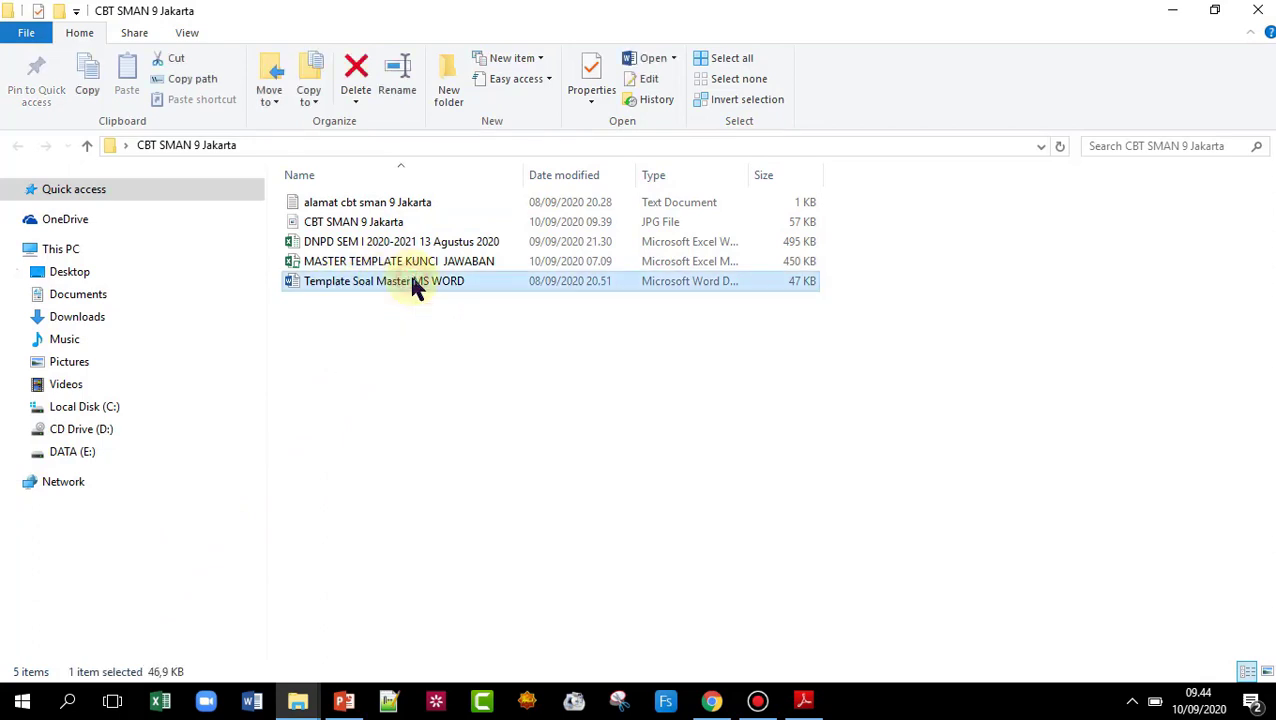
left_click(342, 266)
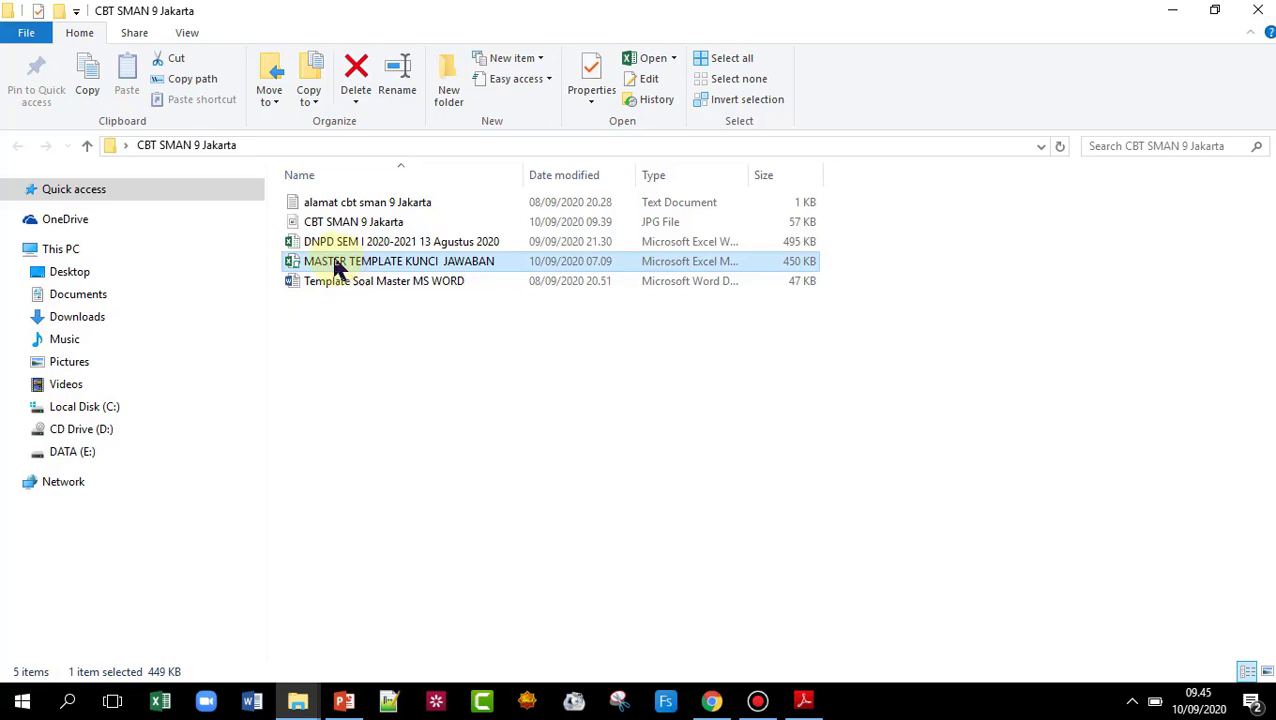
left_click(334, 245)
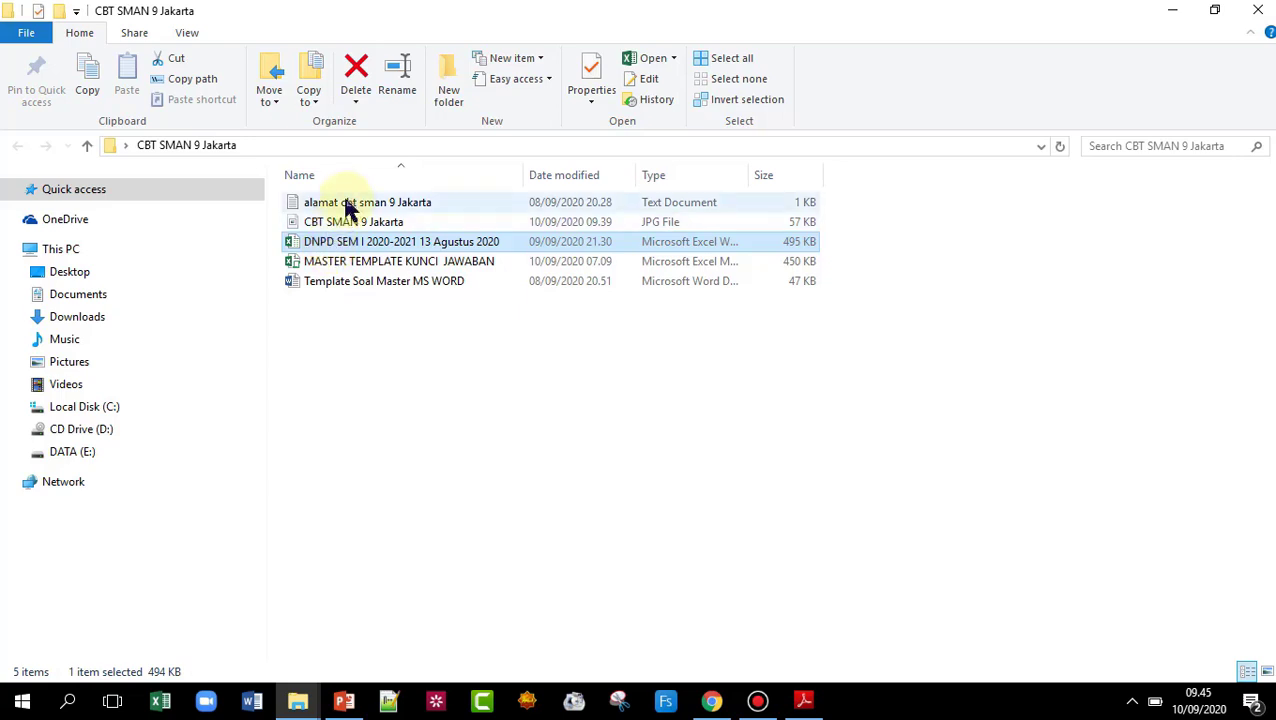
left_click(343, 205)
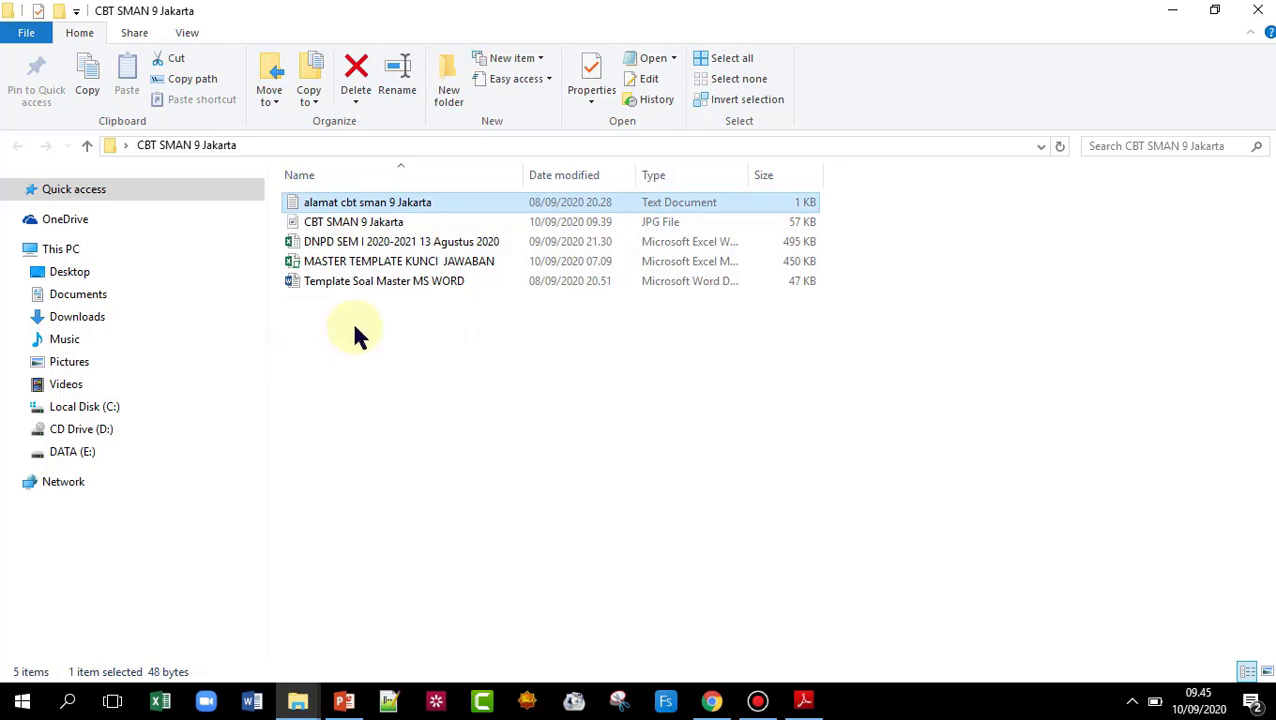
left_click(343, 283)
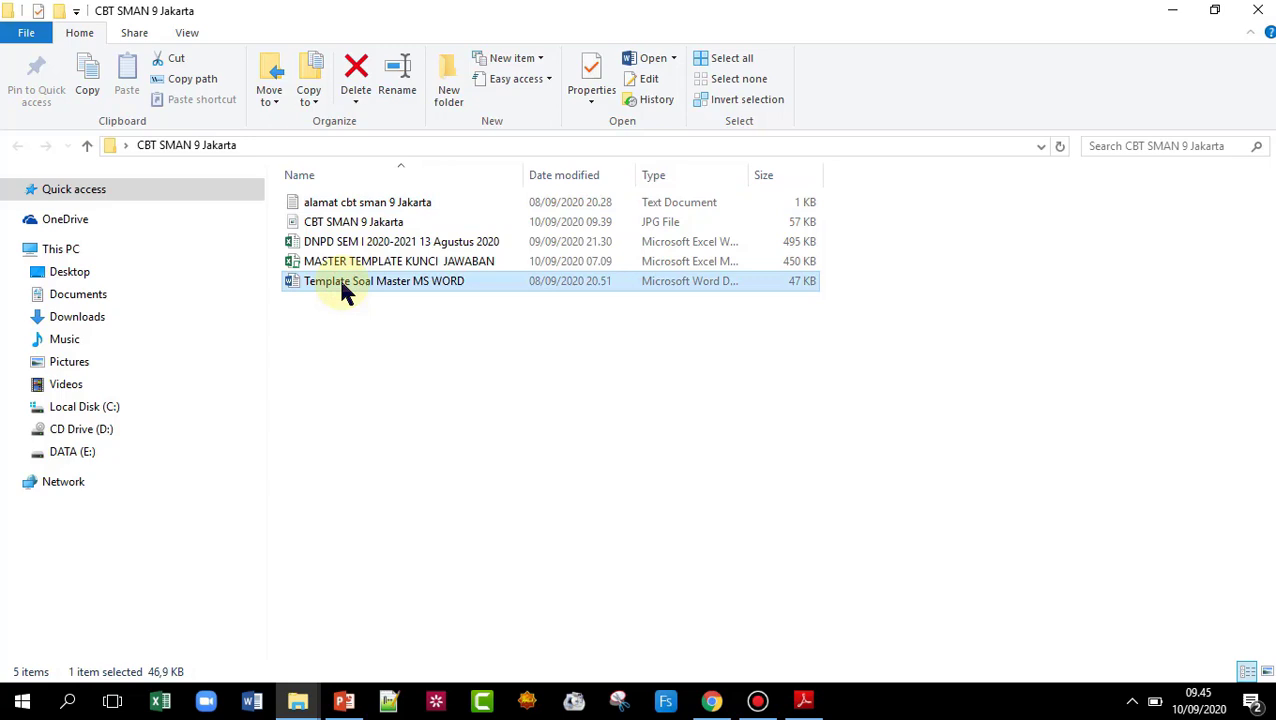
double_click(345, 286)
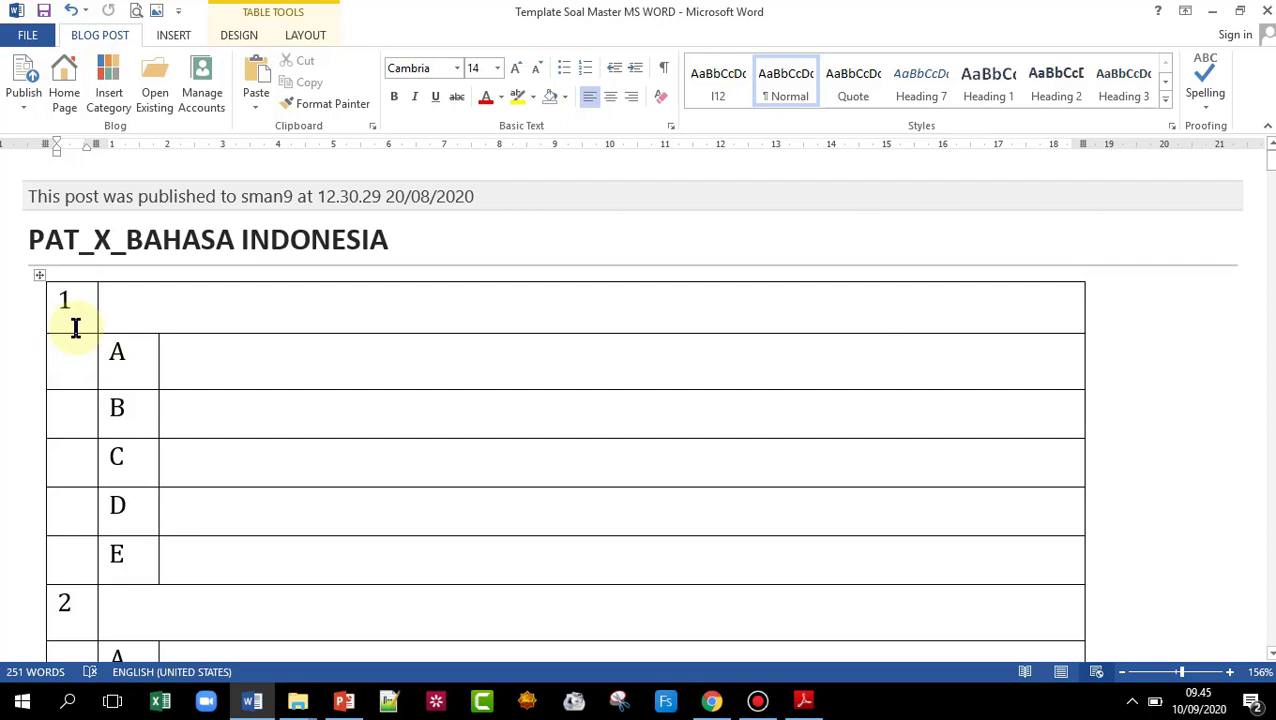
- Scroll to the table's end and select question 40's row with its A–E rows
left_click(130, 302)
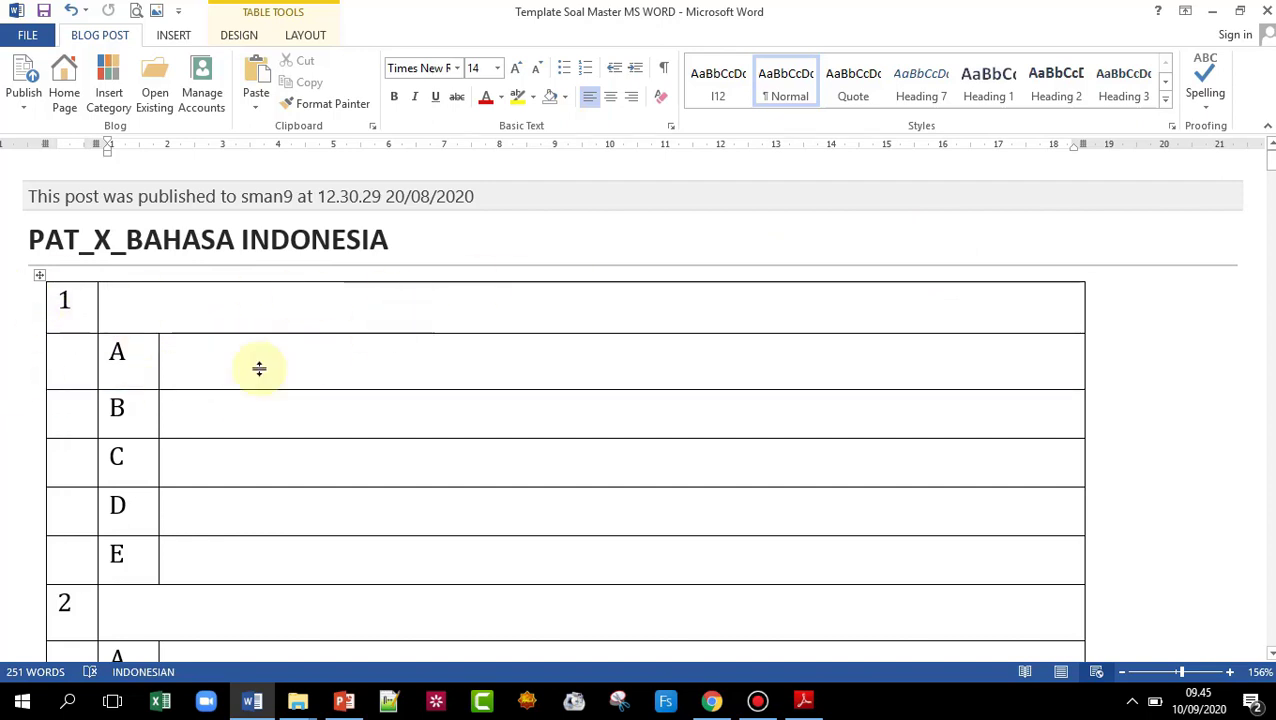
left_click_drag(1270, 165, 1242, 650)
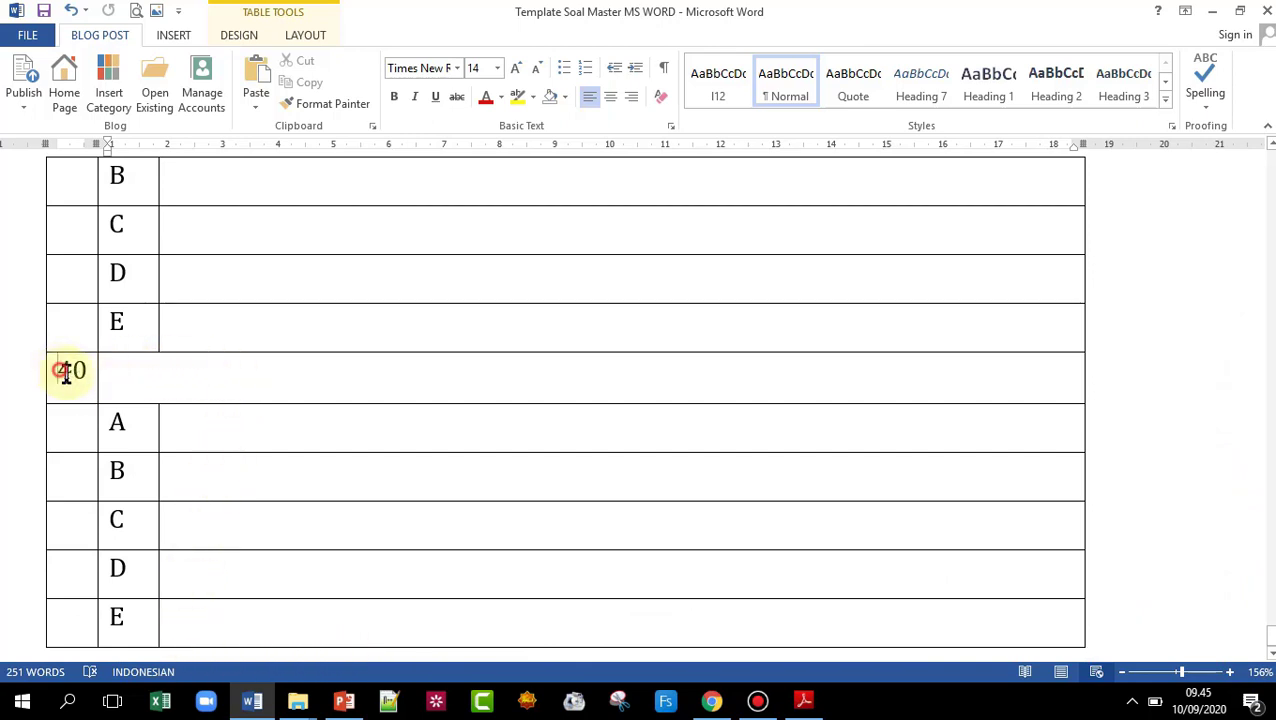
mouse_move(66, 372)
left_mouse_down()
mouse_move(686, 353)
mouse_move(963, 532)
mouse_move(1005, 638)
mouse_move(949, 630)
left_mouse_up()
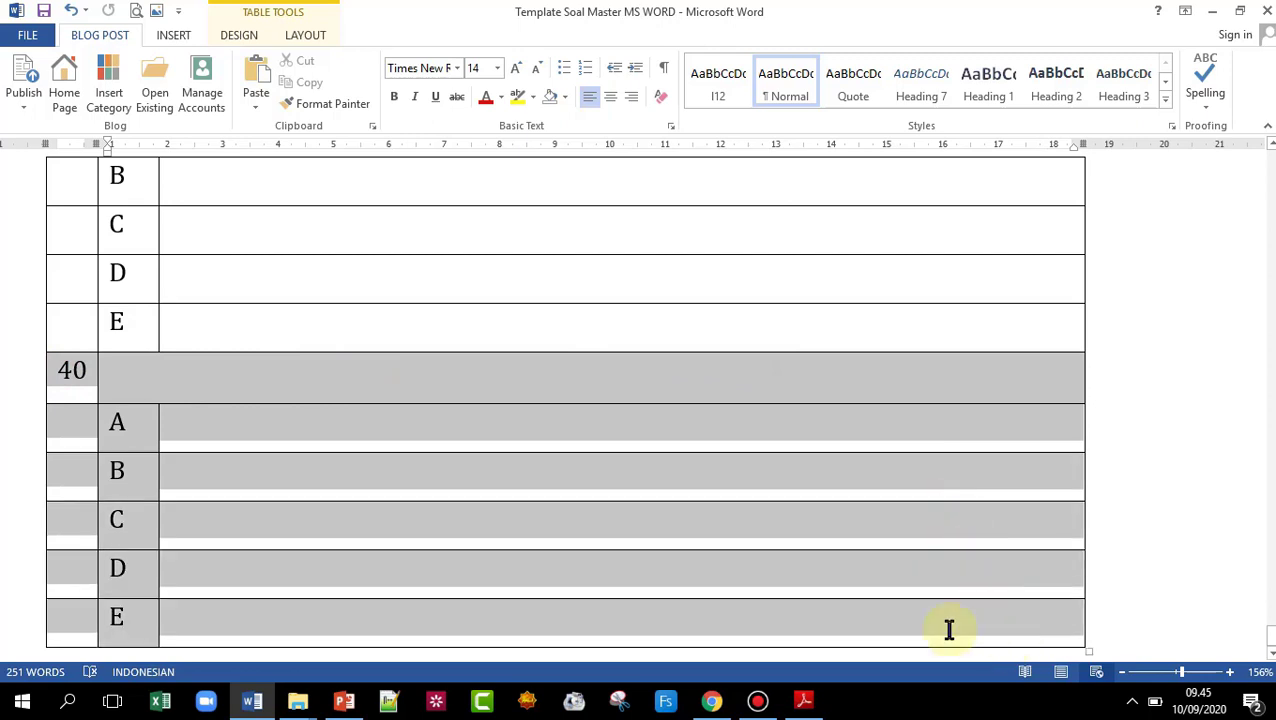
- Delete and restore the question 40 rows, then copy that block
right_click(305, 374)
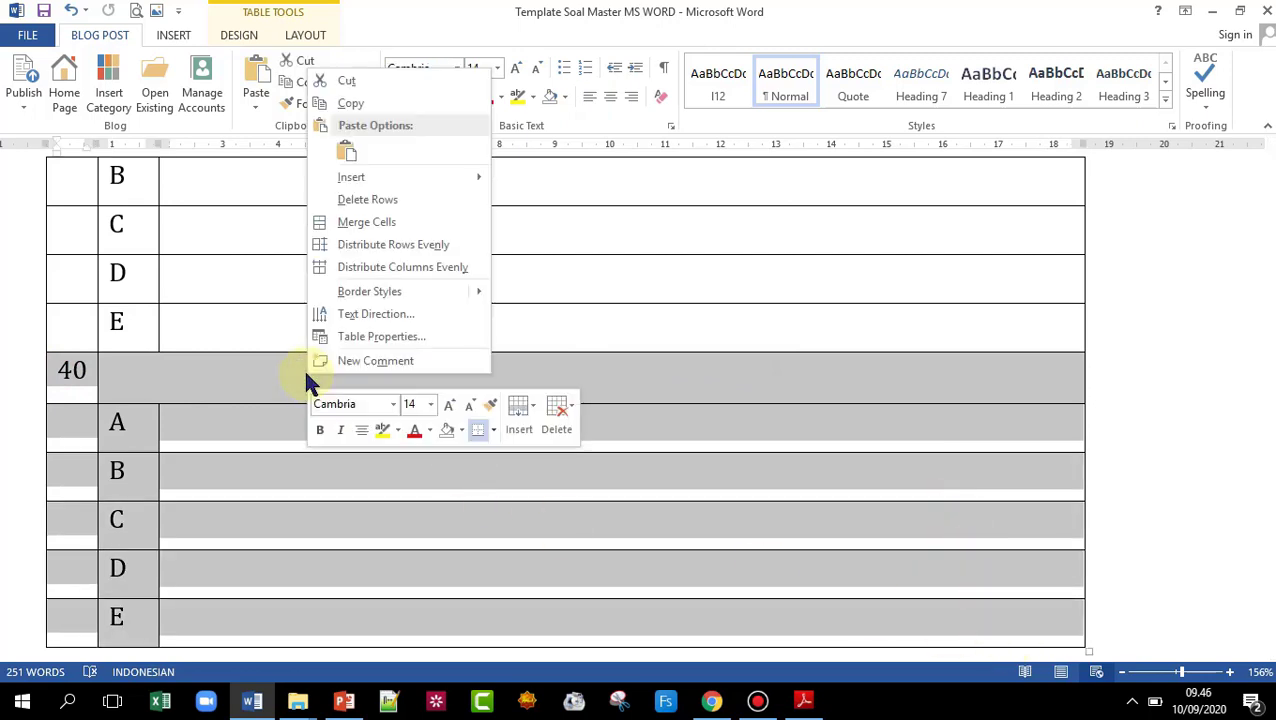
left_click(404, 199)
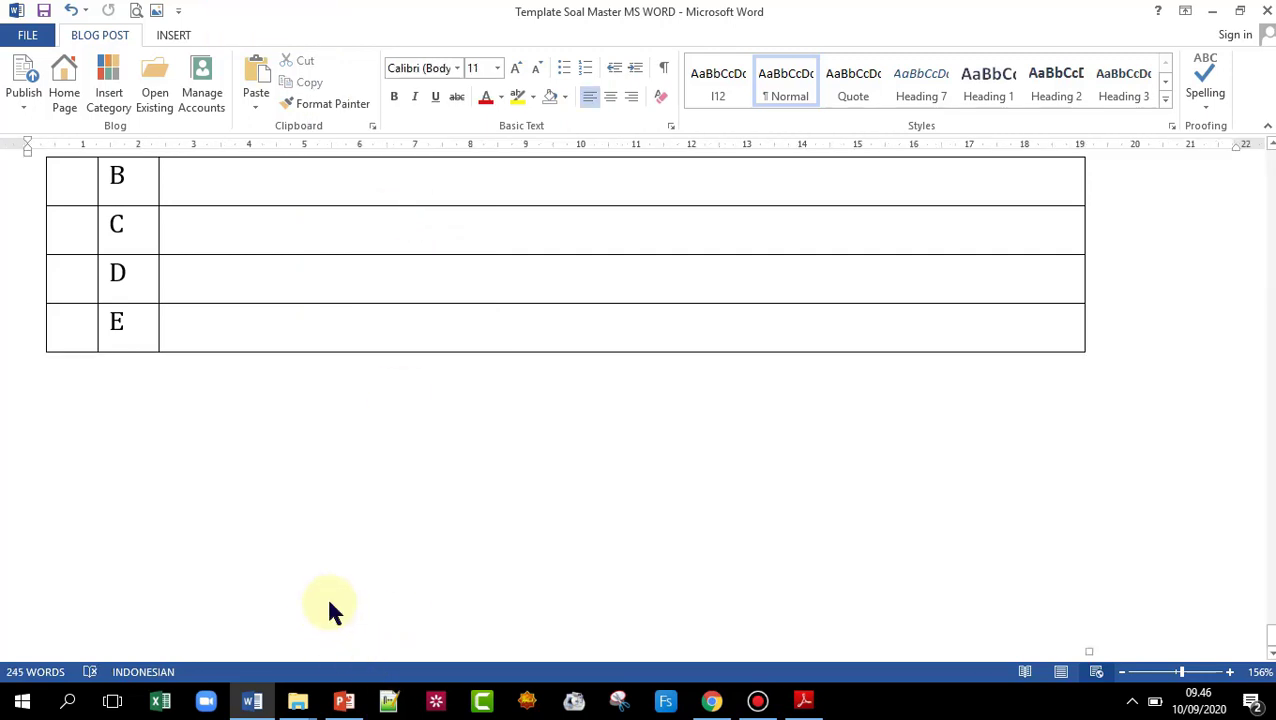
key("ctrl+z")
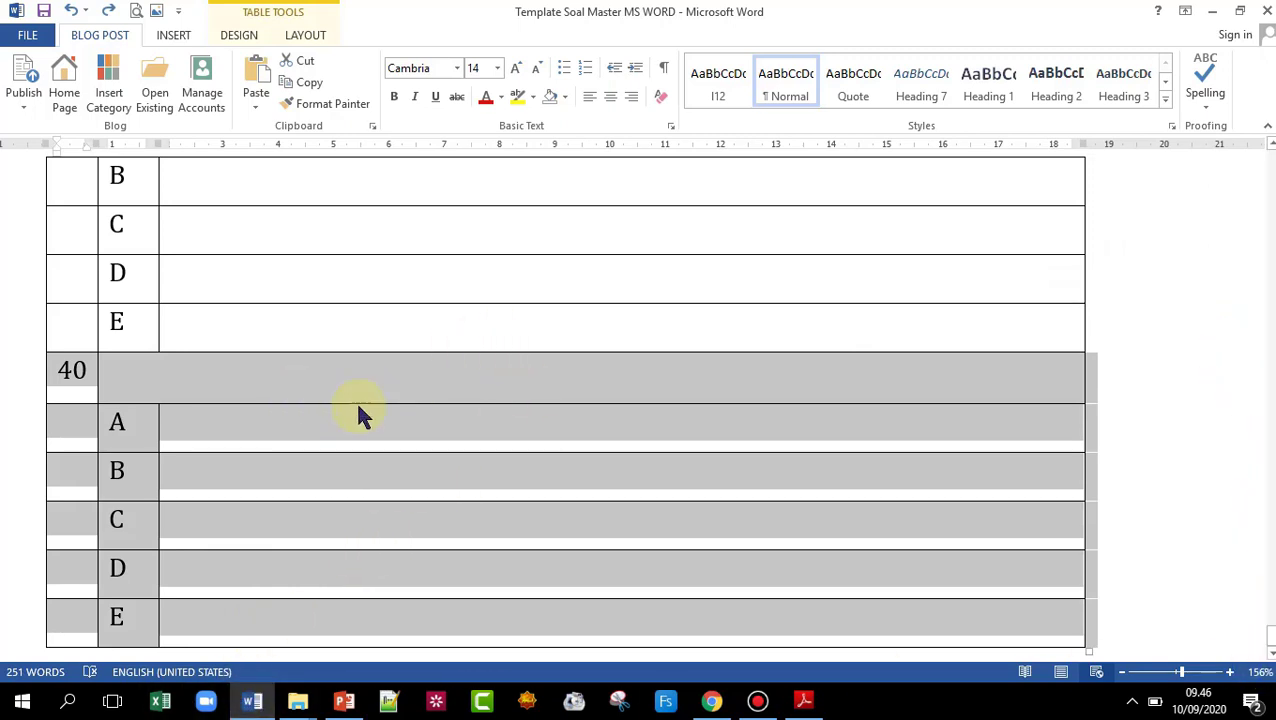
left_click(903, 529)
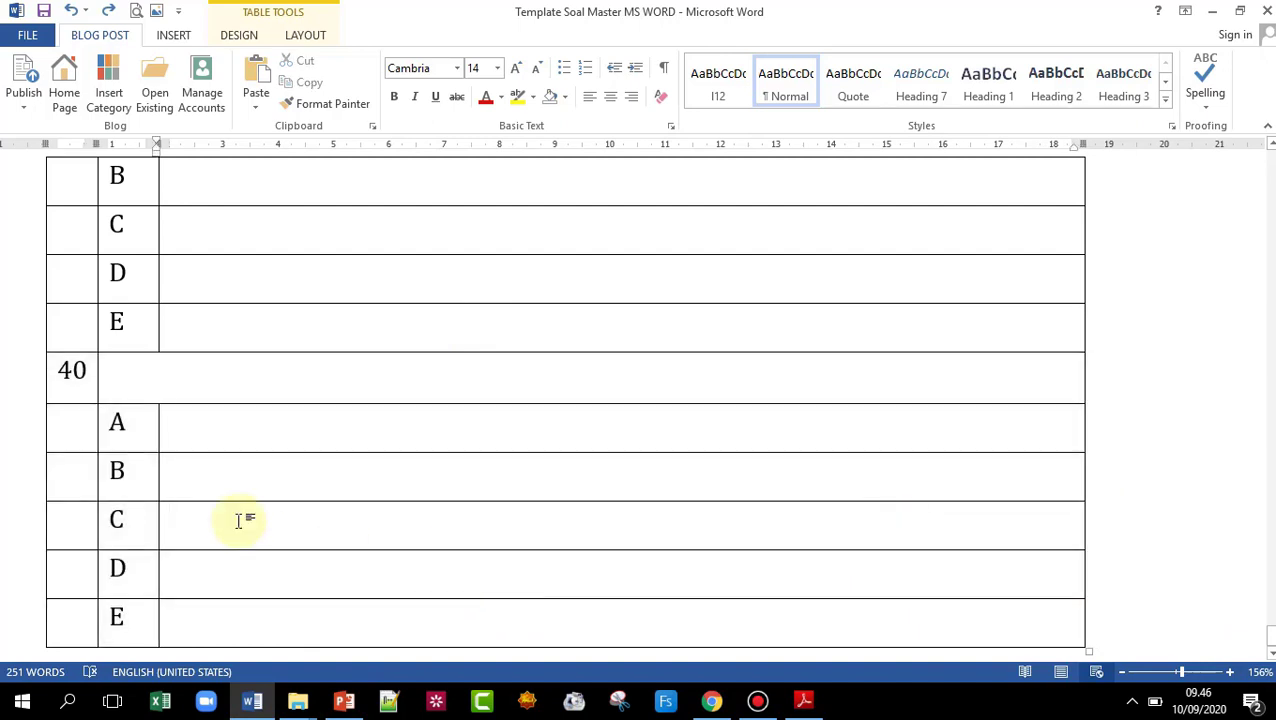
left_click_drag(45, 368, 943, 643)
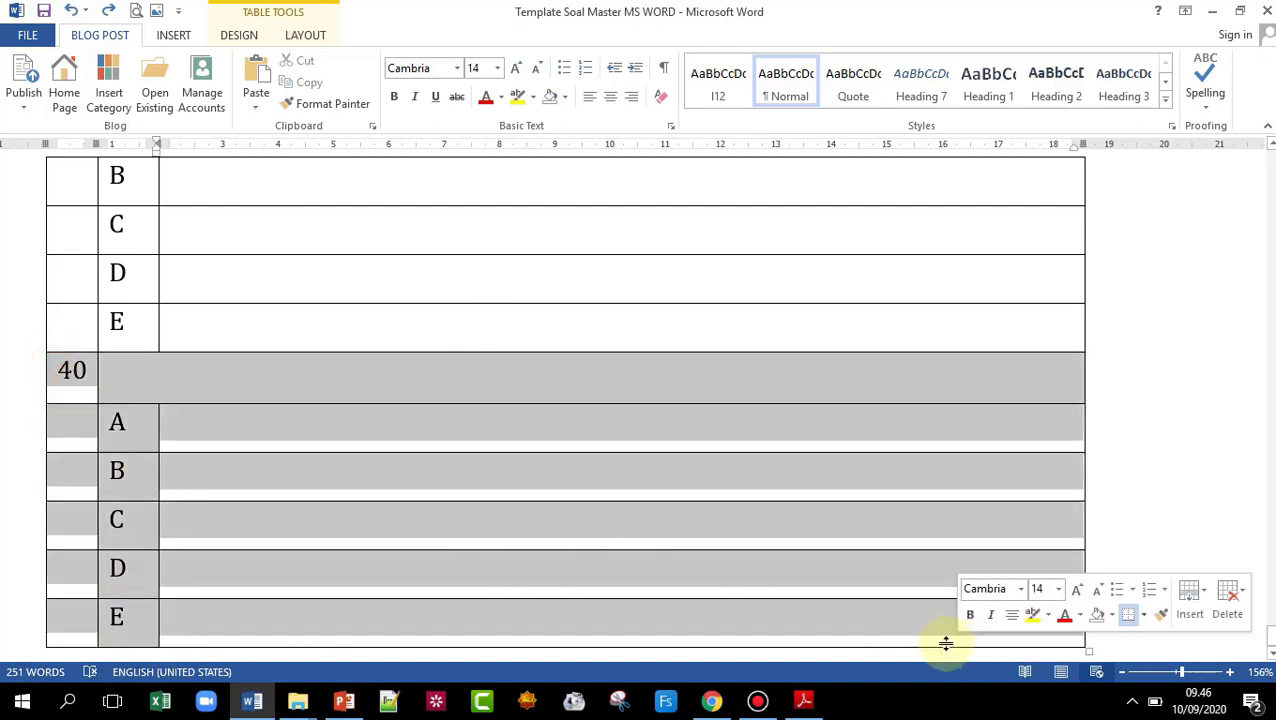
right_click(395, 392)
left_click(434, 118)
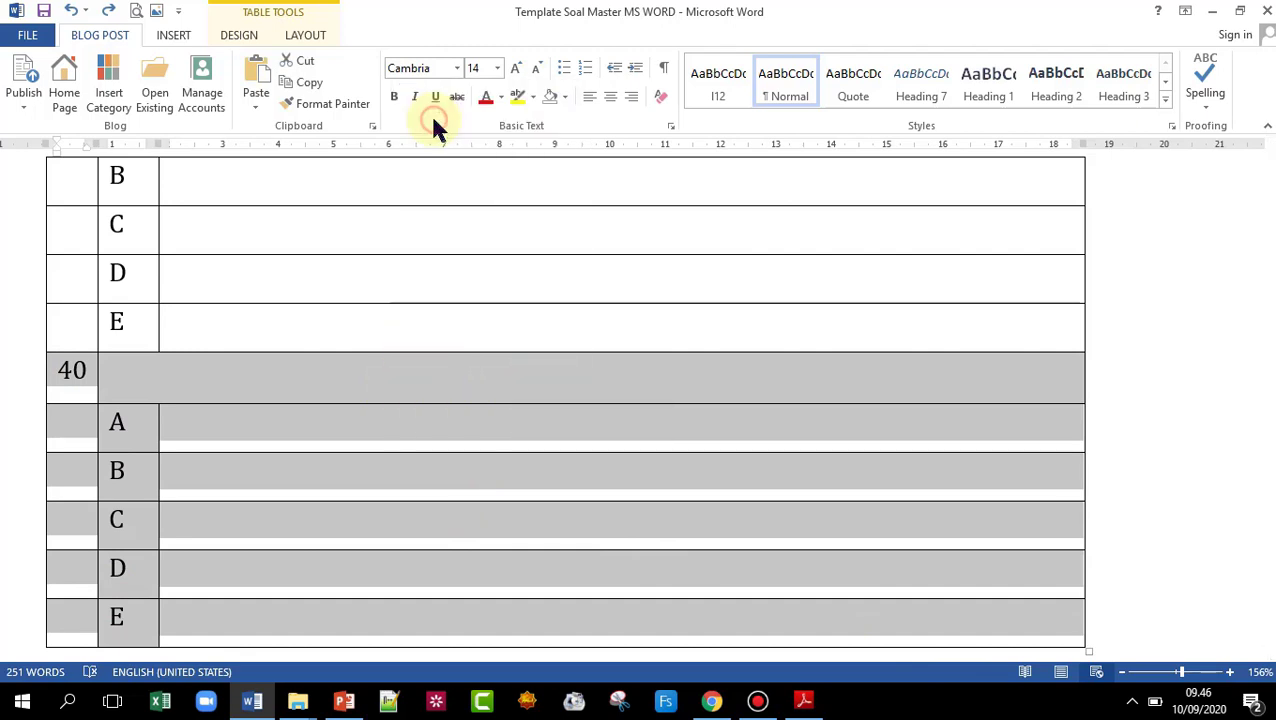
- Paste the copied block at the table's end, add a new row, and undo a nested-table paste
left_click(140, 616)
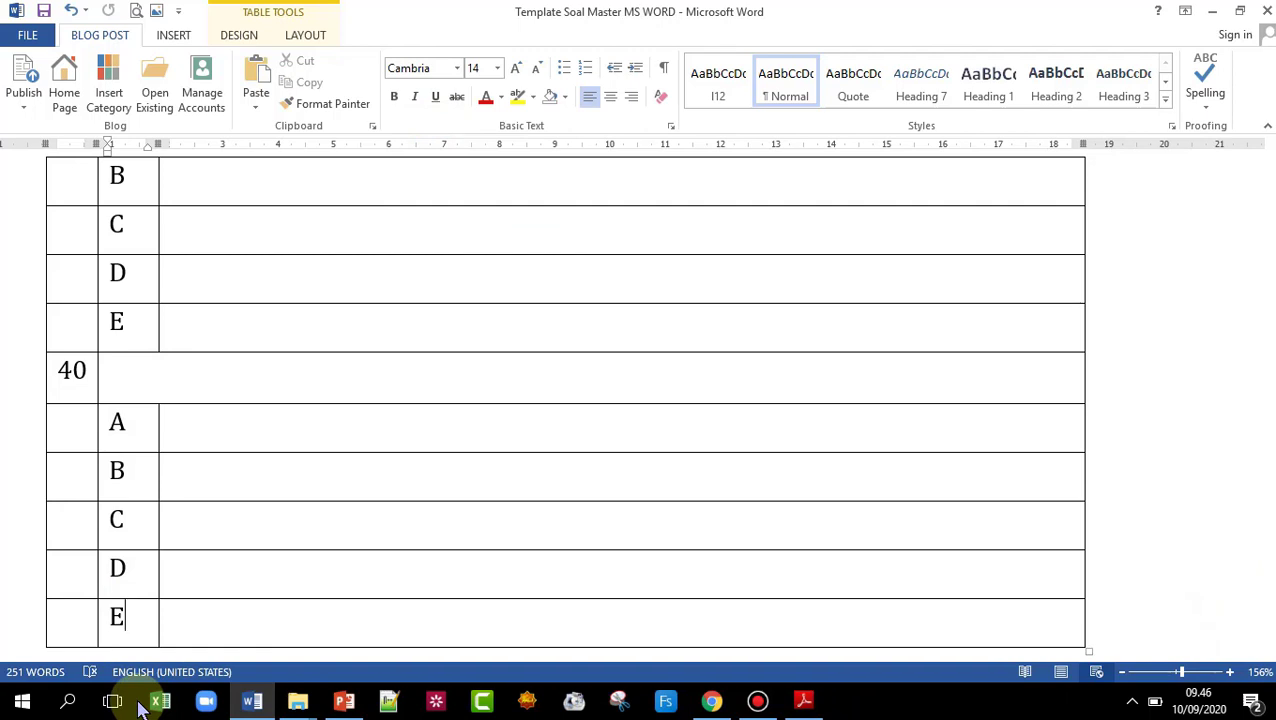
key("ctrl+v")
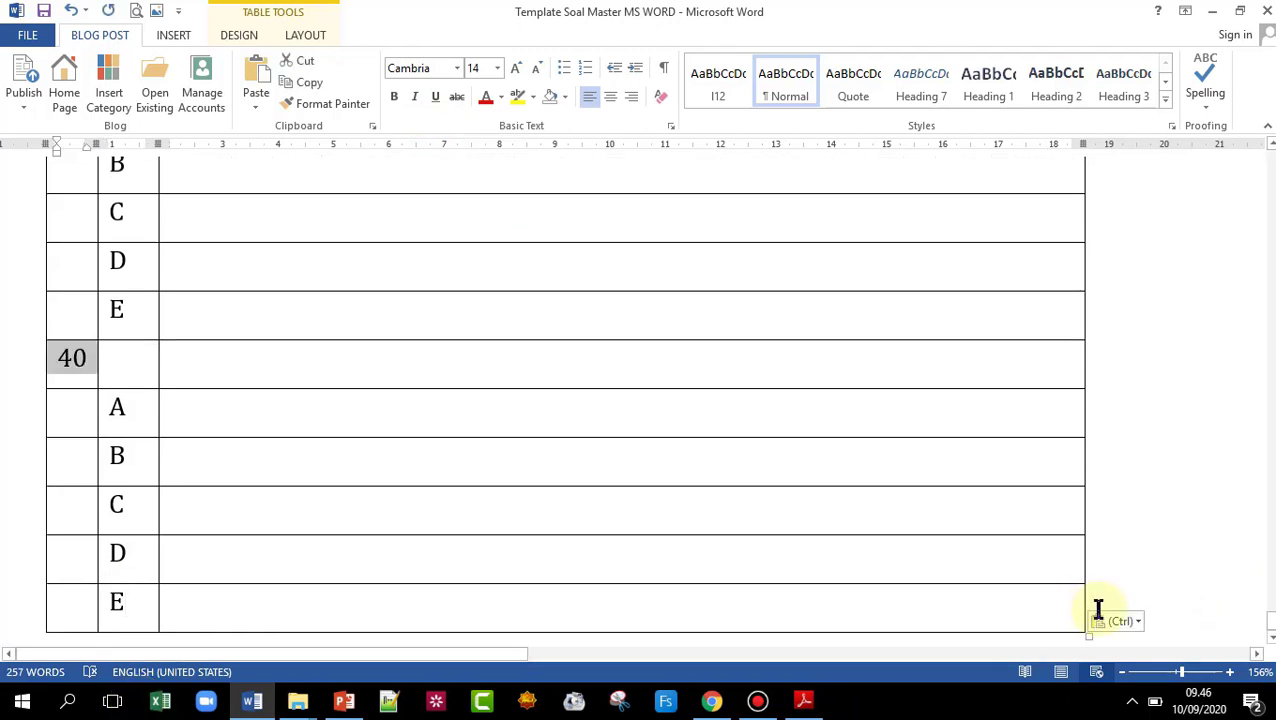
left_click(1092, 608)
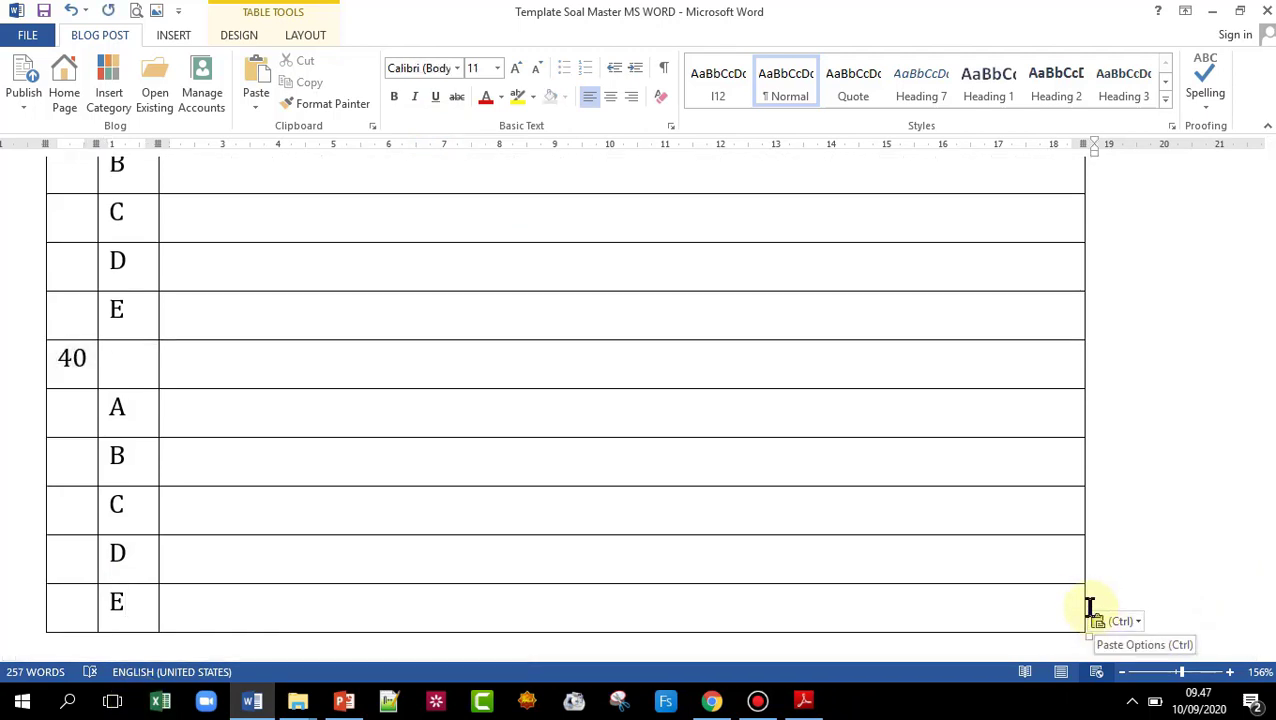
left_click(1078, 608)
left_click(1104, 604)
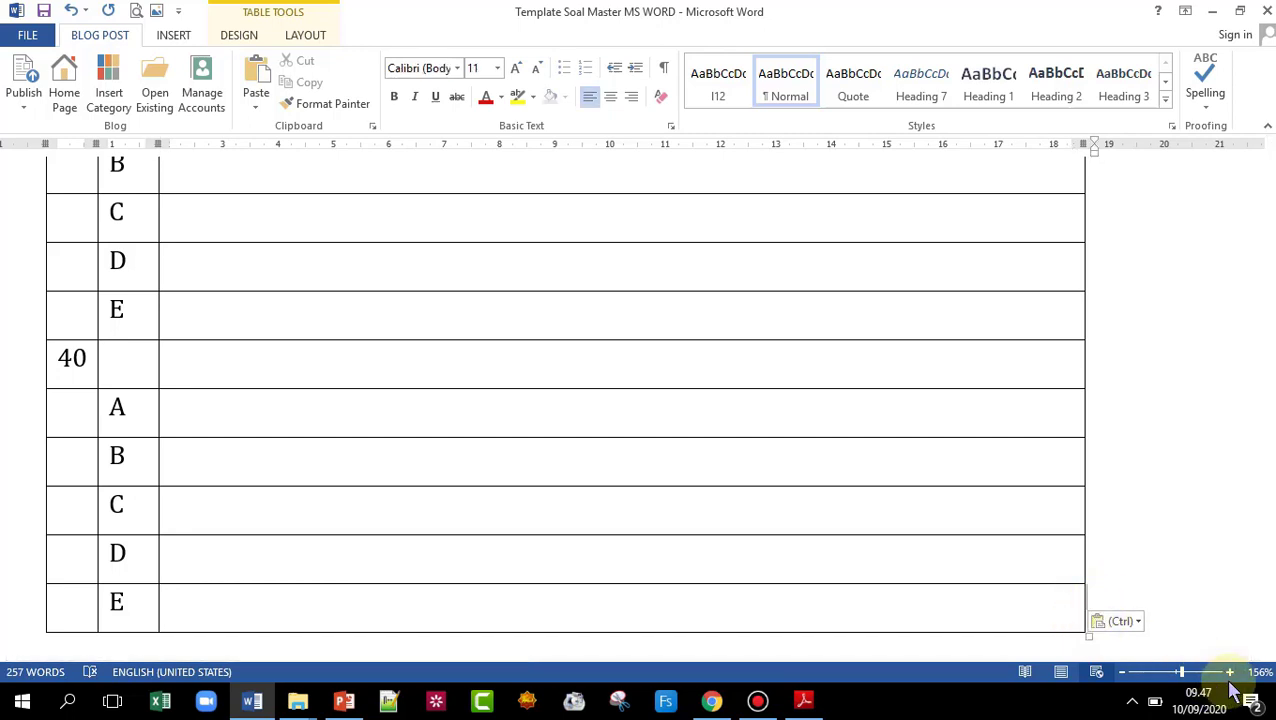
key("Return")
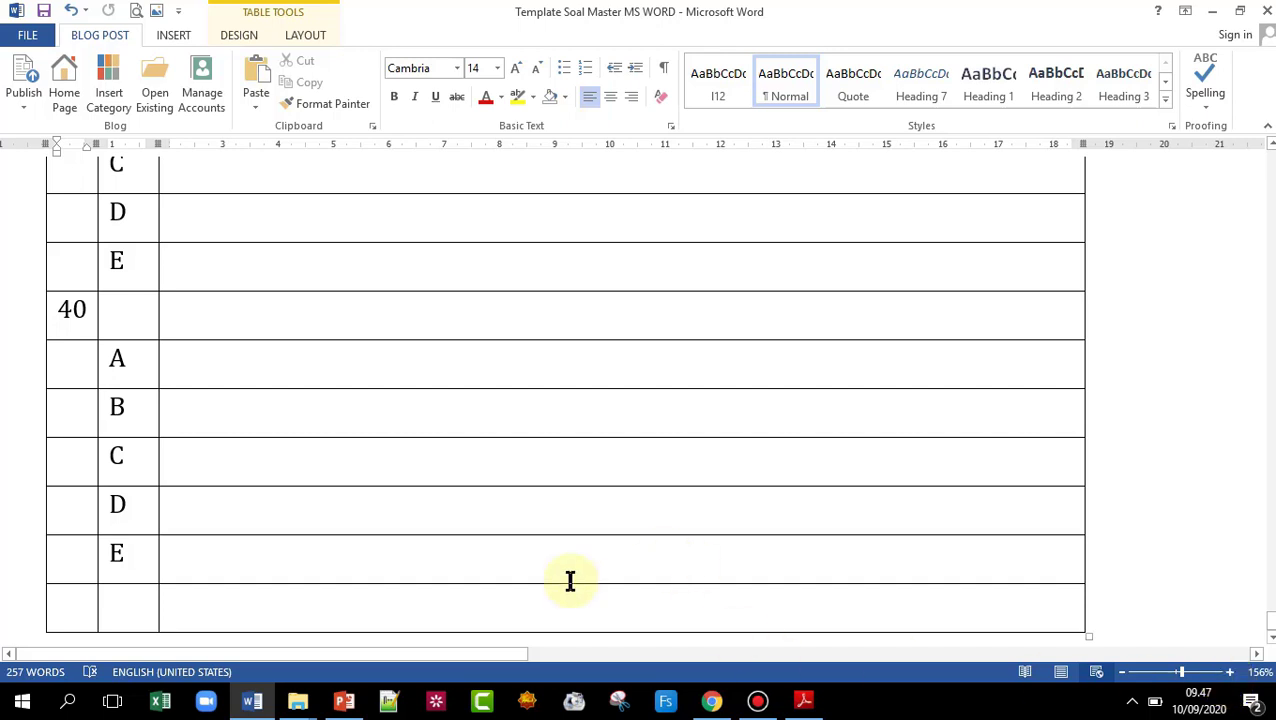
right_click(62, 604)
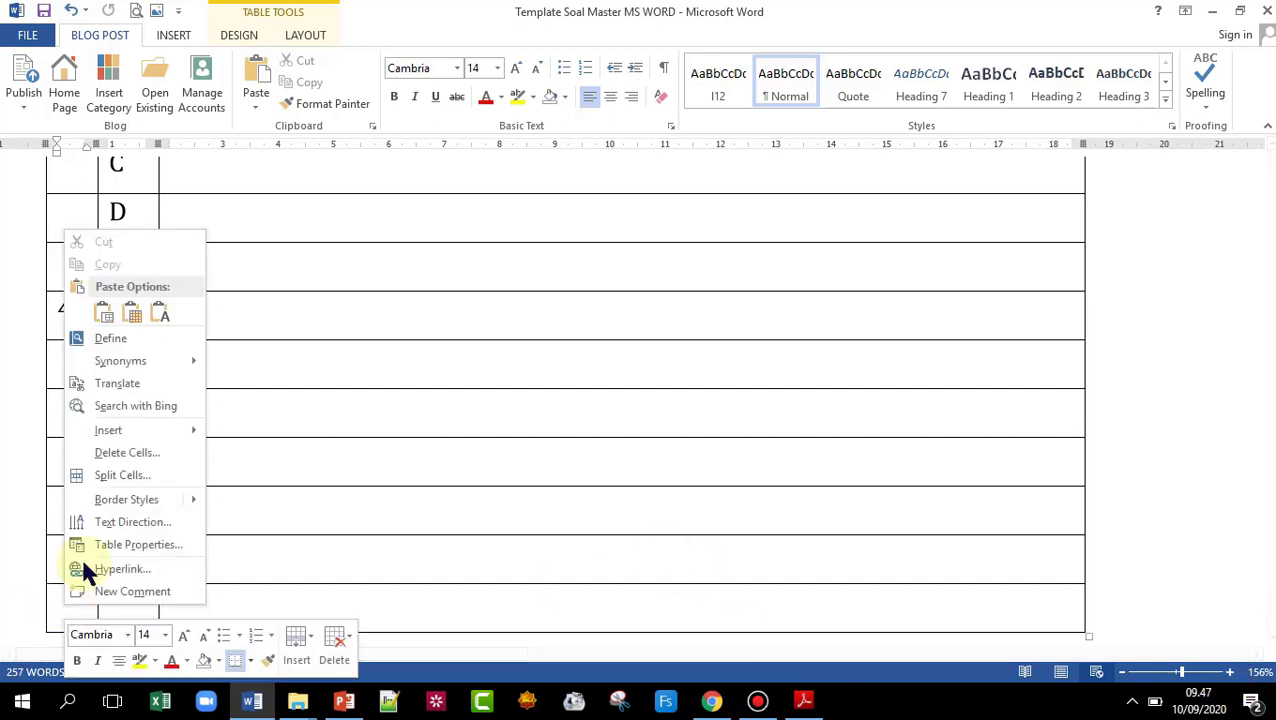
left_click(104, 316)
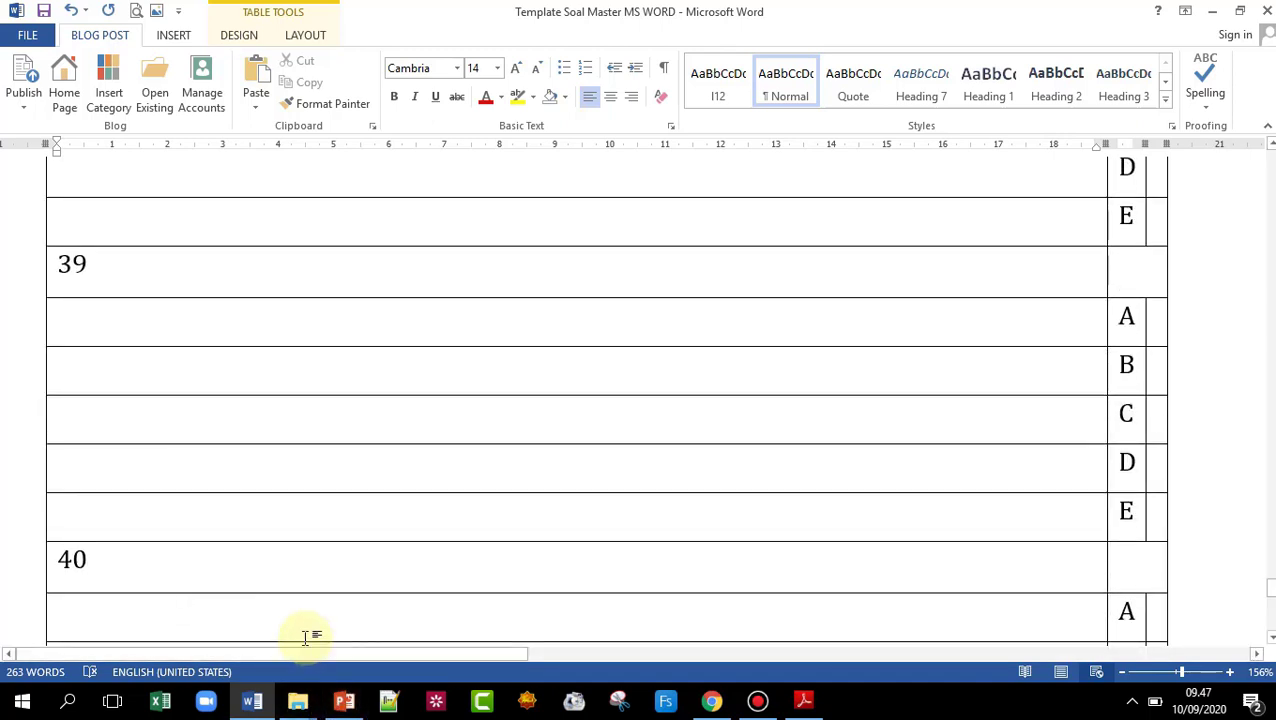
key("ctrl+z")
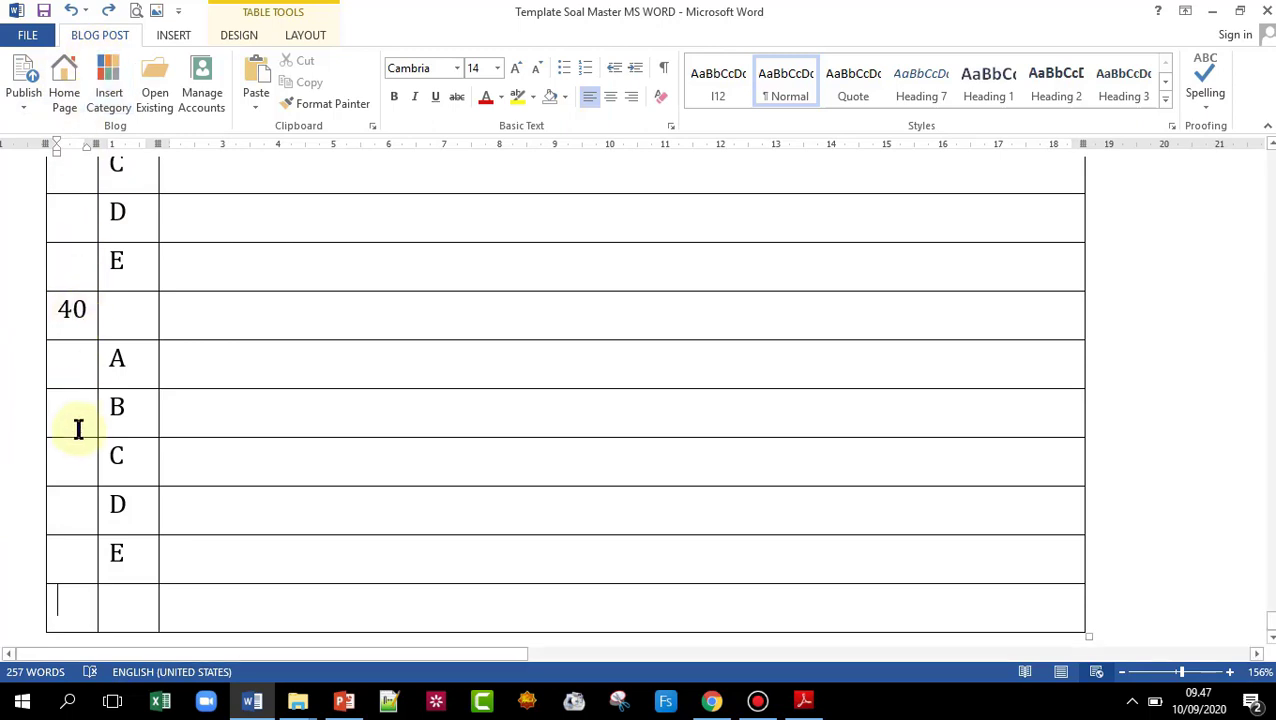
- Paste the copied question 40 block into the new row at the table's end
key("ctrl+v")
scroll(160, 510, "down", 3)
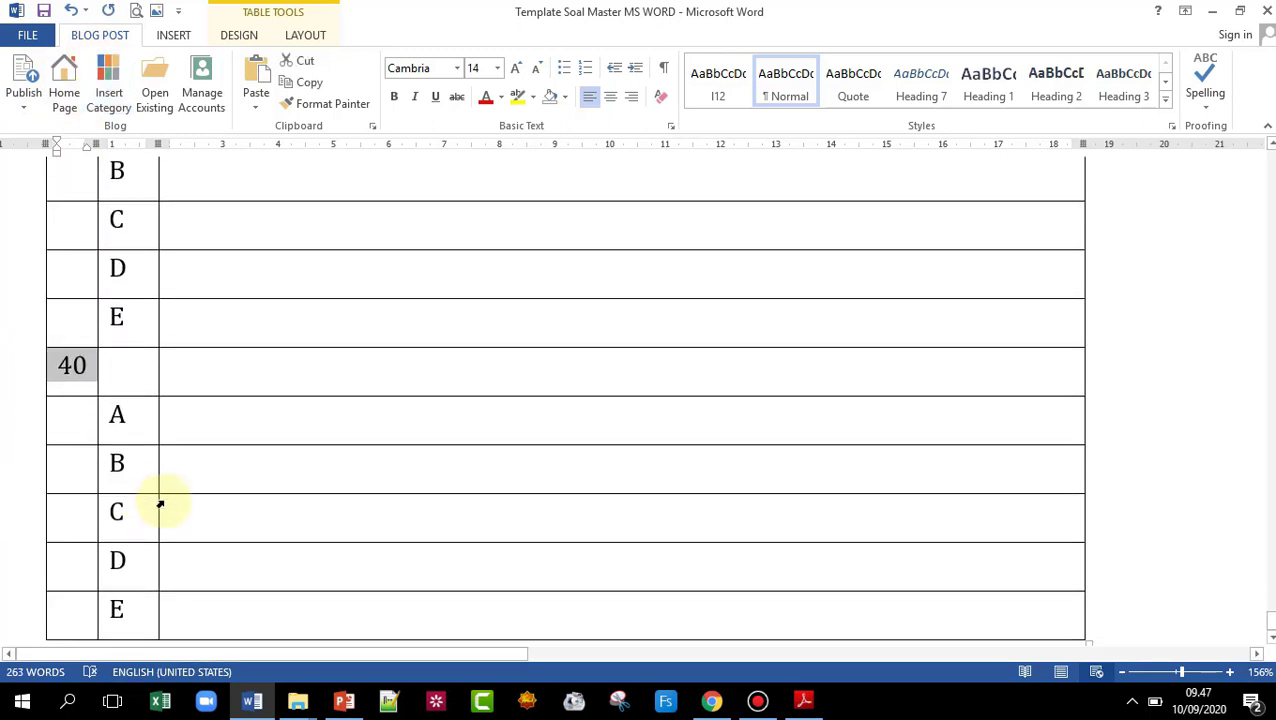
scroll(130, 495, "up", 3)
scroll(68, 513, "down", 4)
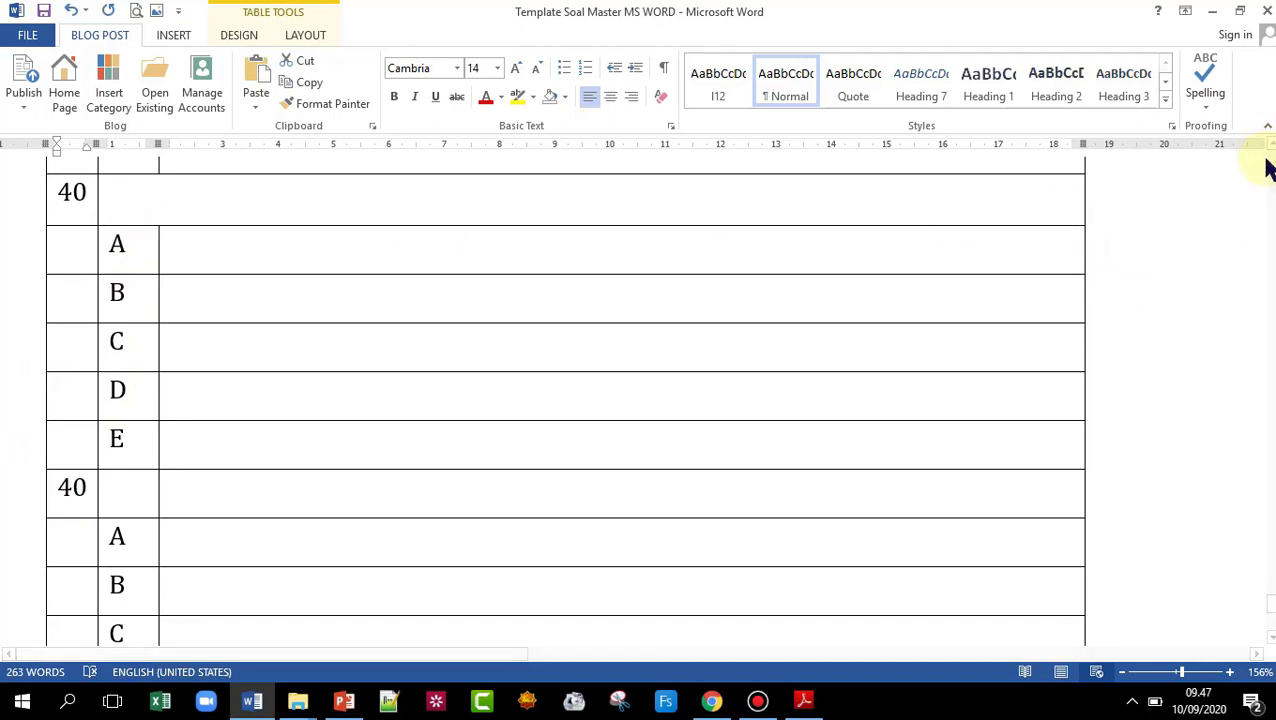
scroll(1270, 143, "up", 8)
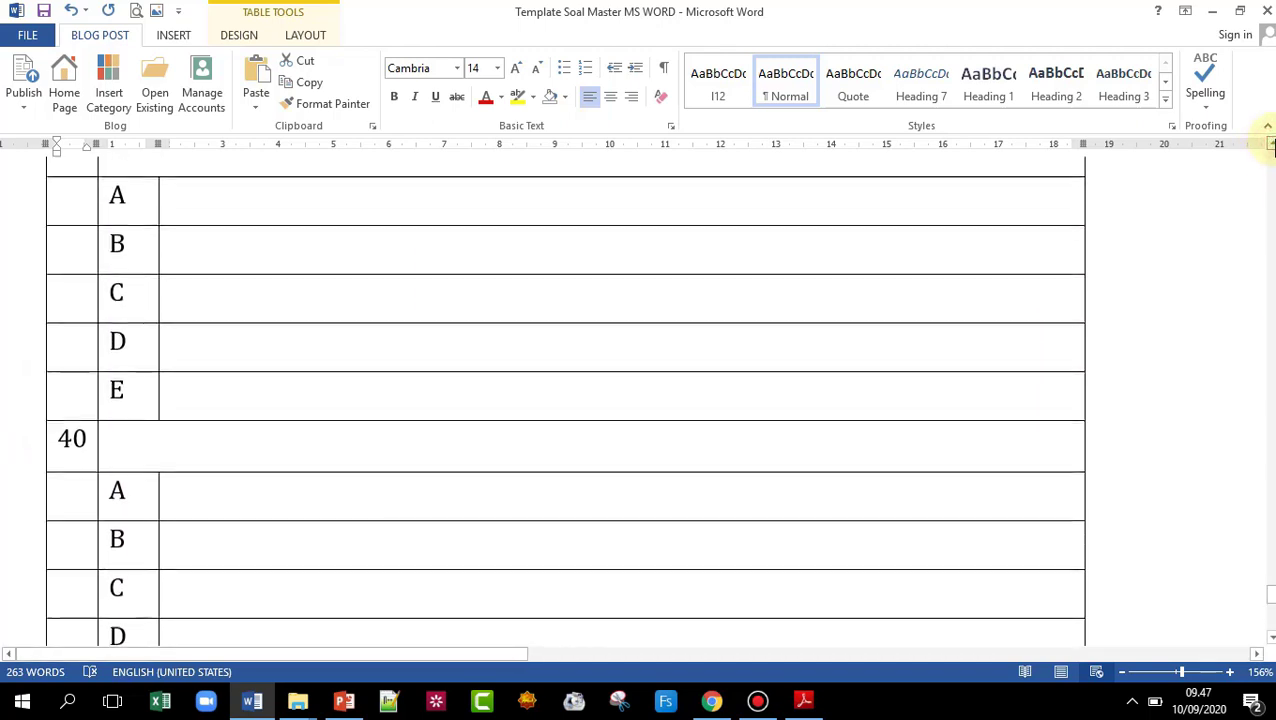
scroll(1270, 143, "up", 1)
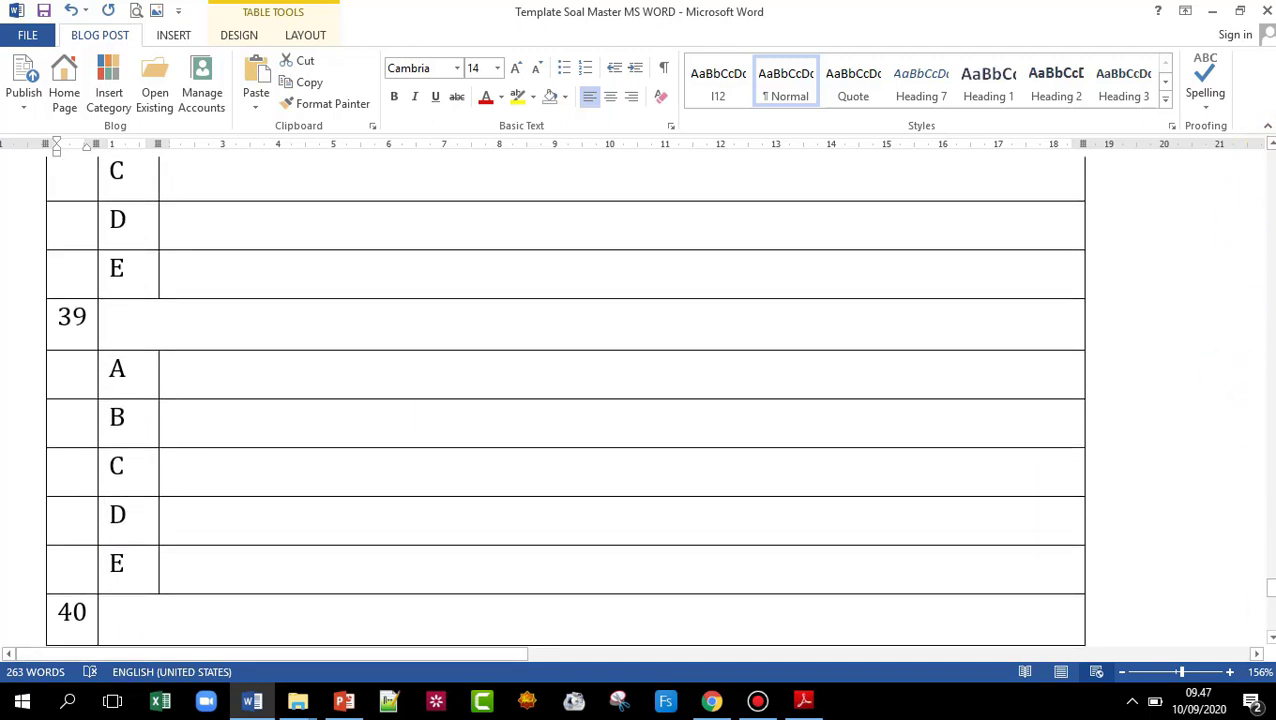
left_click_drag(1272, 591, 1262, 612)
key("ctrl+v")
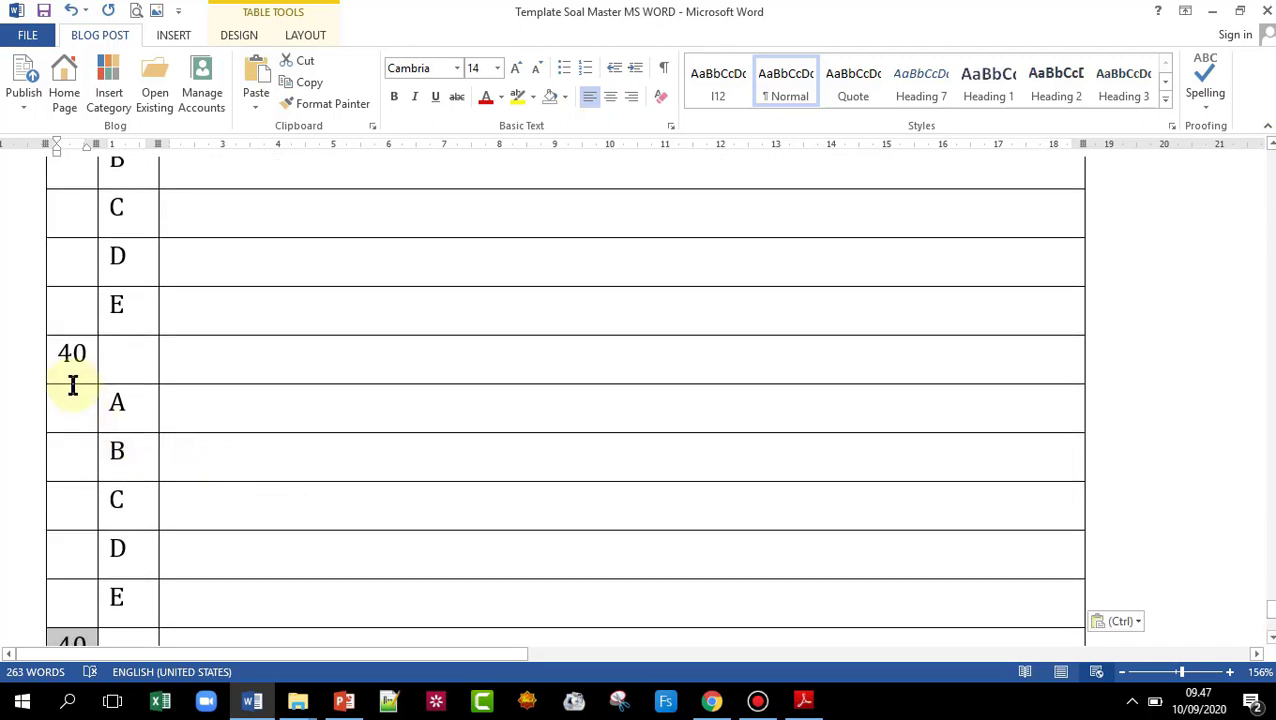
- Renumber the duplicated question 40 cells so the sequence continues past 40
left_click(73, 358)
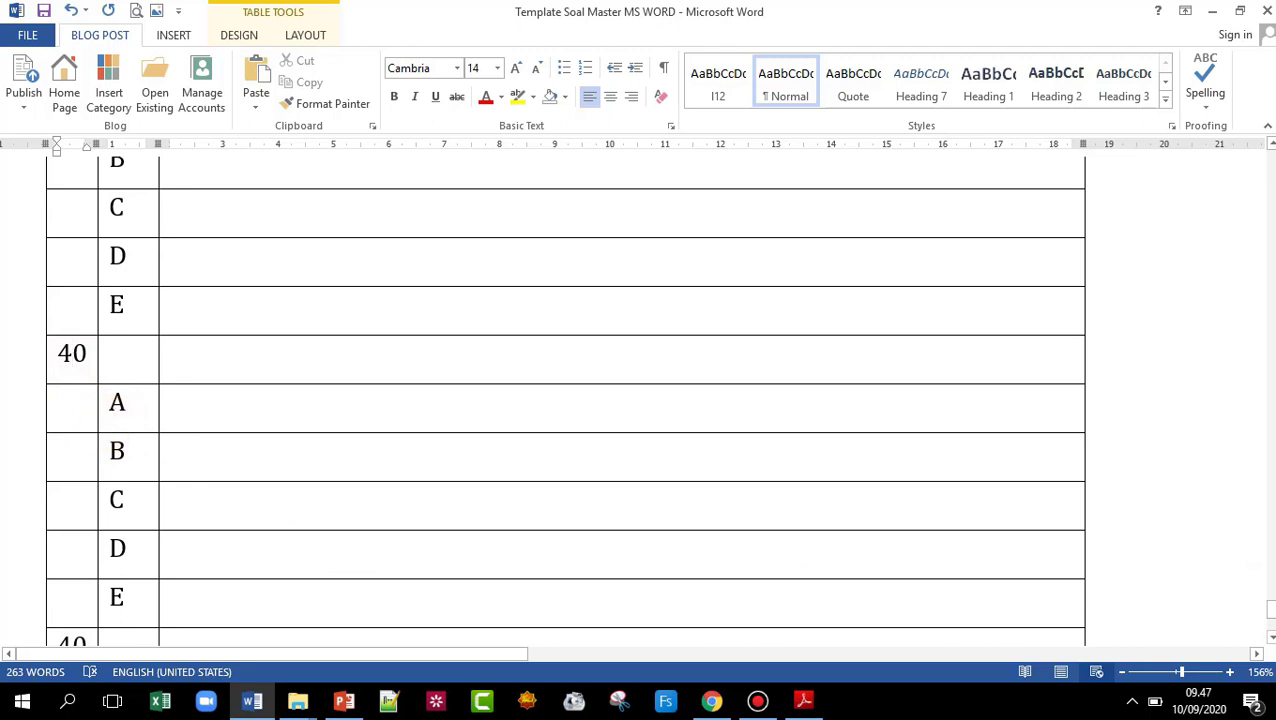
key("Delete")
type("1")
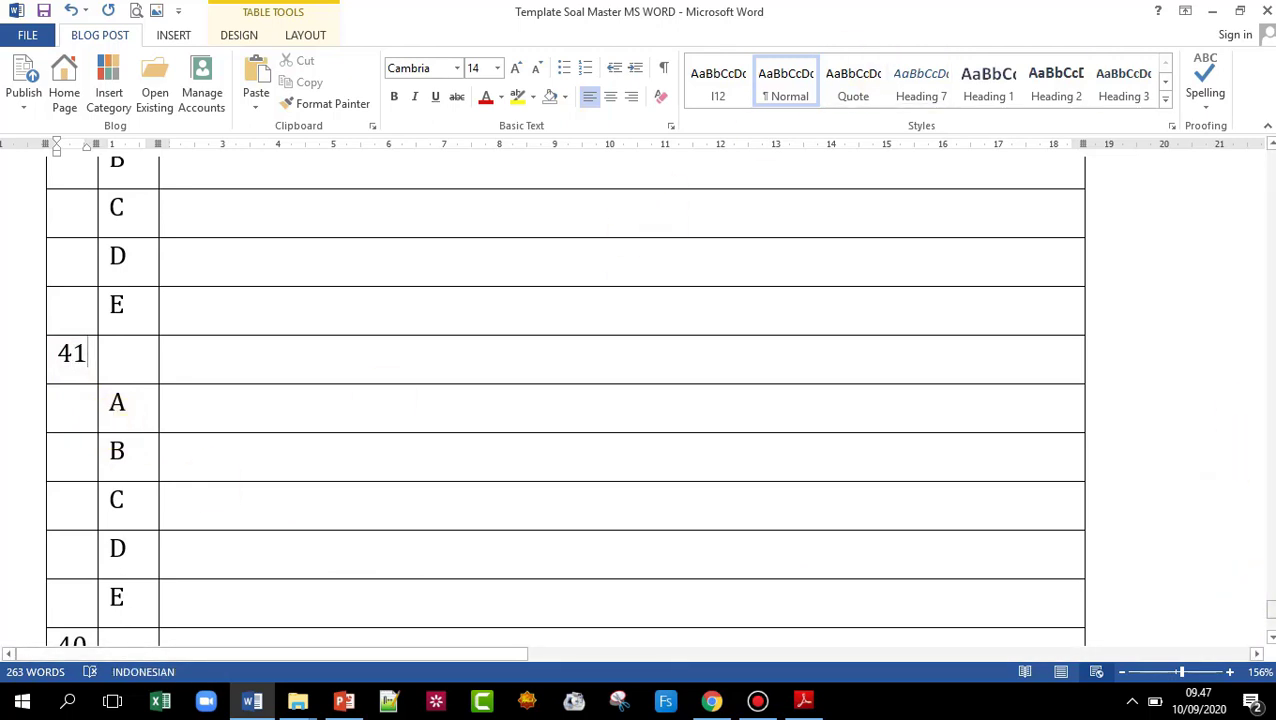
scroll(1266, 610, "down", 3)
left_click(66, 366)
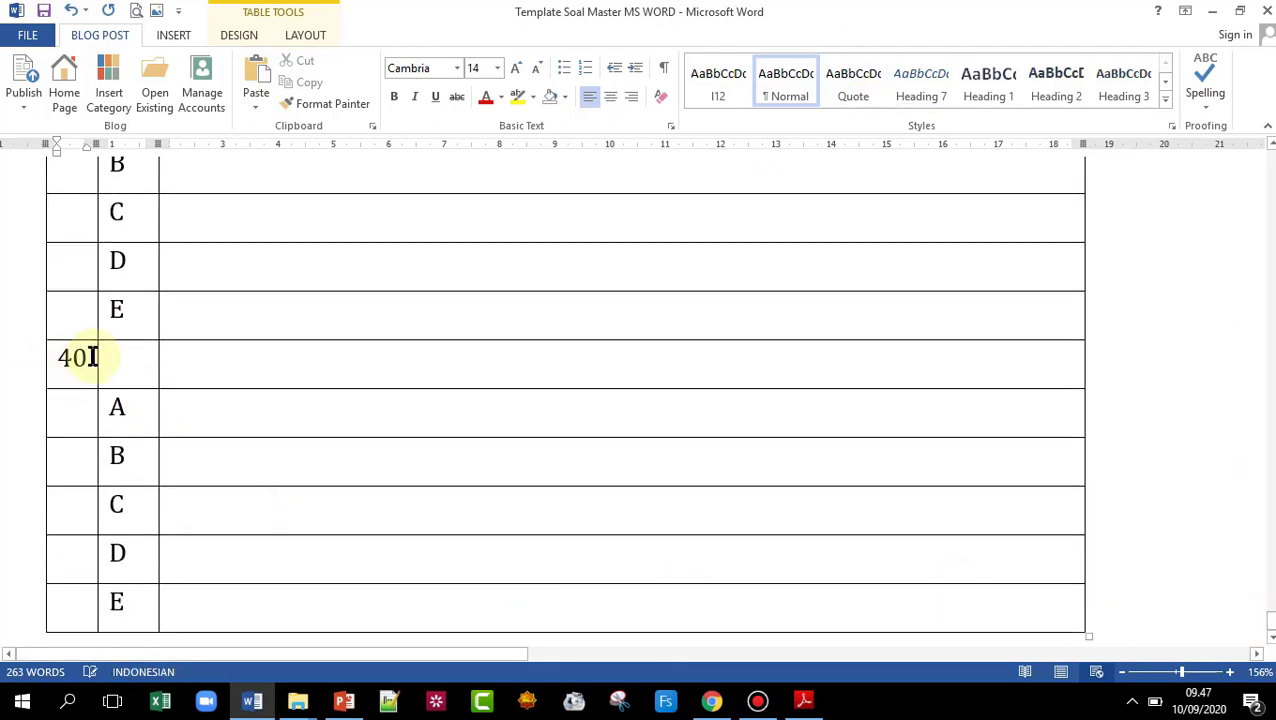
left_click(73, 362)
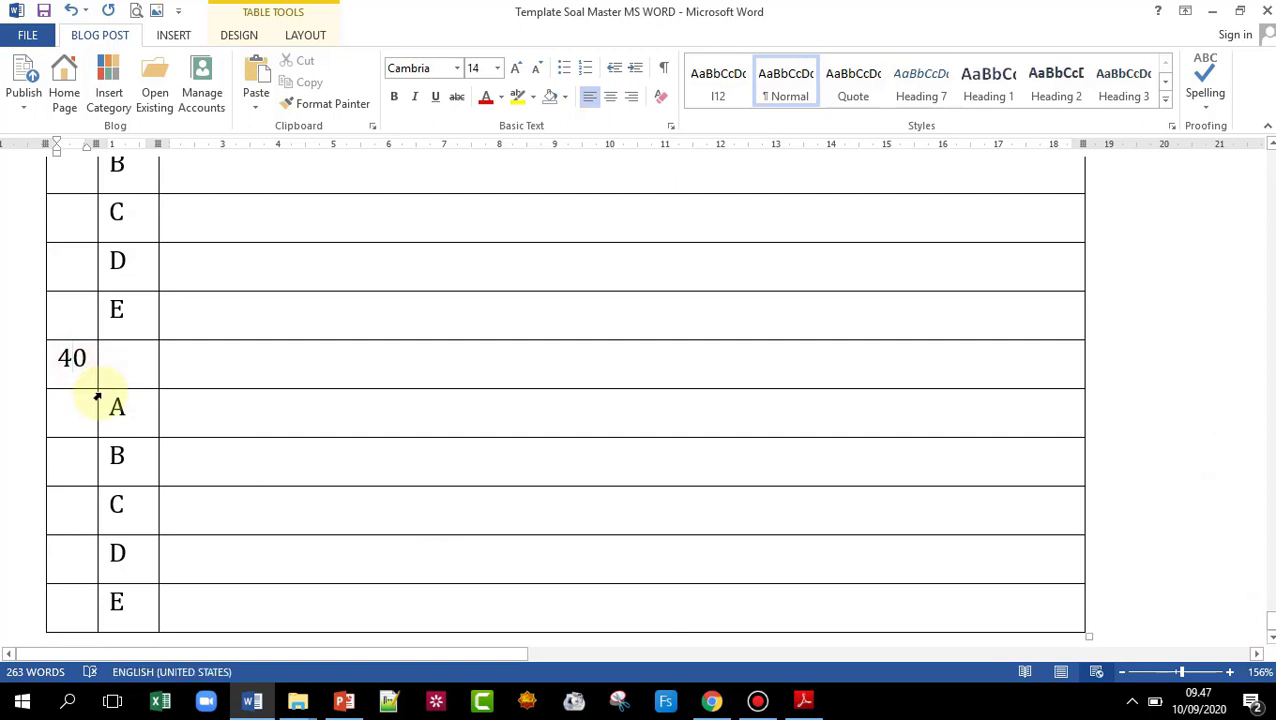
type("2")
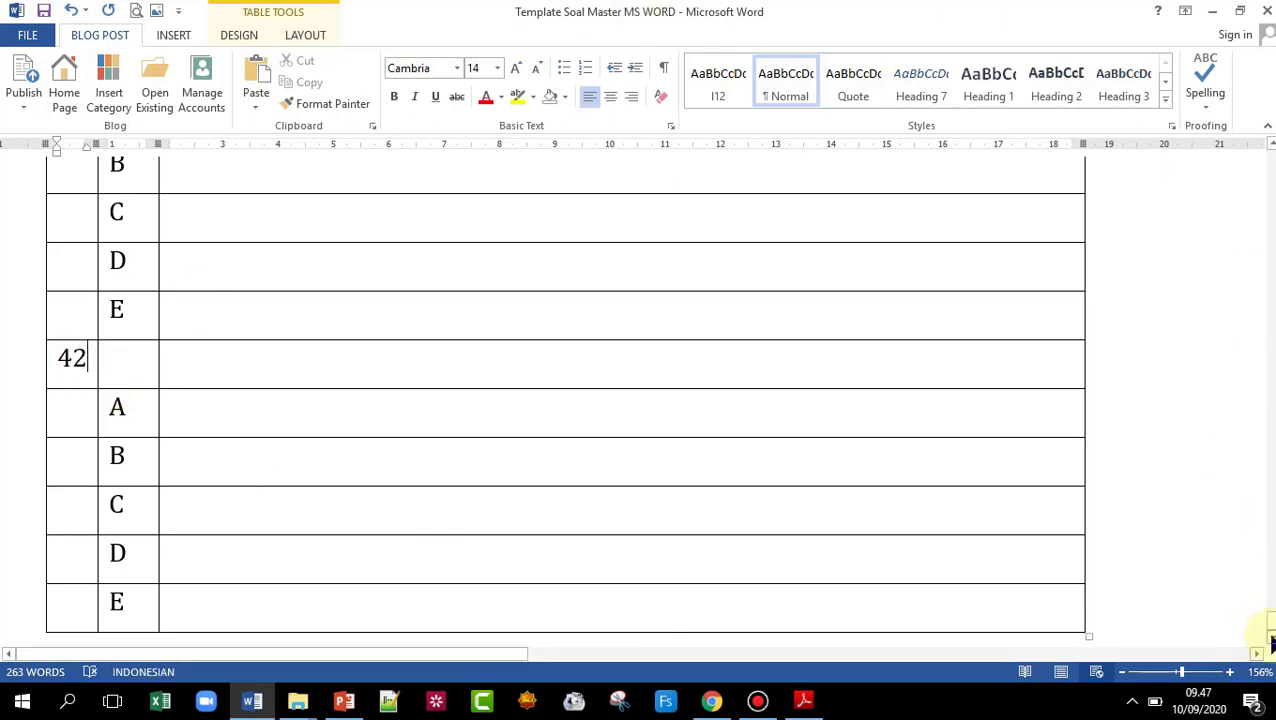
- Add another empty row below the table, paste a further question block, and return to the top
left_click(1094, 609)
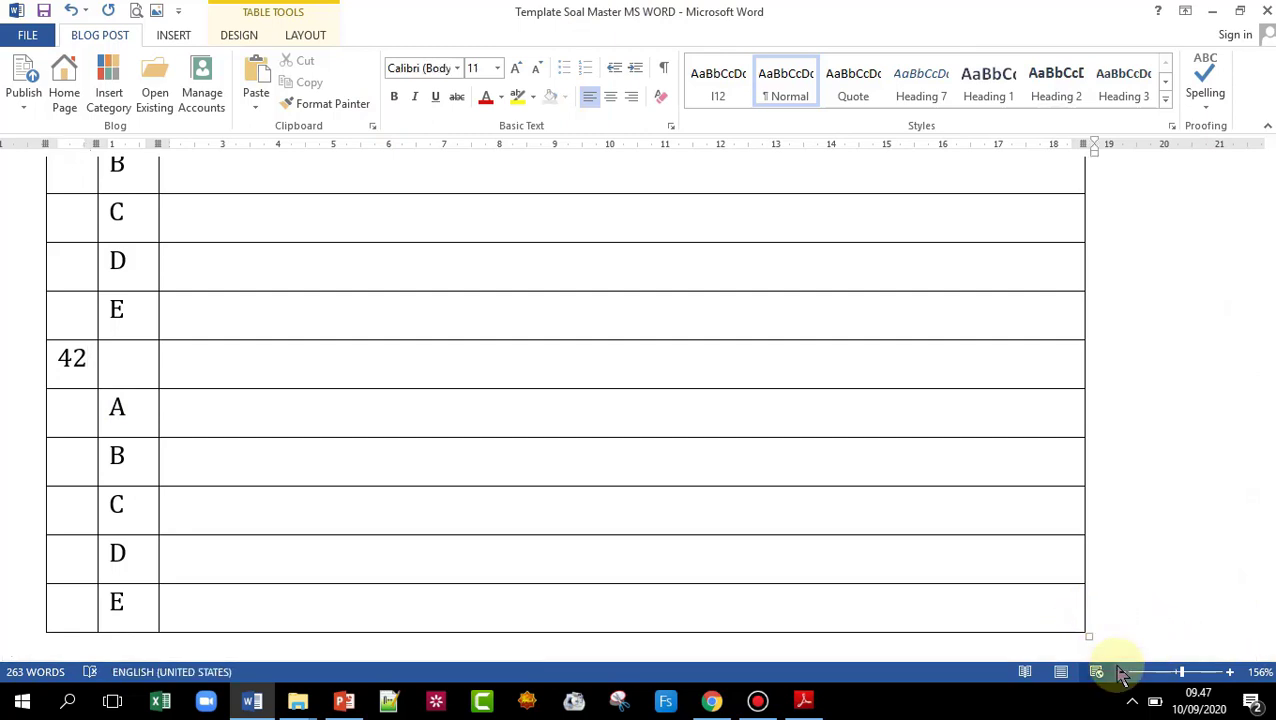
key("Return")
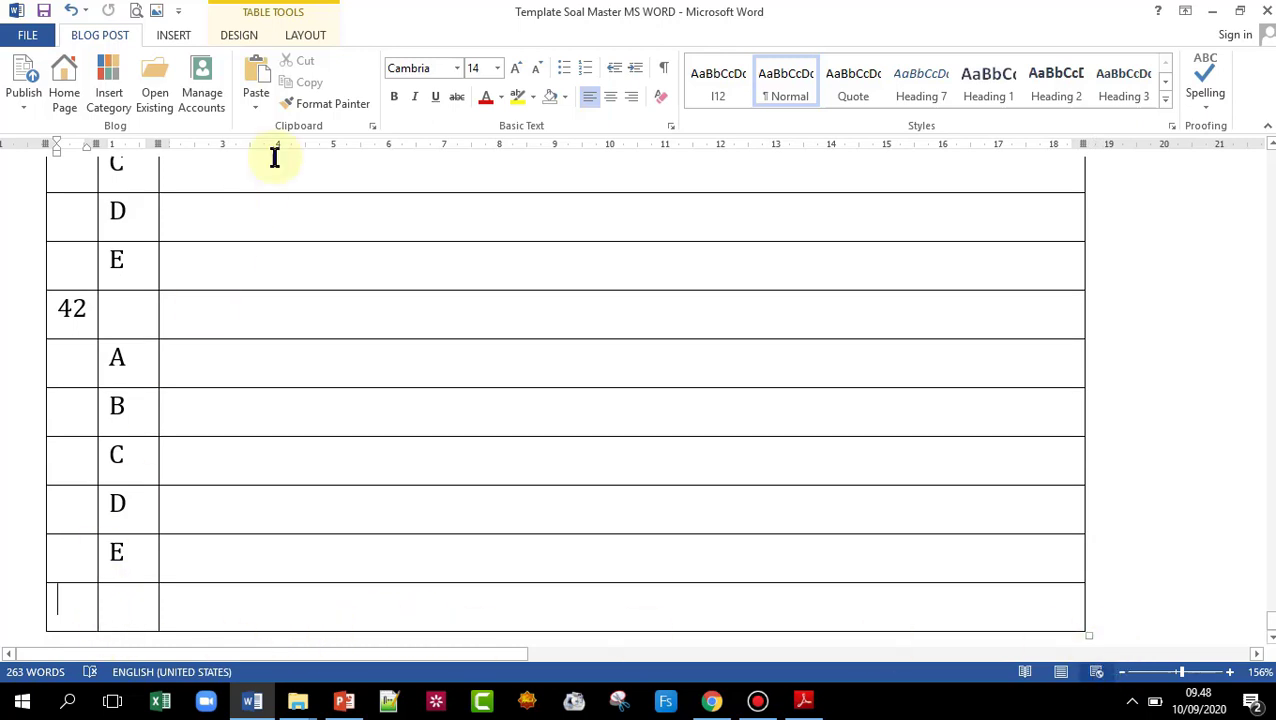
left_click(256, 75)
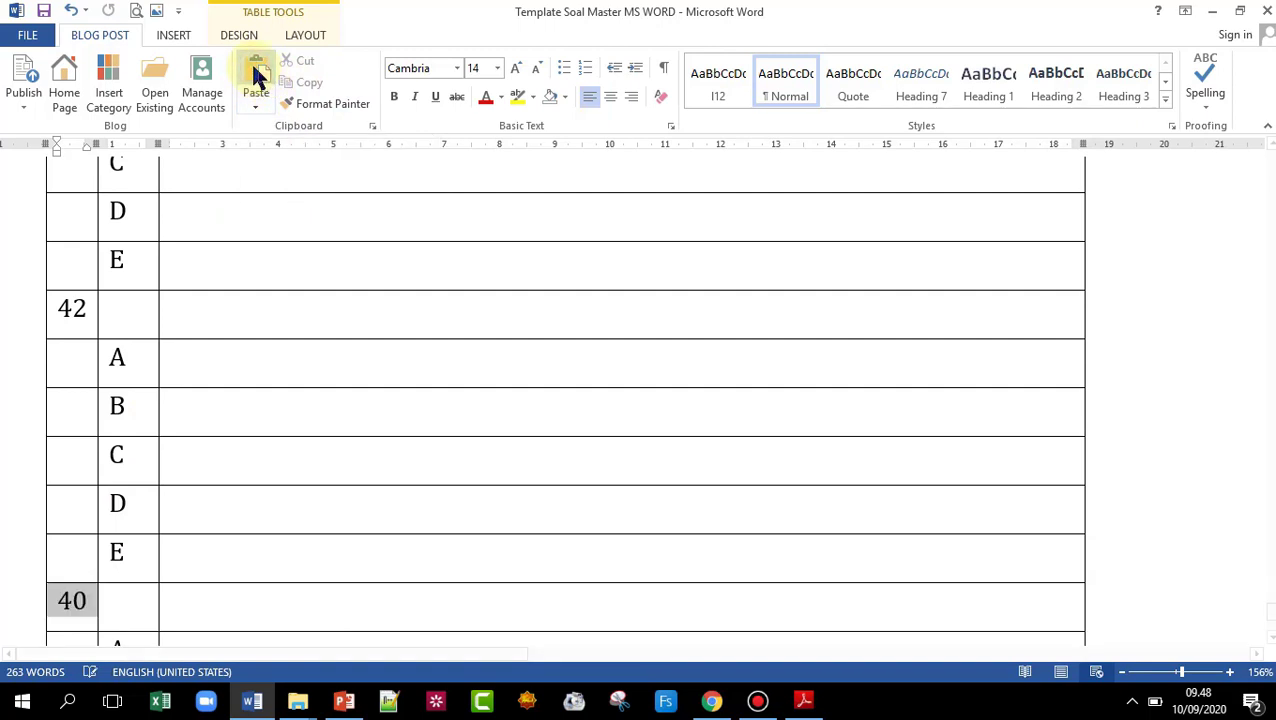
left_click(73, 605)
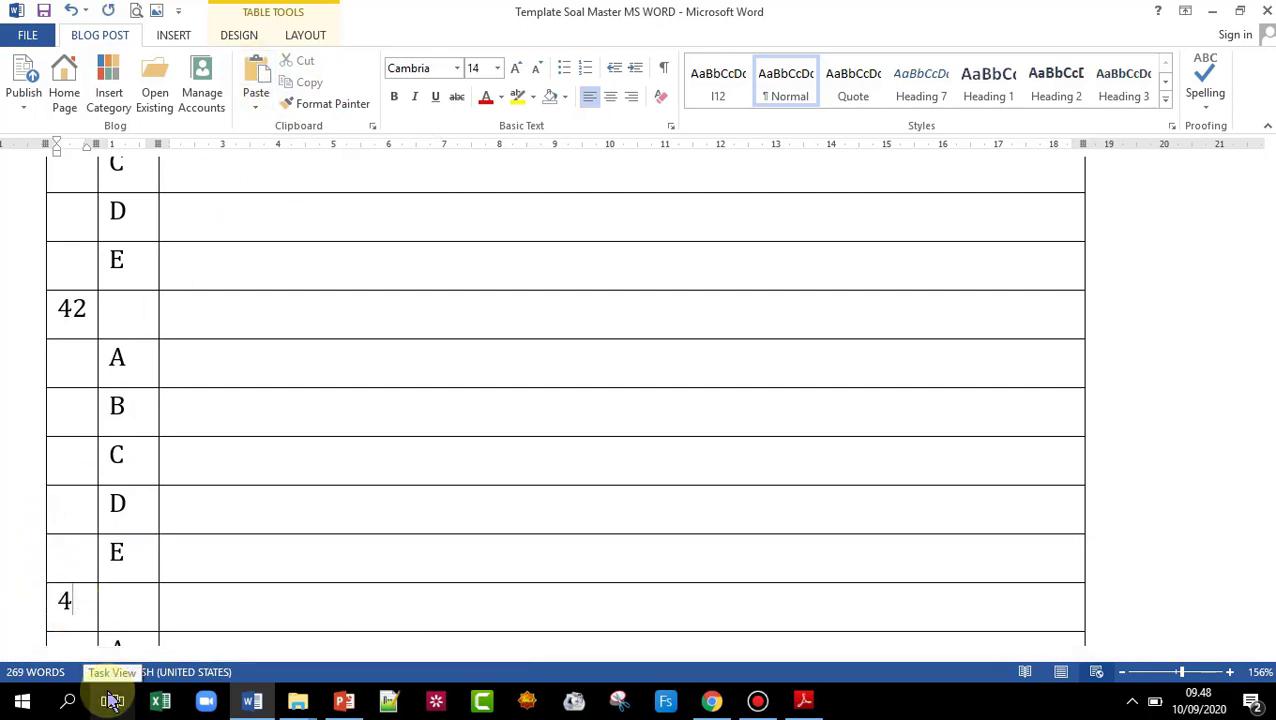
scroll(258, 559, "down", 3)
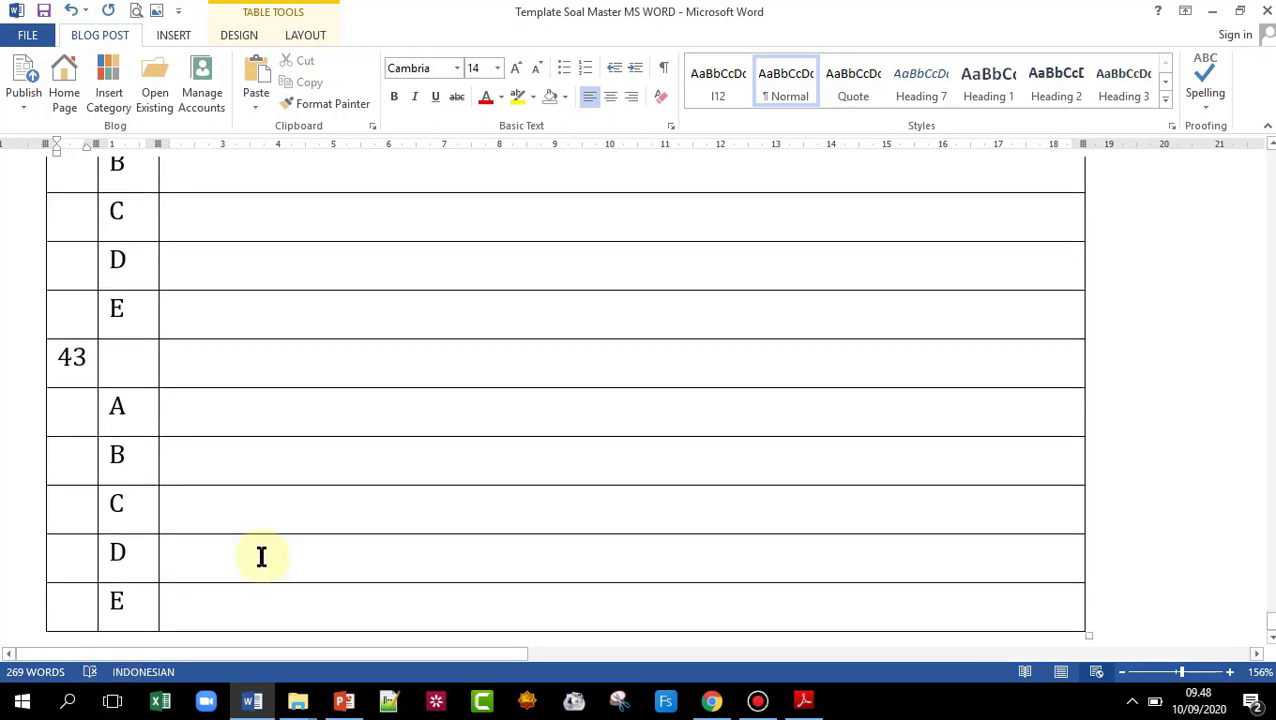
scroll(262, 555, "up", 15)
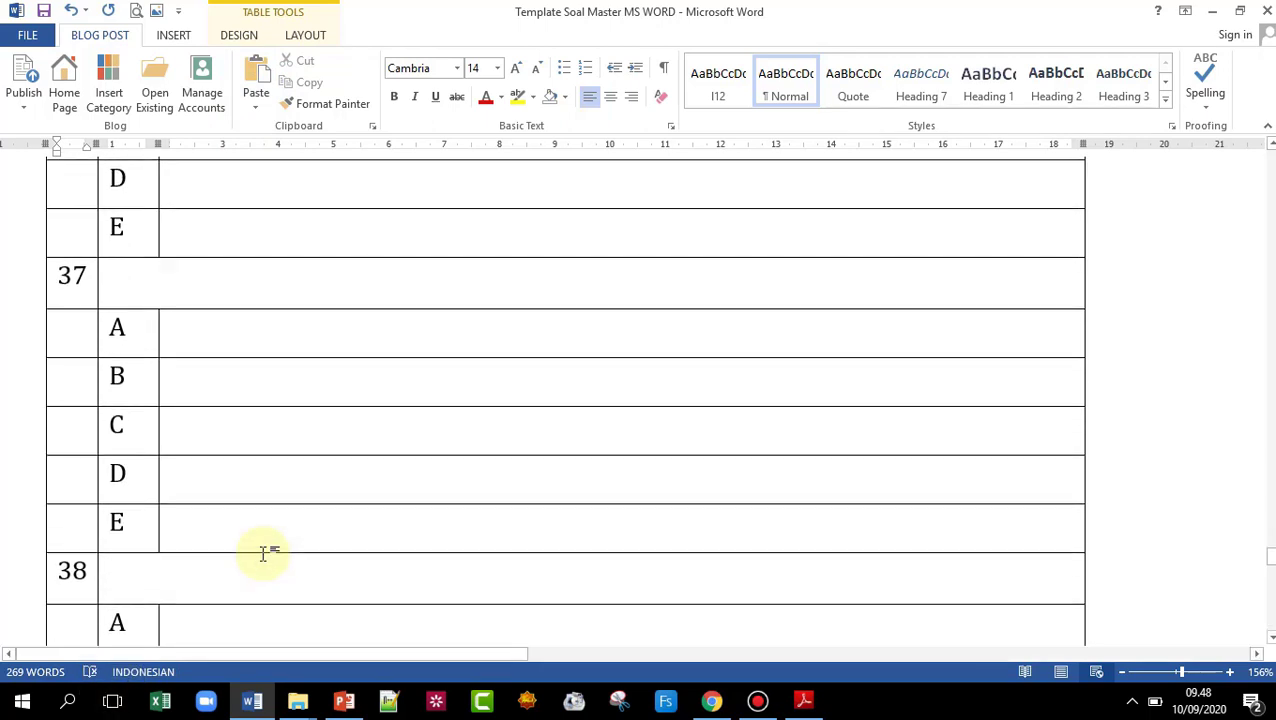
scroll(268, 544, "up", 3)
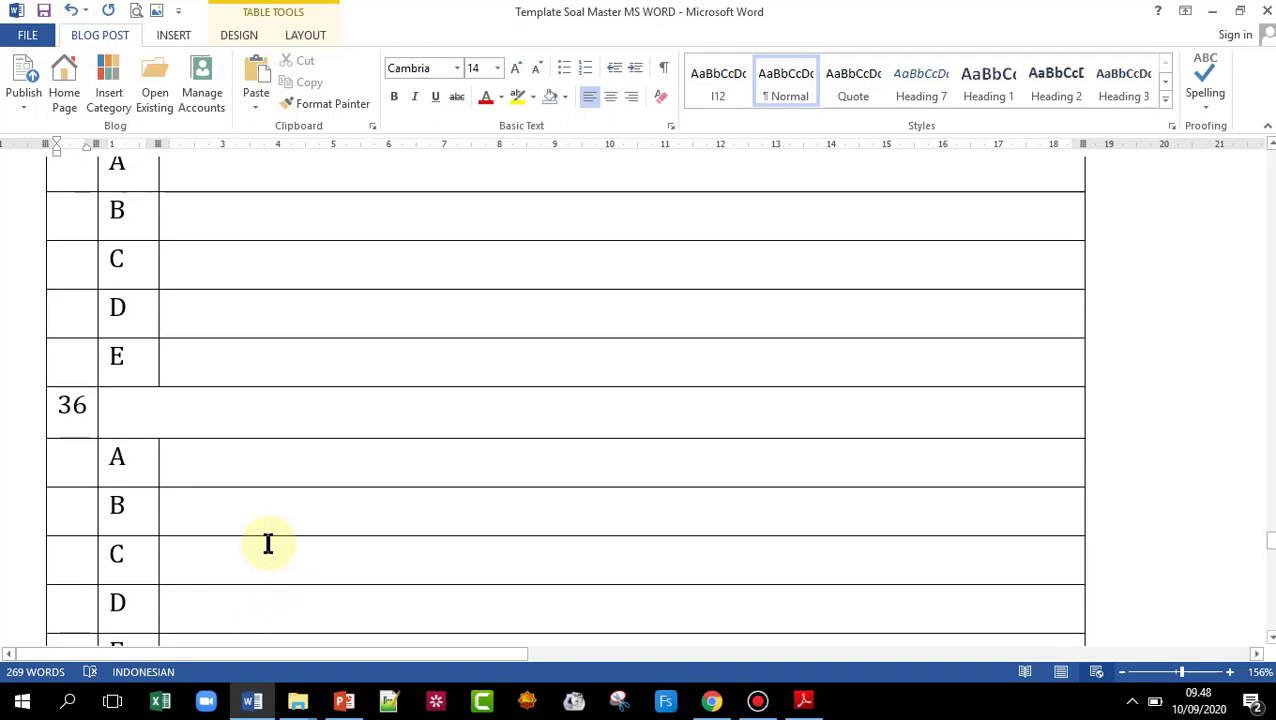
scroll(268, 542, "up", 20)
scroll(268, 540, "up", 20)
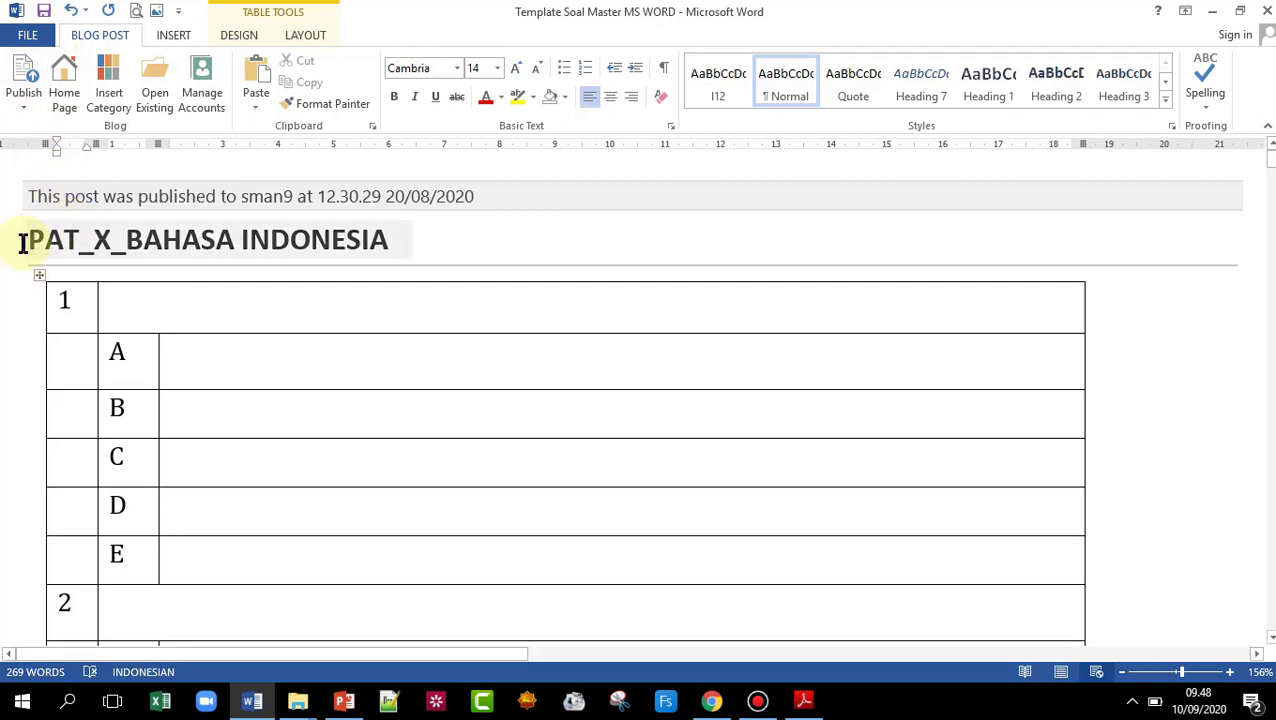
- Open MASTER TEMPLATE KUNCI JAWABAN in Excel from the CBT SMAN 9 Jakarta folder and select the Kode Test cell
mouse_move(297, 705)
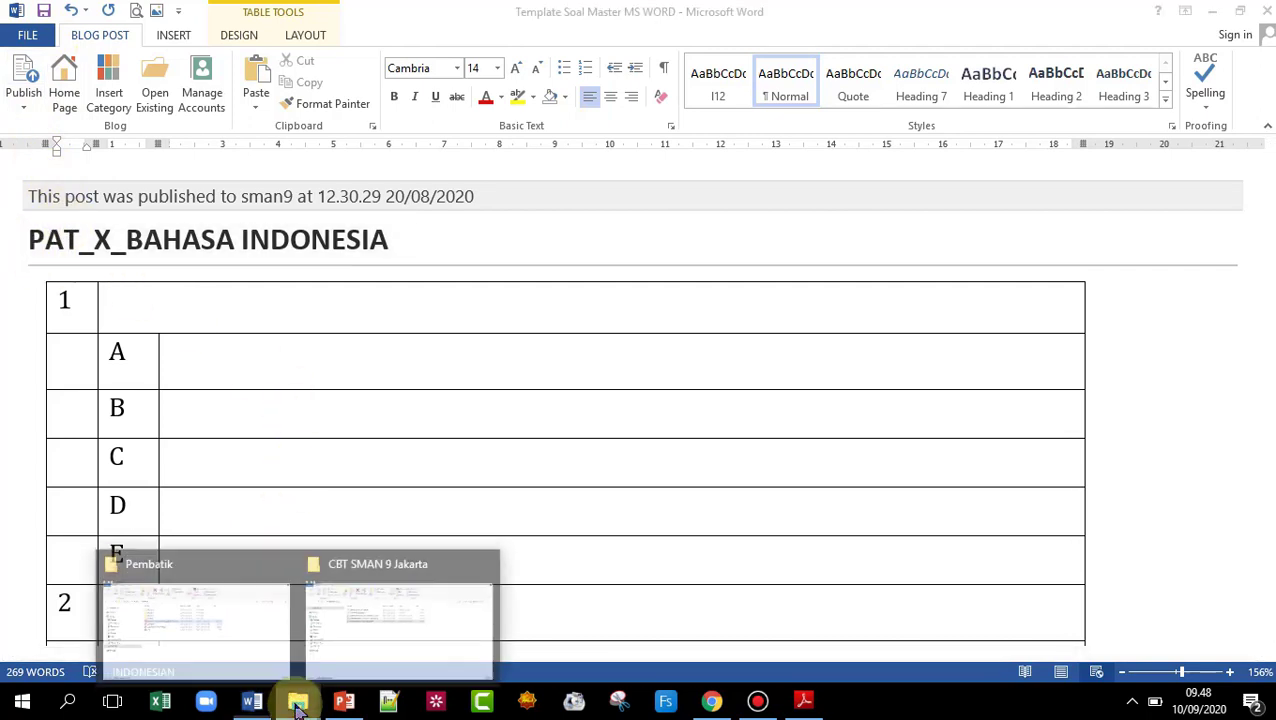
left_click(396, 610)
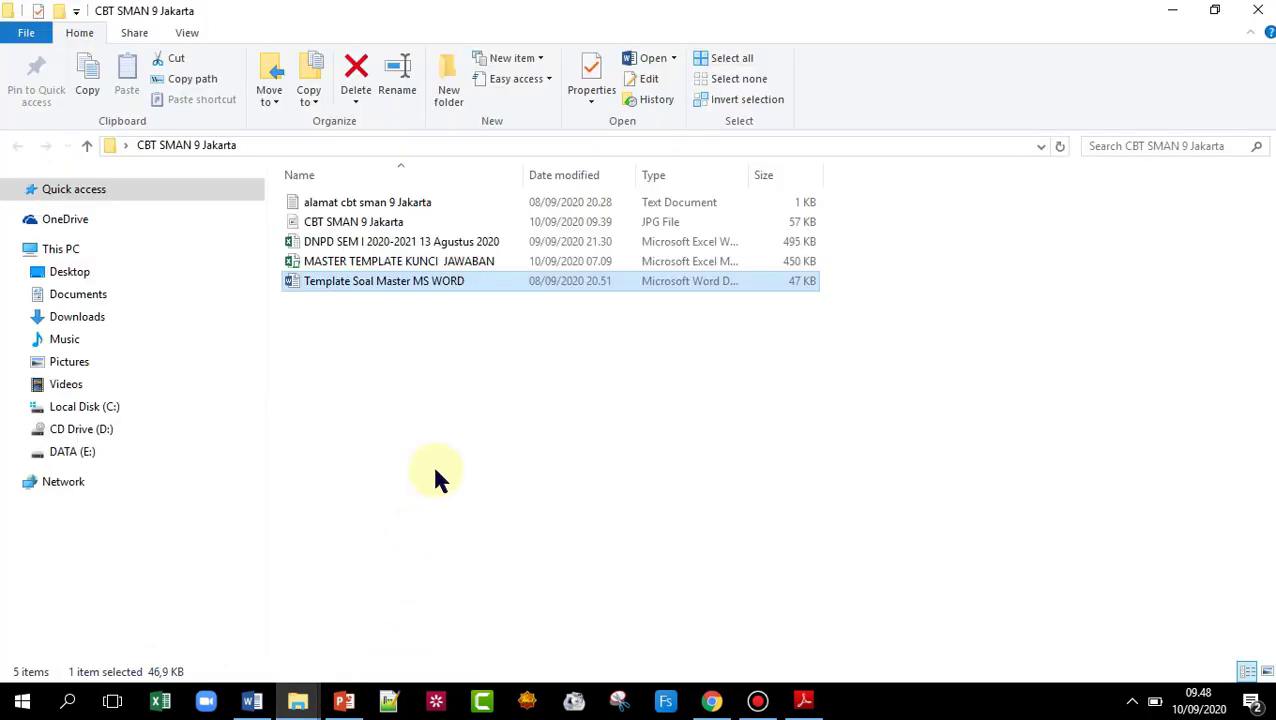
left_click(408, 264)
double_click(412, 264)
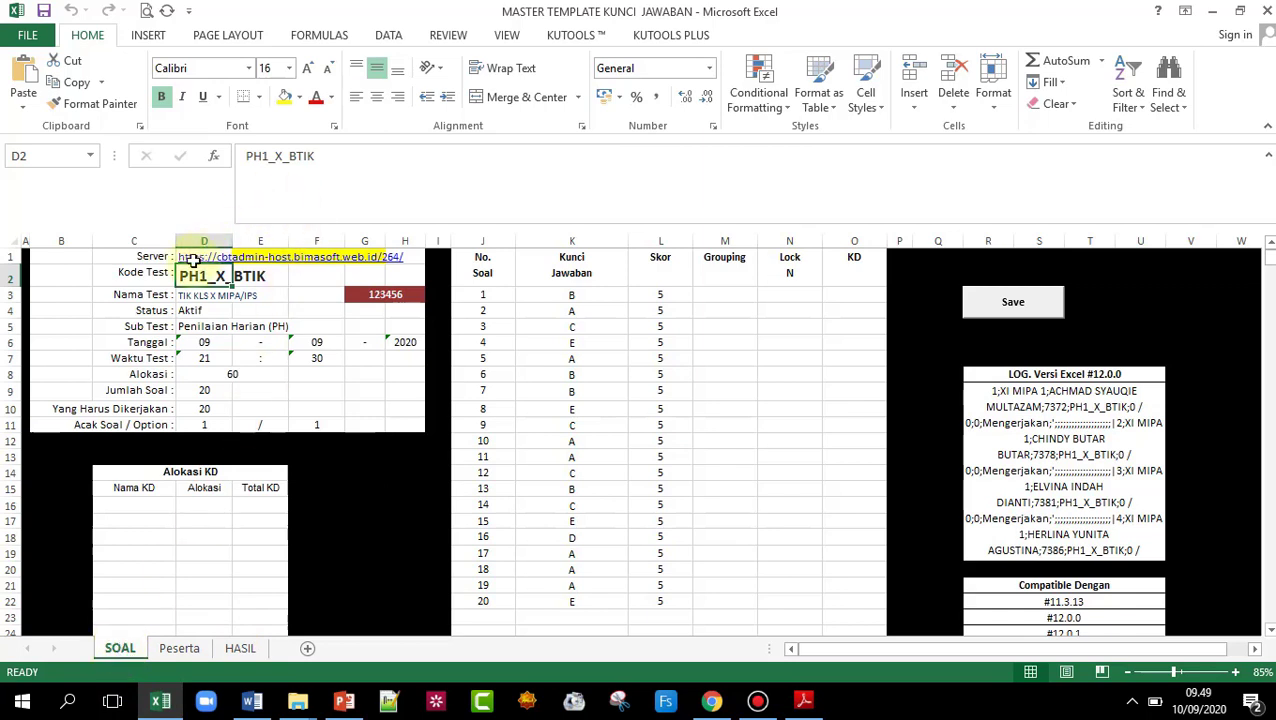
left_click(138, 278)
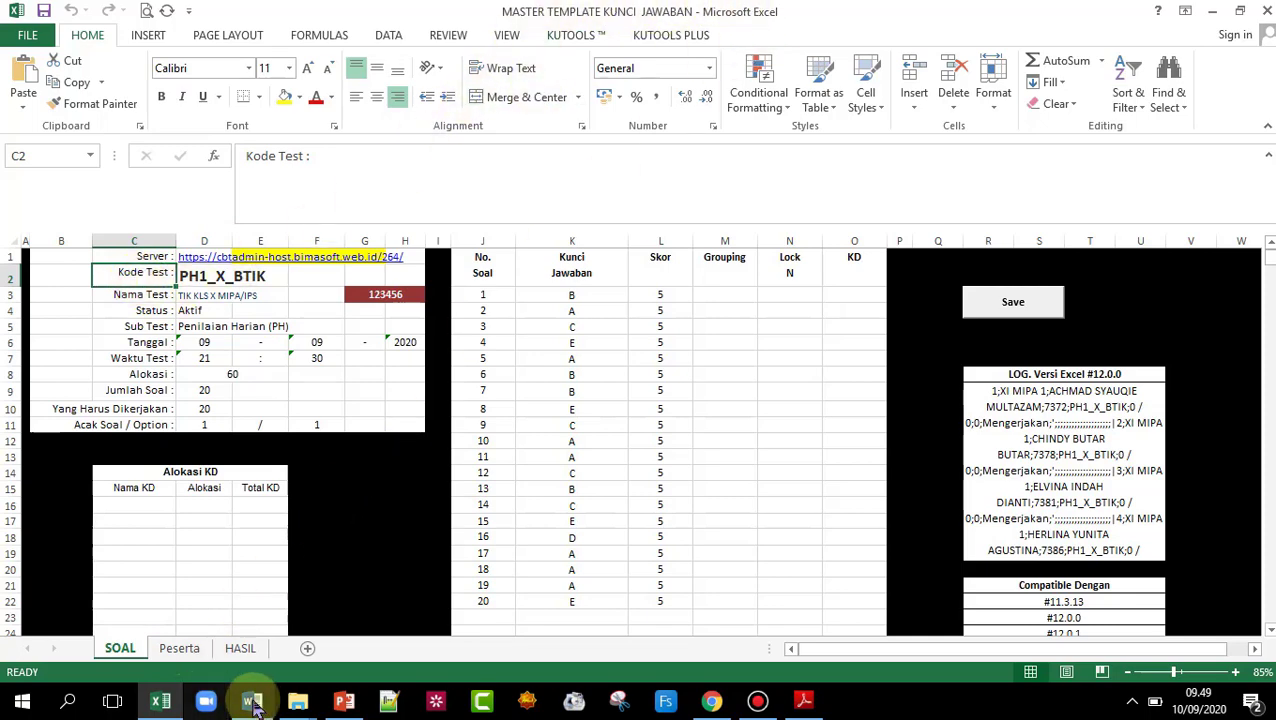
- Copy the Word title PAT_X_BAHASA INDONESIA and paste it over PH1_X_BTIK in cell D2
left_click(252, 703)
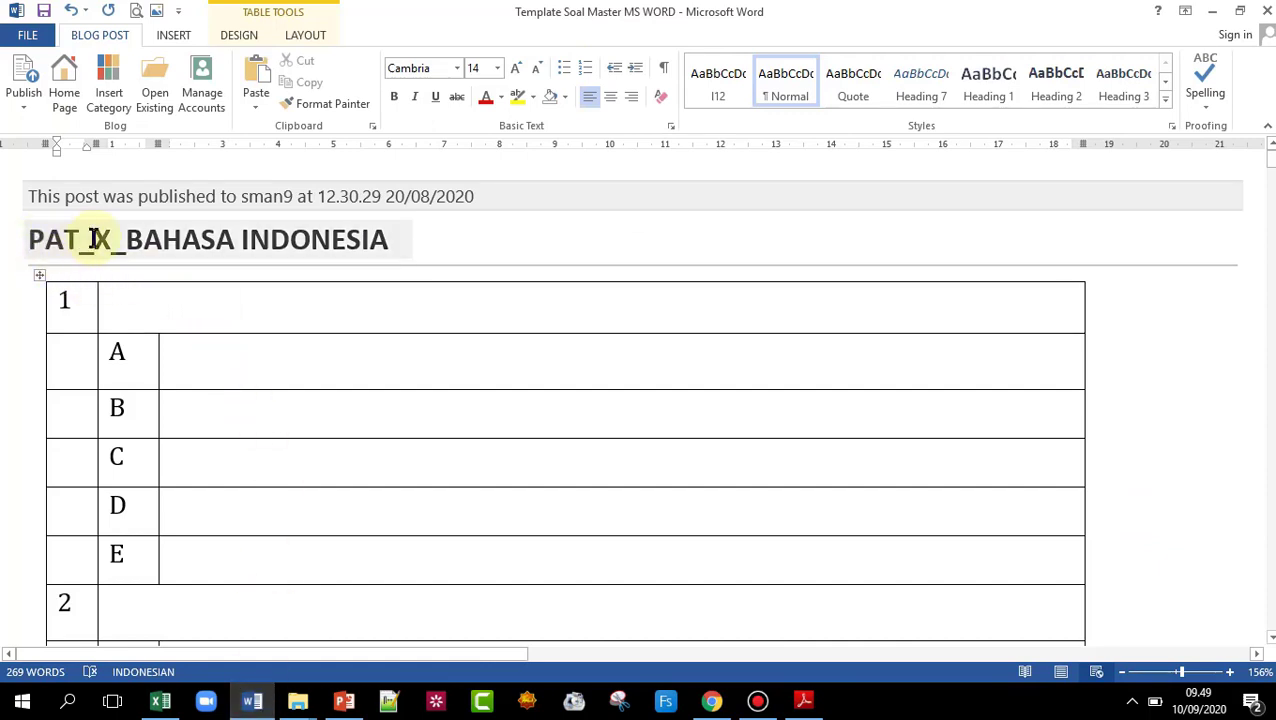
left_click(162, 703)
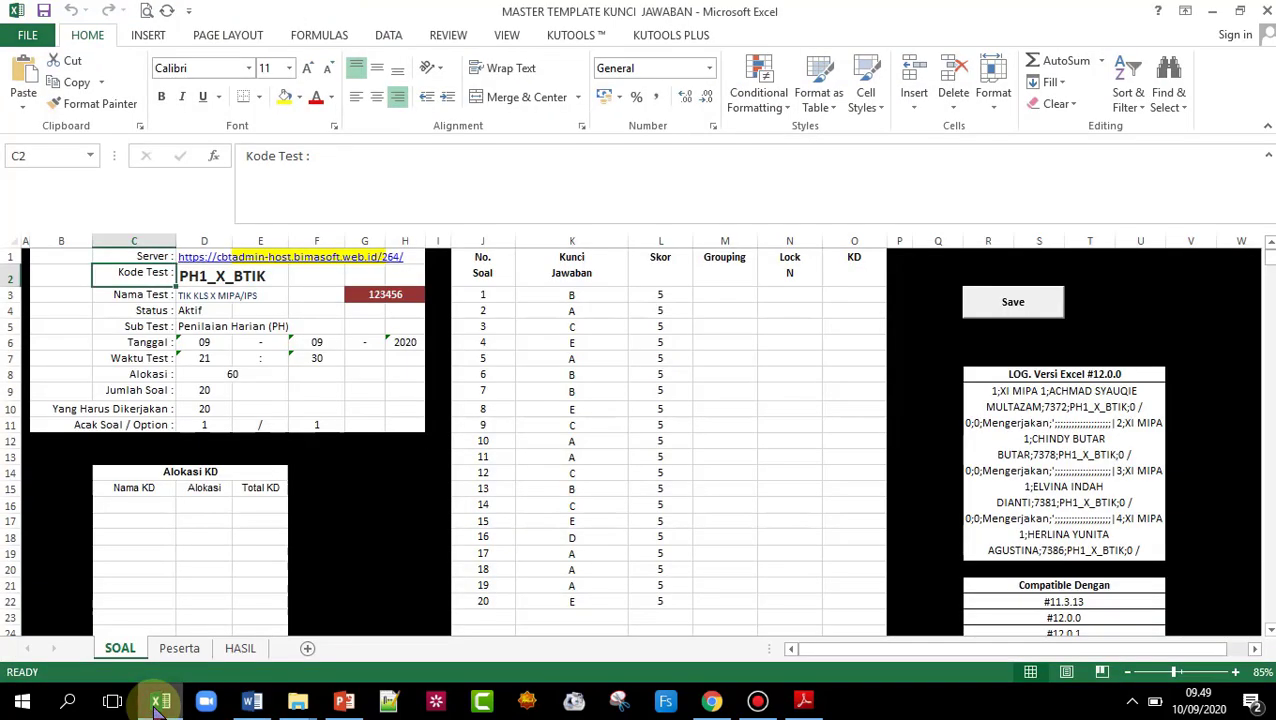
left_click(191, 280)
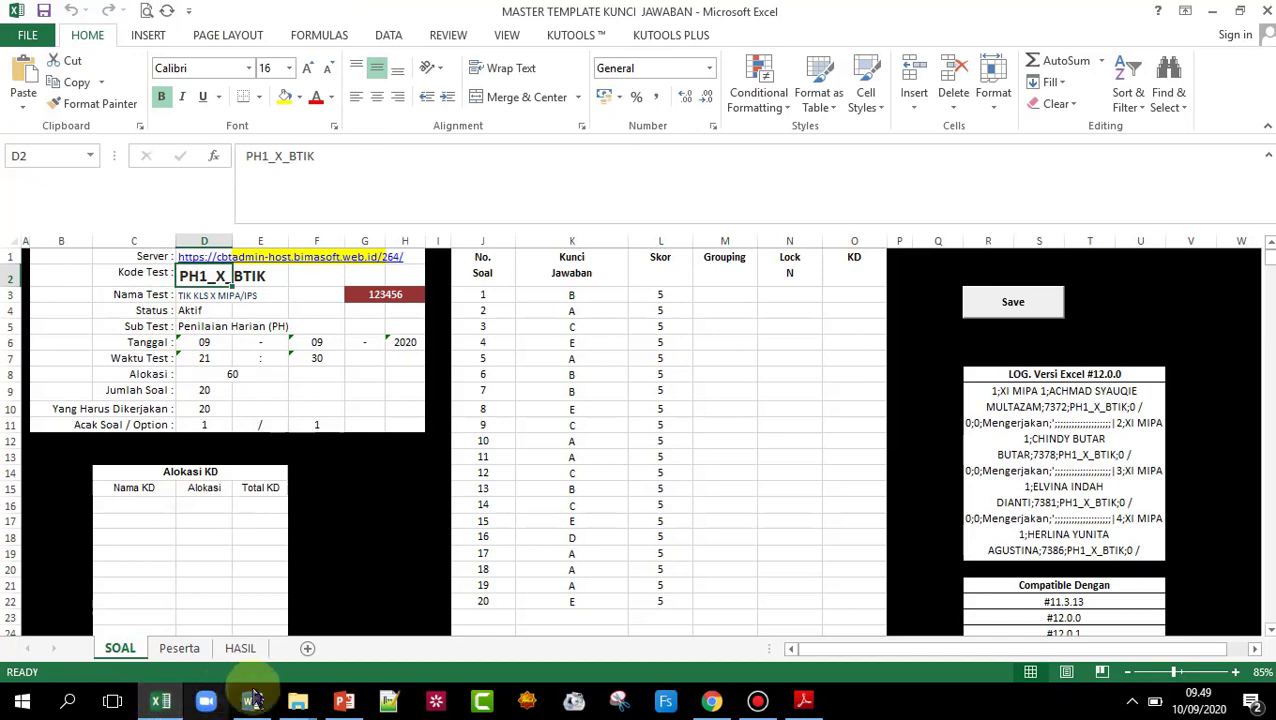
left_click(253, 700)
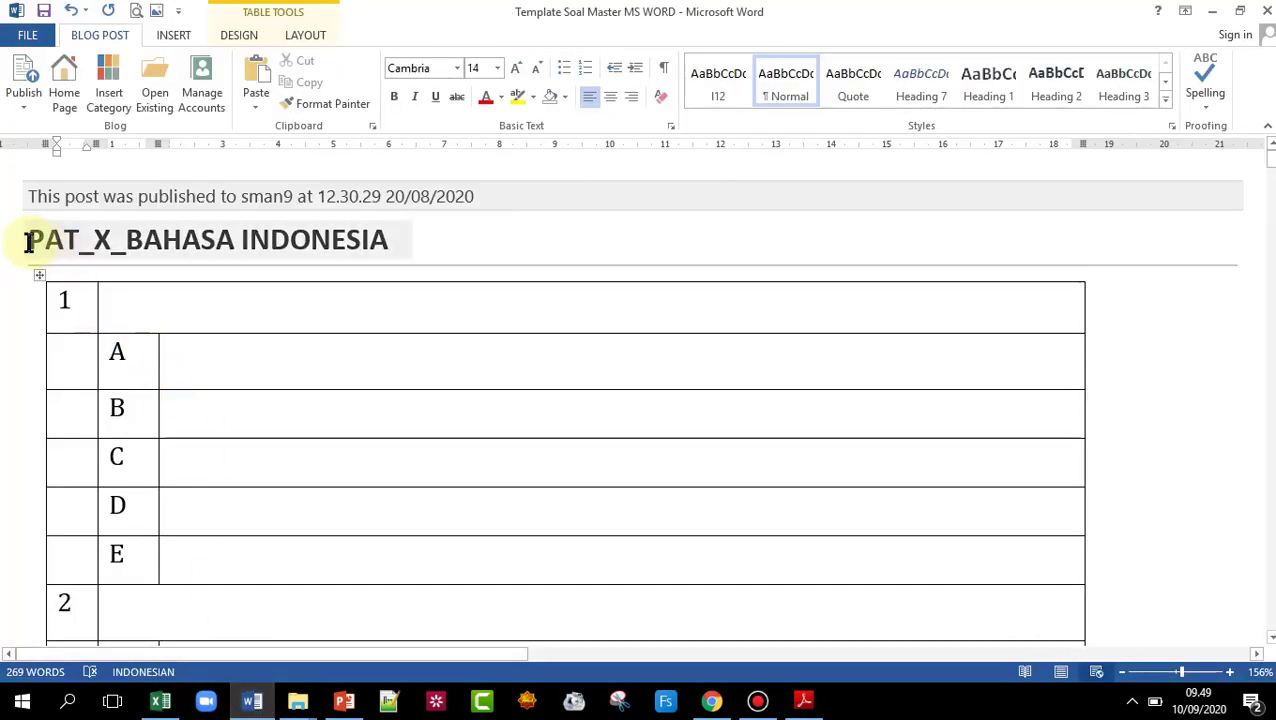
left_click_drag(28, 242, 360, 248)
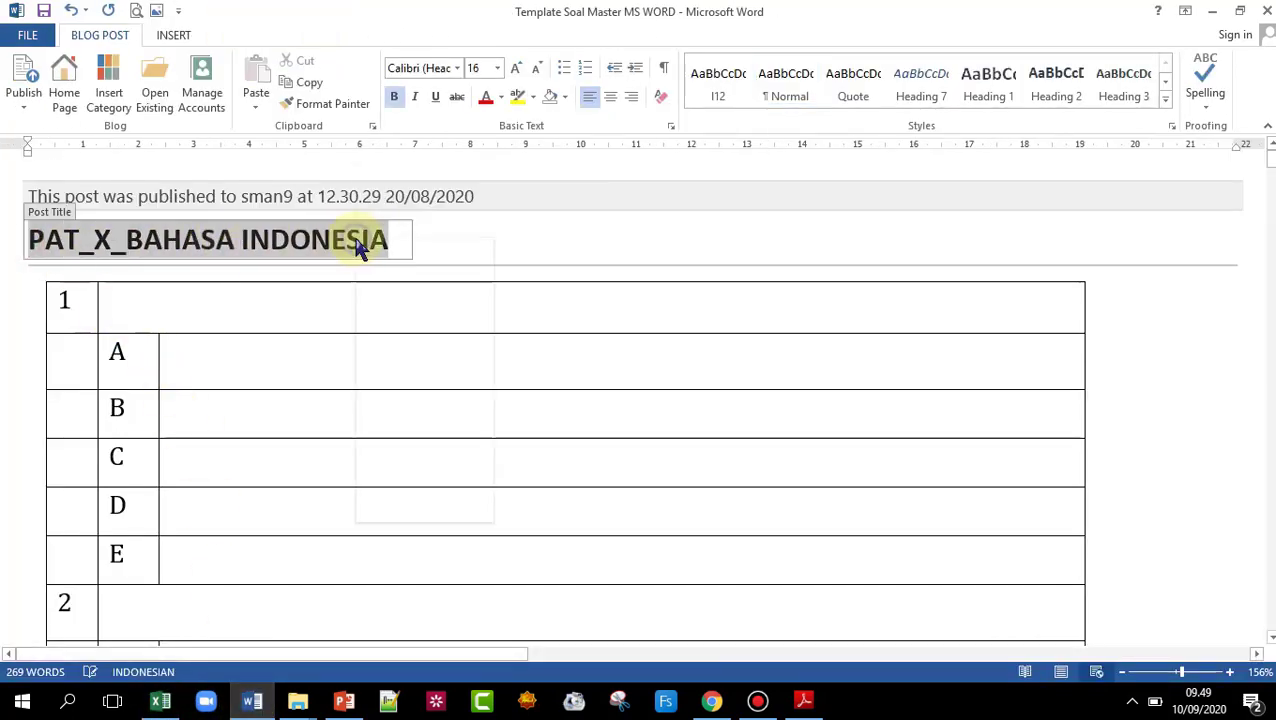
right_click(360, 248)
left_click(390, 276)
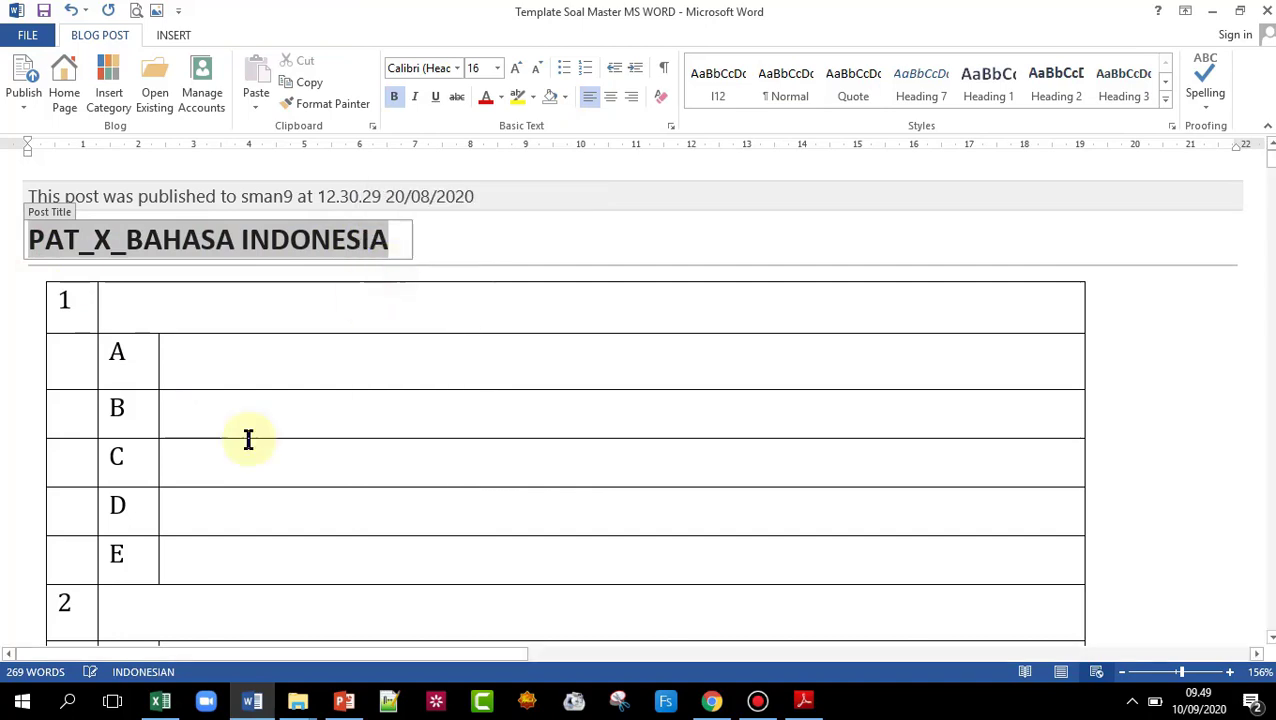
left_click(161, 703)
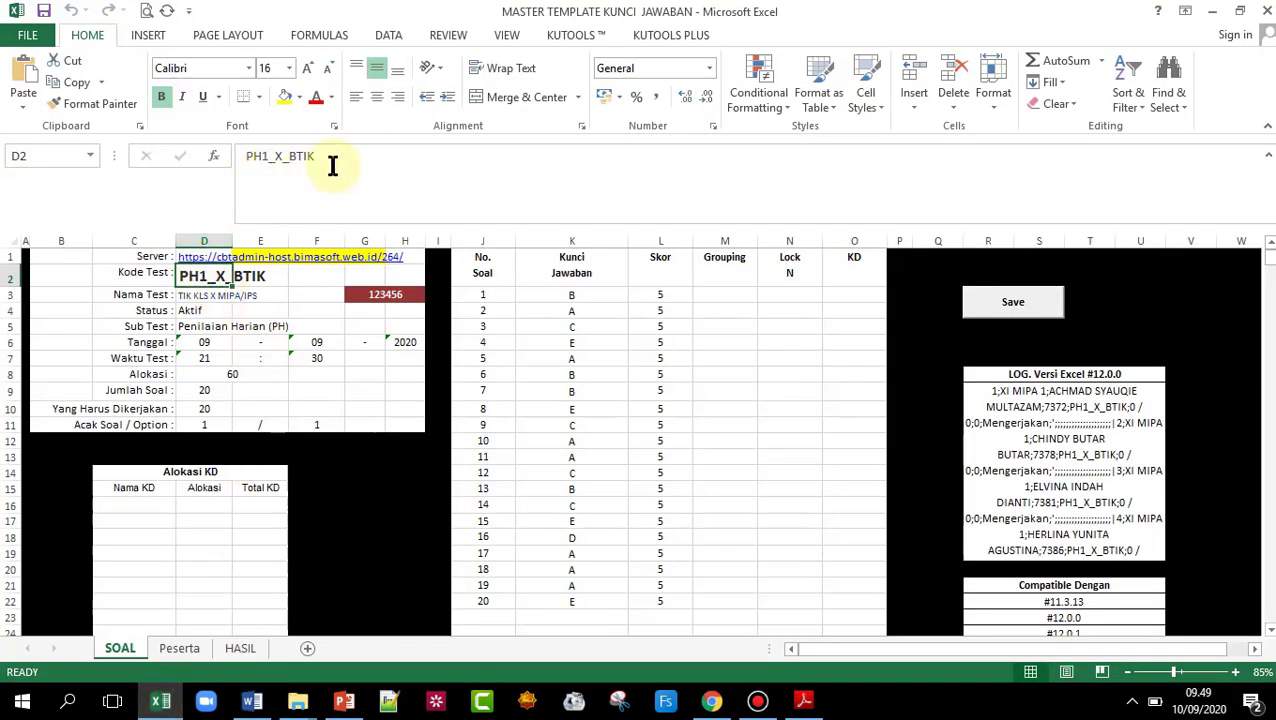
left_click_drag(322, 159, 236, 159)
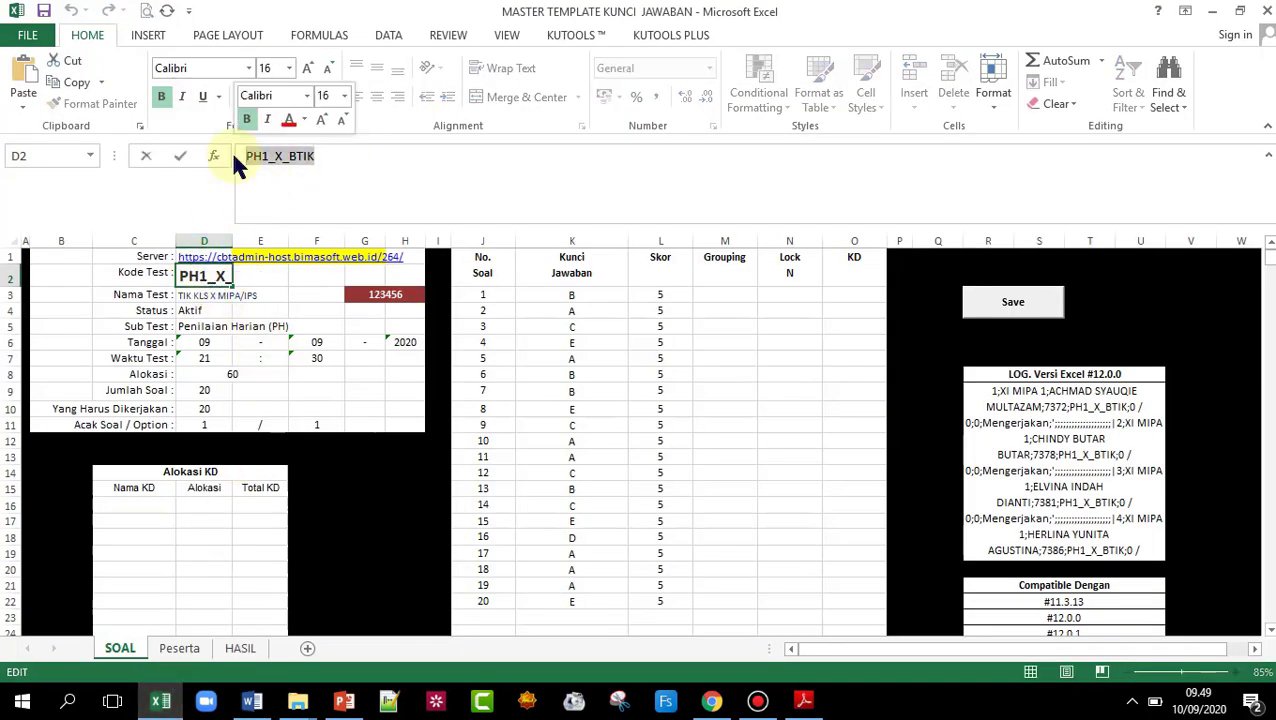
key("ctrl+v")
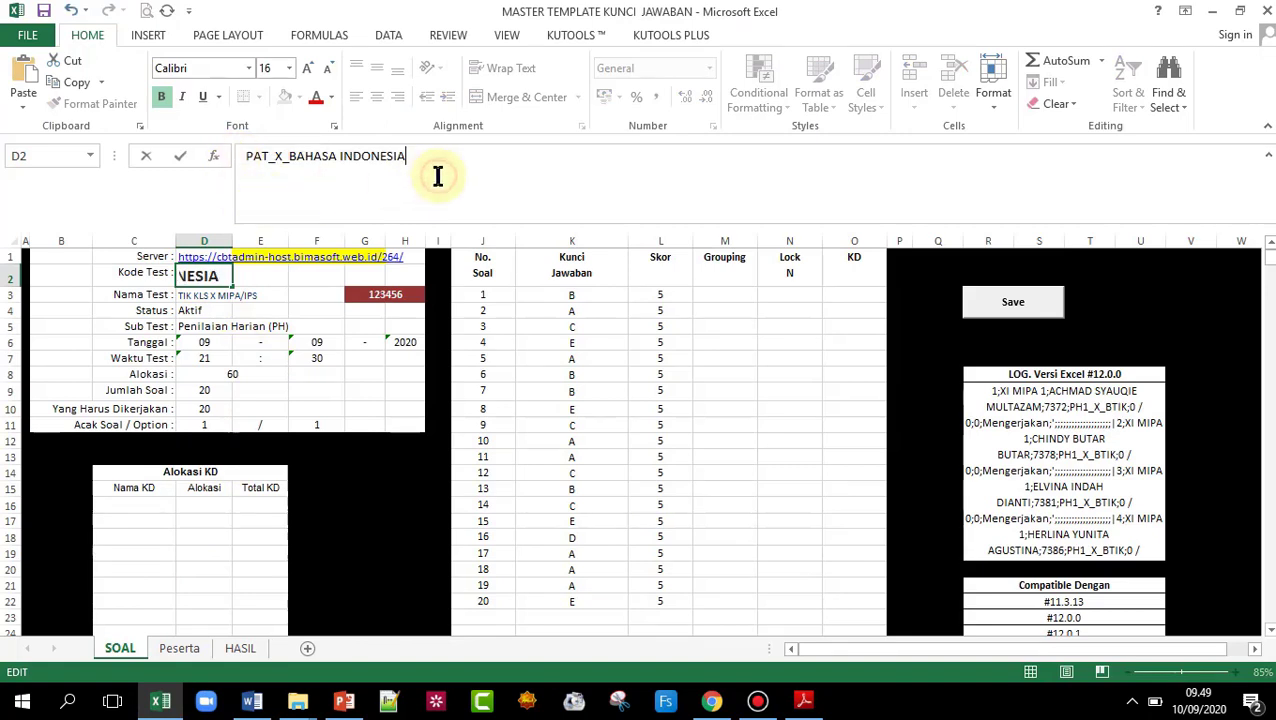
left_click(259, 306)
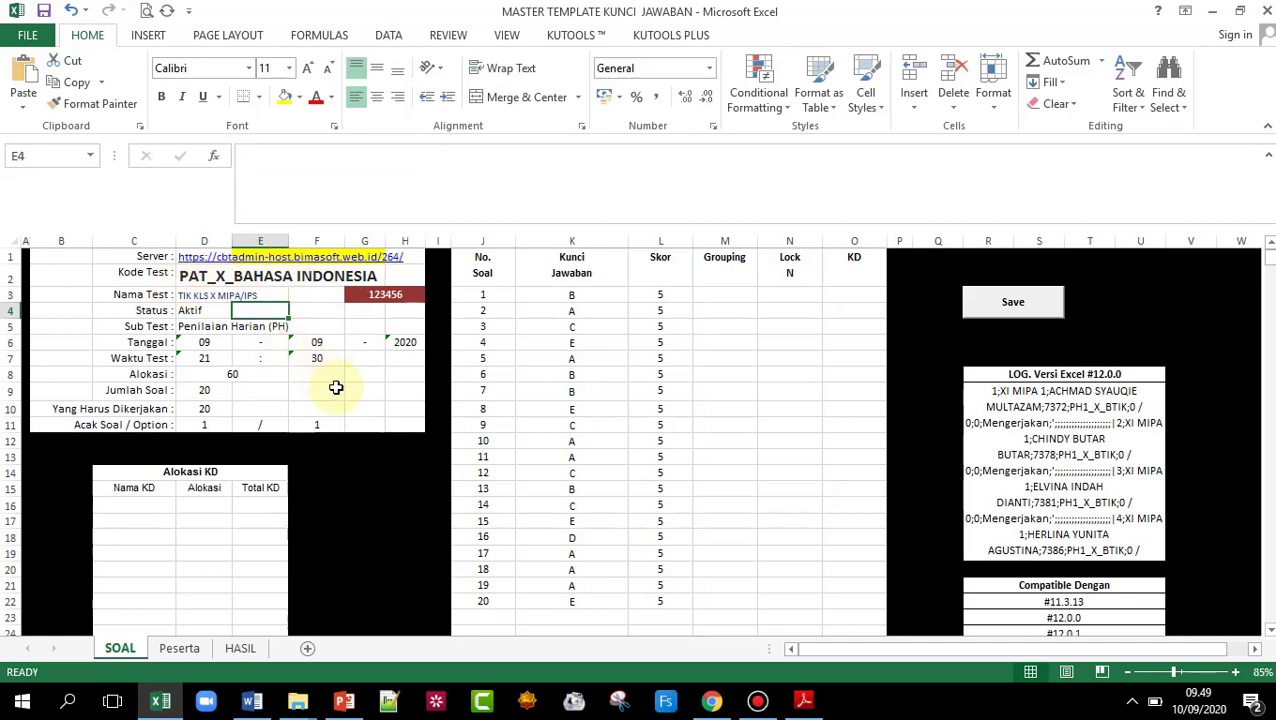
- Look over the Peserta and HASIL sheets, then close the answer-key workbook without saving
left_click(180, 649)
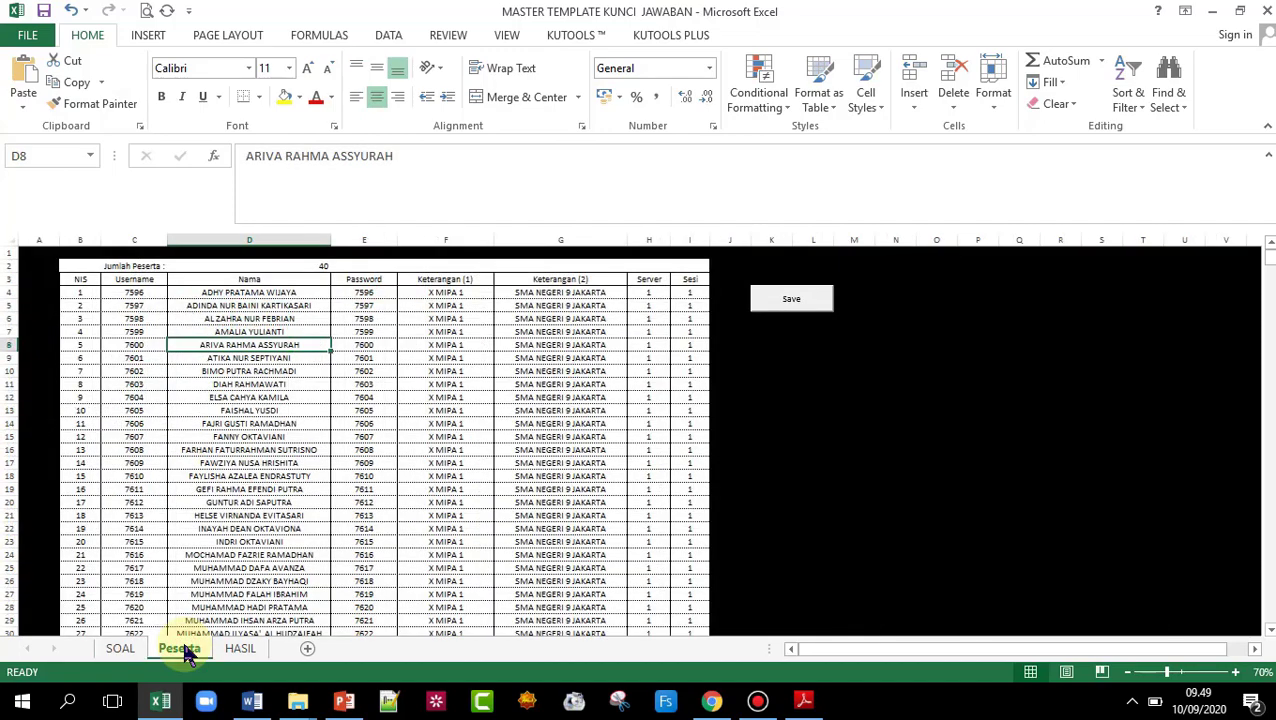
left_click(240, 649)
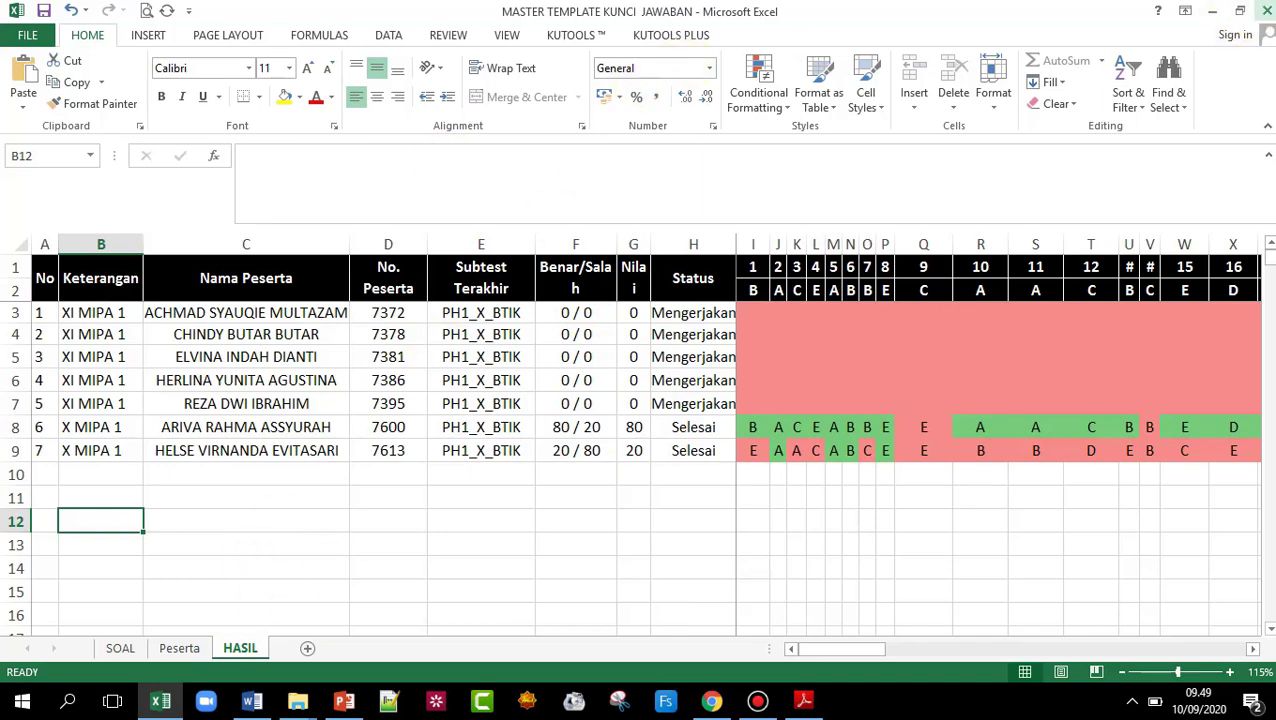
left_click(1268, 9)
left_click(649, 370)
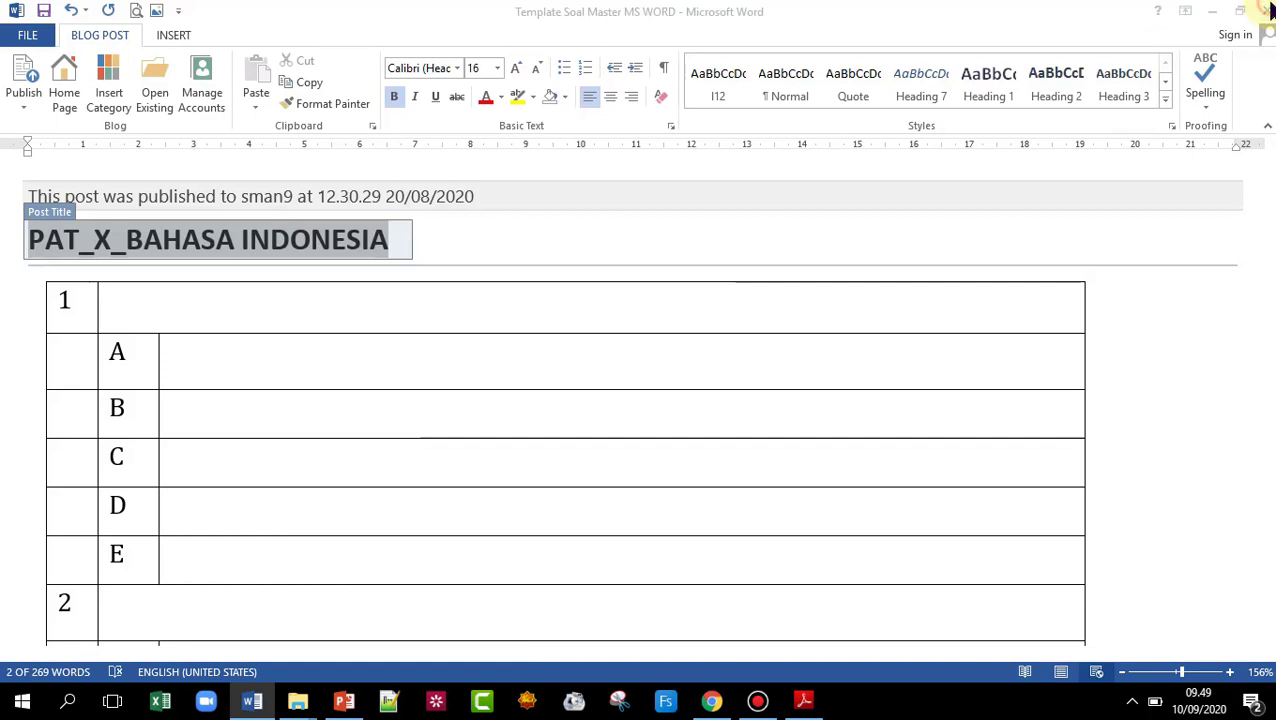
- Close the Word question template without saving and bring up the open folder windows
left_click(1262, 10)
left_click(641, 388)
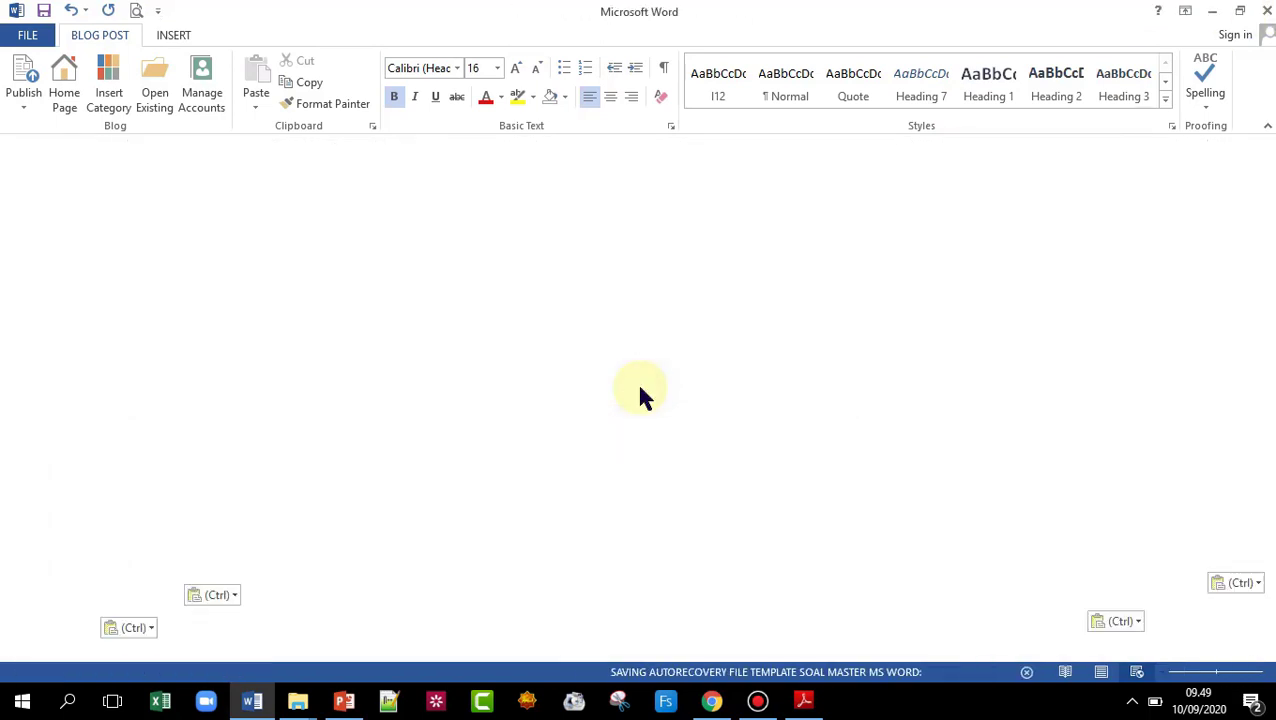
left_click(299, 703)
left_click(493, 450)
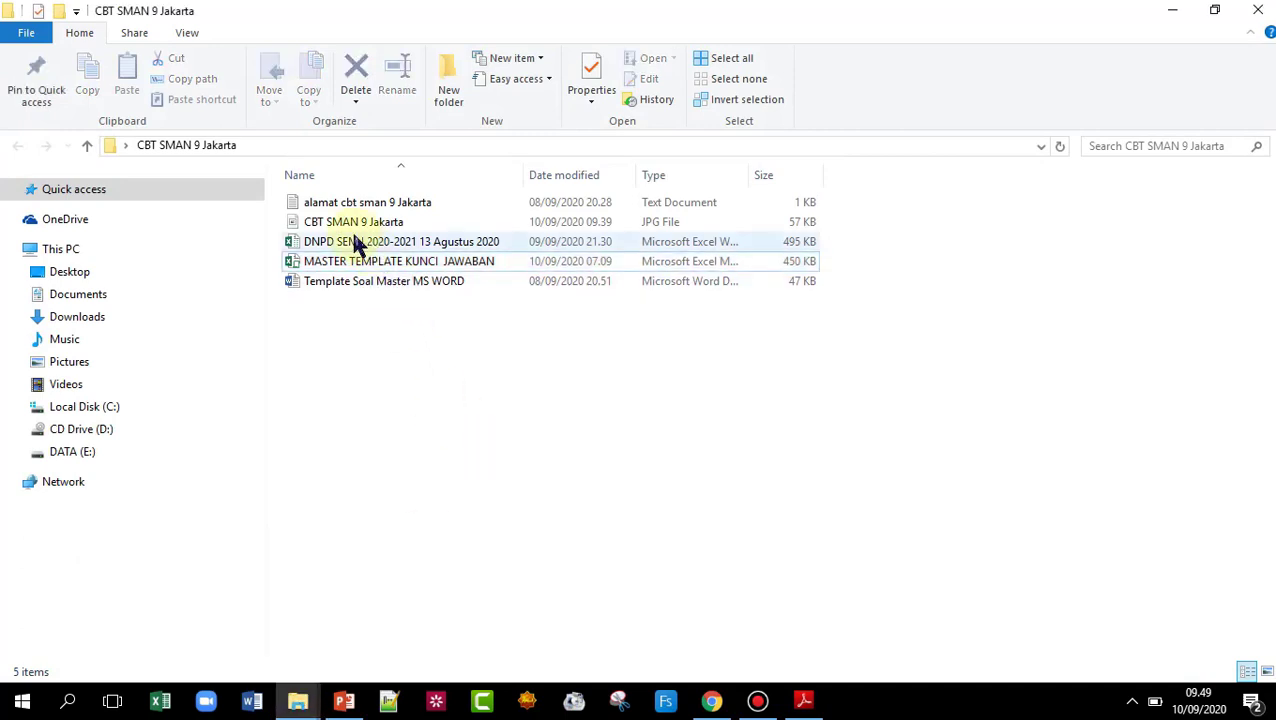
left_click(331, 247)
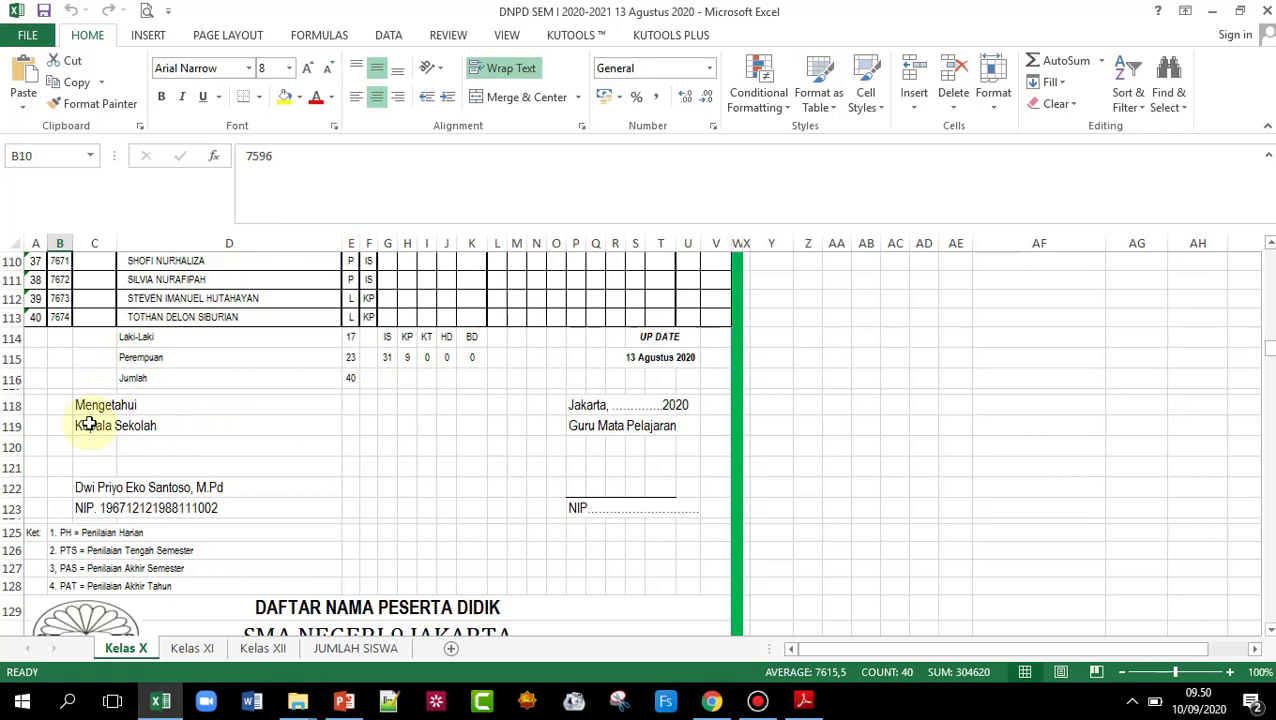
scroll(57, 403, "up", 20)
scroll(60, 416, "up", 7)
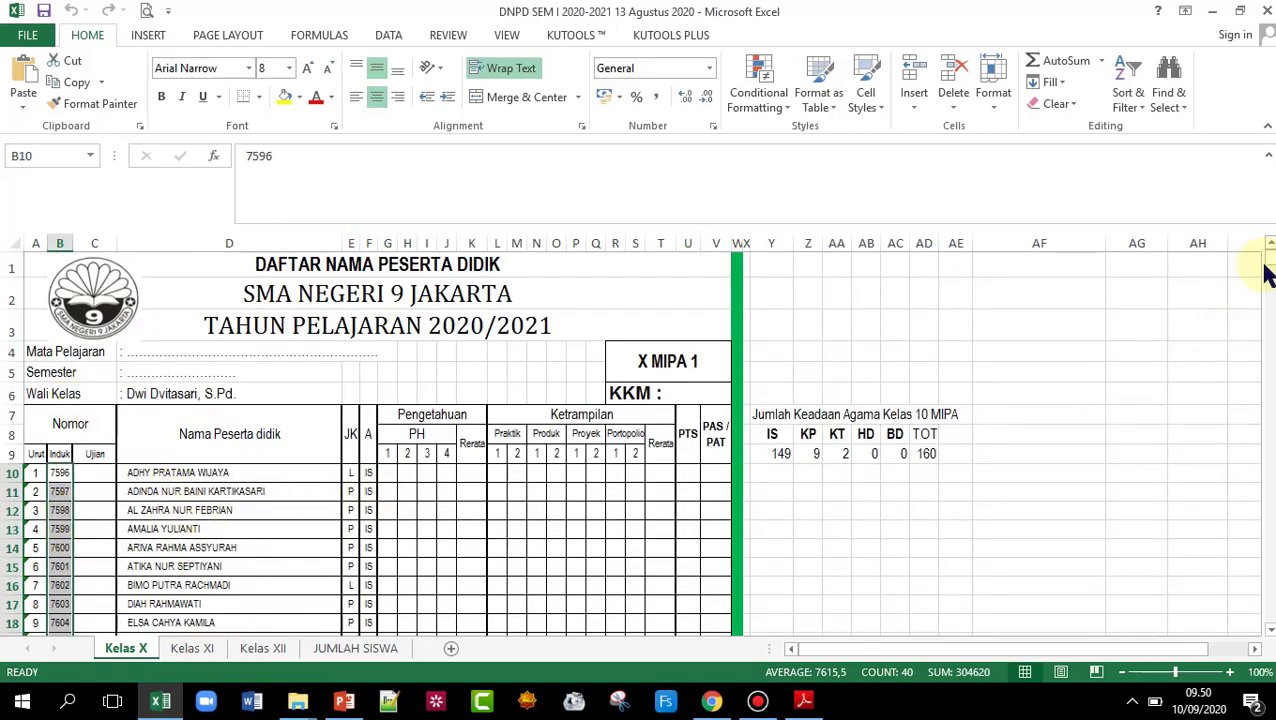
left_click_drag(1272, 262, 1272, 272)
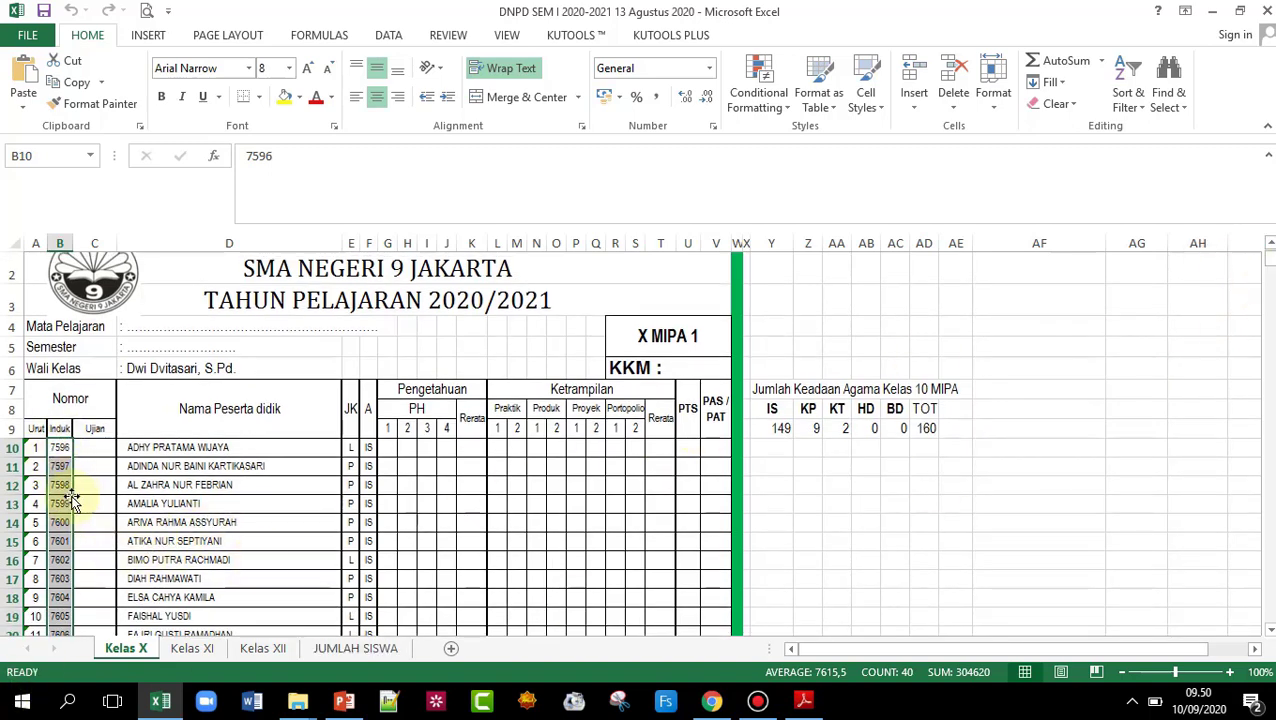
scroll(60, 492, "down", 18)
scroll(60, 492, "down", 20)
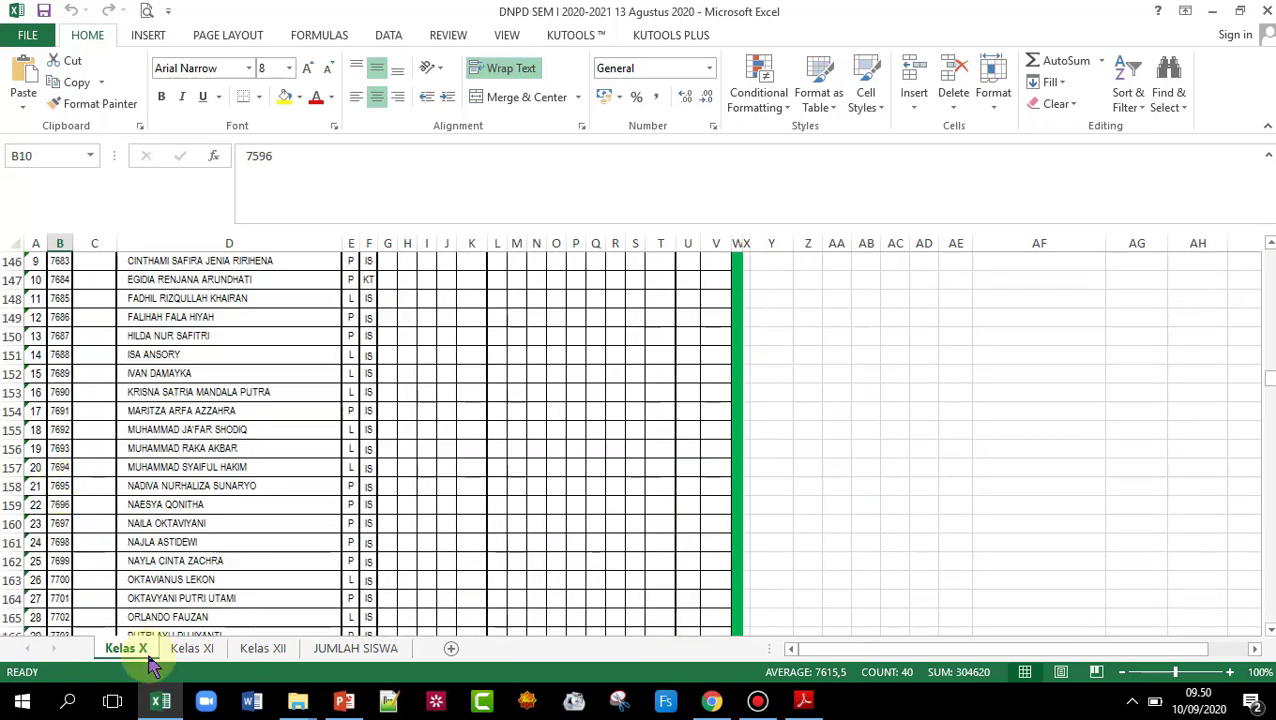
- On the Kelas XI sheet, enter 1234 as the missing student number in B281
left_click(186, 649)
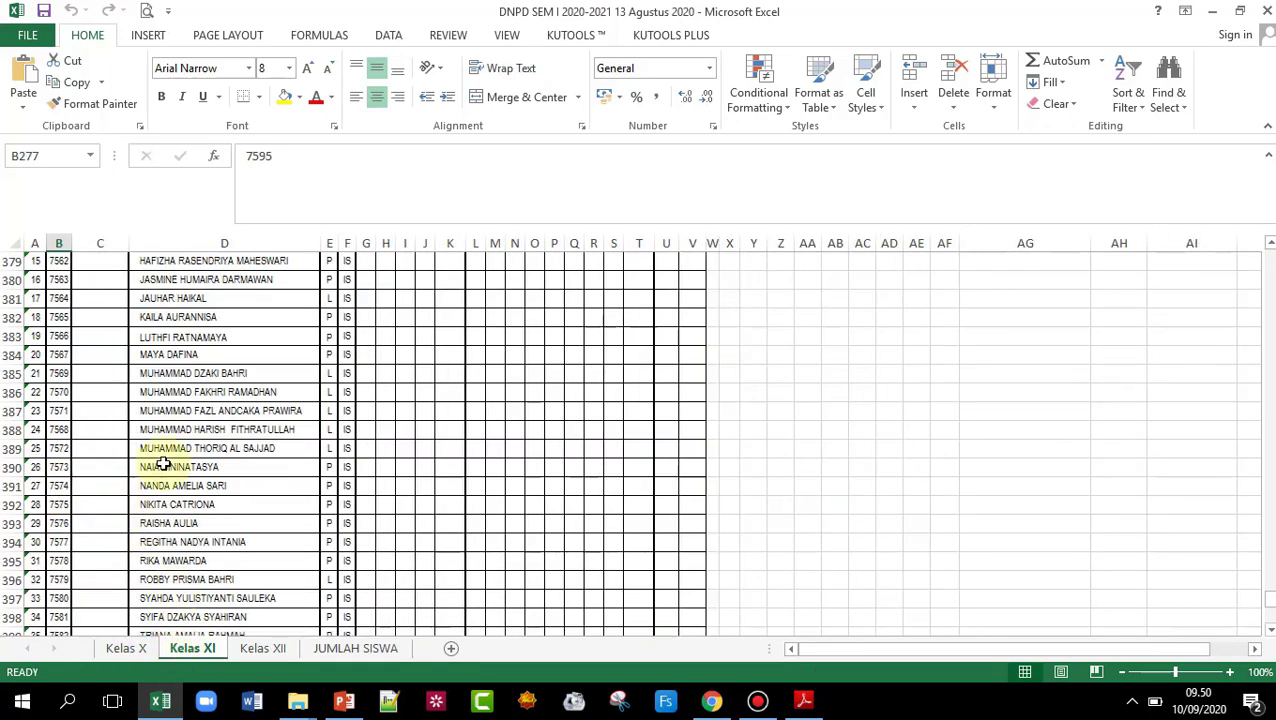
scroll(162, 461, "down", 12)
scroll(134, 464, "up", 20)
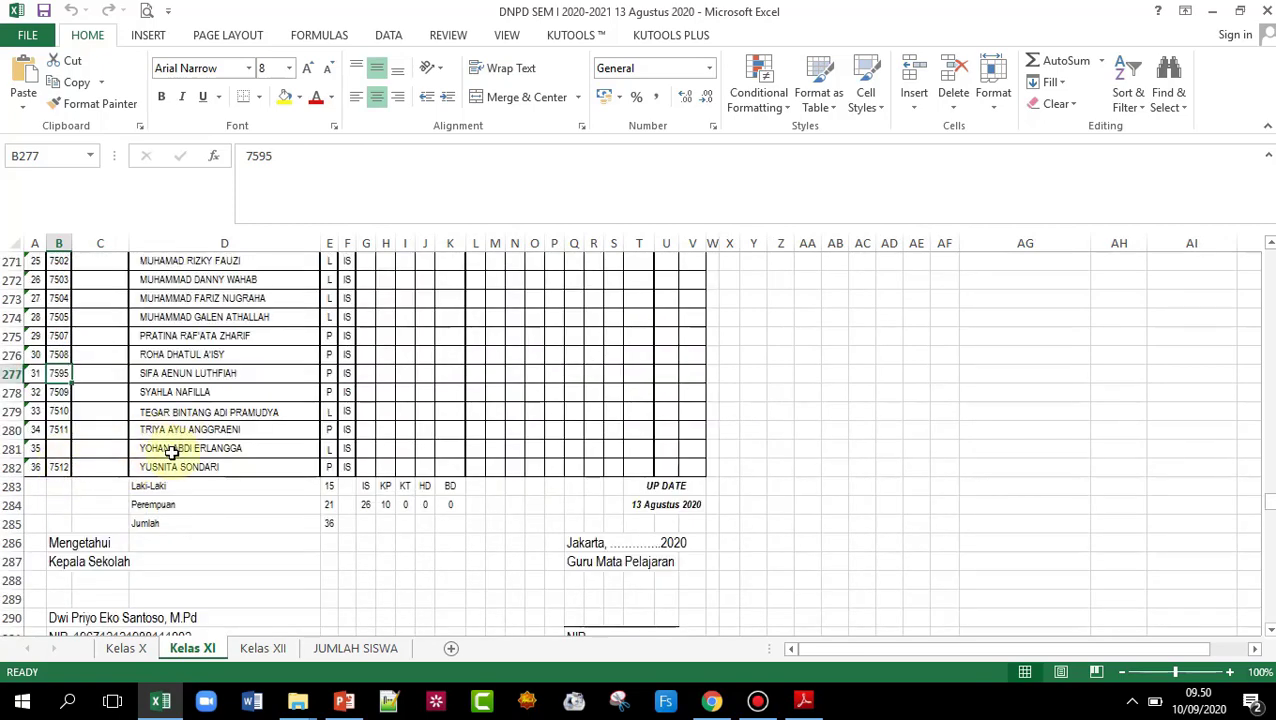
scroll(317, 408, "up", 12)
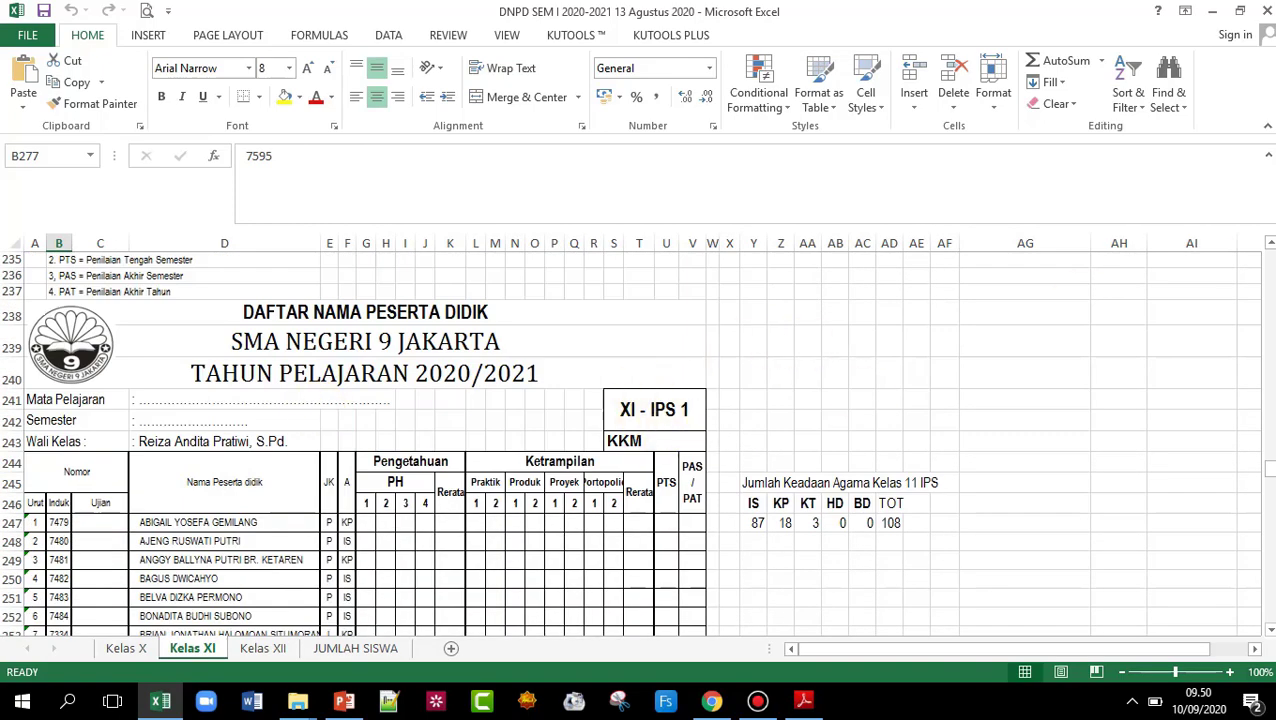
left_click(1266, 634)
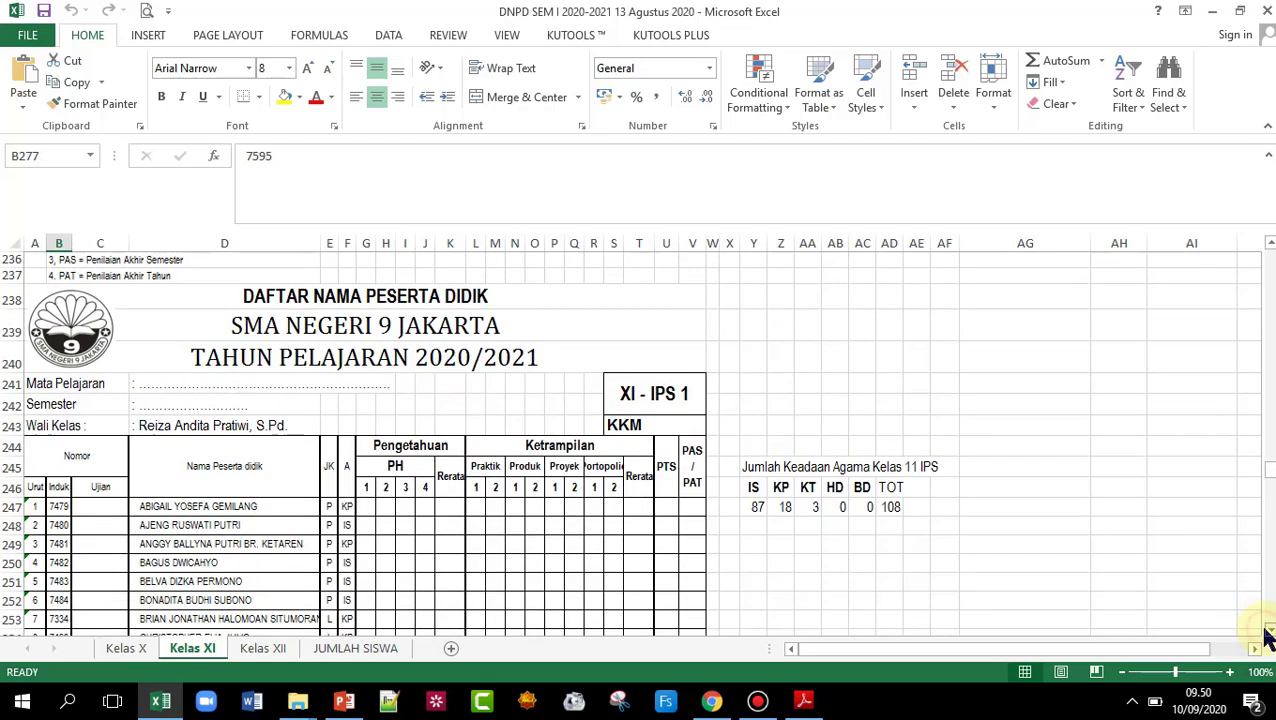
left_click(1265, 634)
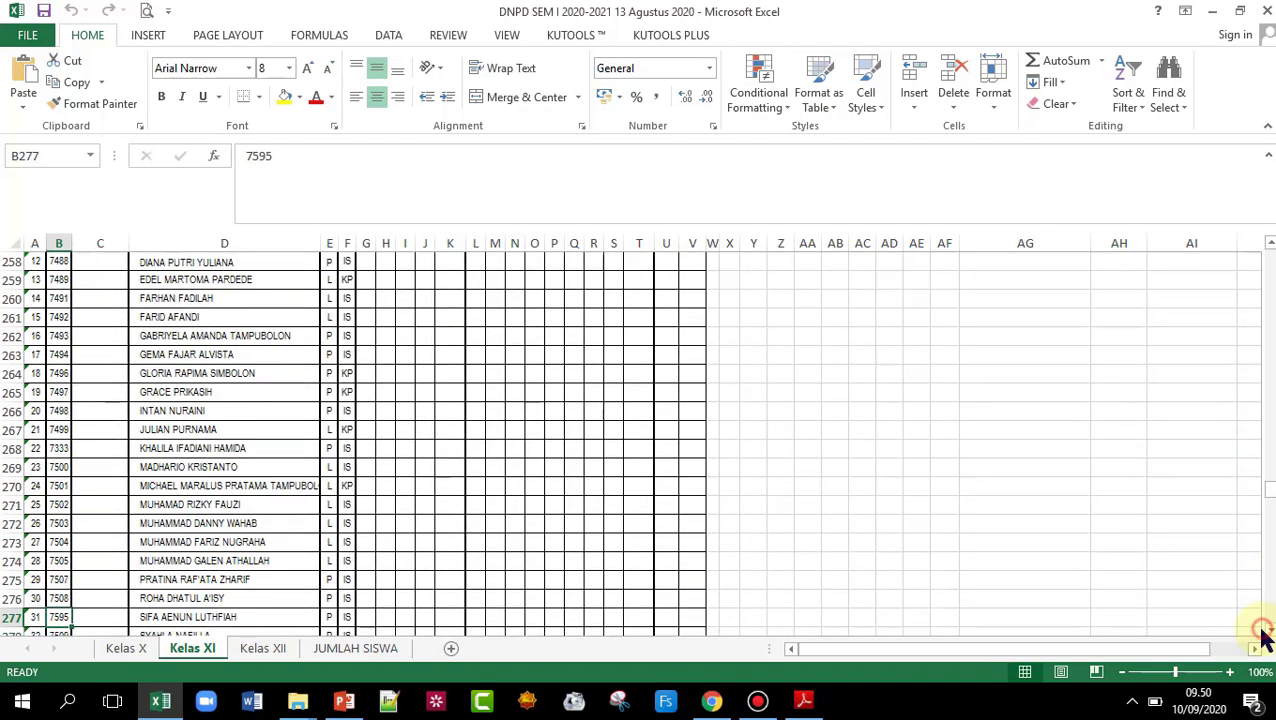
left_click(1266, 634)
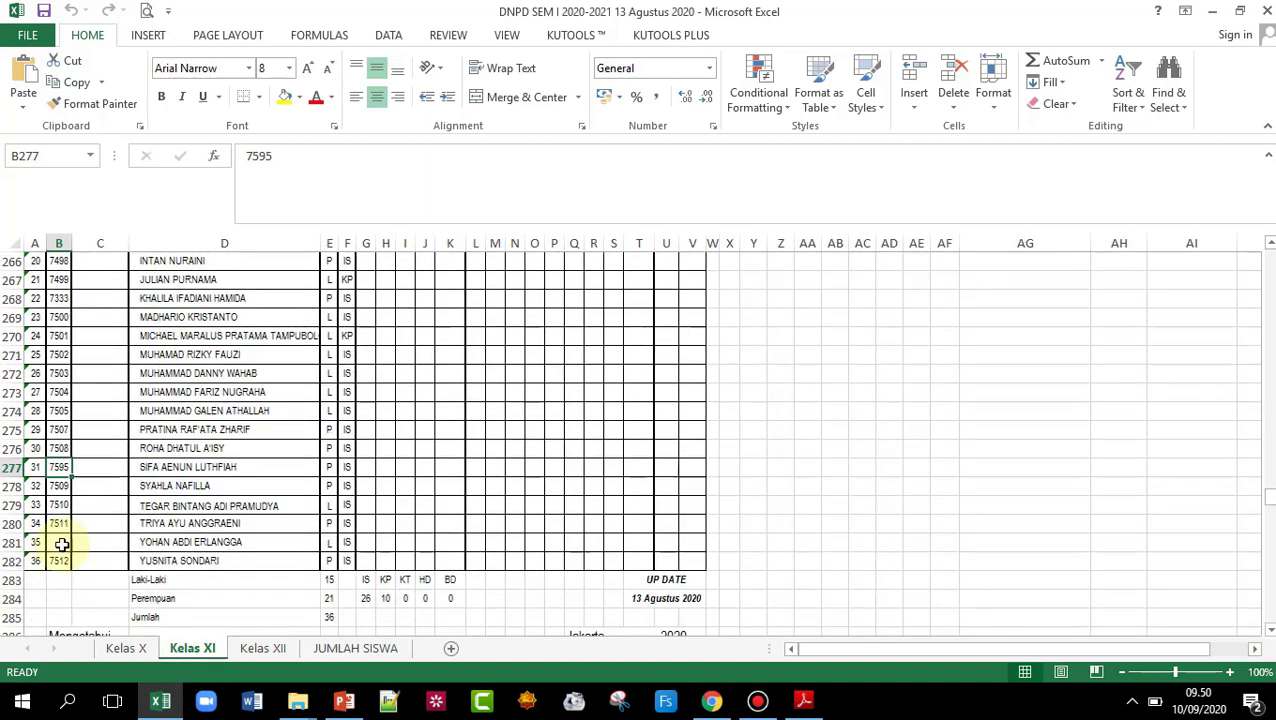
left_click(62, 543)
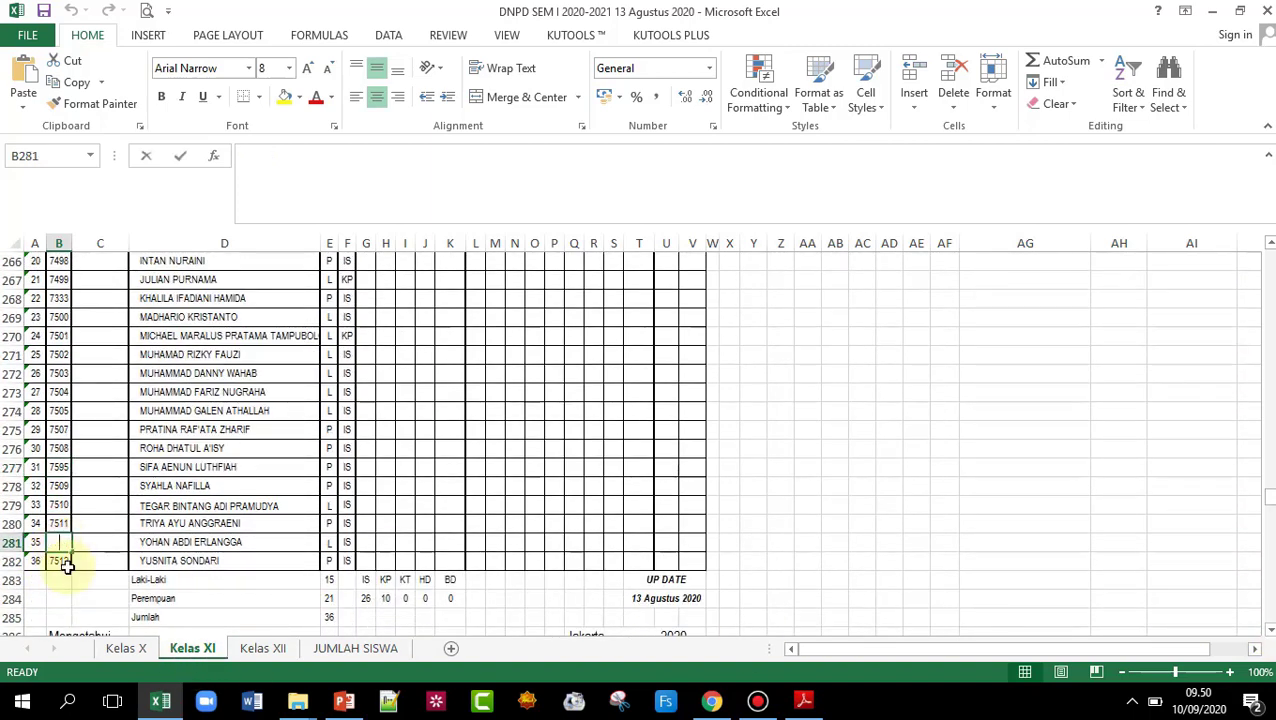
type("1234")
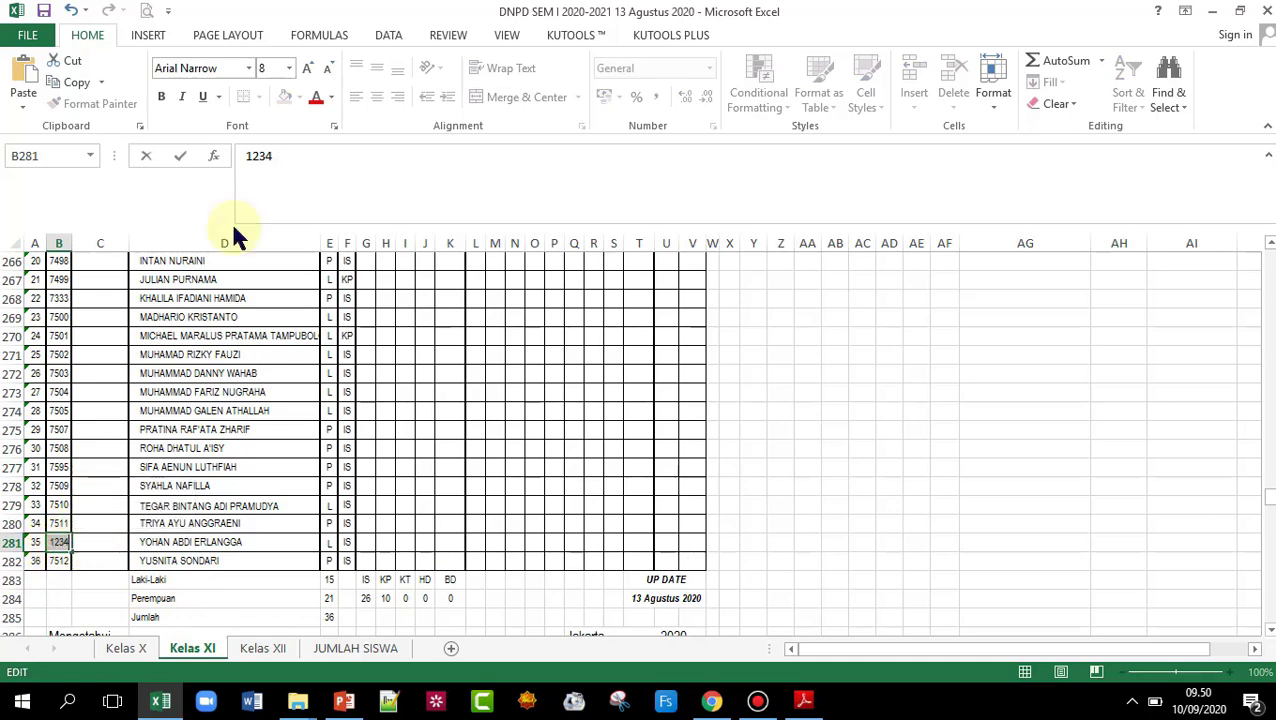
left_click(62, 561)
left_click(62, 543)
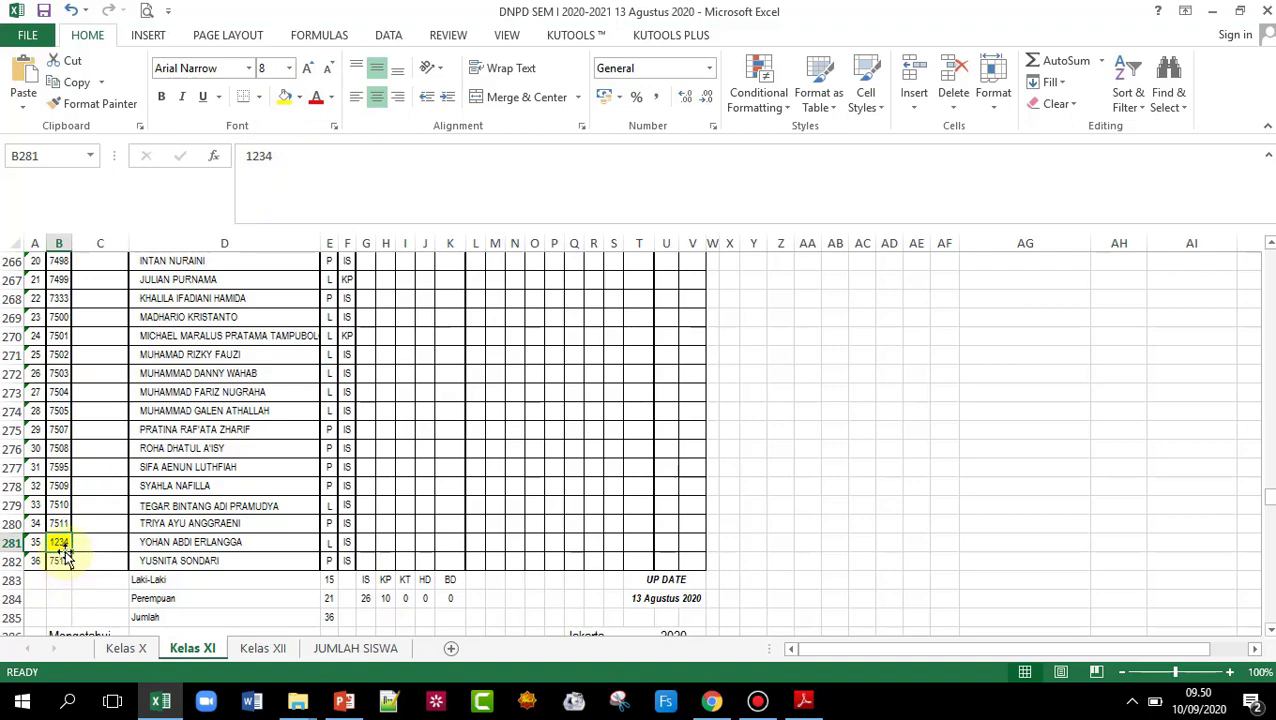
- Scroll through the Kelas XI list and close the workbook
scroll(216, 449, "up", 18)
scroll(348, 441, "down", 6)
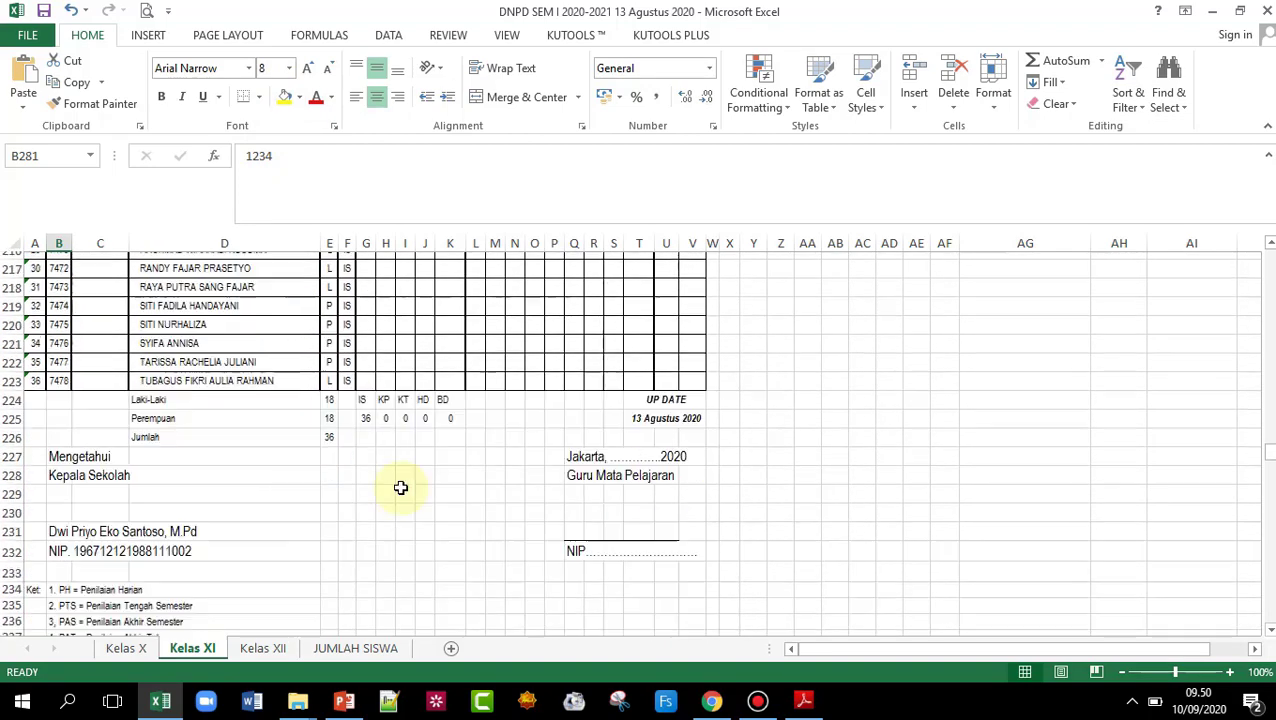
scroll(137, 540, "down", 11)
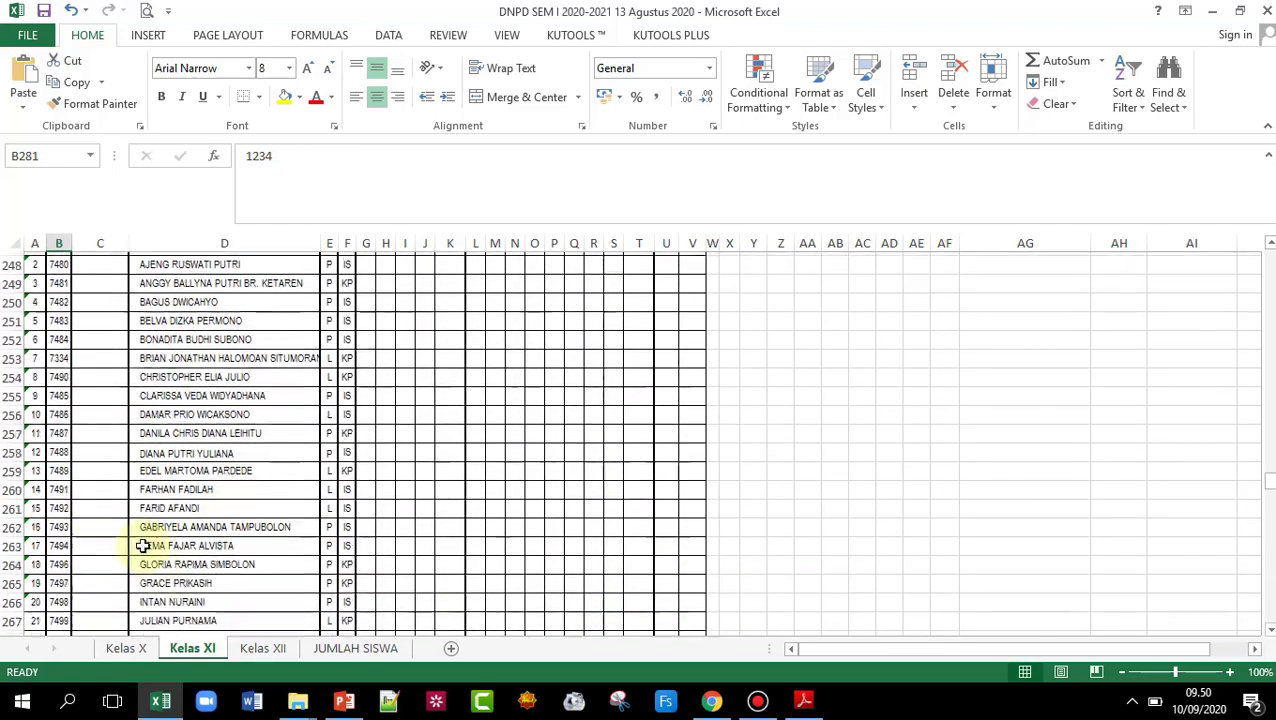
scroll(92, 533, "down", 1)
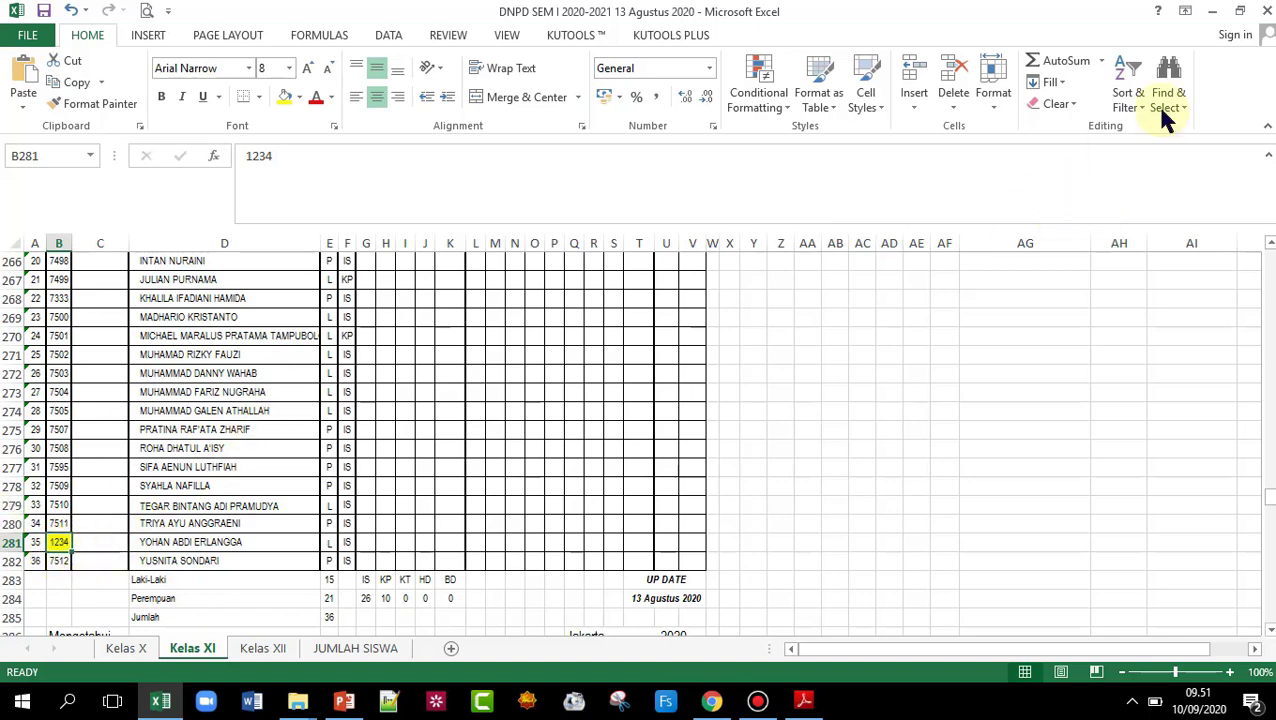
left_click(1265, 10)
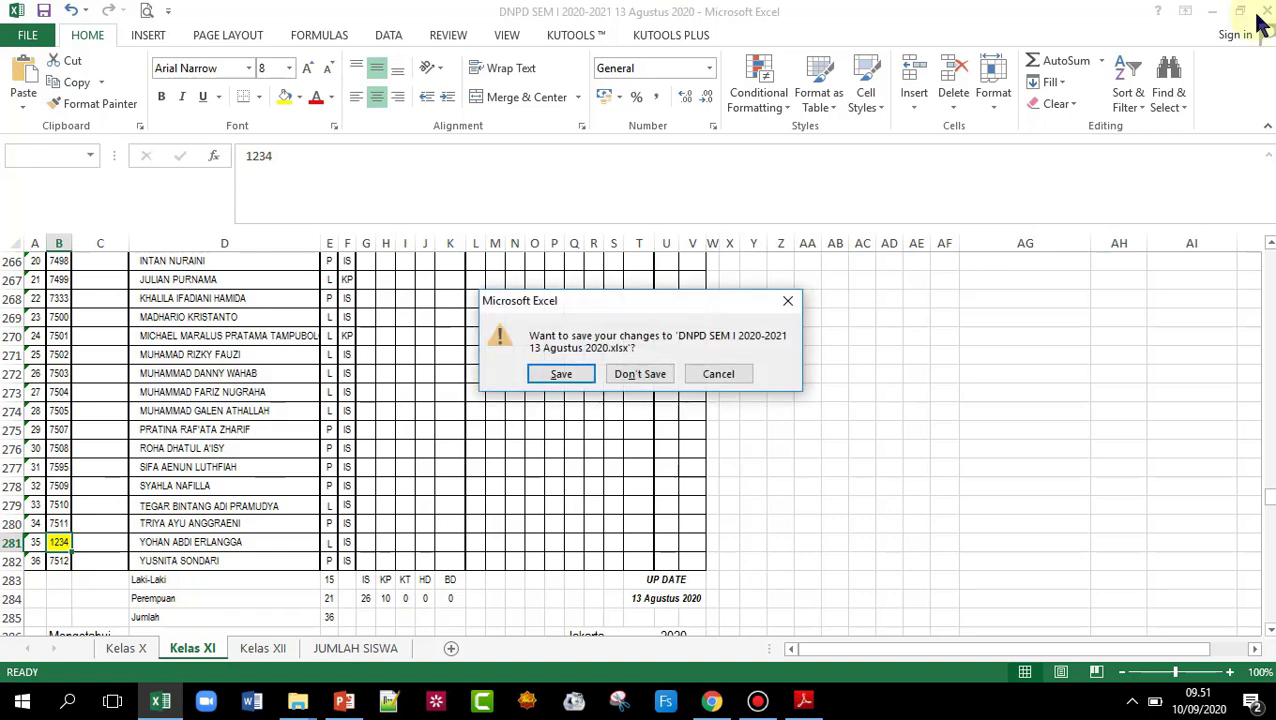
- Discard the workbook changes, open 'alamat cbt sman 9 Jakarta', and return to the Word template's table
left_click(645, 377)
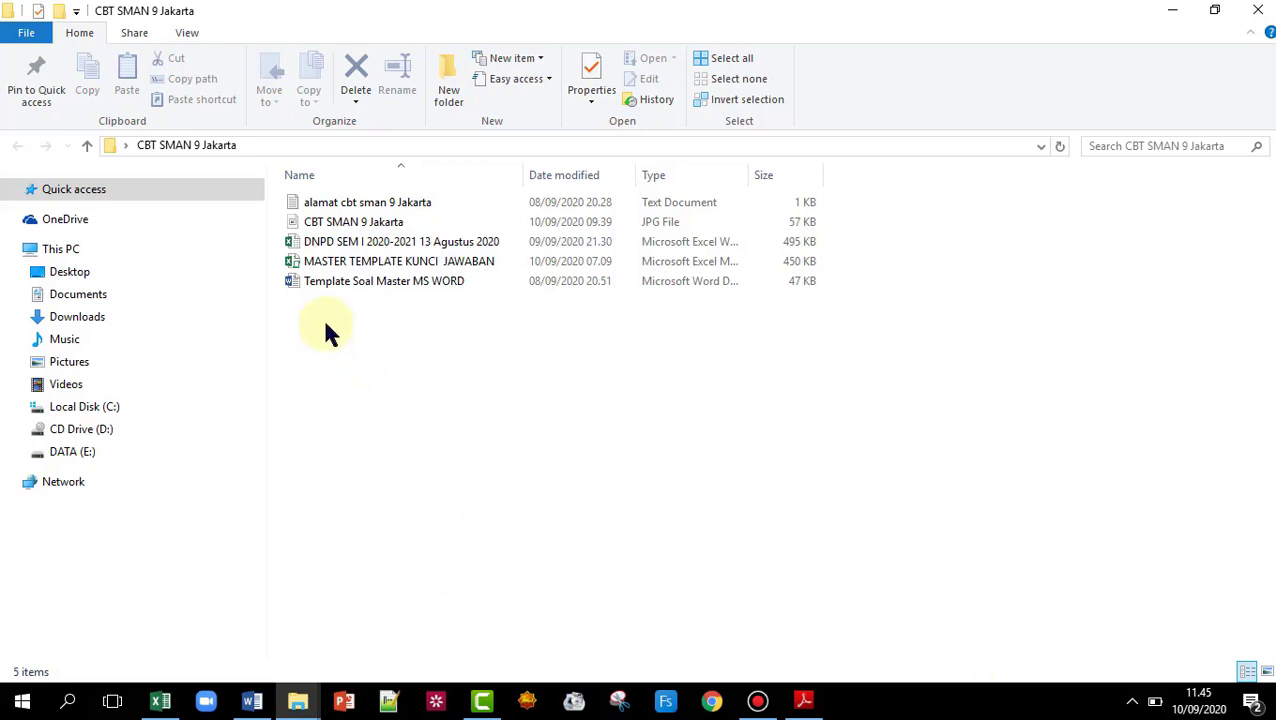
double_click(340, 206)
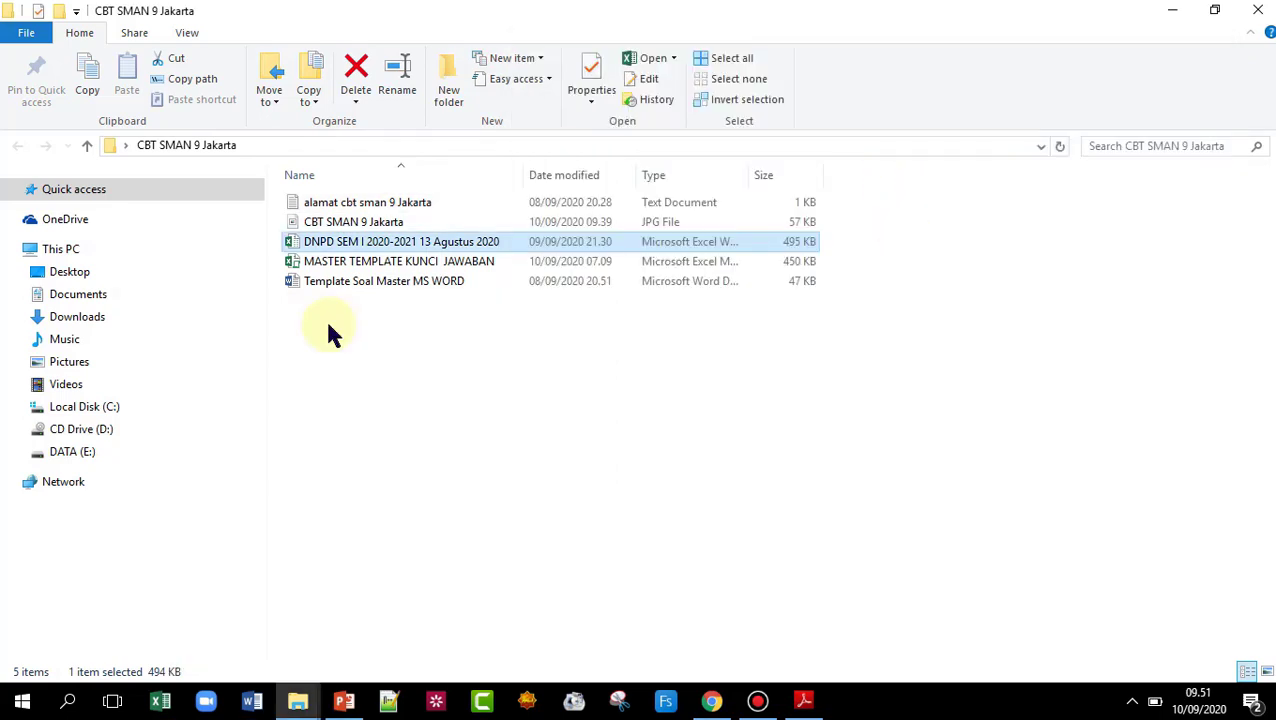
key("alt+Tab")
left_click(1001, 368)
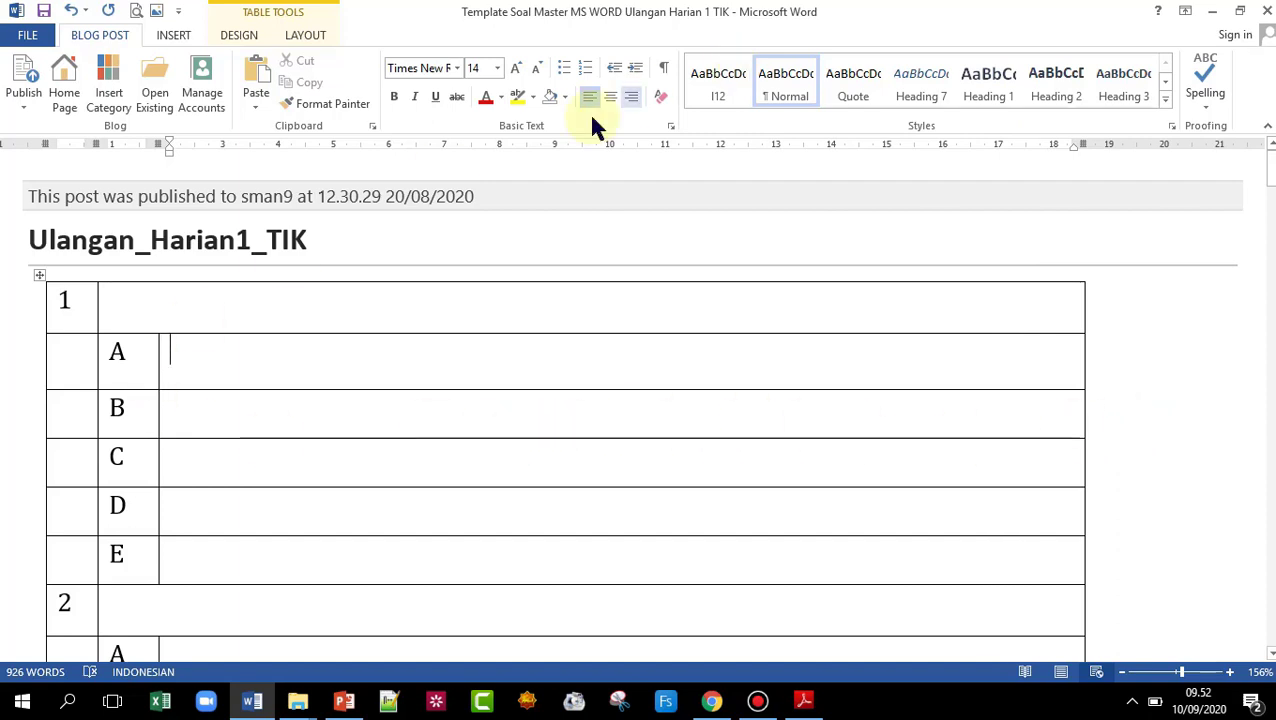
- Place the caret in question 1's cell, then bring up the Modul 01 Pengenalan Perangkat TIK Dasar PDF
left_click(30, 240)
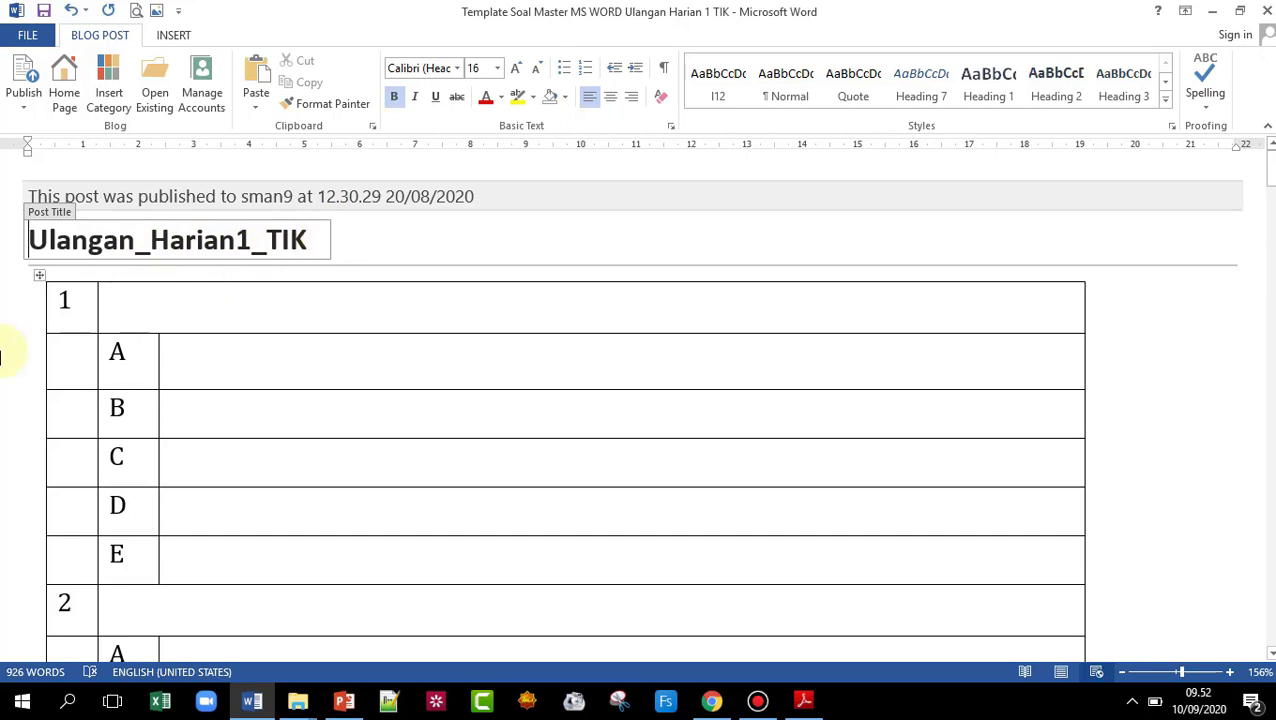
left_click(164, 303)
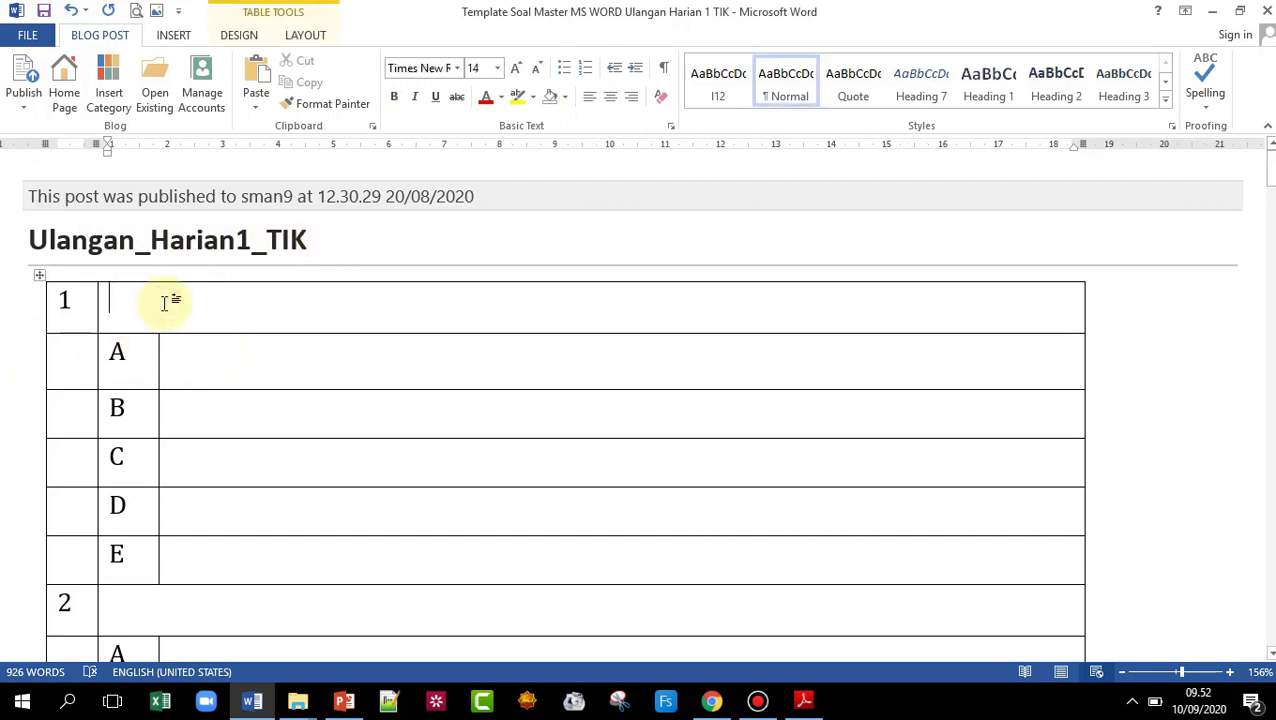
left_click(812, 703)
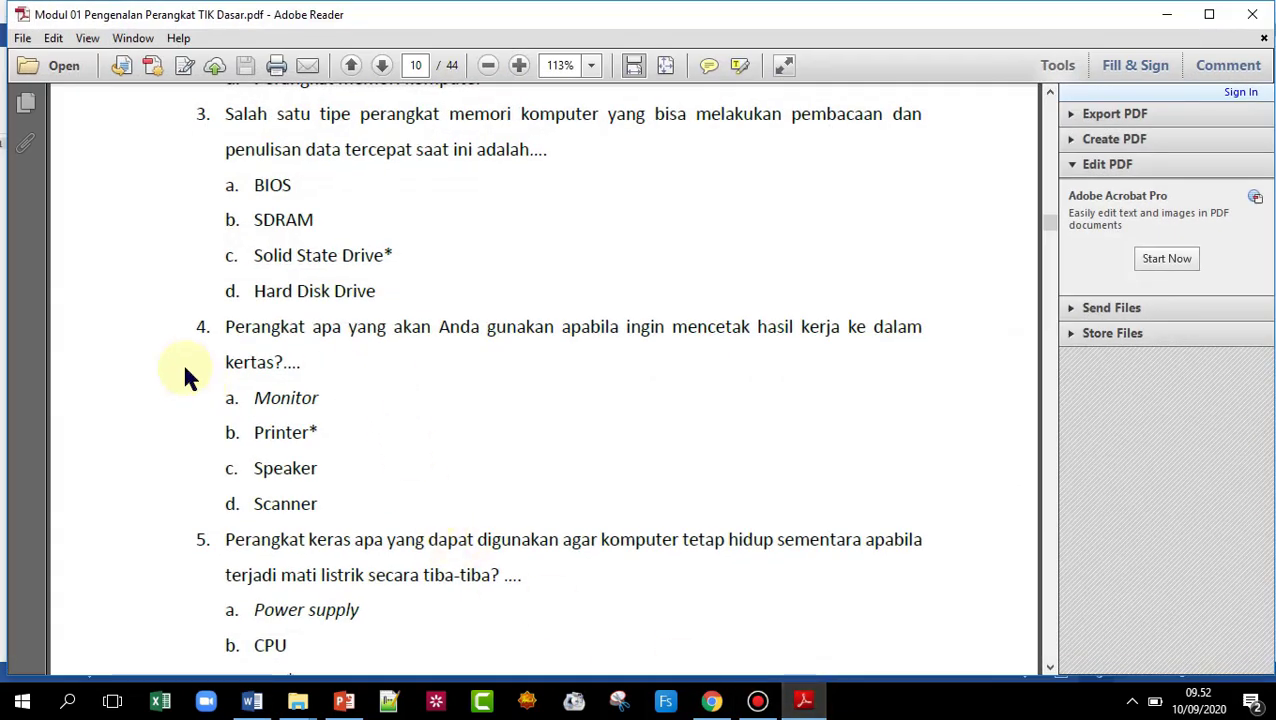
- Copy question 4's text about printing onto paper from the PDF module and return to Word
left_click_drag(226, 327, 300, 364)
right_click(288, 334)
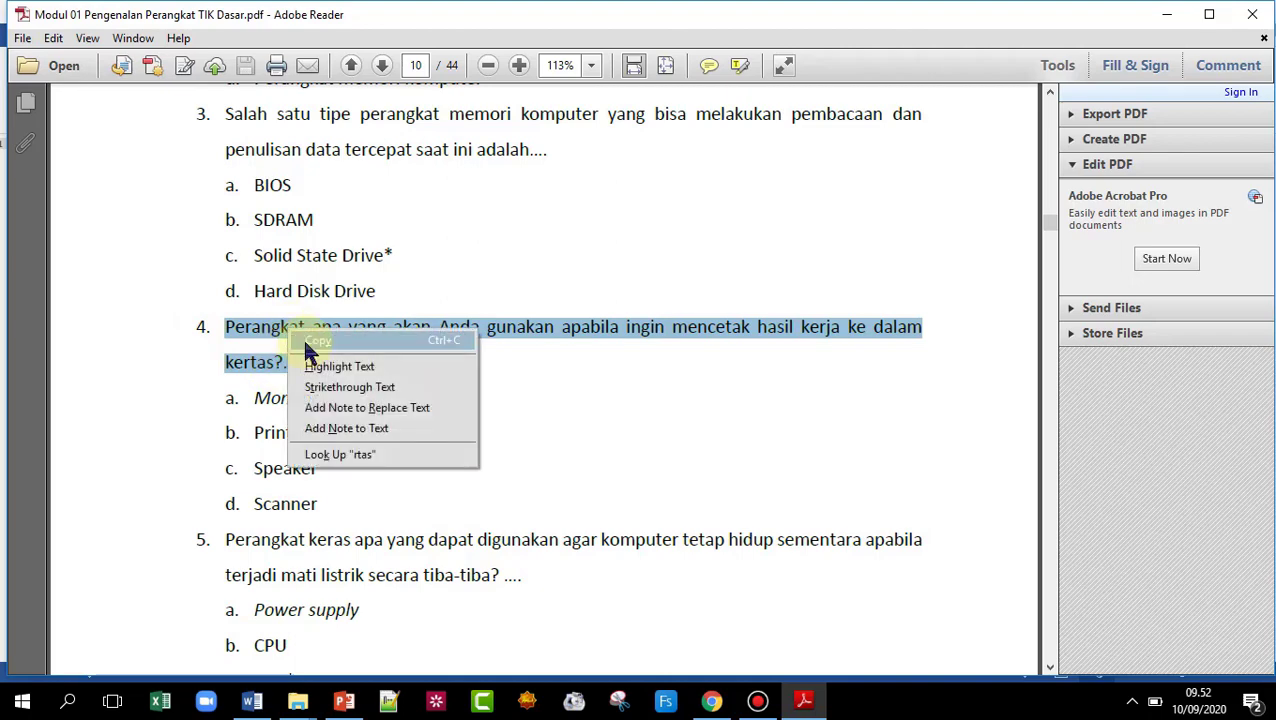
left_click(302, 340)
left_click(250, 703)
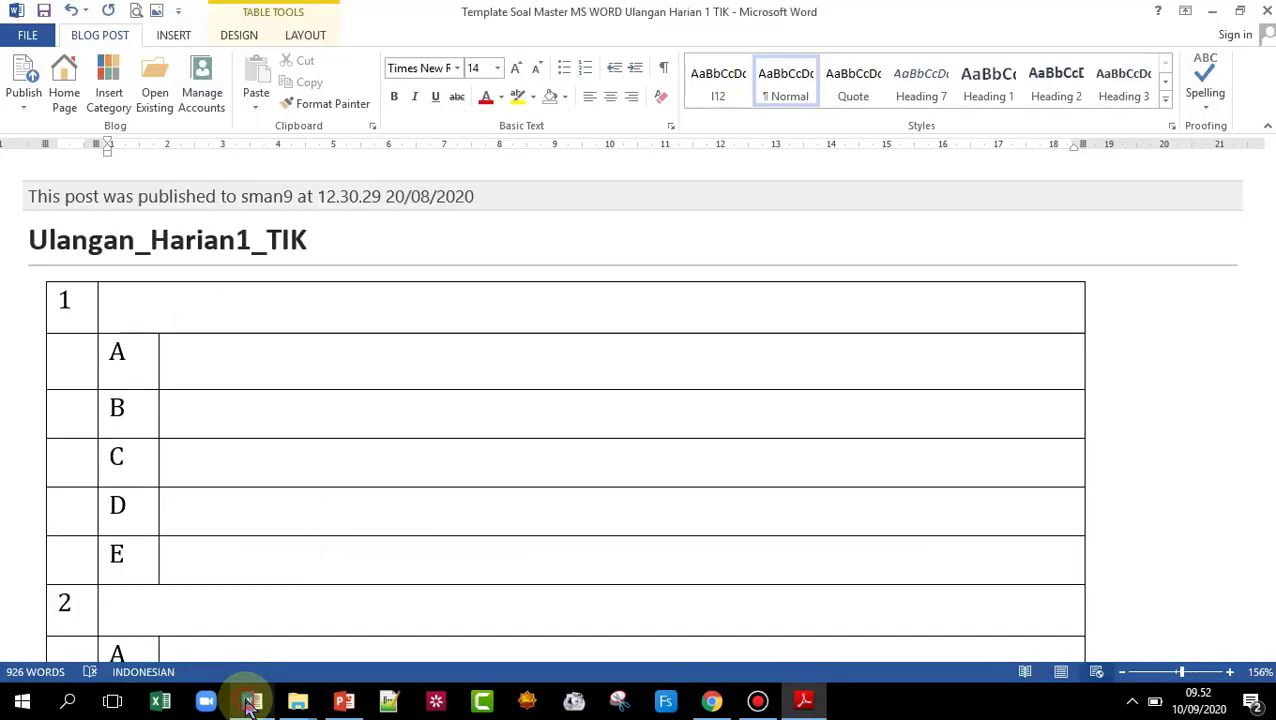
- Paste the printing question as plain text into question 1, ending it with 'adalah'
right_click(123, 300)
left_click(220, 381)
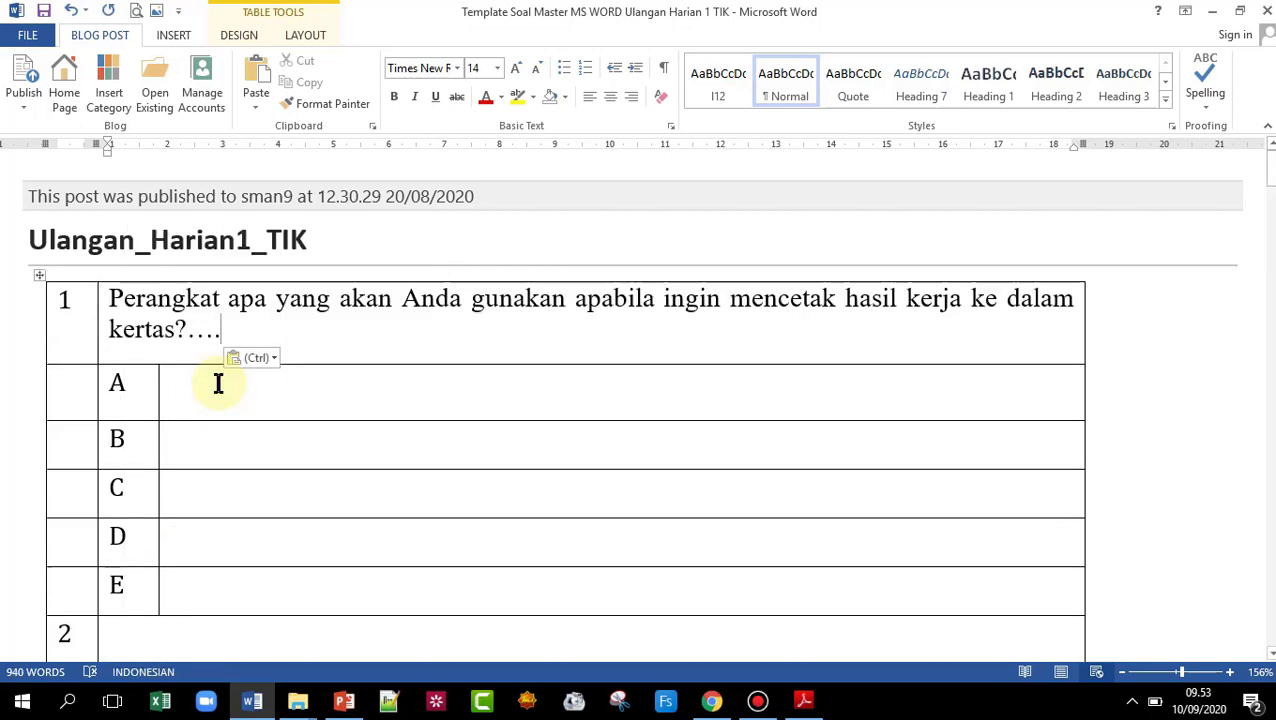
left_click(176, 328)
key("Escape")
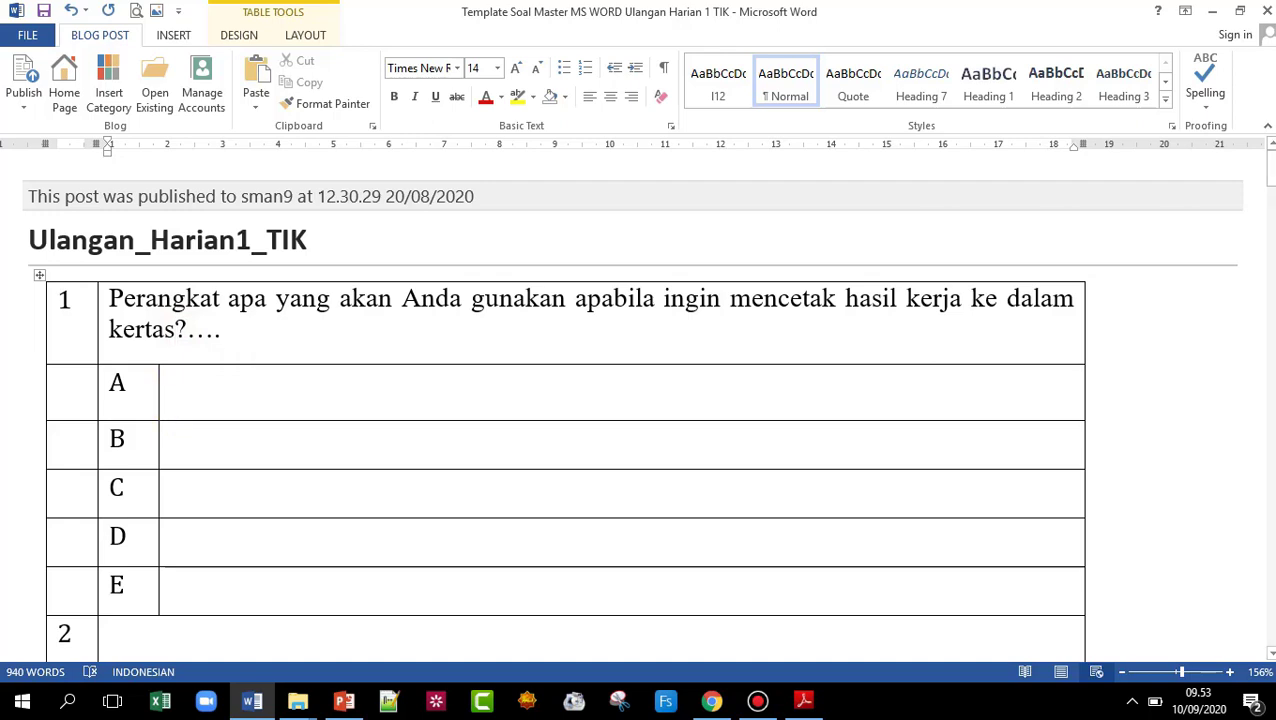
type("adalah")
key("Delete")
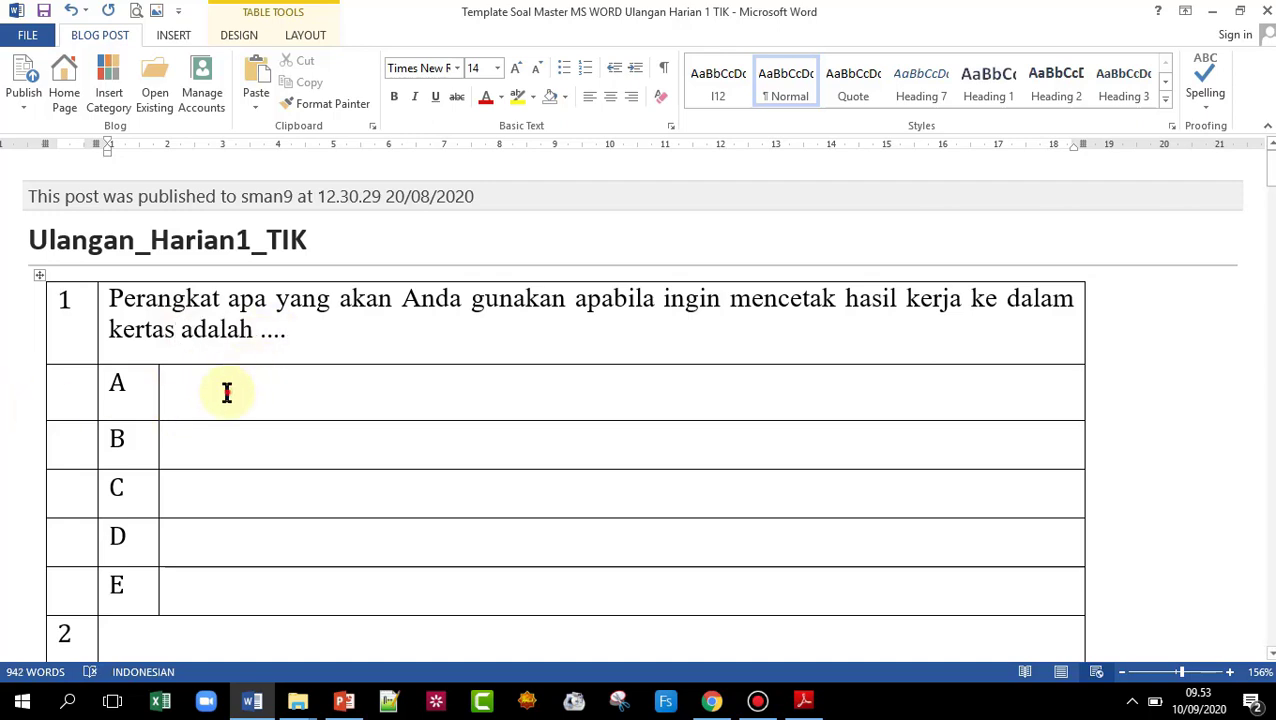
- Fill question 1's answers A and B with Monitor and Printer, capitalising Monitor
left_click(227, 392)
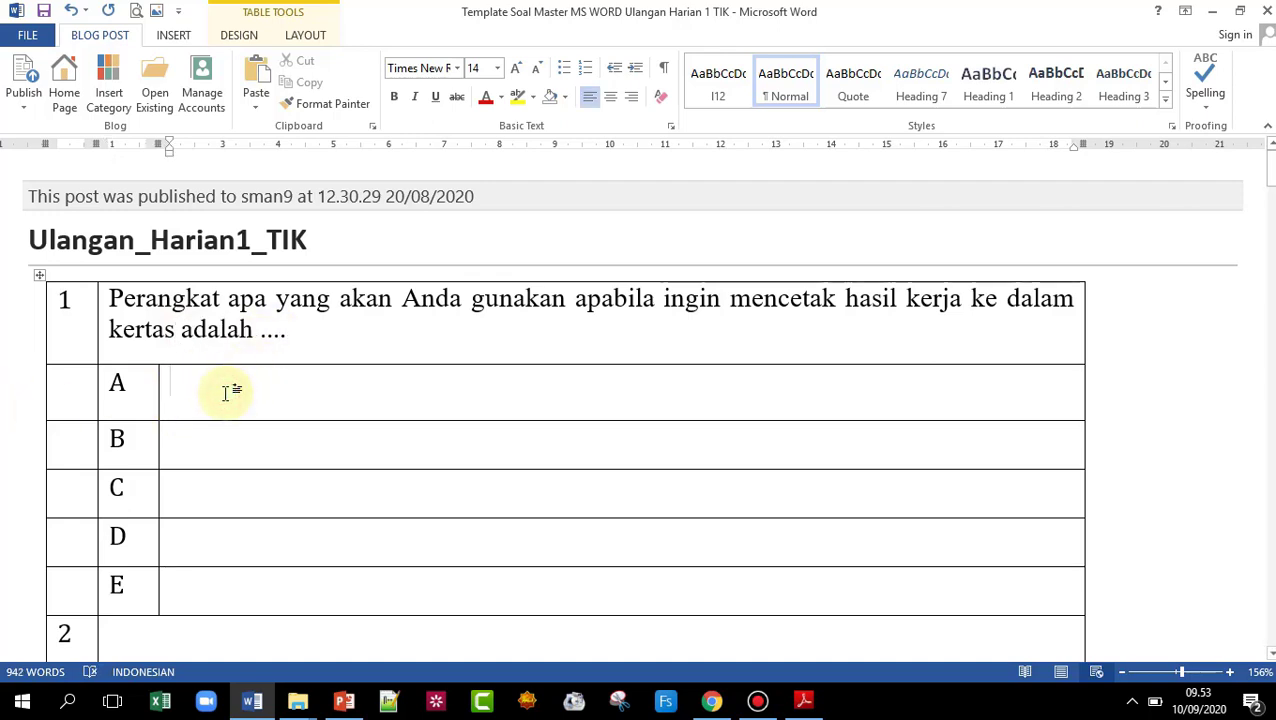
type("monitor")
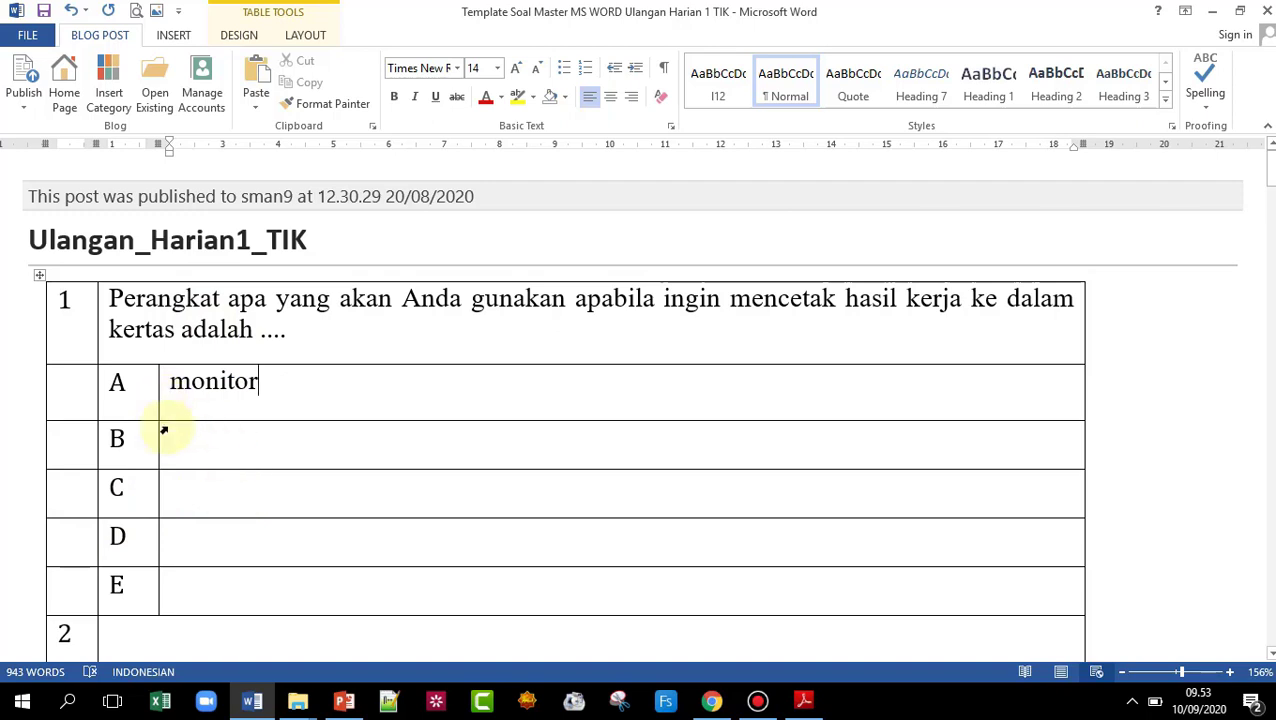
left_click(187, 448)
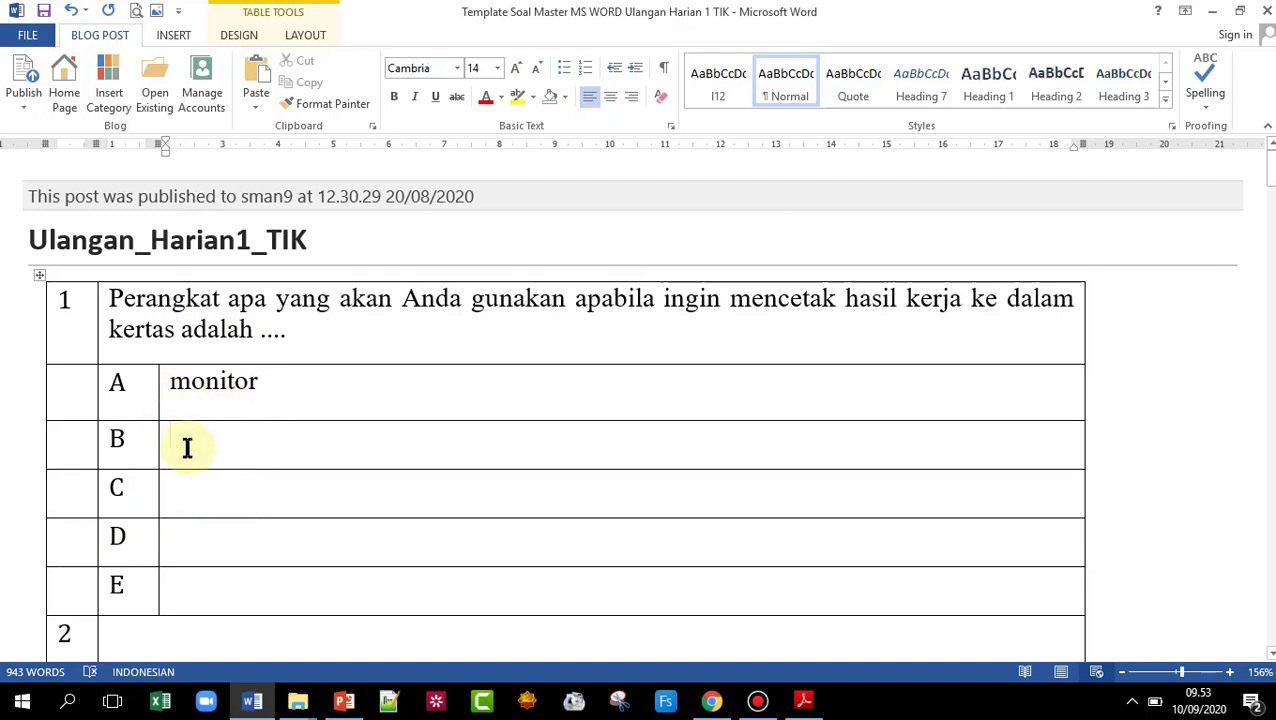
type("pri")
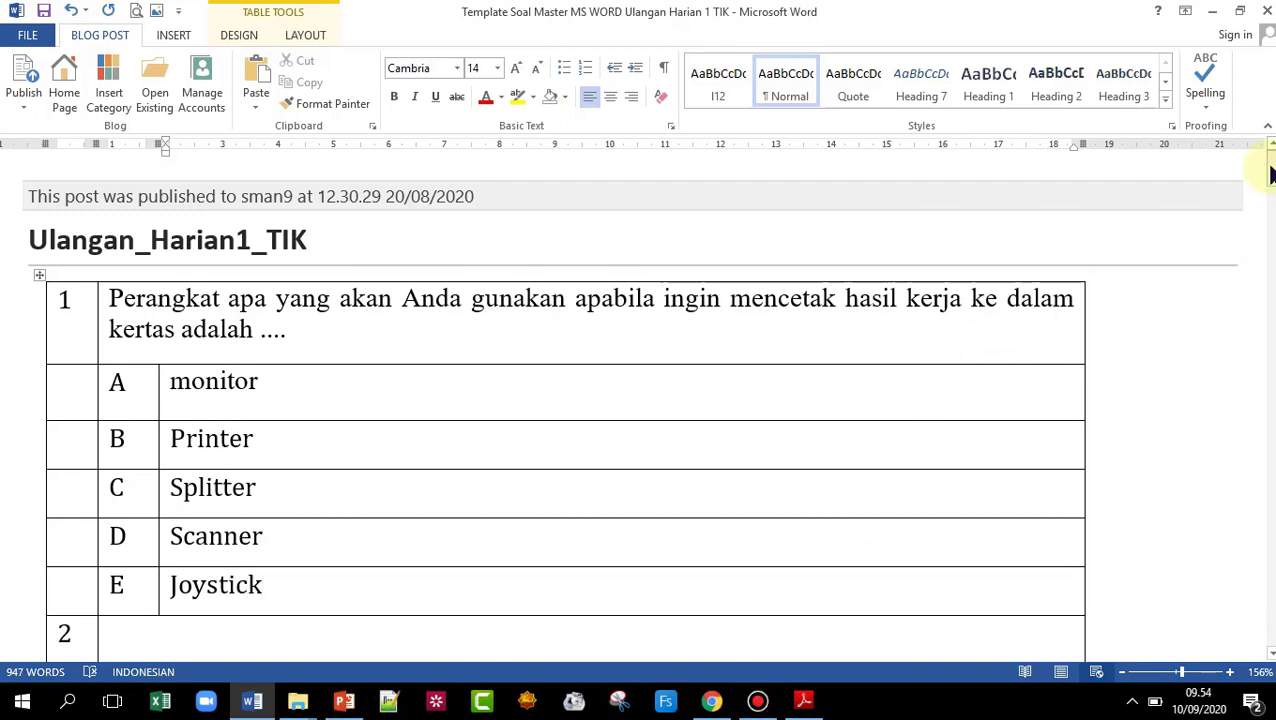
scroll(1262, 170, "down", 1)
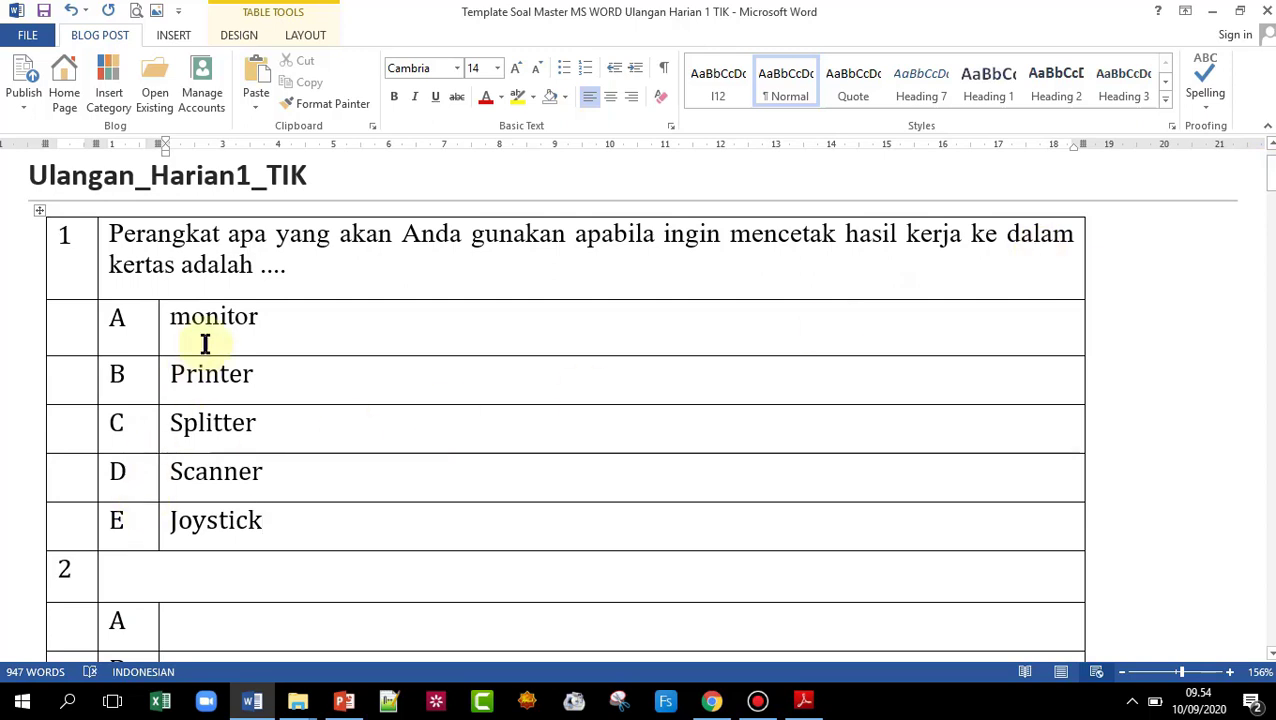
left_click(189, 323)
key("BackSpace")
type("M")
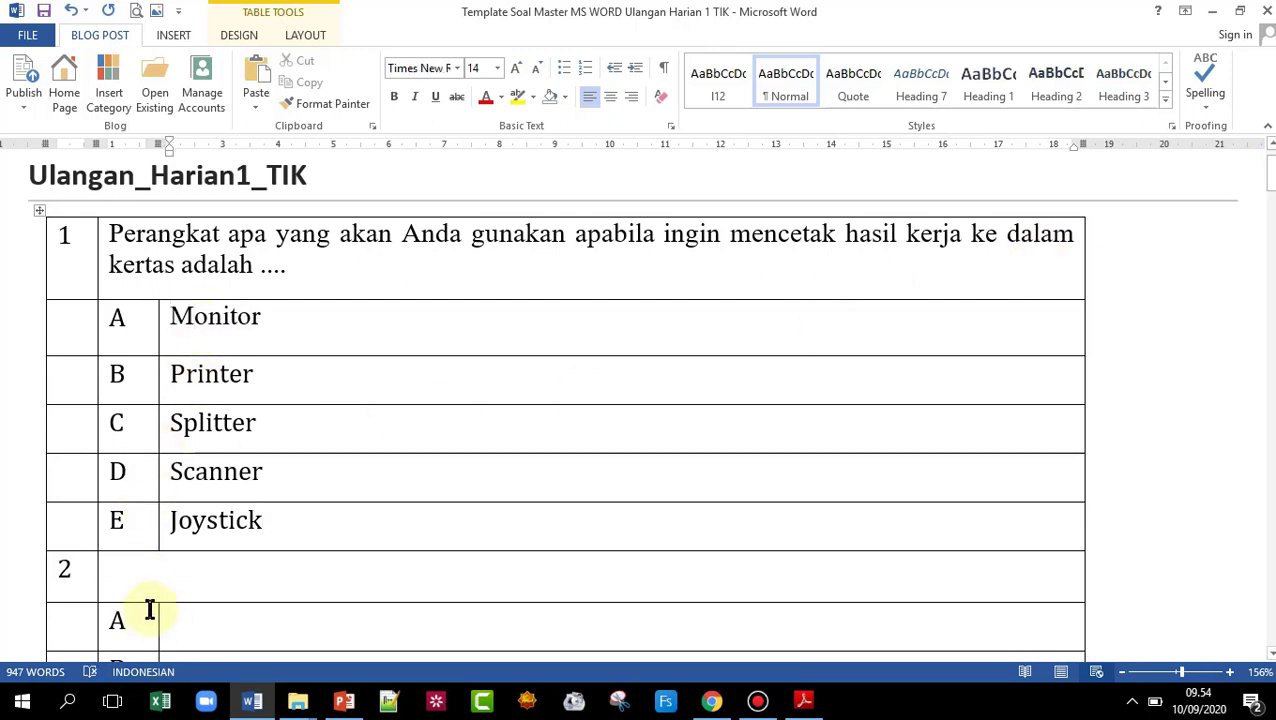
- Place the caret in question 2's empty cell and go back to the PDF module
left_click(163, 577)
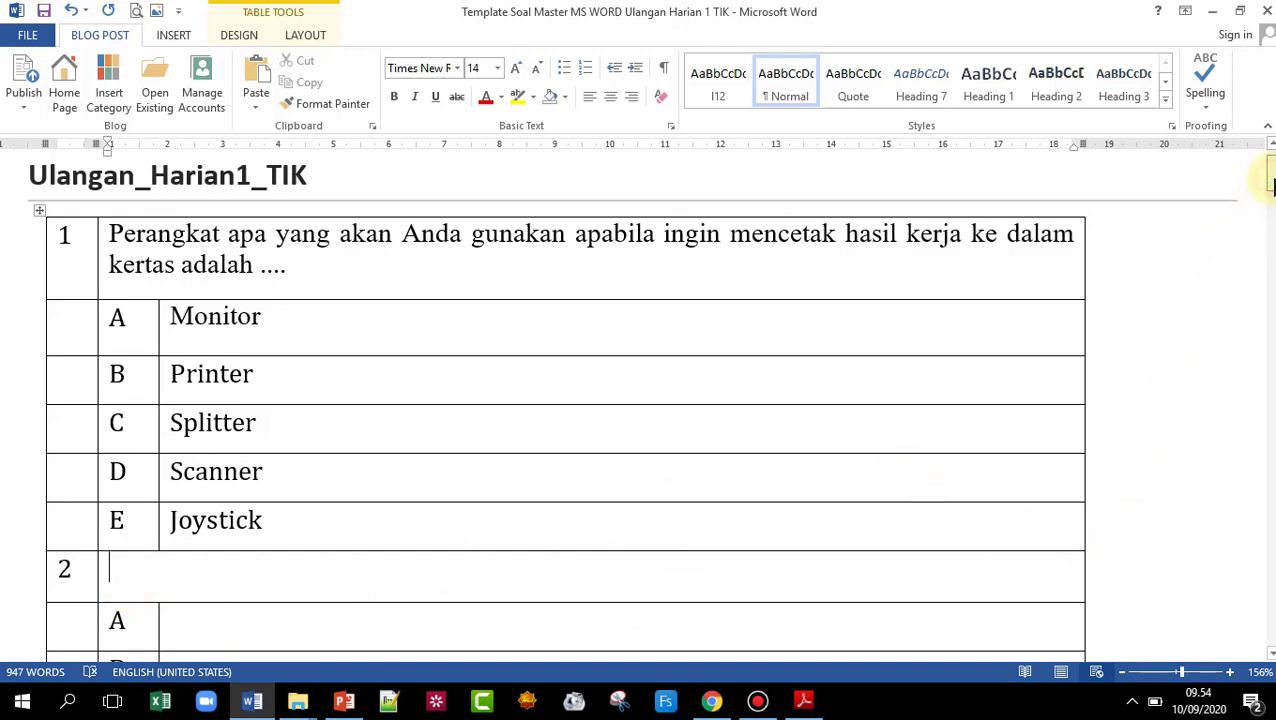
left_click_drag(1273, 183, 1273, 186)
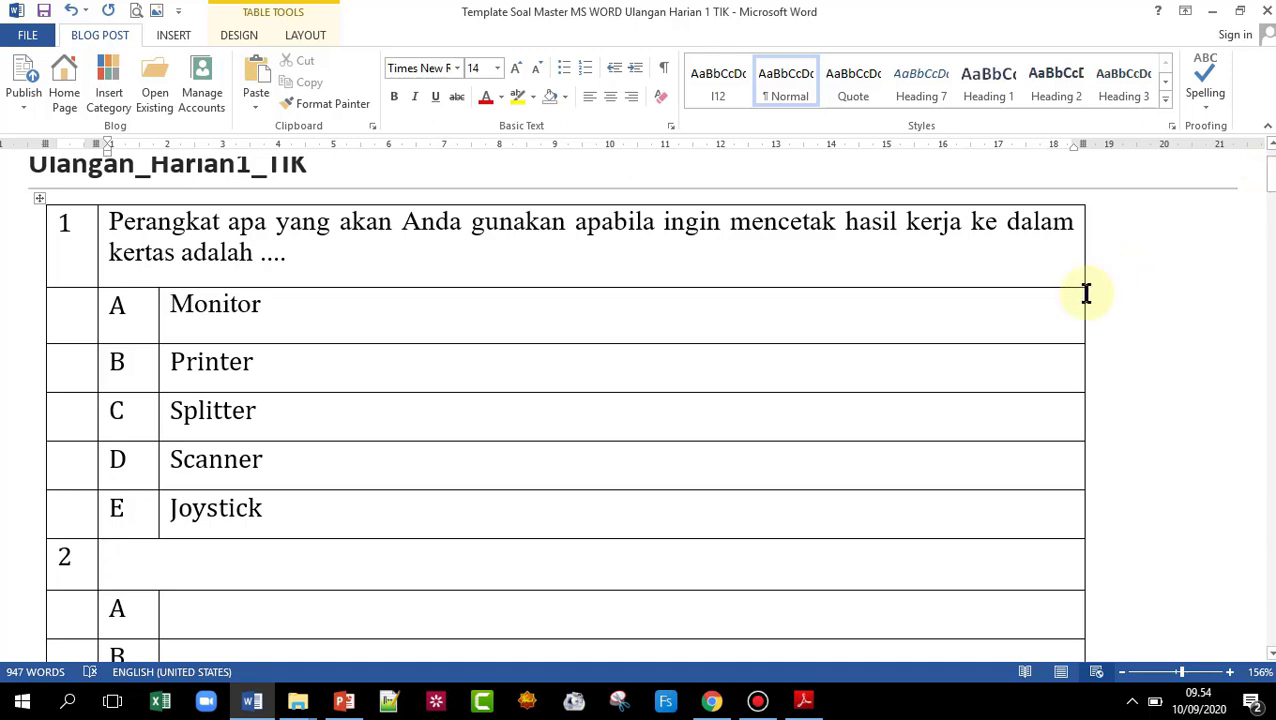
left_click(806, 700)
- Show page 13's Scanner (Pemindai) section with the barcode scanner picture, then launch Snipping Tool
scroll(600, 480, "down", 20)
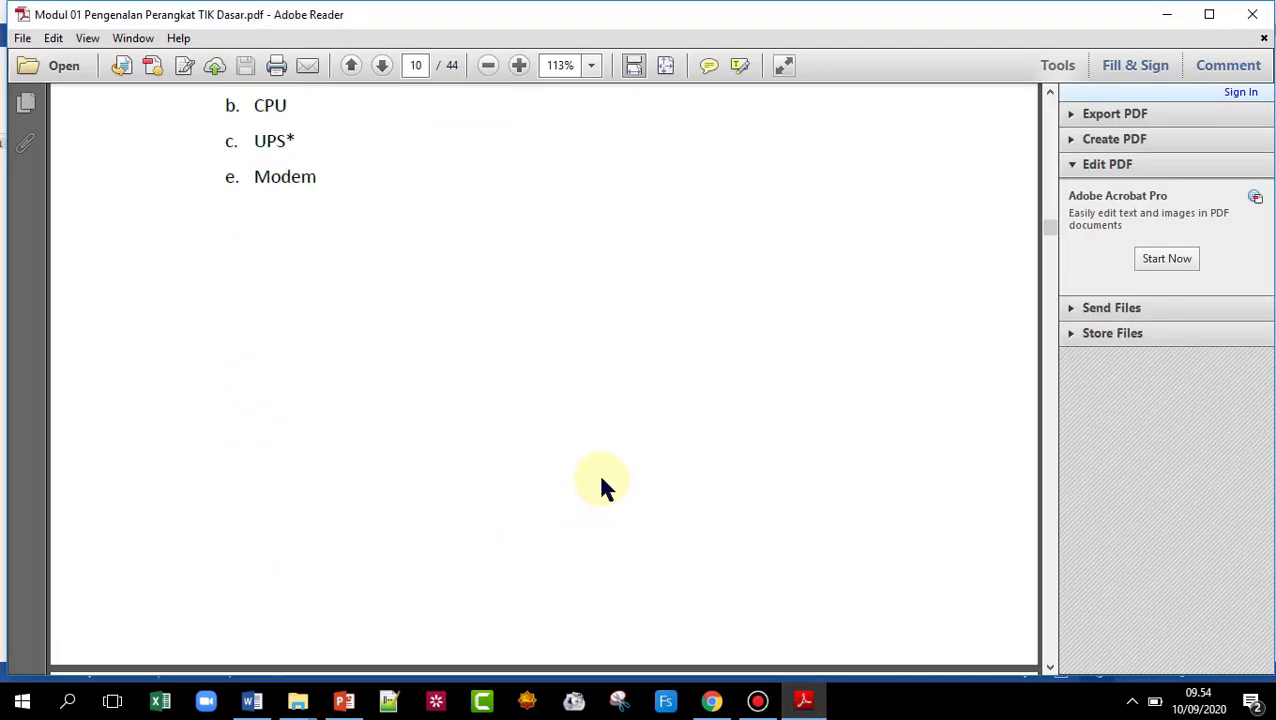
scroll(603, 460, "down", 15)
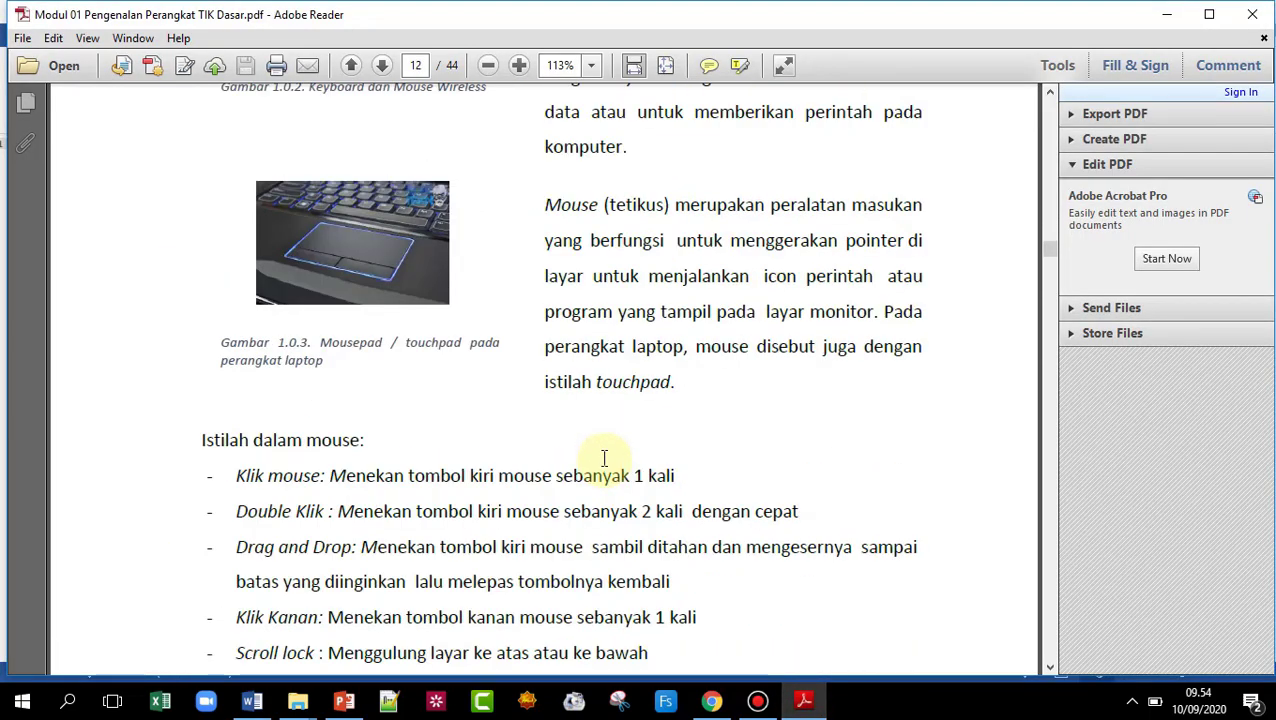
scroll(603, 453, "down", 10)
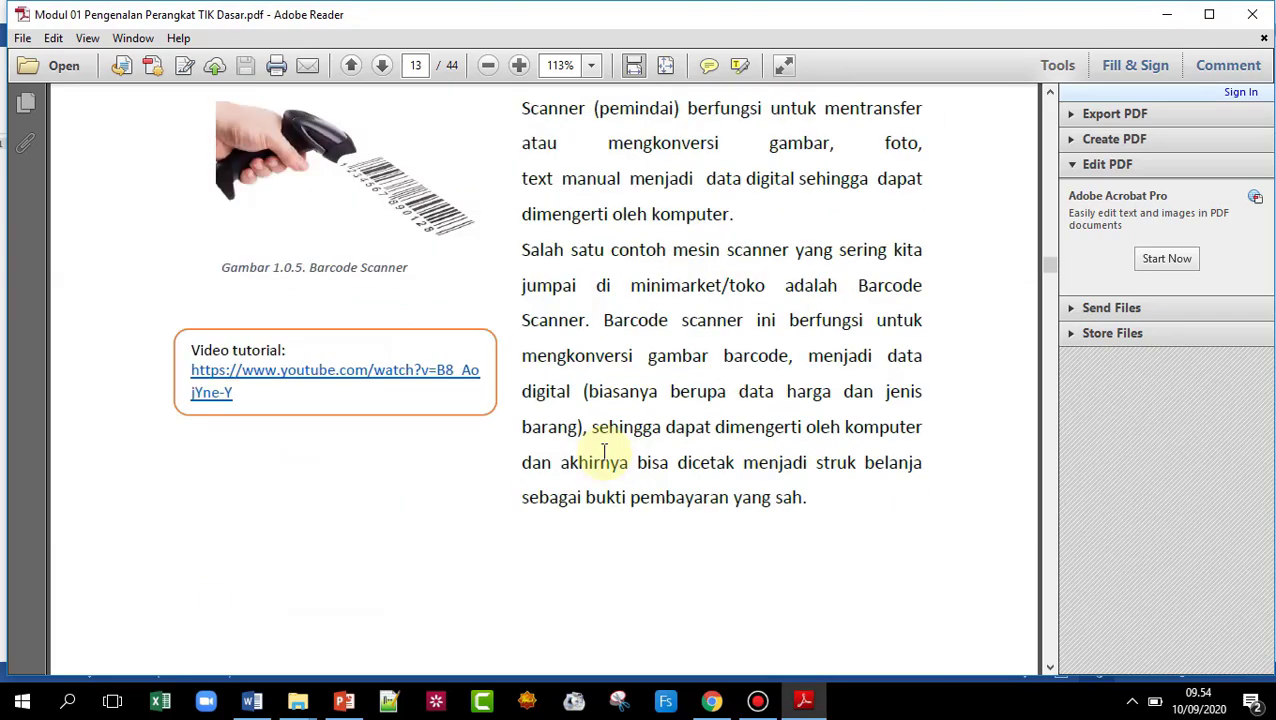
left_click(1050, 93)
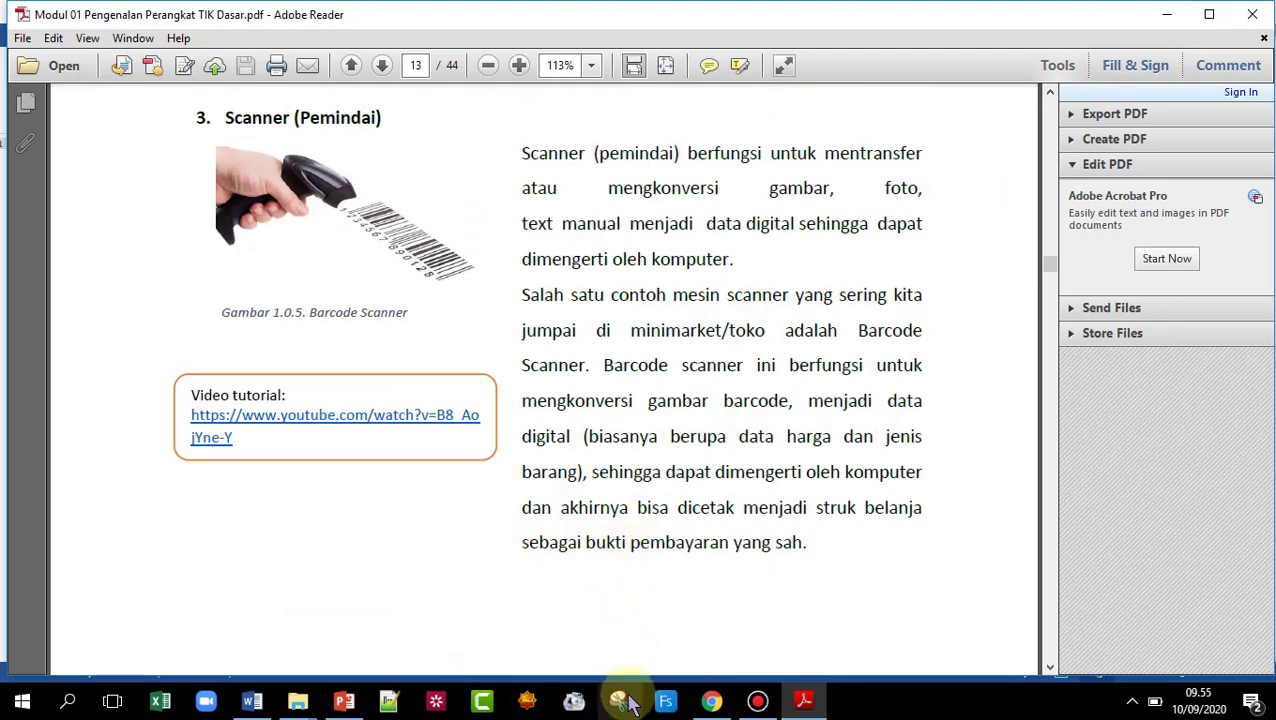
left_click(617, 704)
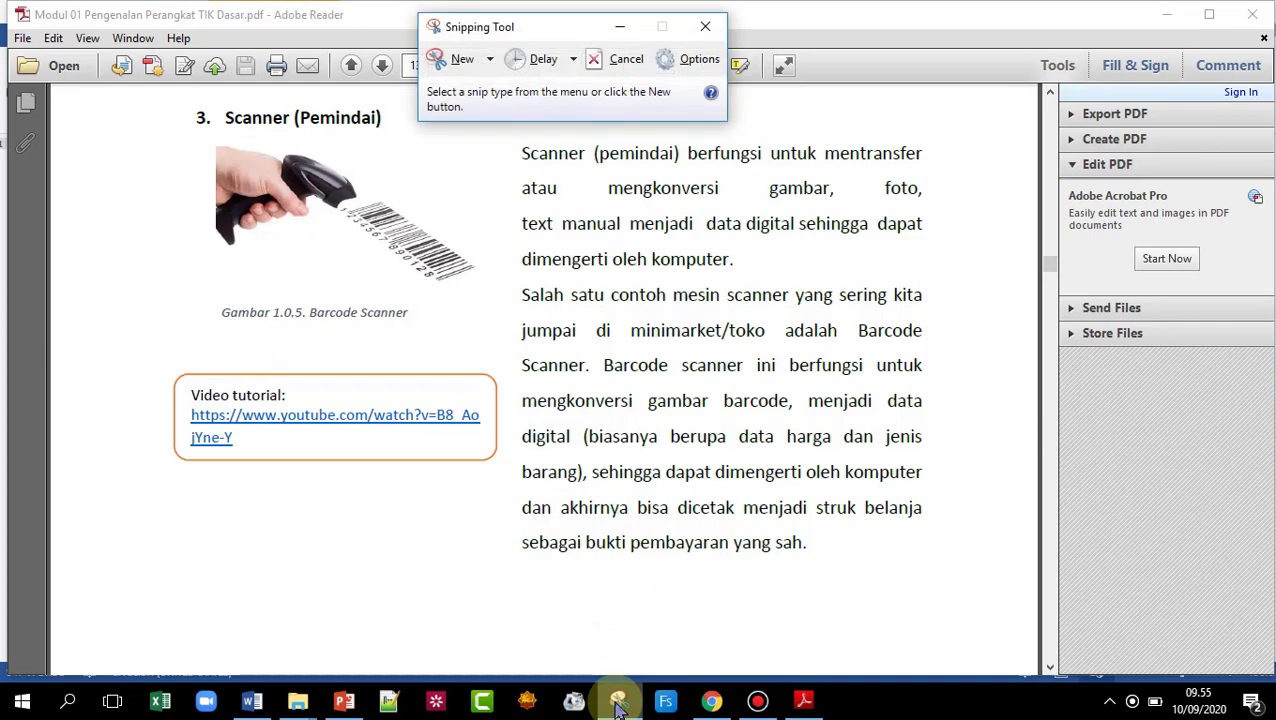
- Take a rectangular snip around the barcode scanner picture on page 13
left_click(490, 60)
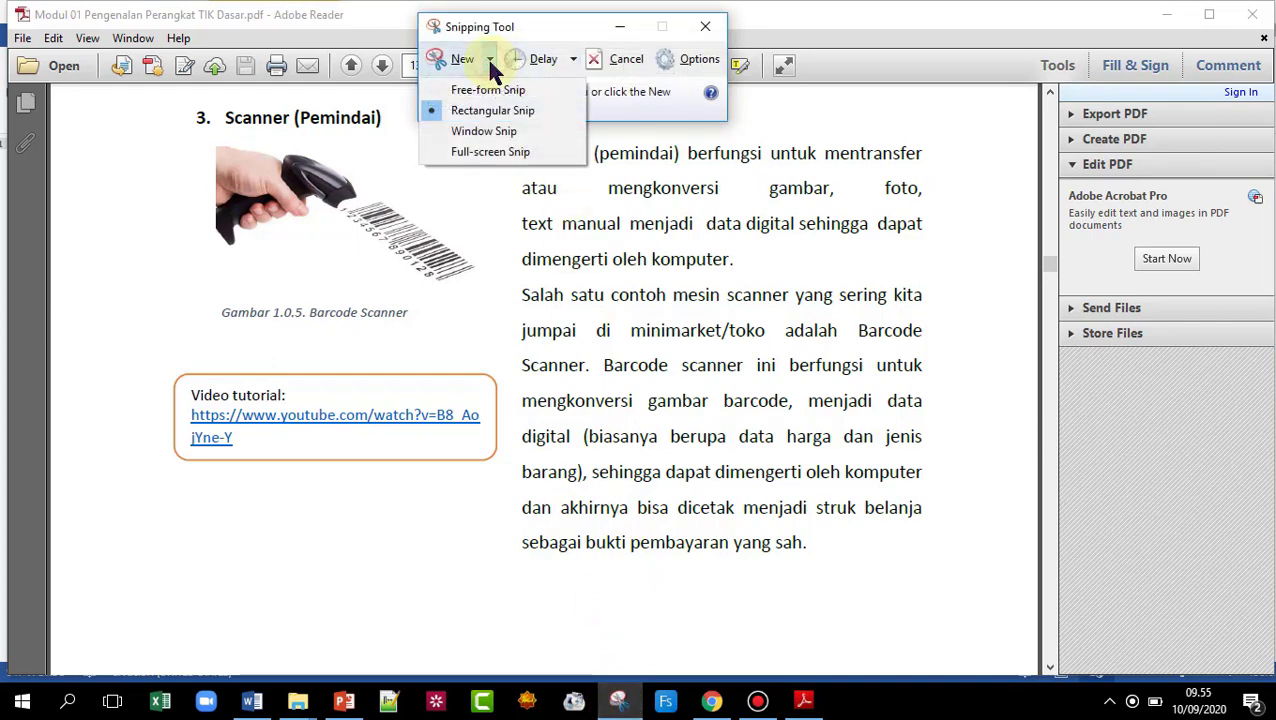
left_click(466, 60)
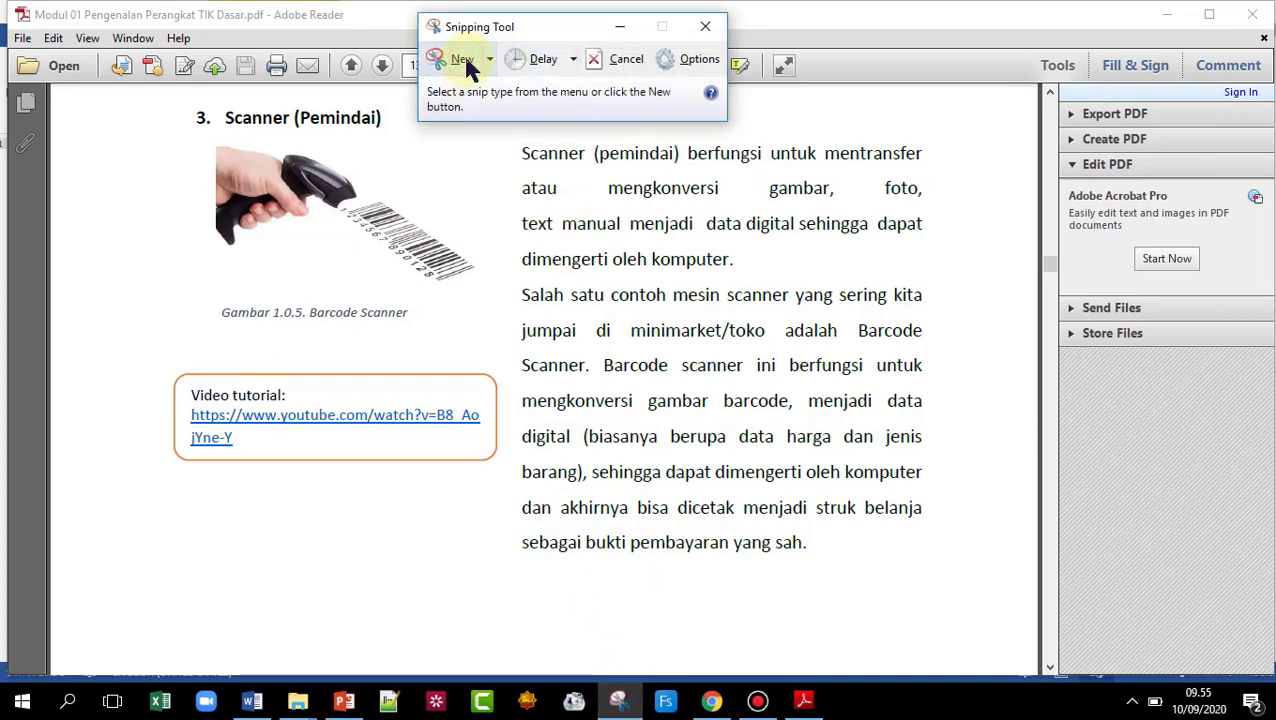
left_click(461, 62)
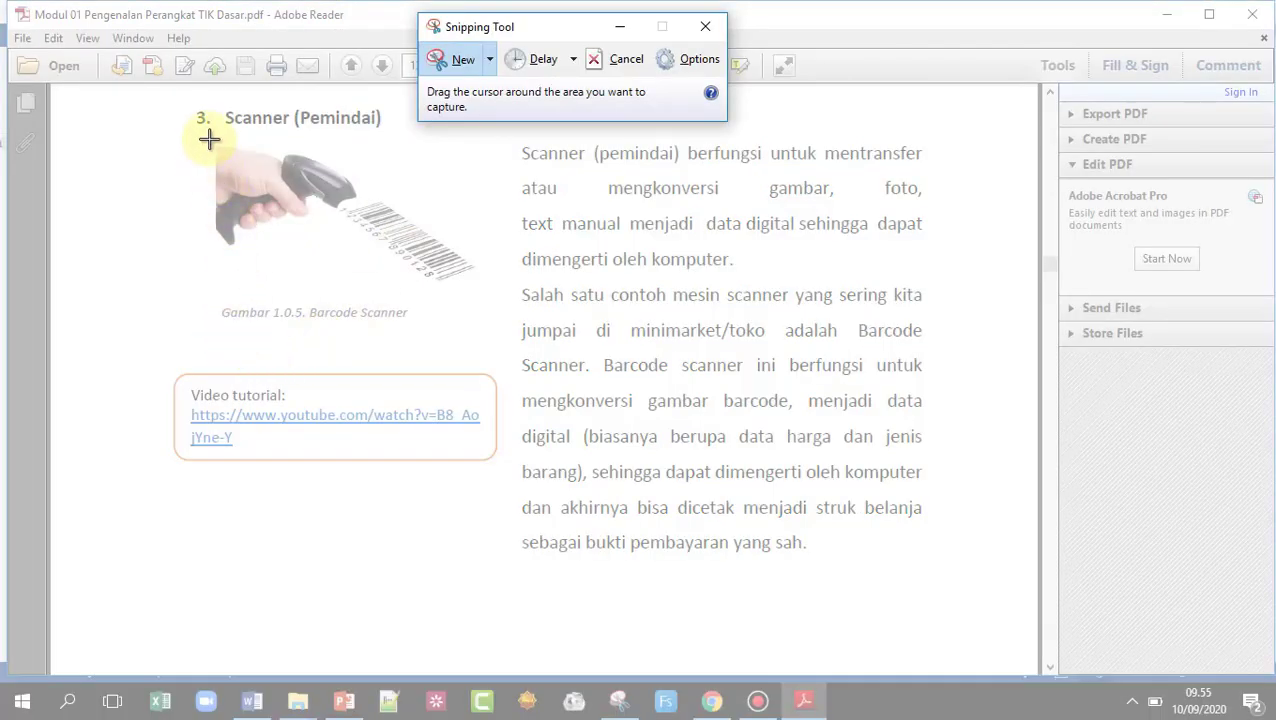
left_click_drag(217, 142, 478, 290)
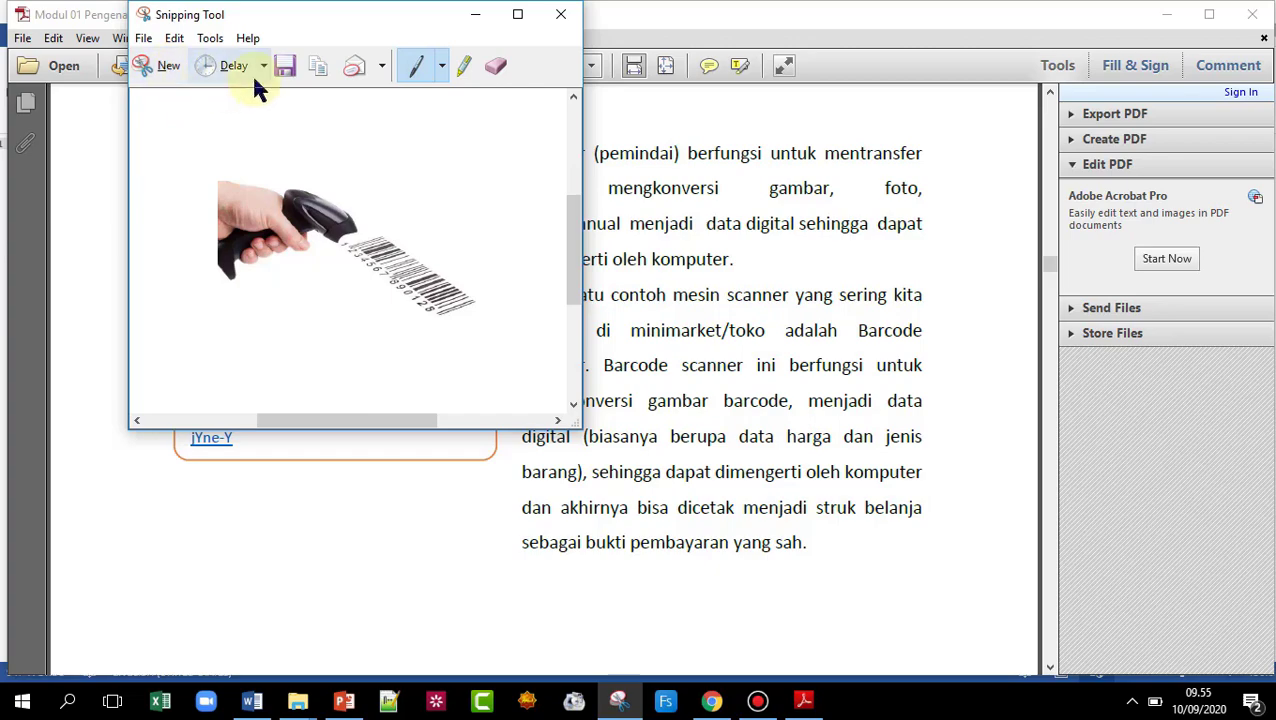
- Save the snip to Documents as JPEG 'scanner', close Snipping Tool and minimize Adobe Reader
left_click(283, 67)
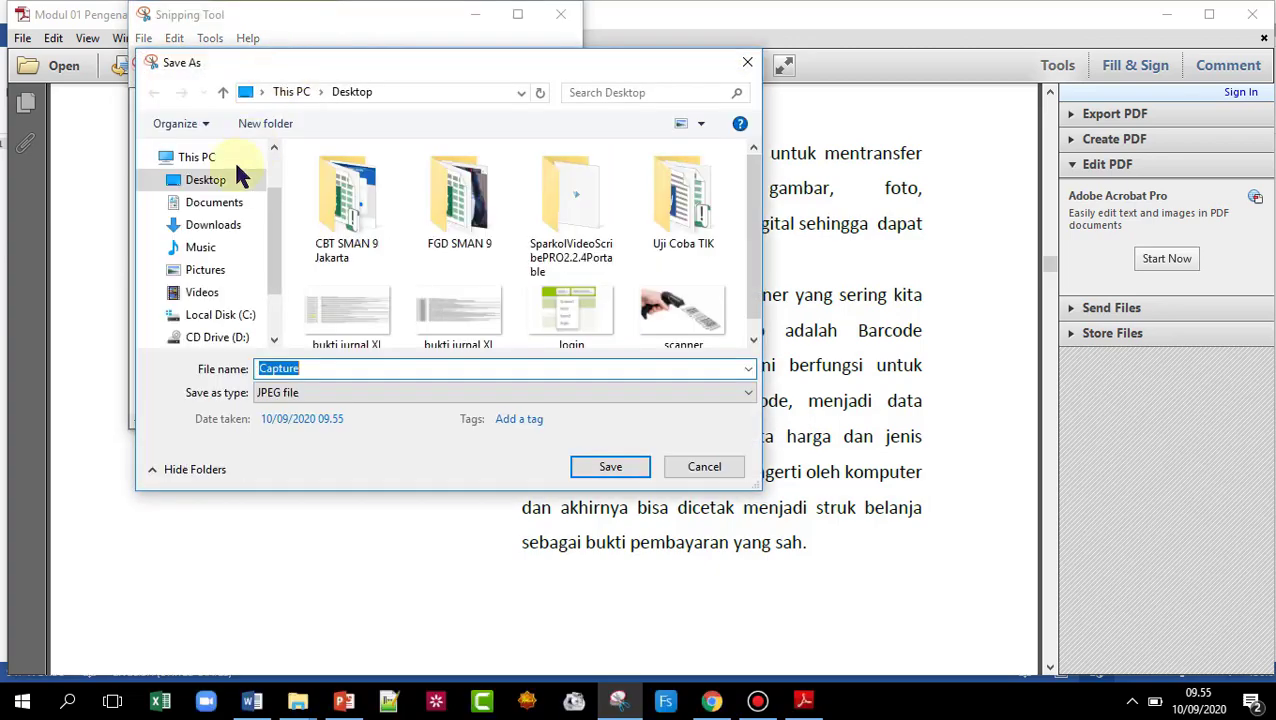
left_click(213, 203)
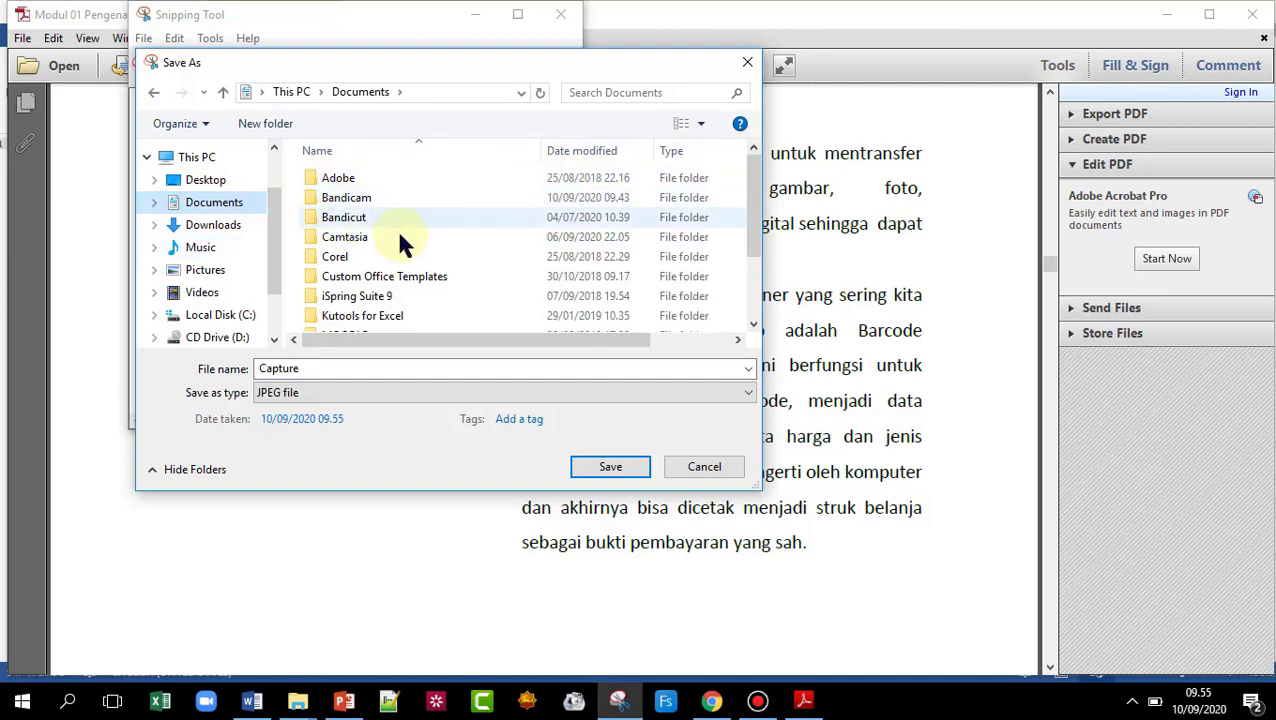
left_click(307, 366)
double_click(307, 366)
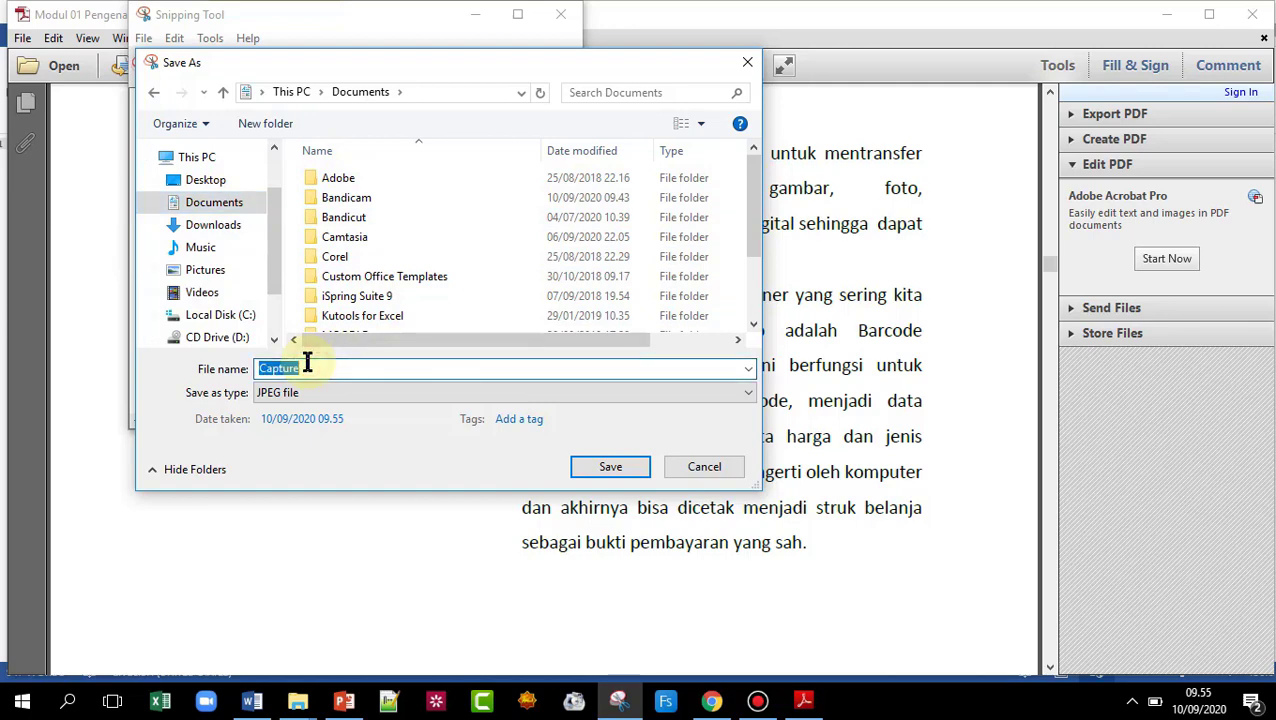
type("s")
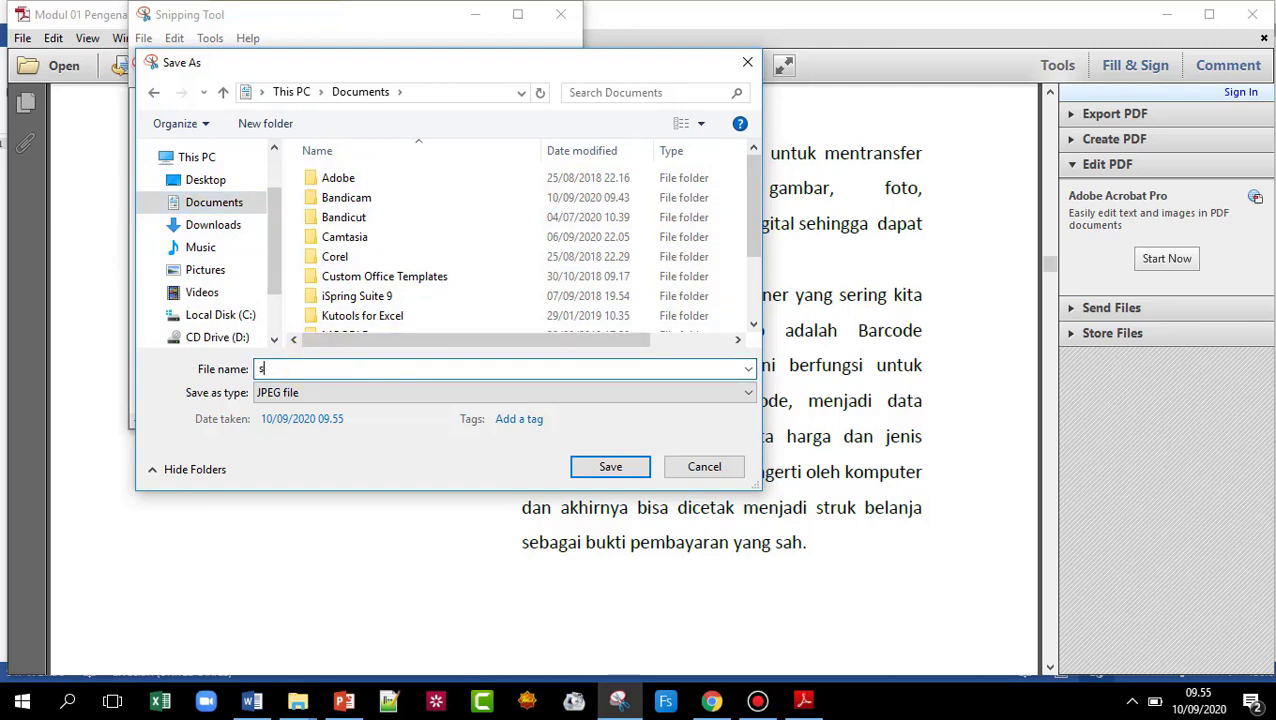
type("aanner")
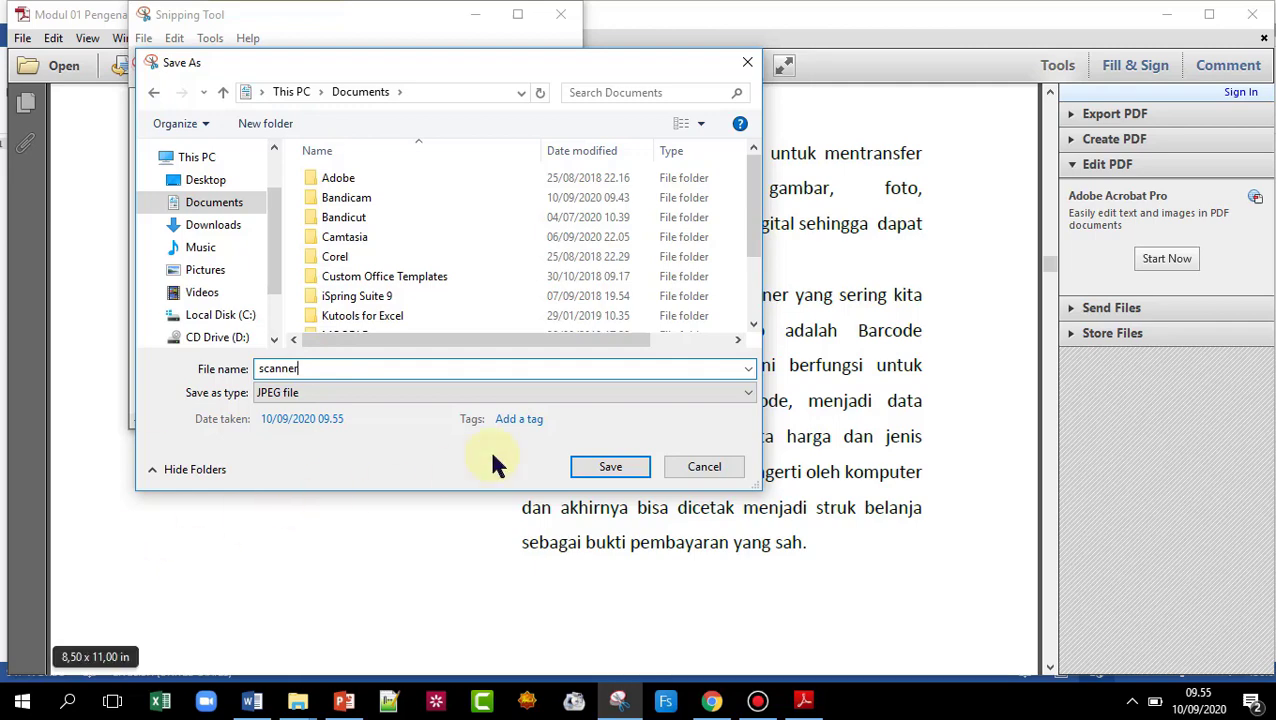
left_click(592, 465)
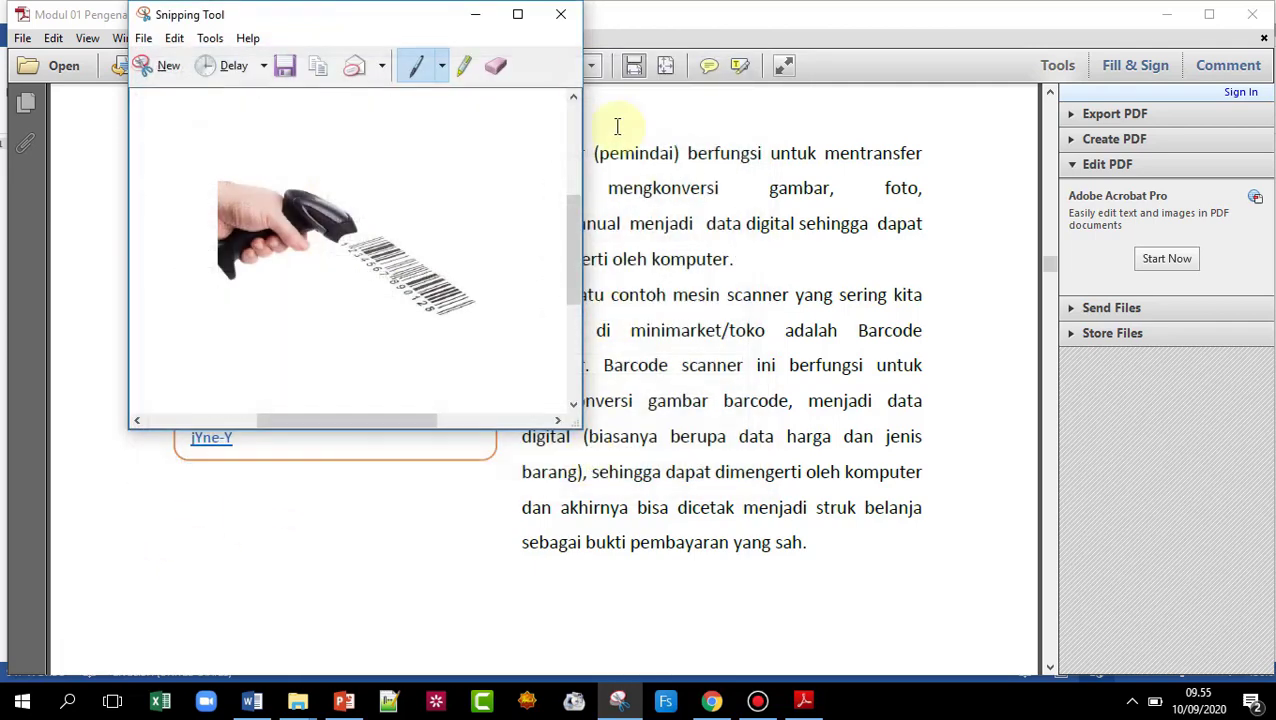
left_click(561, 14)
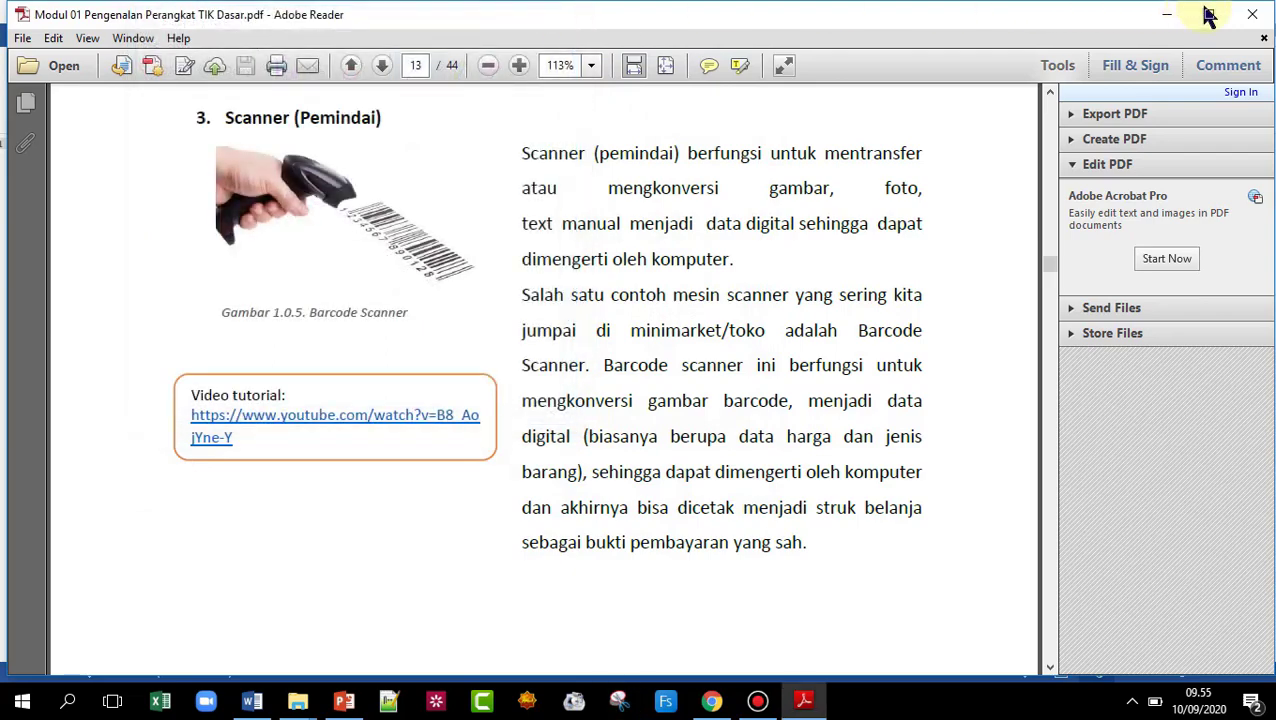
left_click(1167, 14)
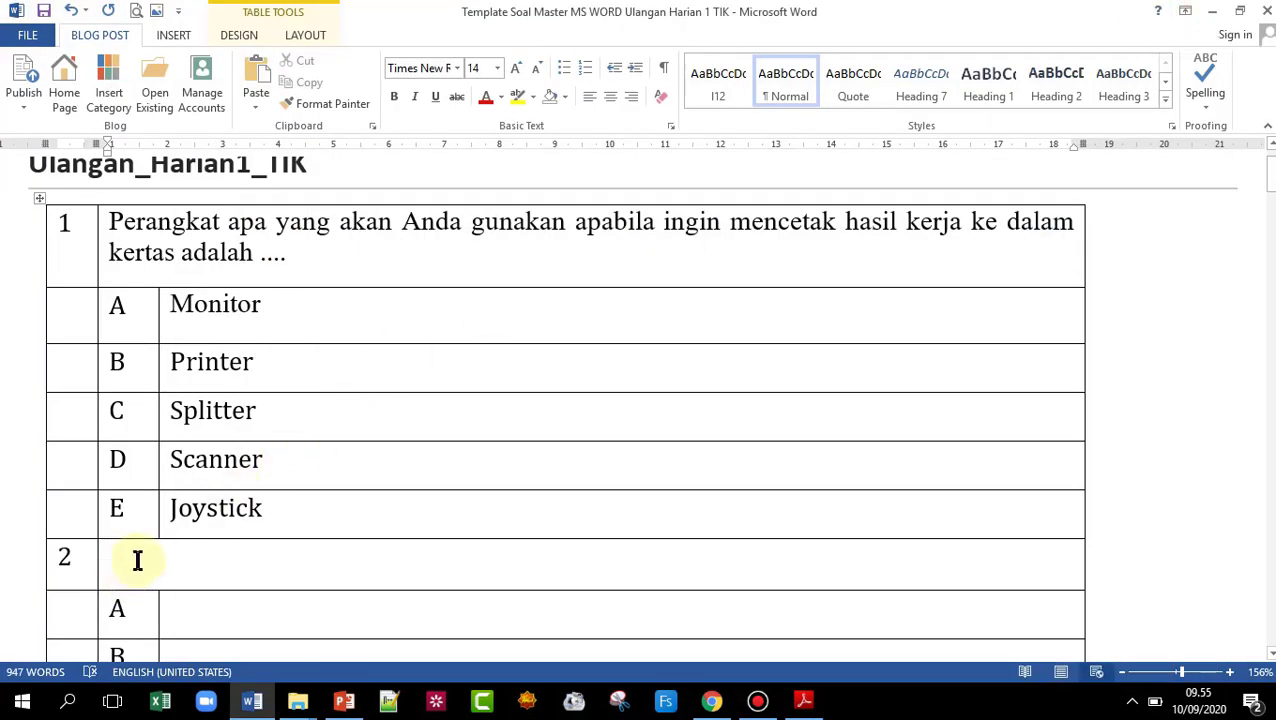
- Insert the 'scanner' picture from the Documents folder into question 2's cell
left_click(173, 40)
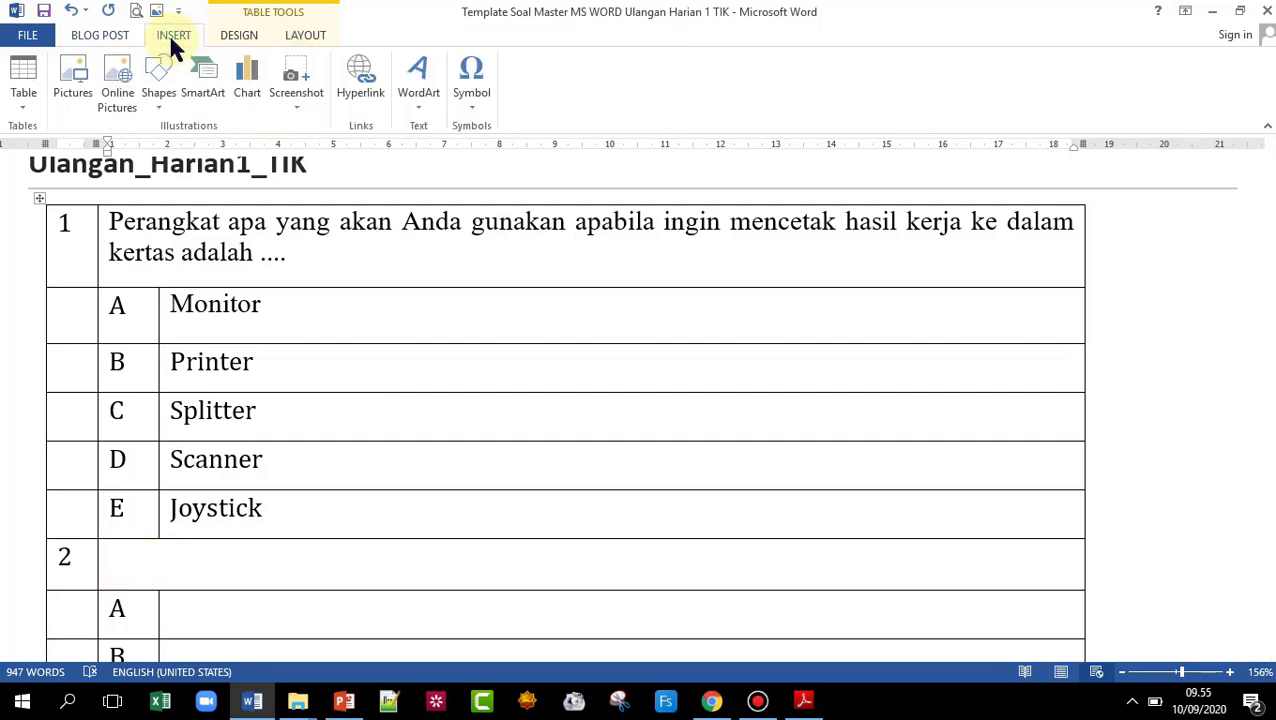
left_click(60, 90)
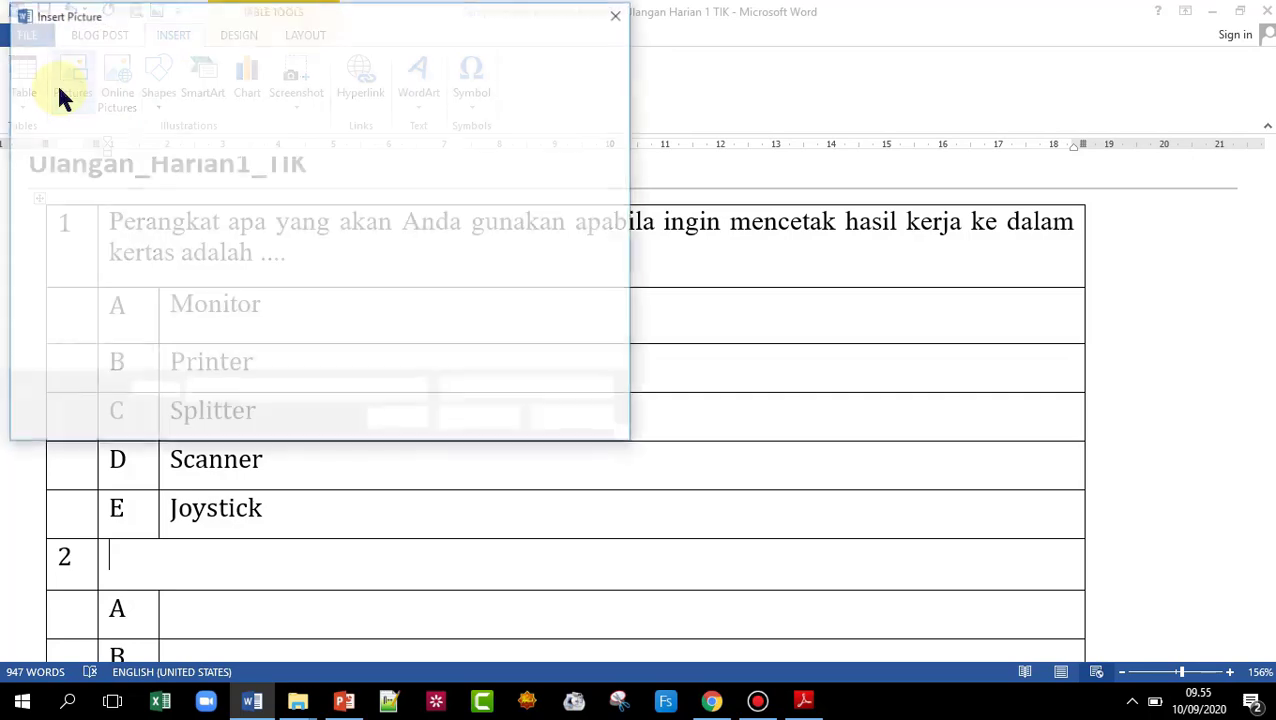
left_click(85, 182)
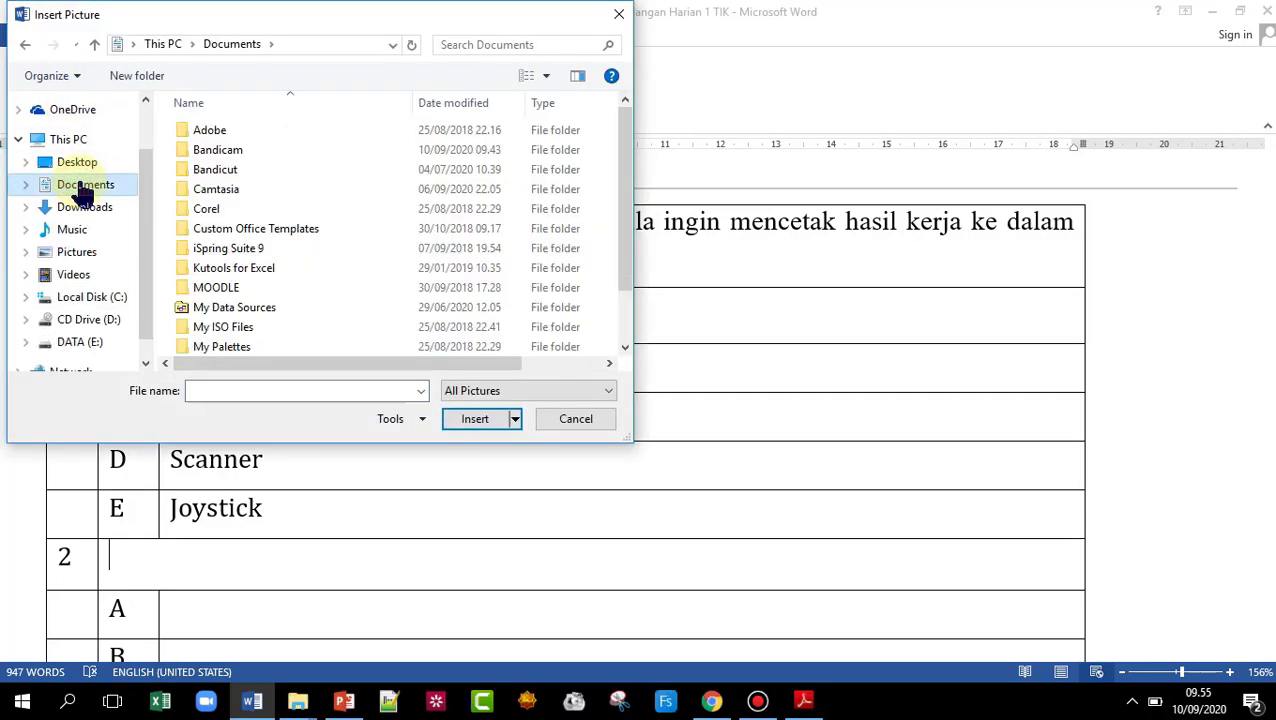
scroll(620, 140, "down", 1)
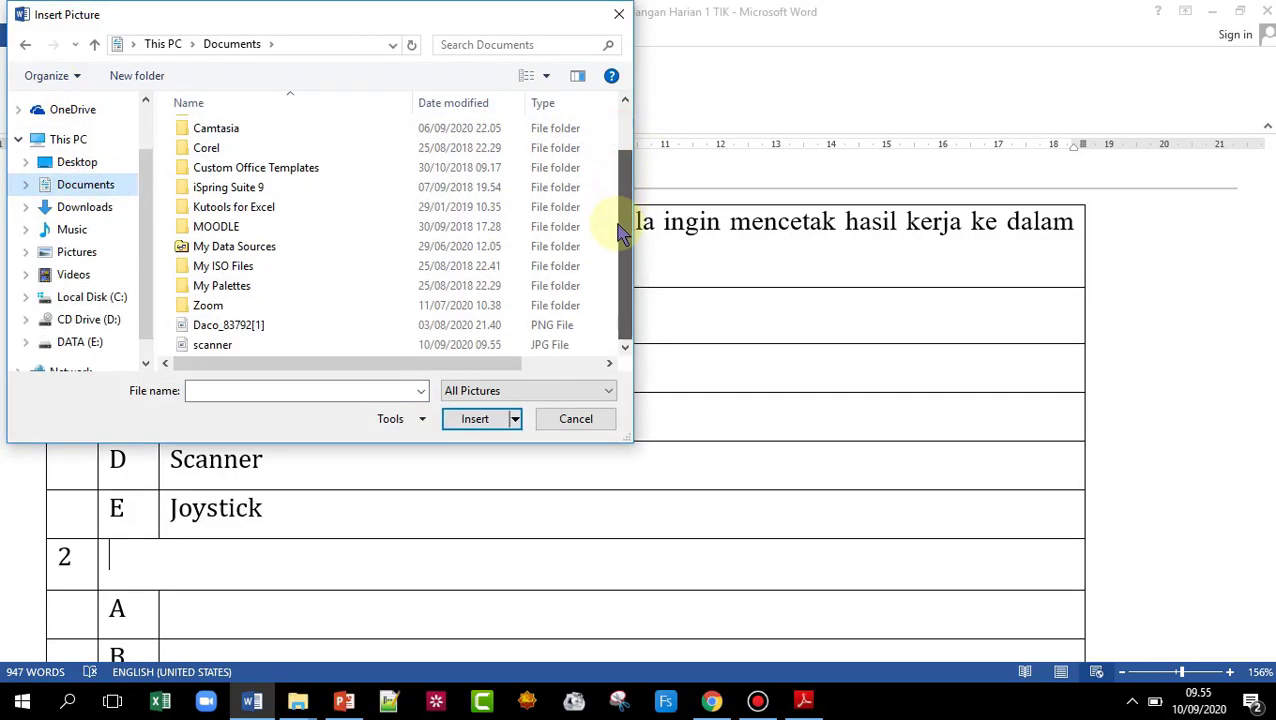
left_click(213, 345)
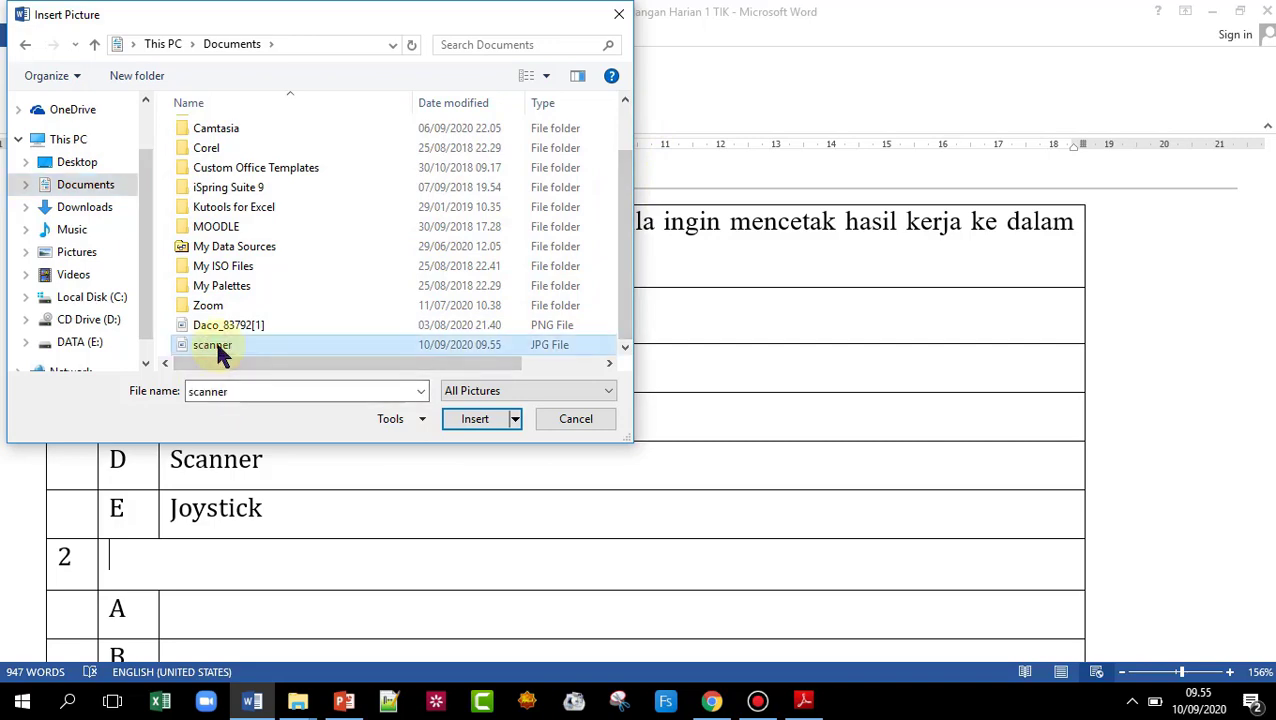
left_click(476, 420)
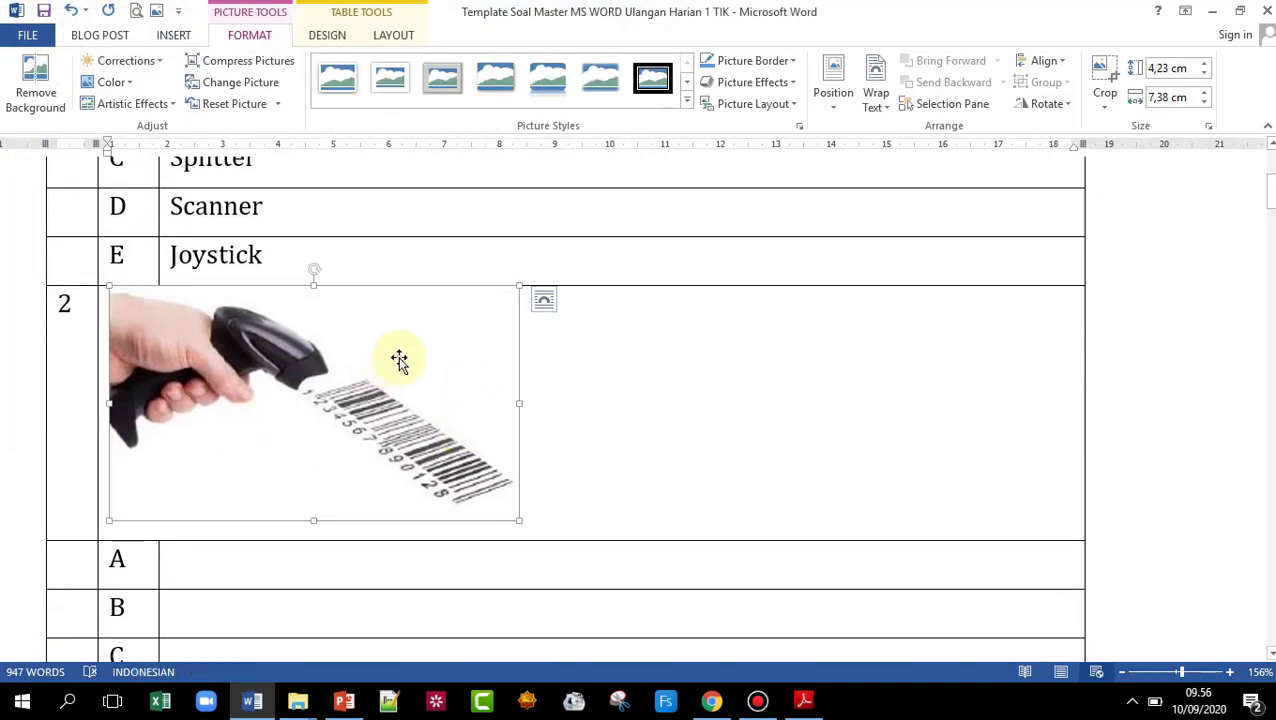
- Give the scanner picture Top and Bottom wrapping and drag its corner to shrink it
left_click(878, 98)
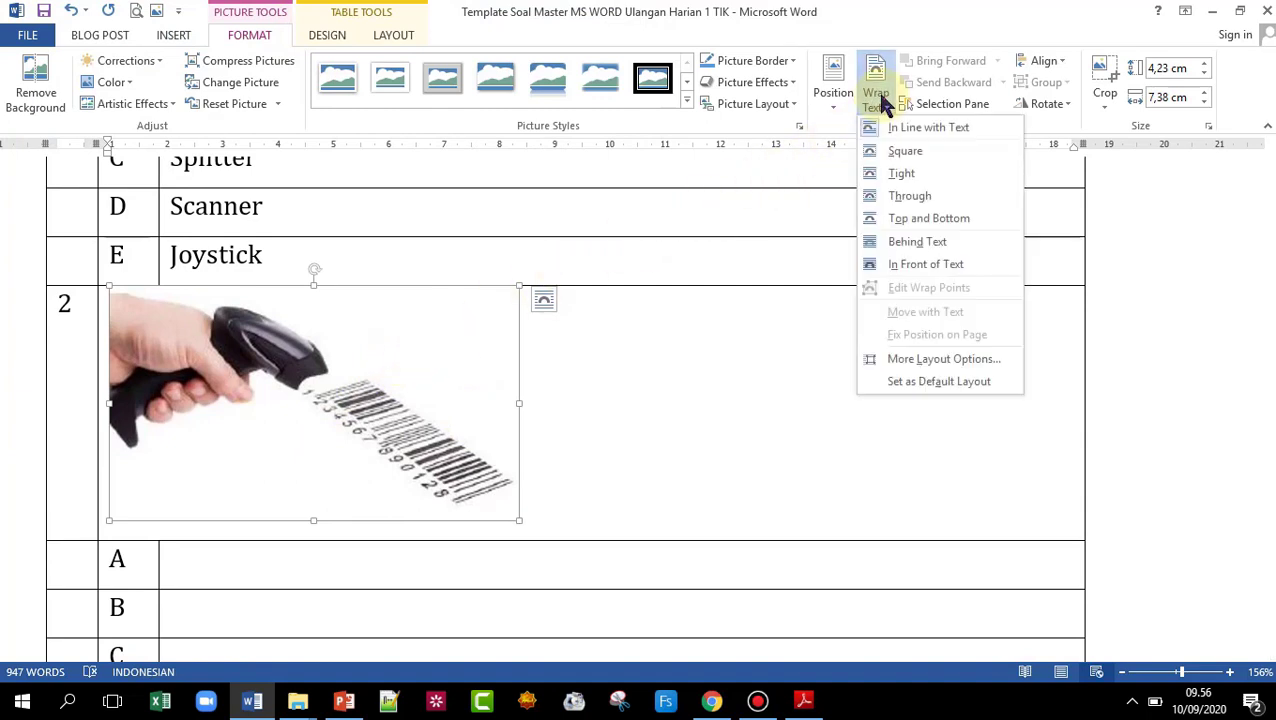
left_click(917, 220)
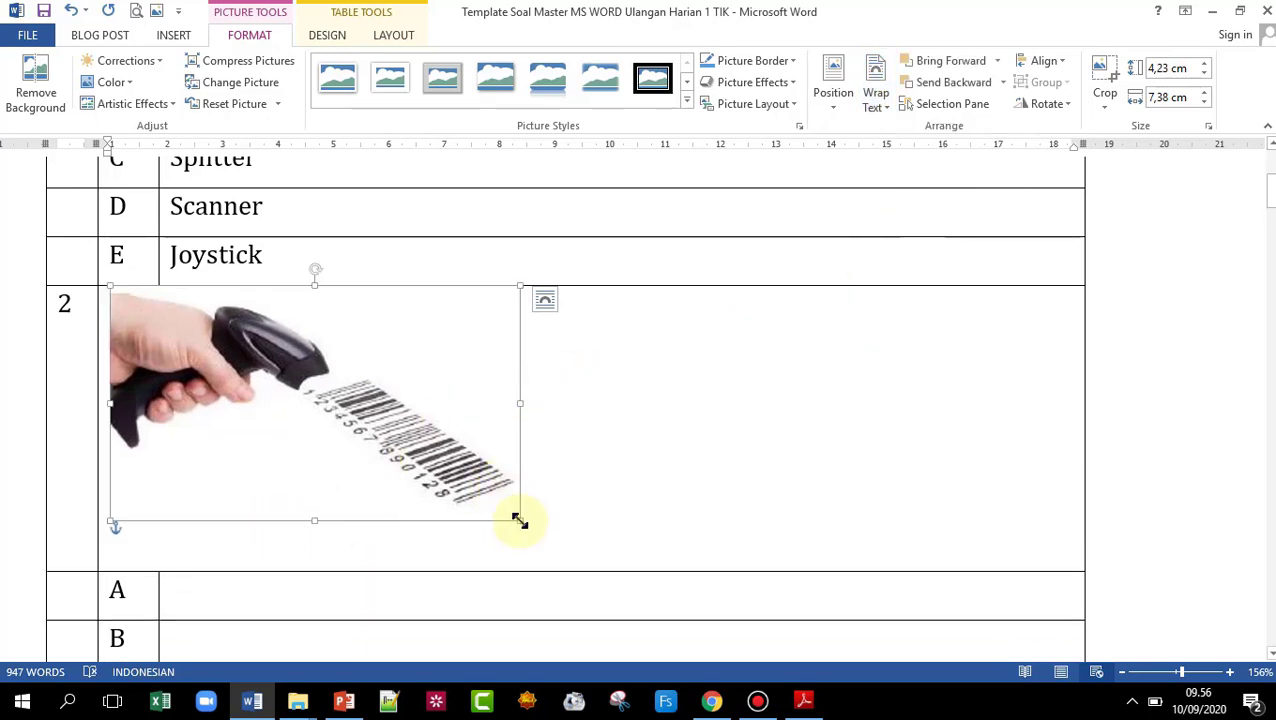
left_click_drag(519, 521, 390, 438)
left_click(199, 462)
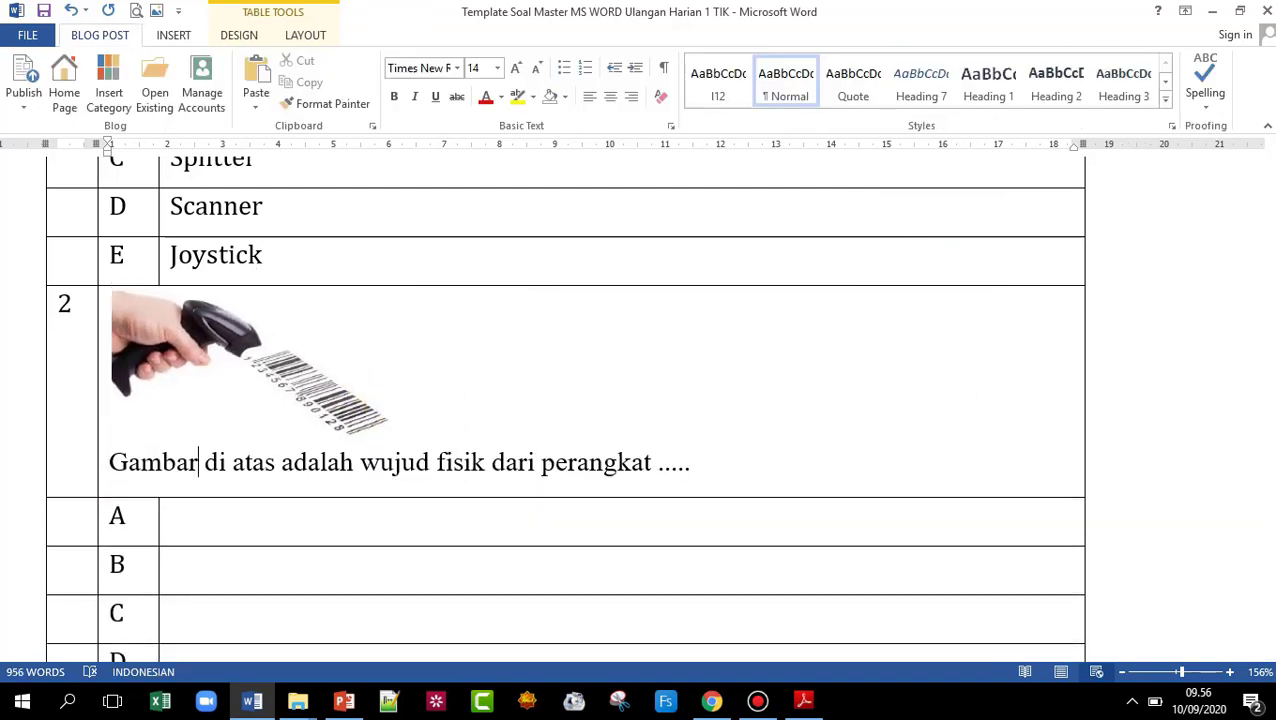
- Fill question 2's answers A–E with Masukan, Proses, Keluaran, Pheriperal and Aksesoris
left_click(242, 515)
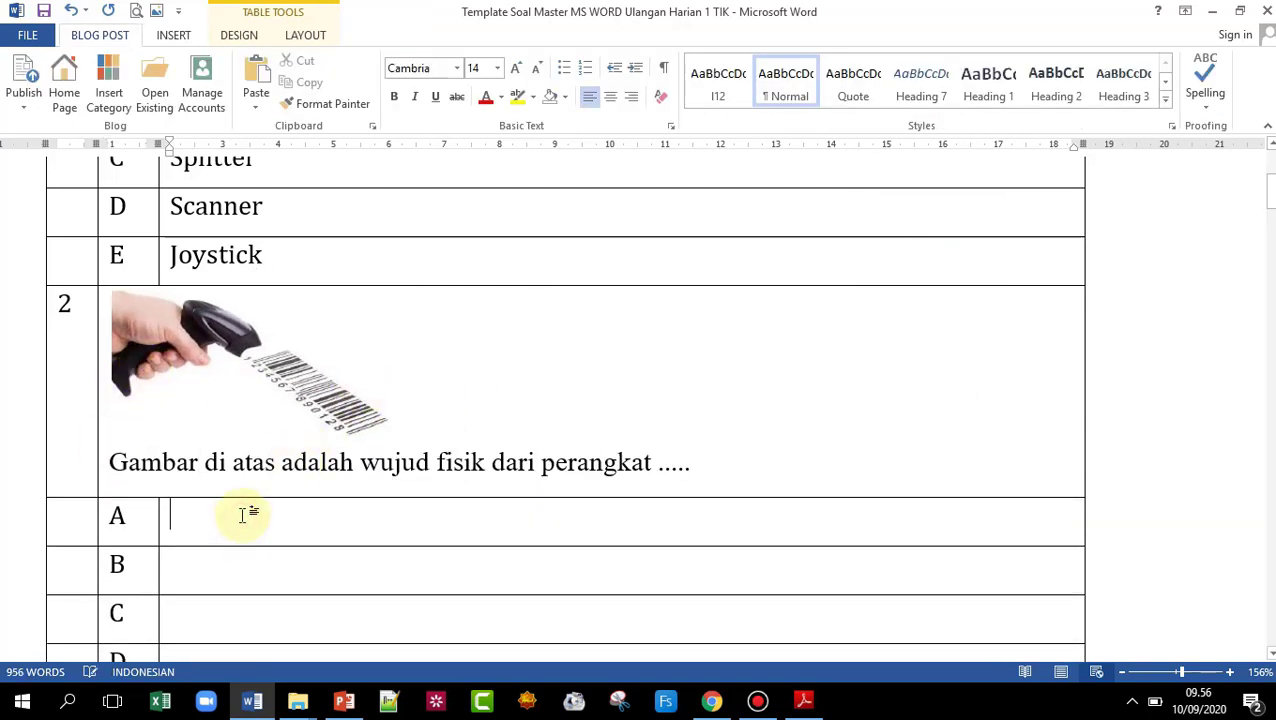
type("masuka")
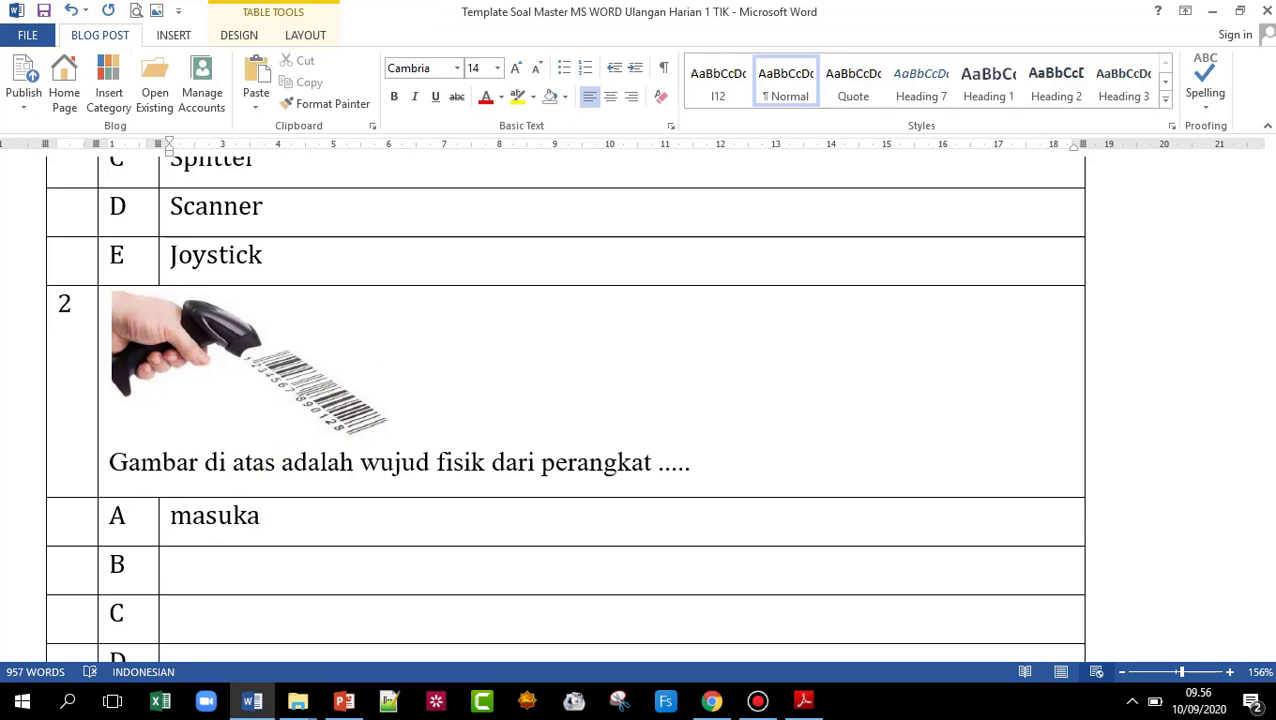
key("Tab")
key("Tab")
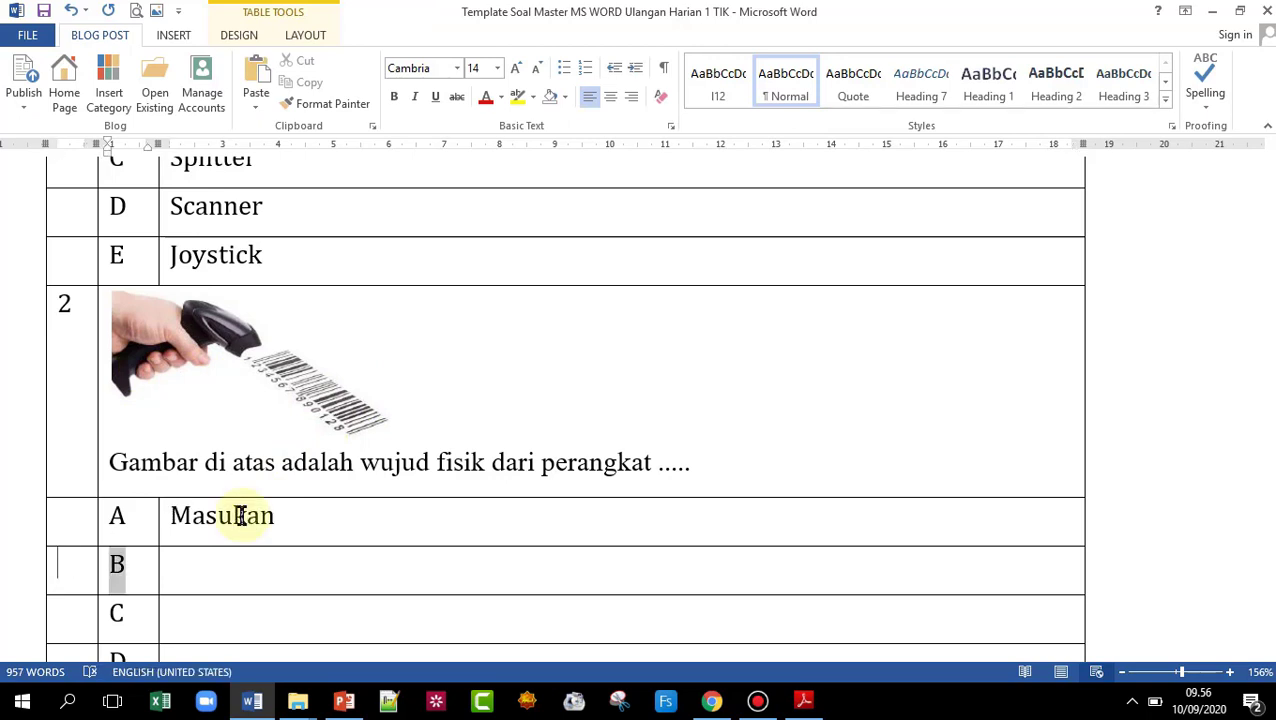
type("pr")
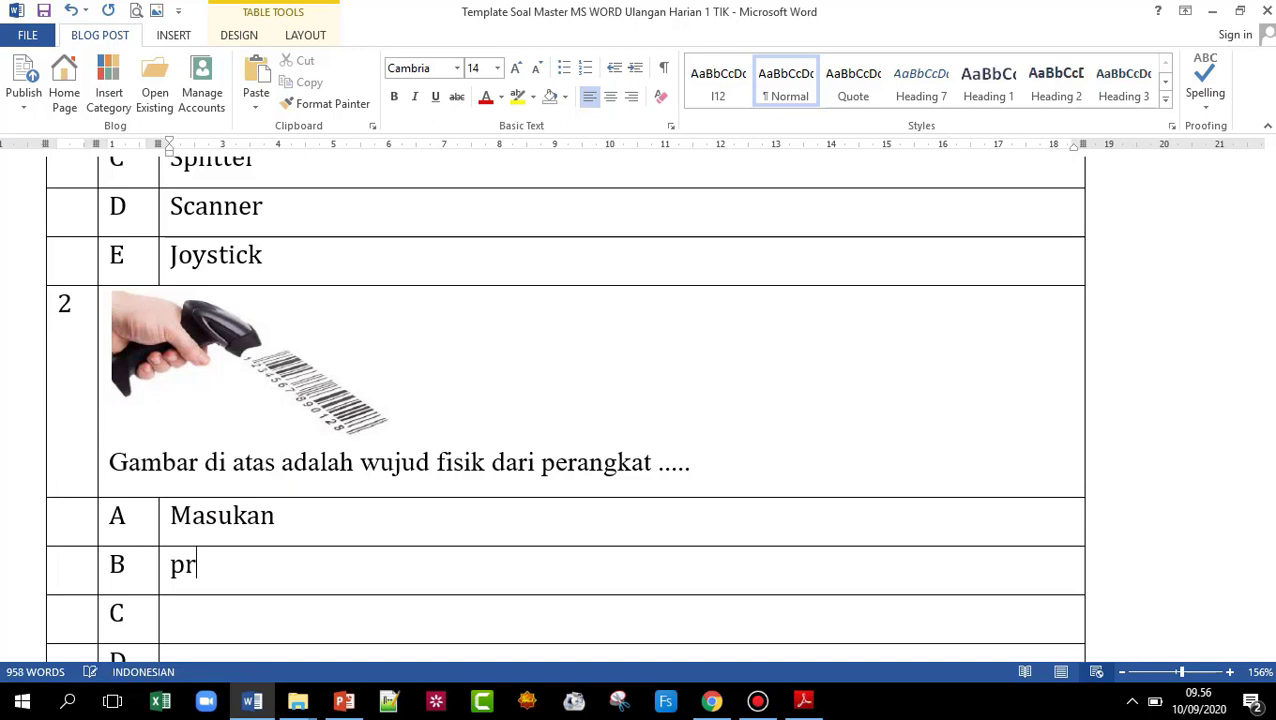
type("oses")
key("Tab")
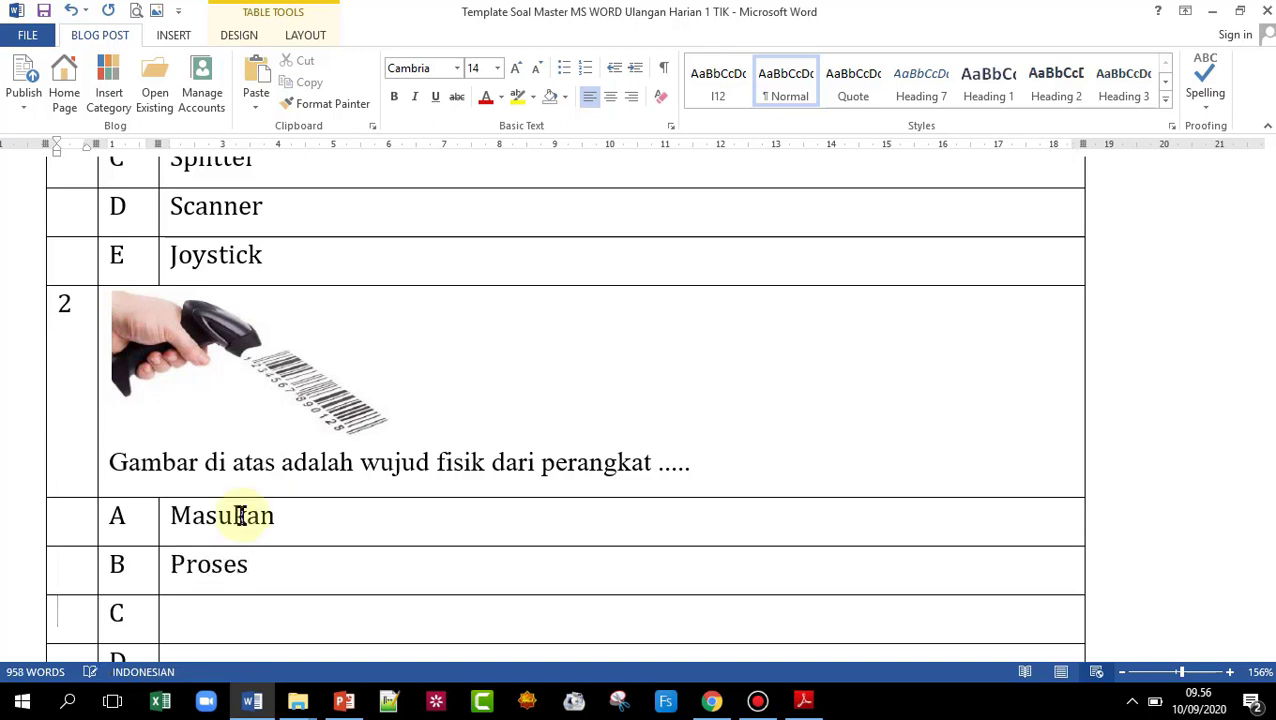
key("Tab")
key("Tab")
type("keluara")
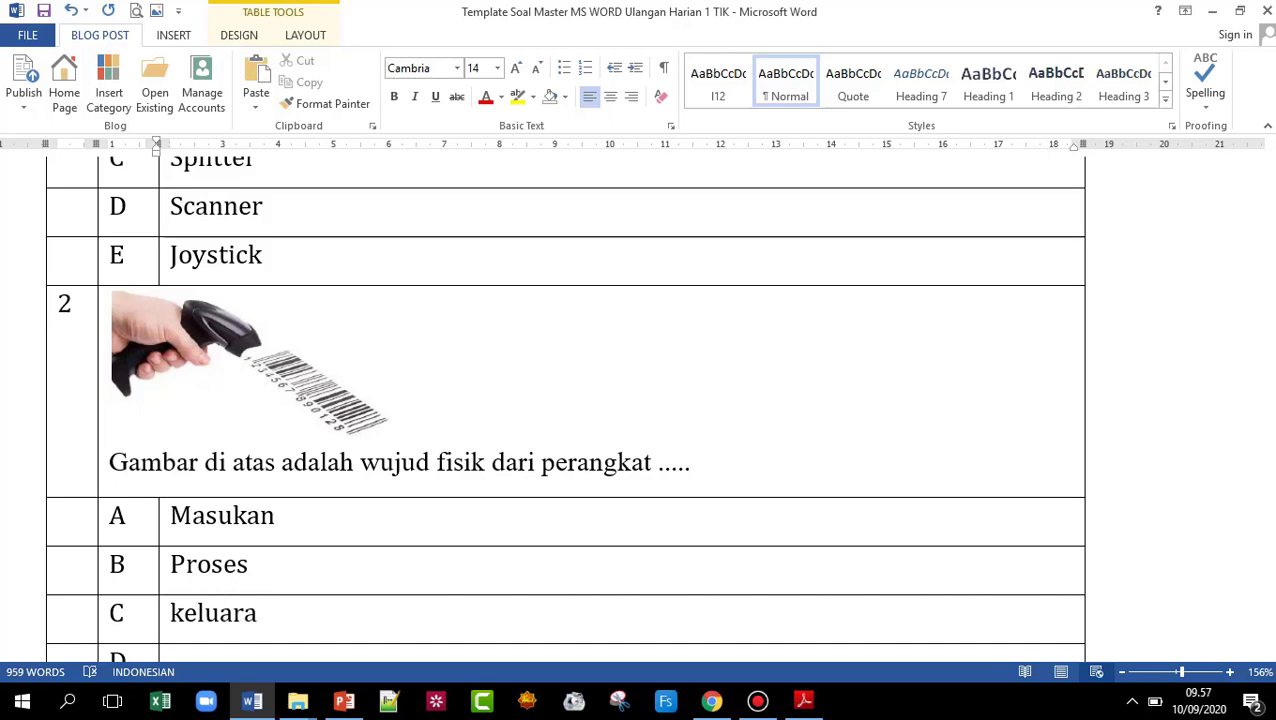
type("n")
key("Tab")
scroll(242, 516, "down", 4)
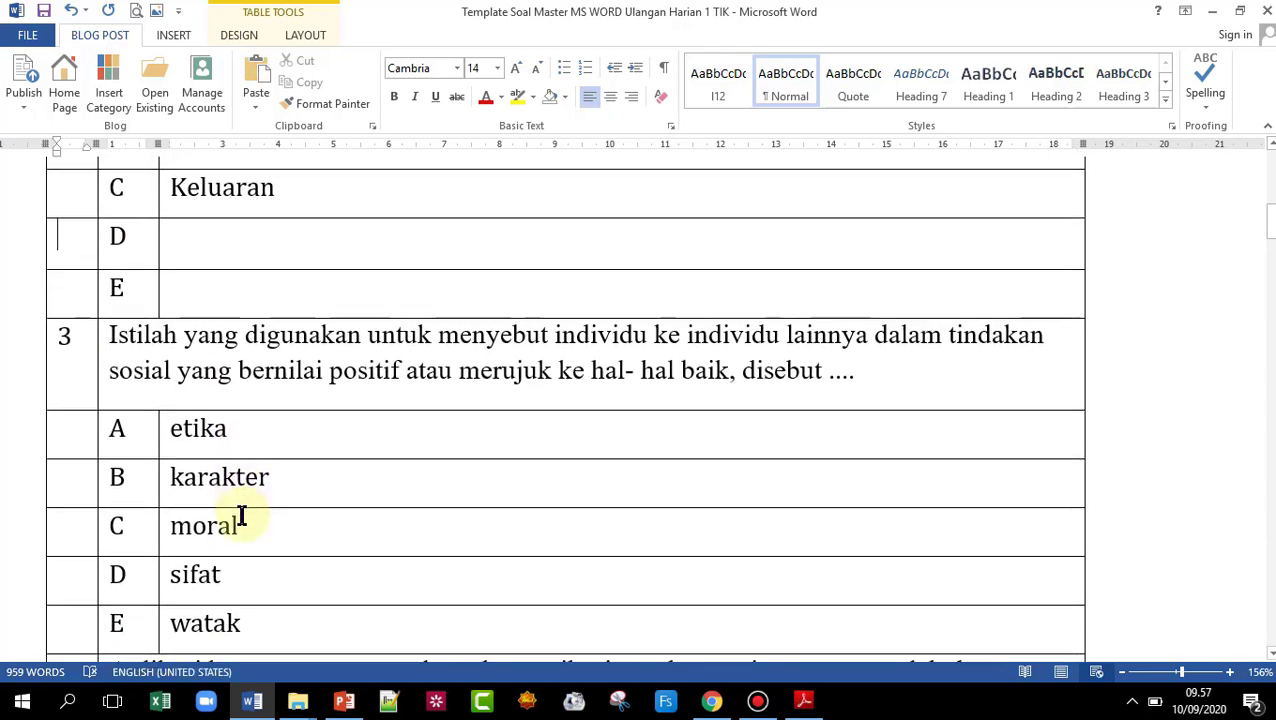
key("Tab")
key("Tab")
type("Ph")
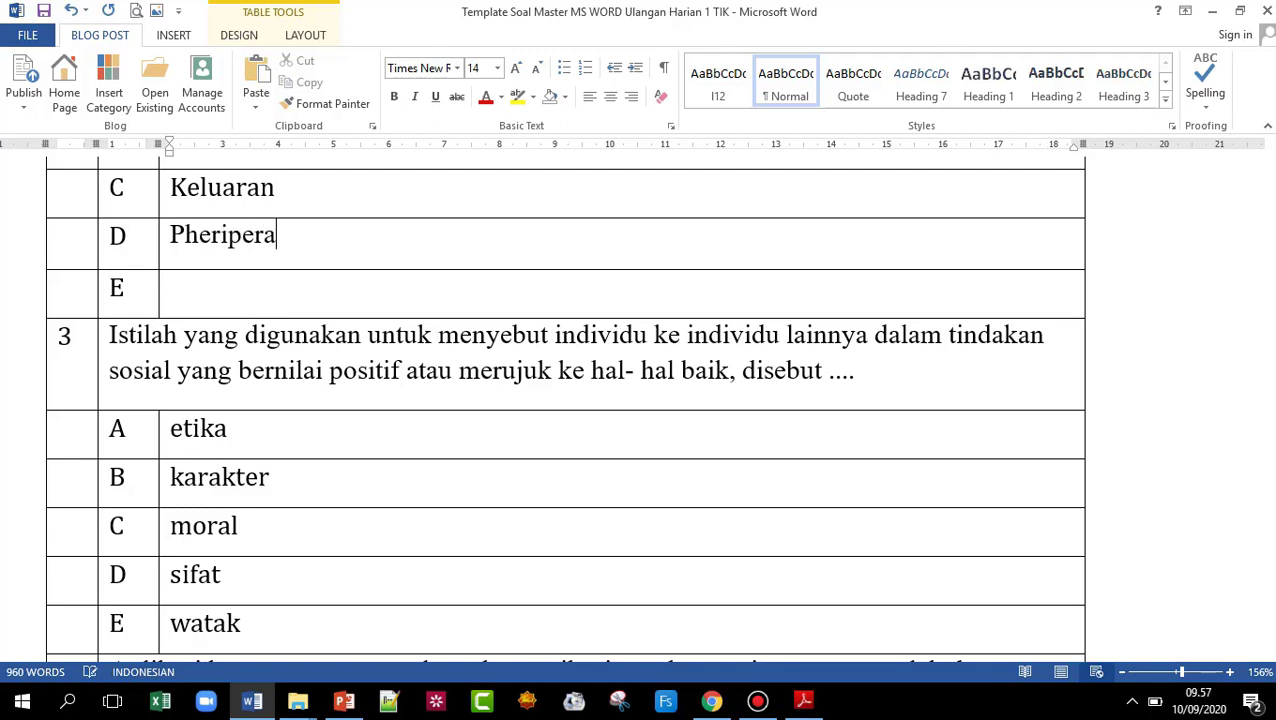
key("Tab")
key("Tab")
key("Tab")
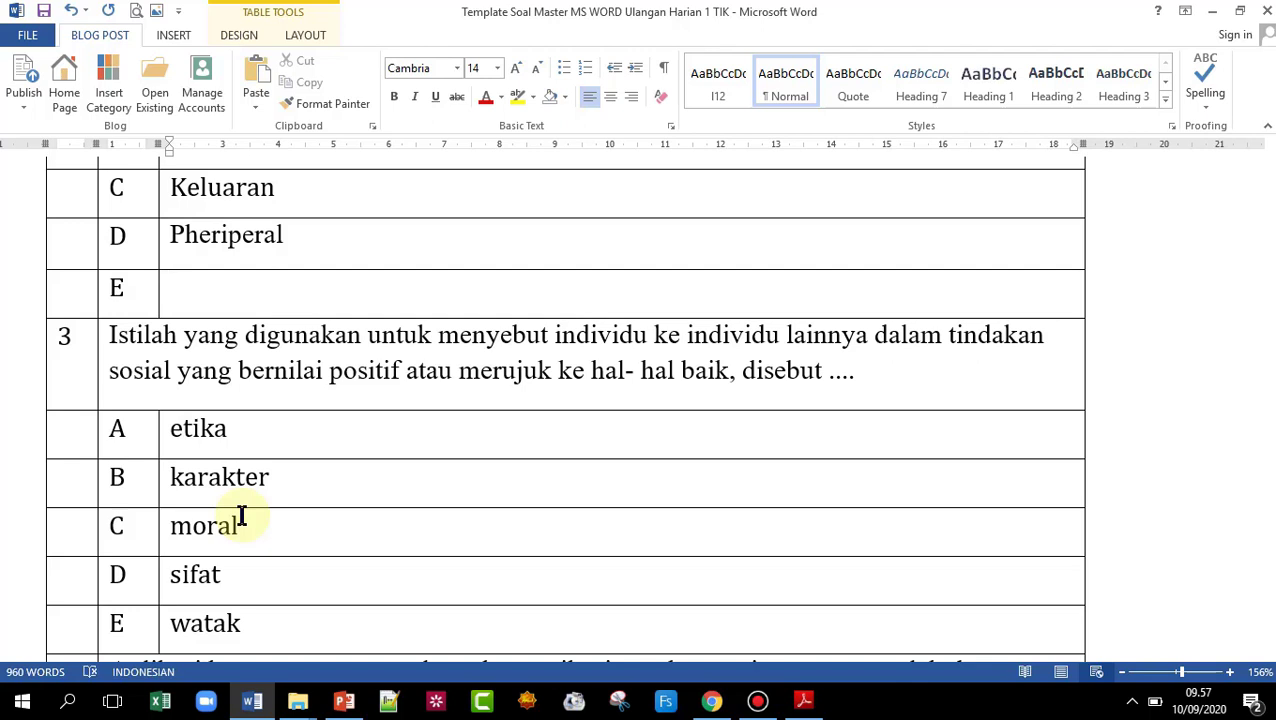
type("Aksesoris")
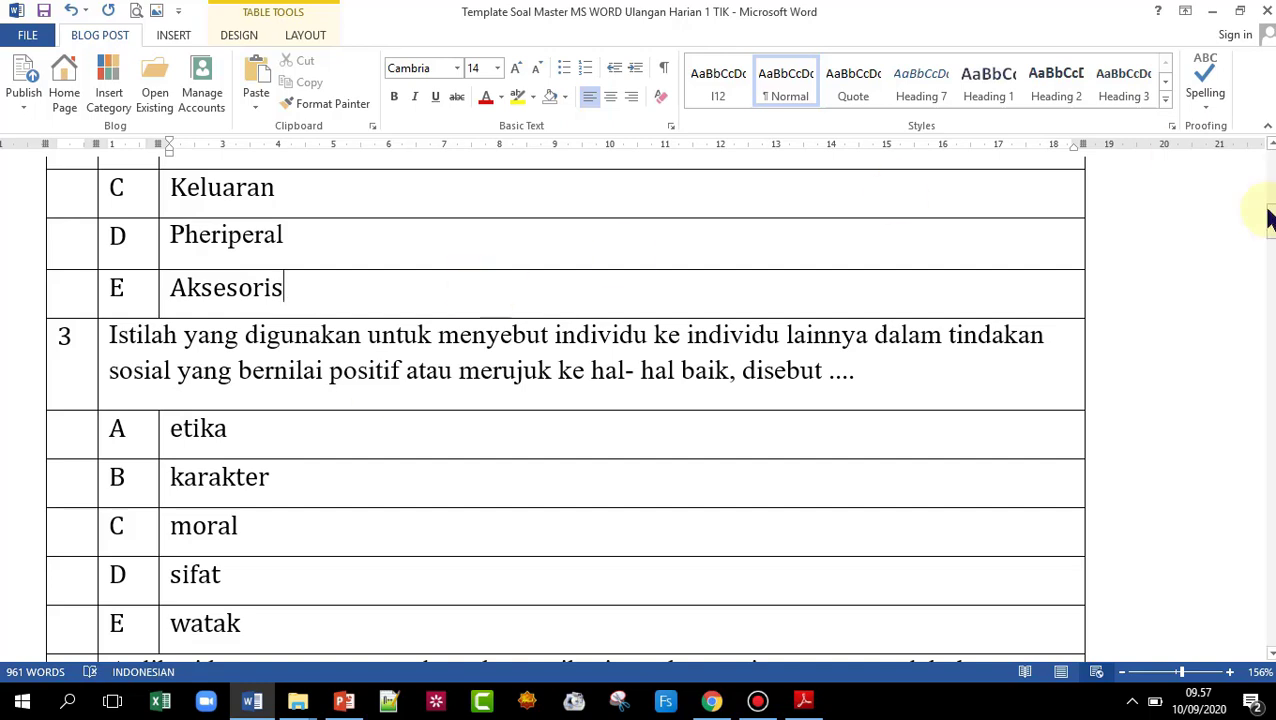
left_click(1269, 146)
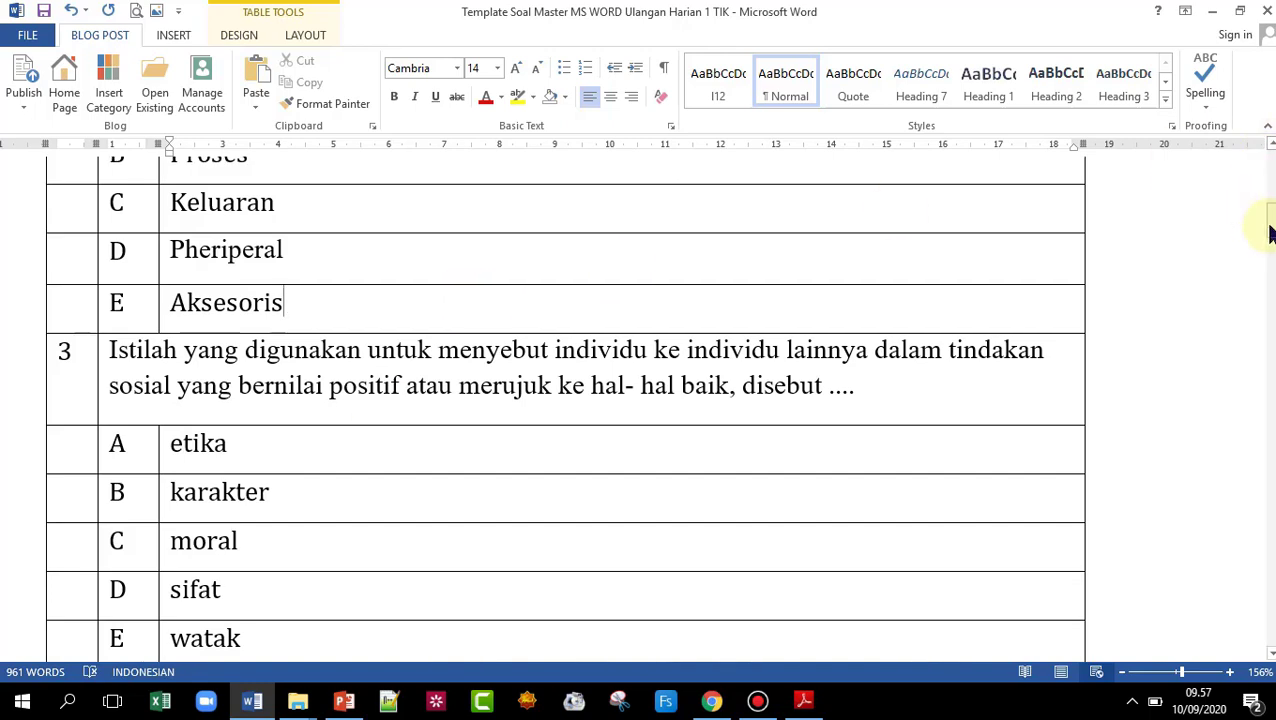
scroll(1262, 228, "up", 5)
scroll(618, 276, "down", 2)
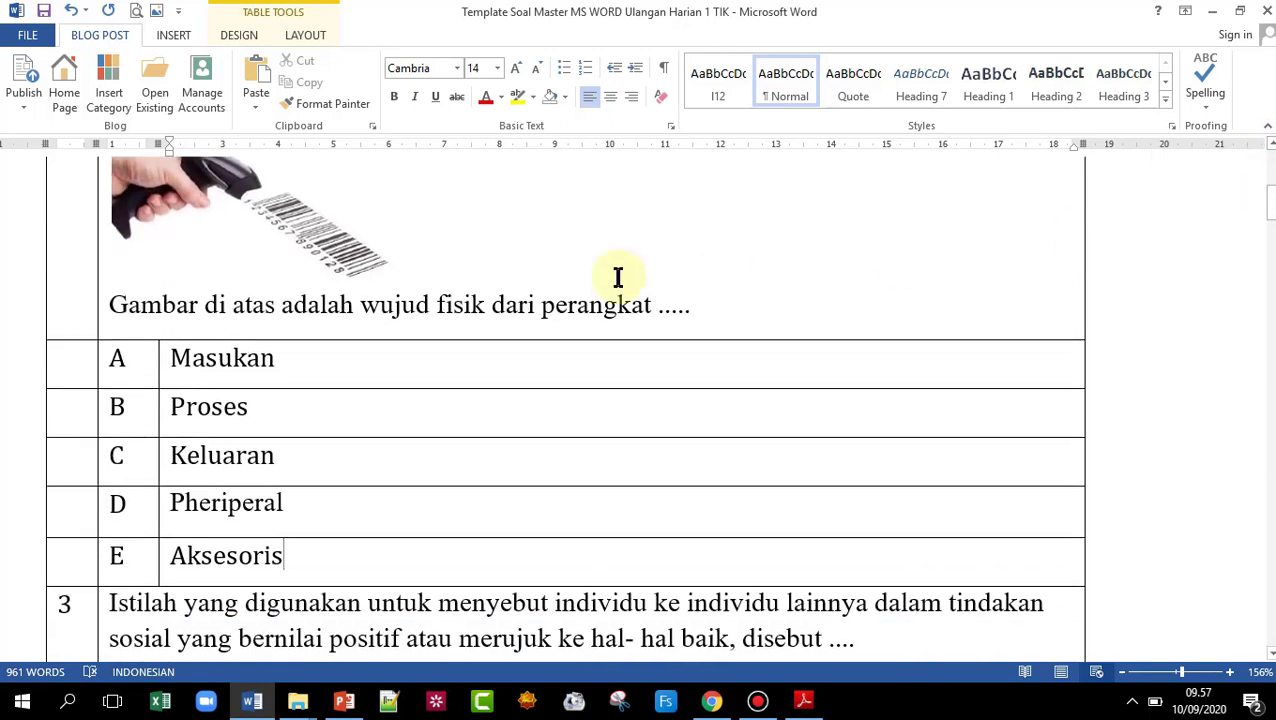
- Review the questions, click outside the table and save the quiz document
left_click(242, 228)
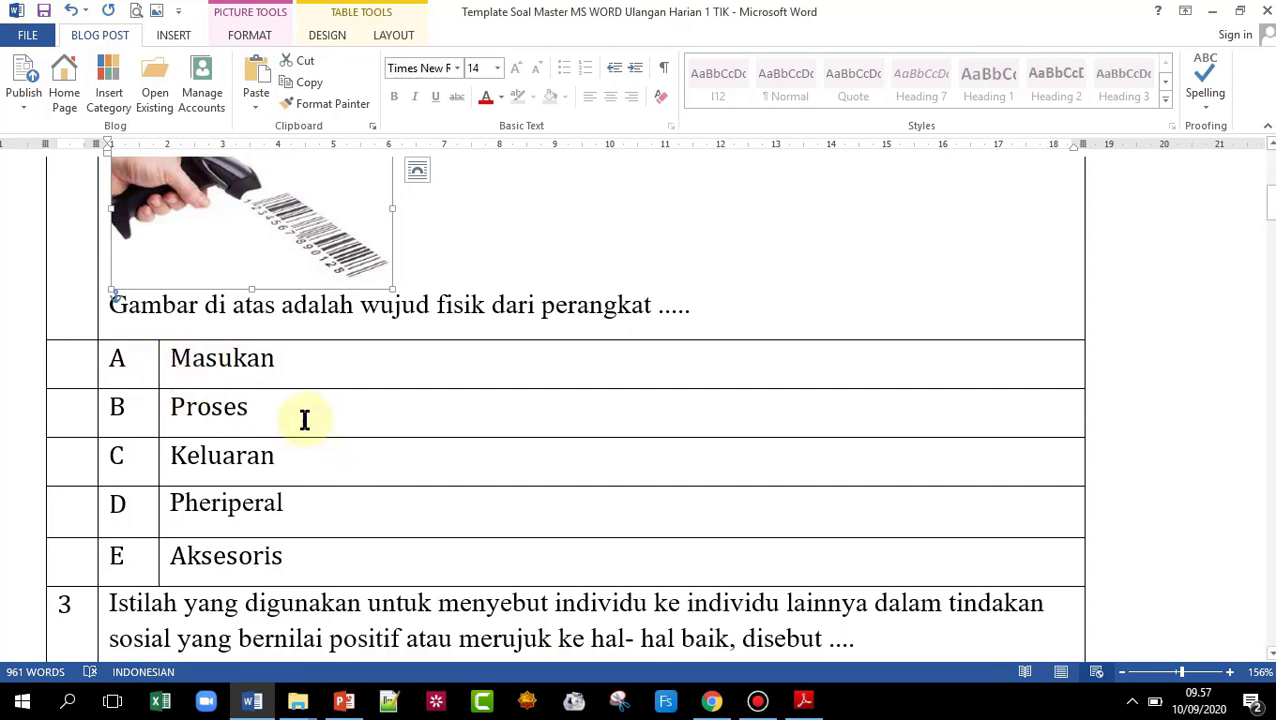
scroll(246, 405, "down", 5)
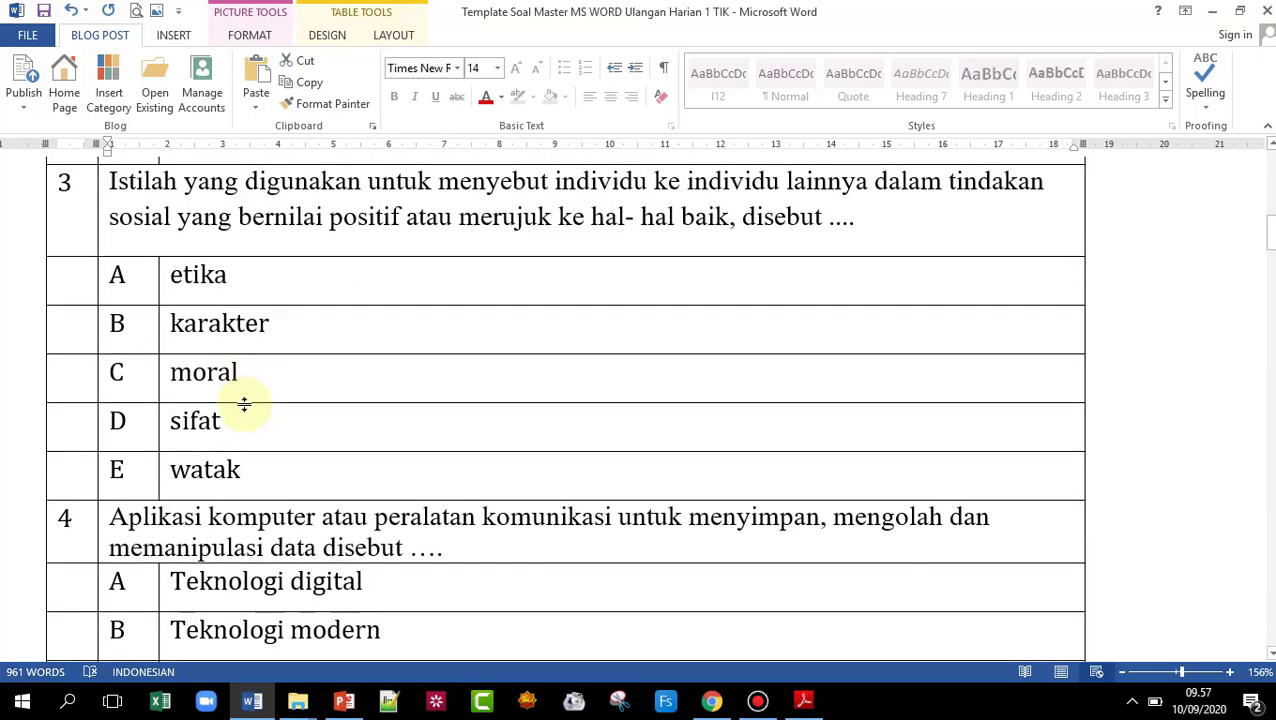
scroll(244, 403, "down", 20)
scroll(246, 395, "down", 20)
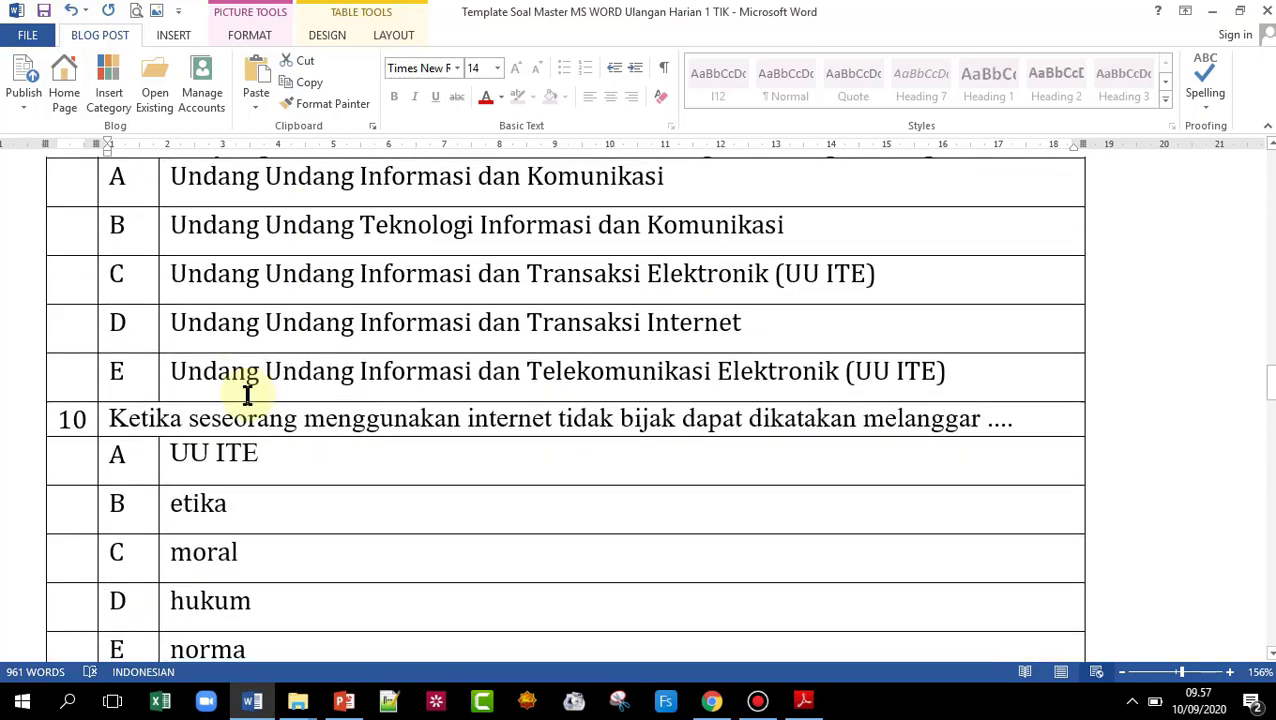
scroll(246, 396, "down", 10)
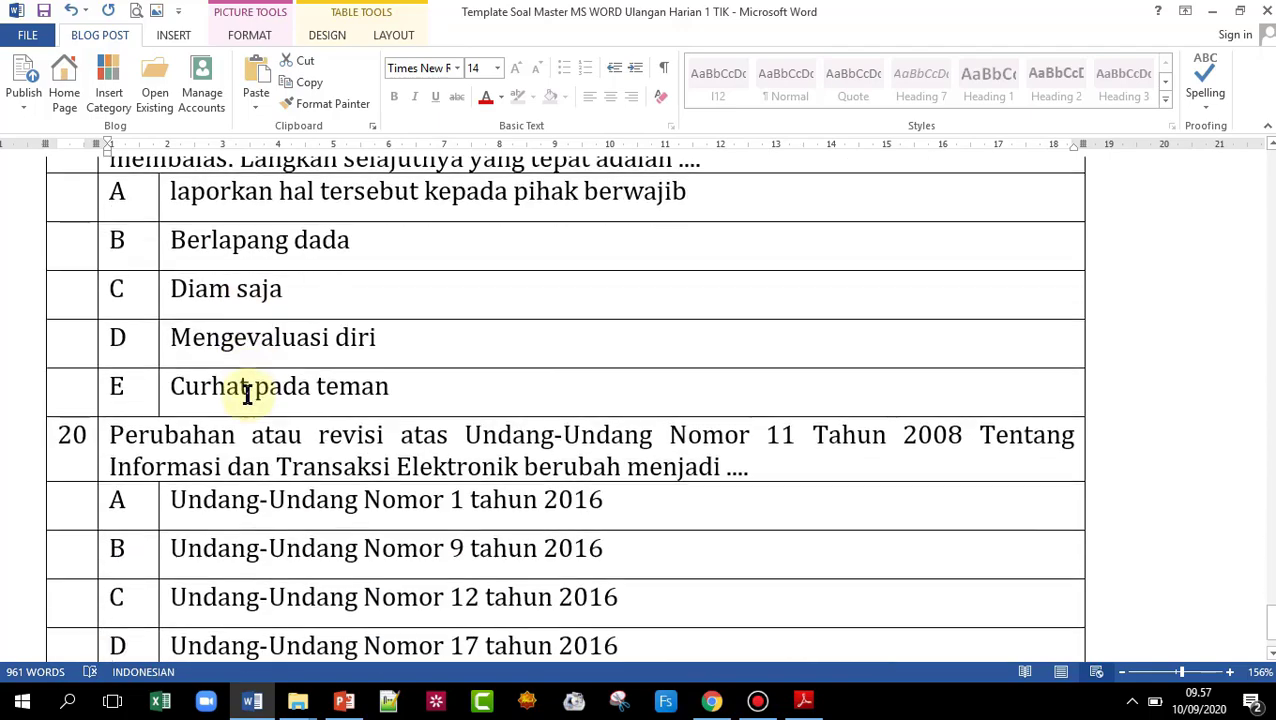
scroll(250, 390, "up", 20)
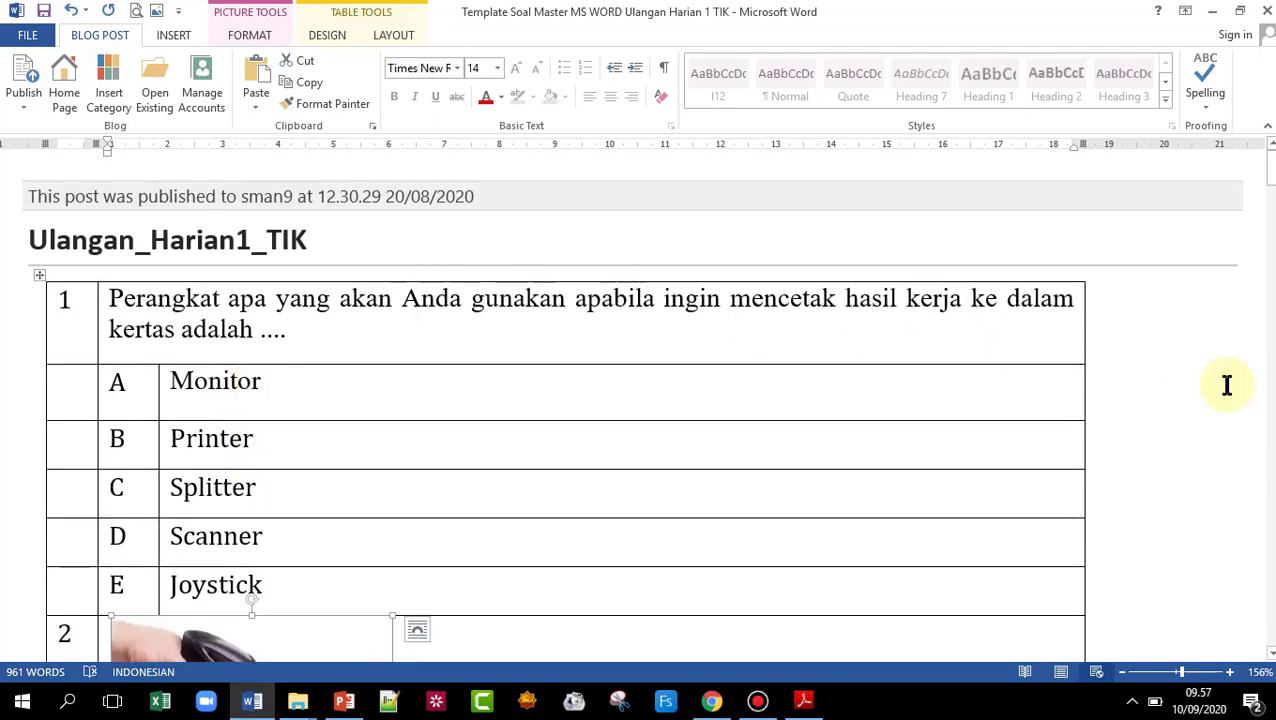
left_click(1197, 404)
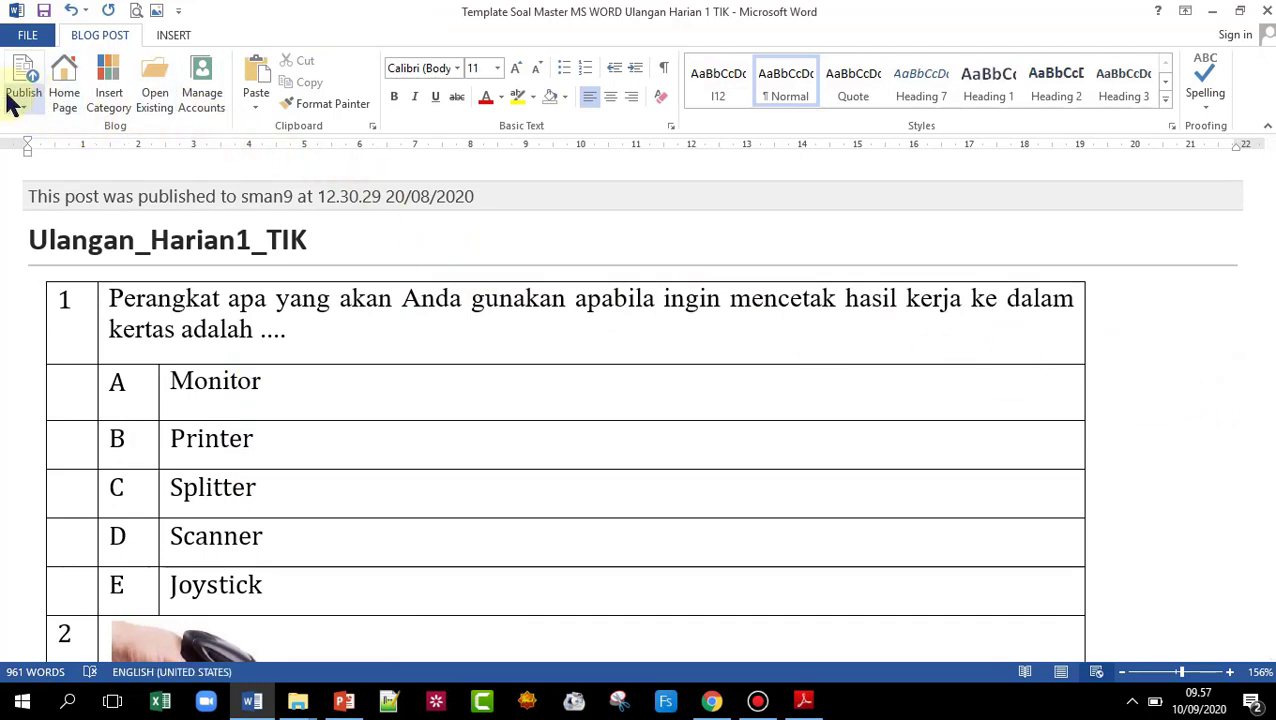
left_click(43, 11)
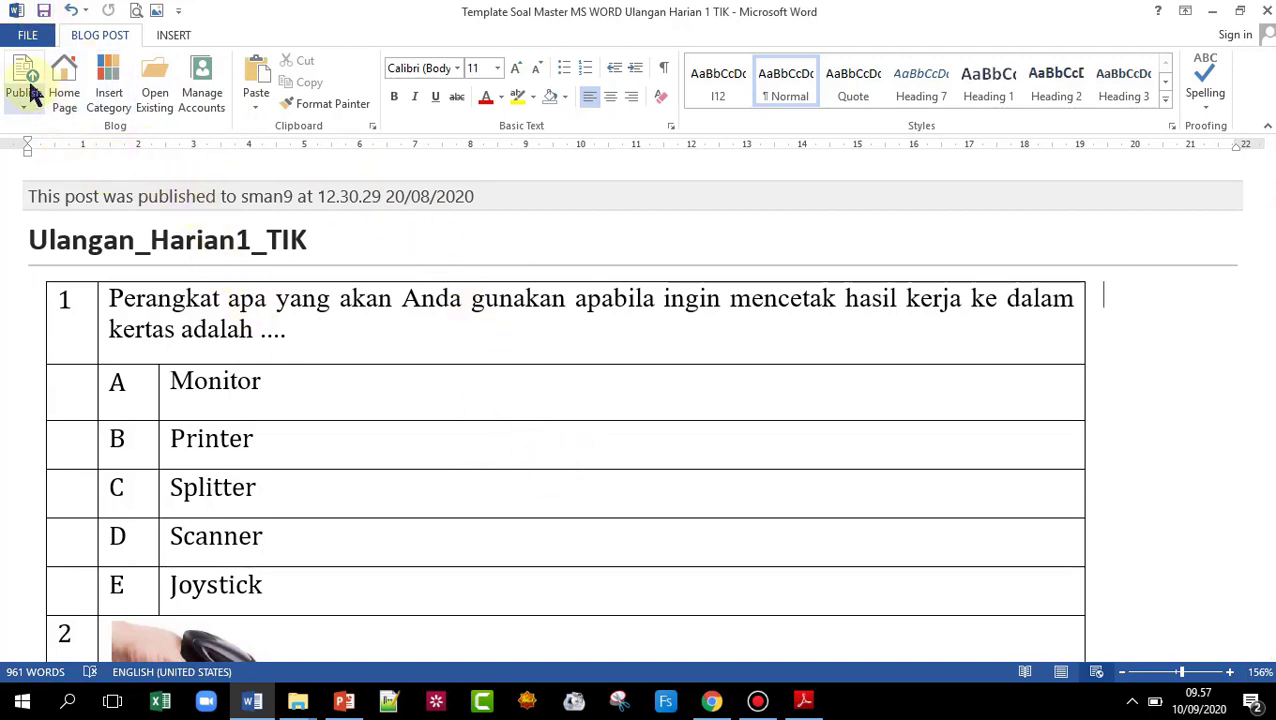
- Return focus to the quiz and scroll through later questions, including questions 5 and 12
left_click(1133, 703)
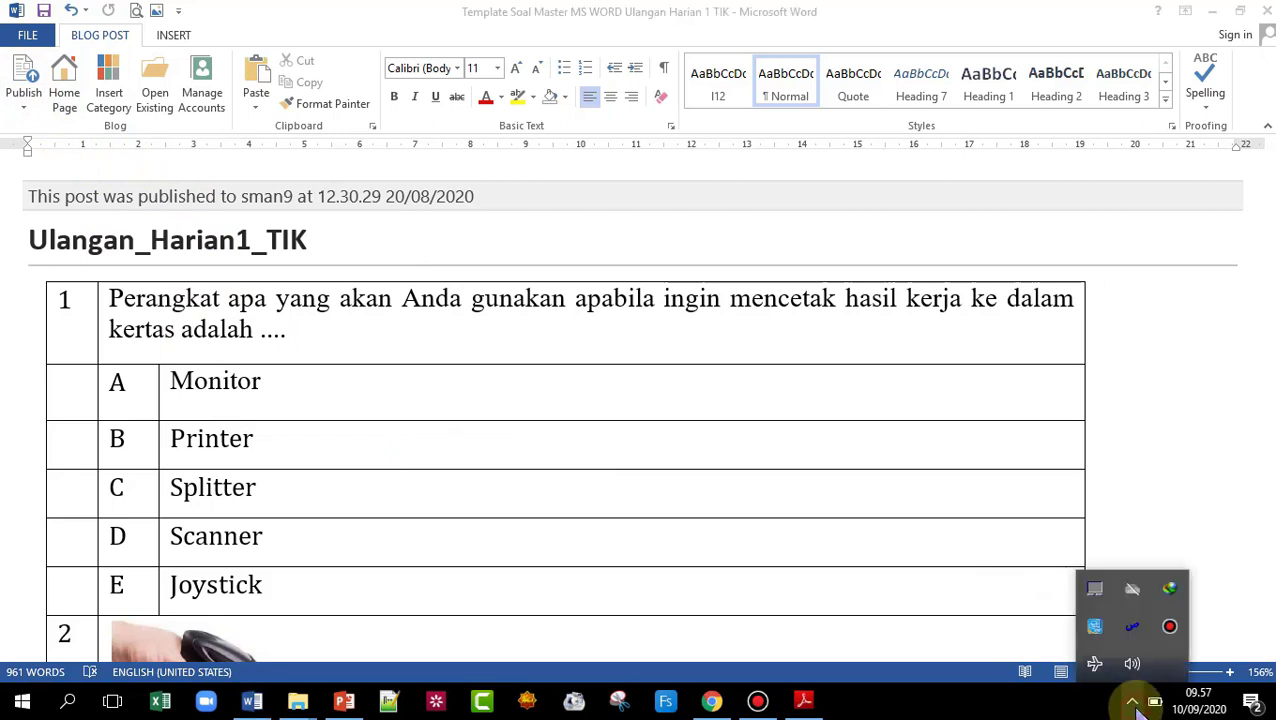
left_click(1157, 466)
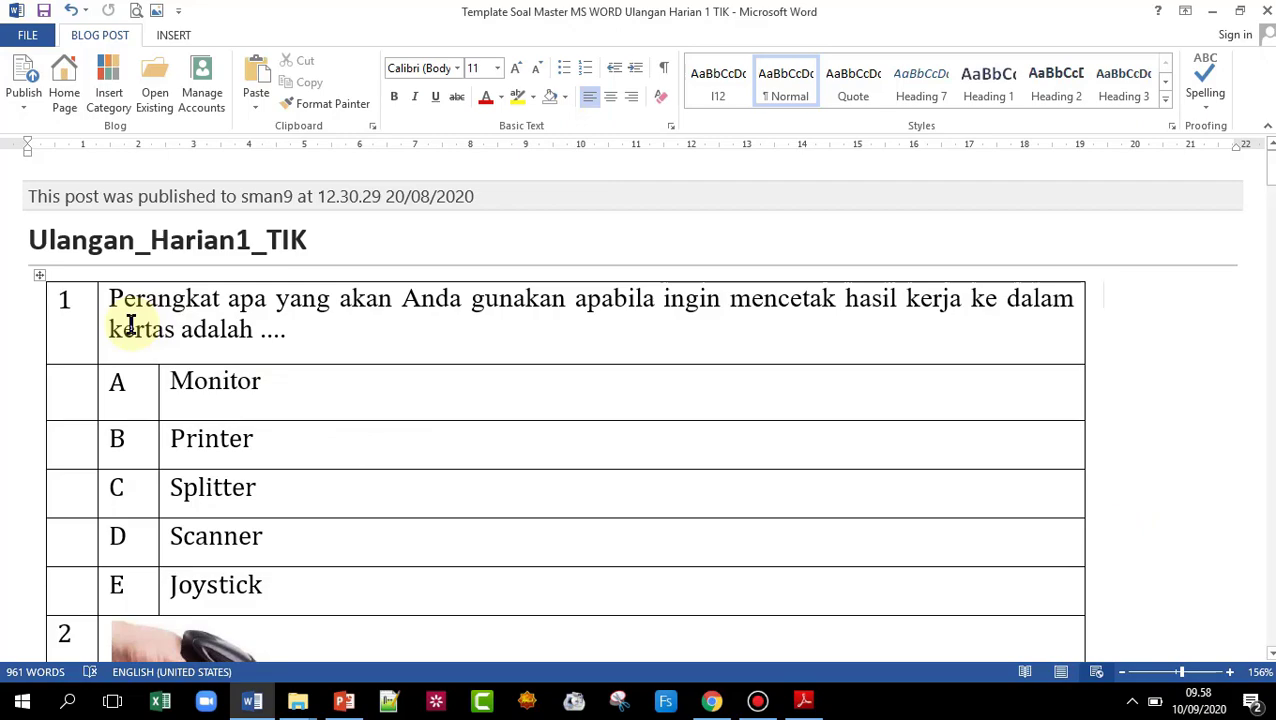
scroll(236, 404, "down", 15)
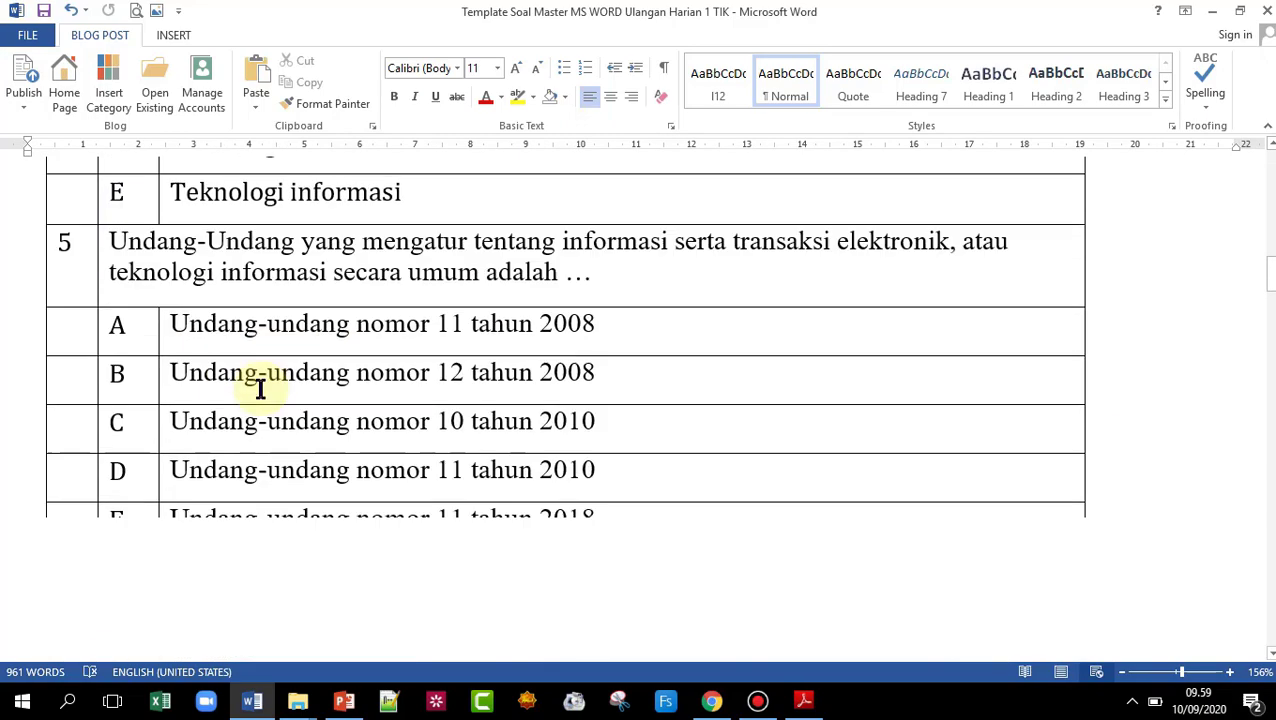
scroll(262, 385, "down", 6)
scroll(265, 381, "down", 12)
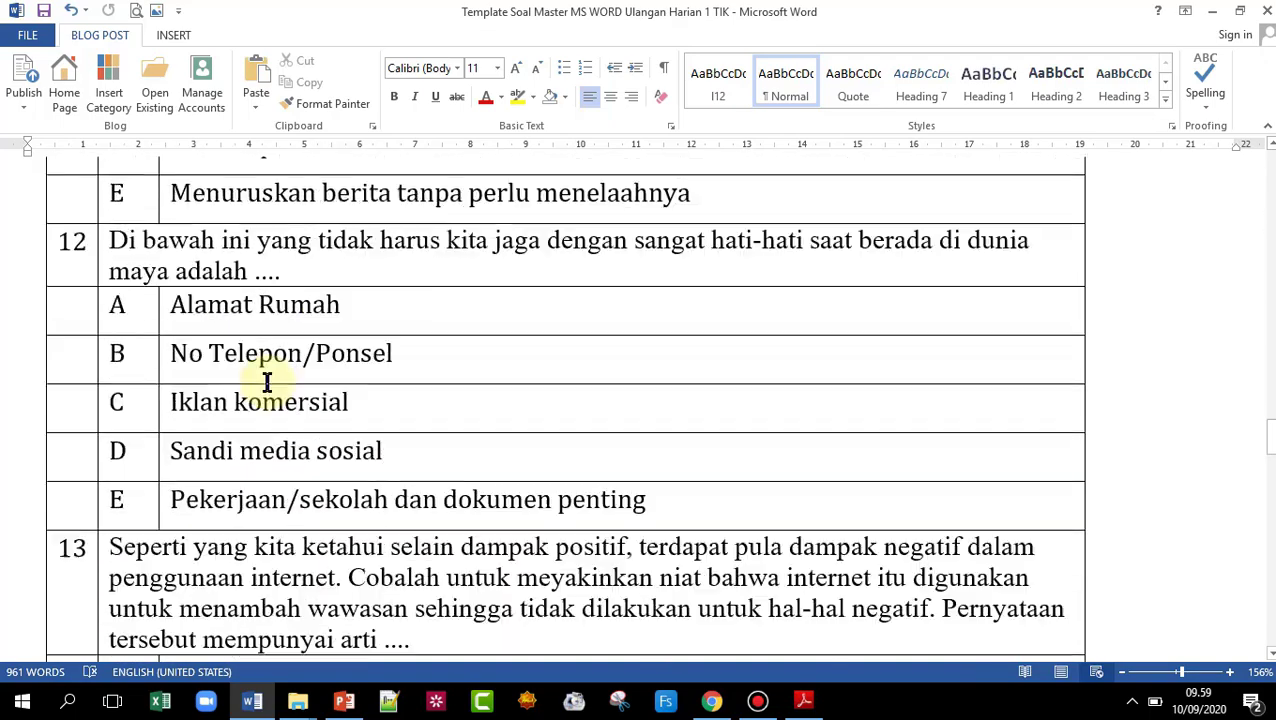
scroll(267, 382, "down", 7)
scroll(269, 382, "up", 20)
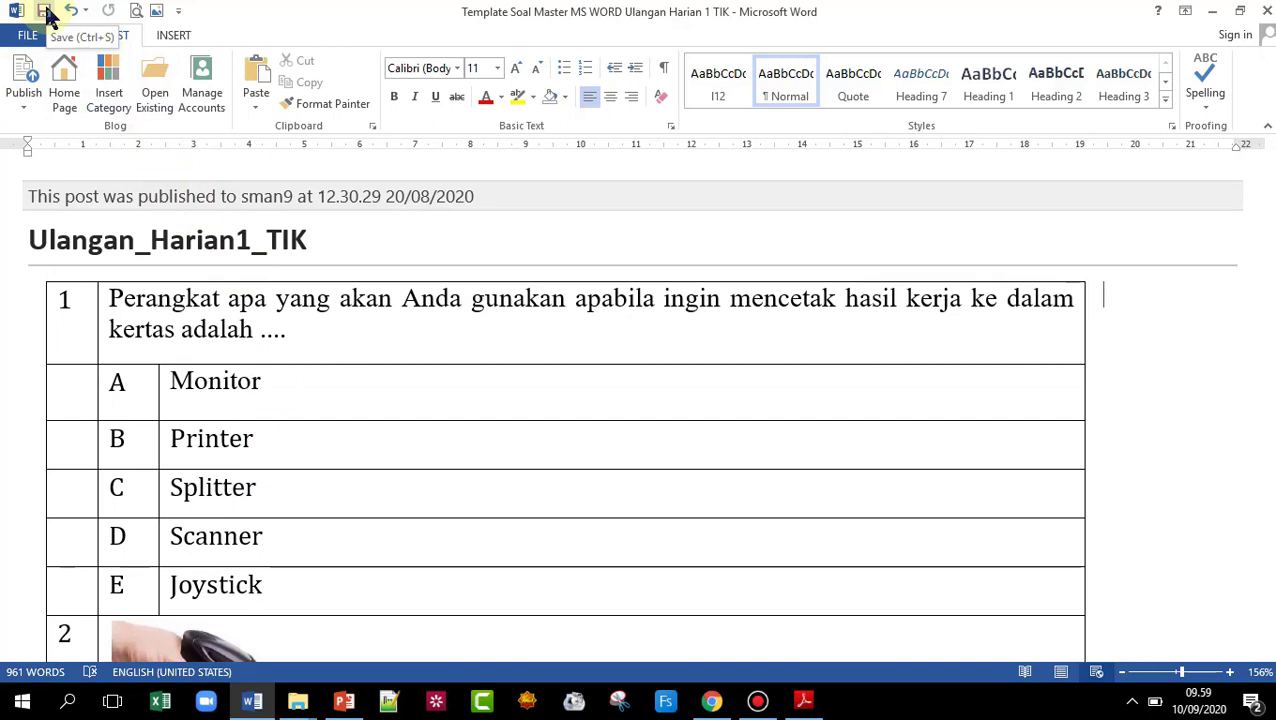
- Save the quiz document and republish it to the blog, stamped 09.59.27 10/09/2020
left_click(45, 12)
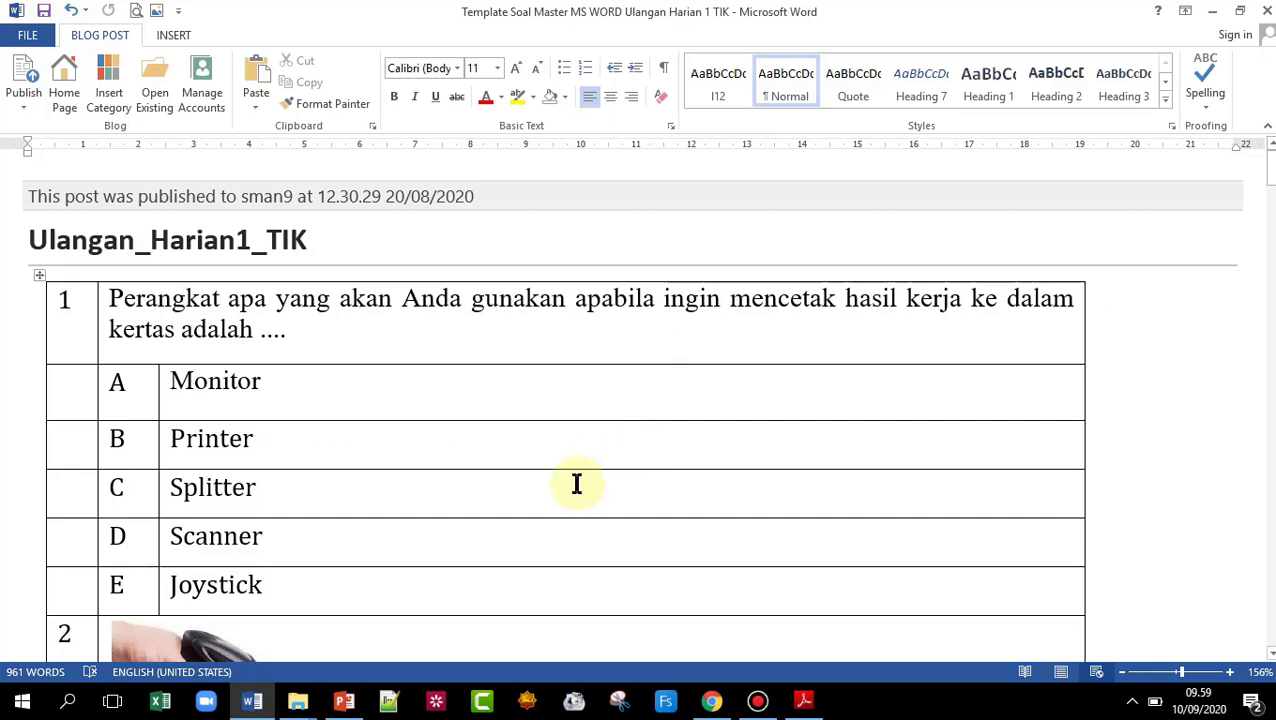
left_click(26, 78)
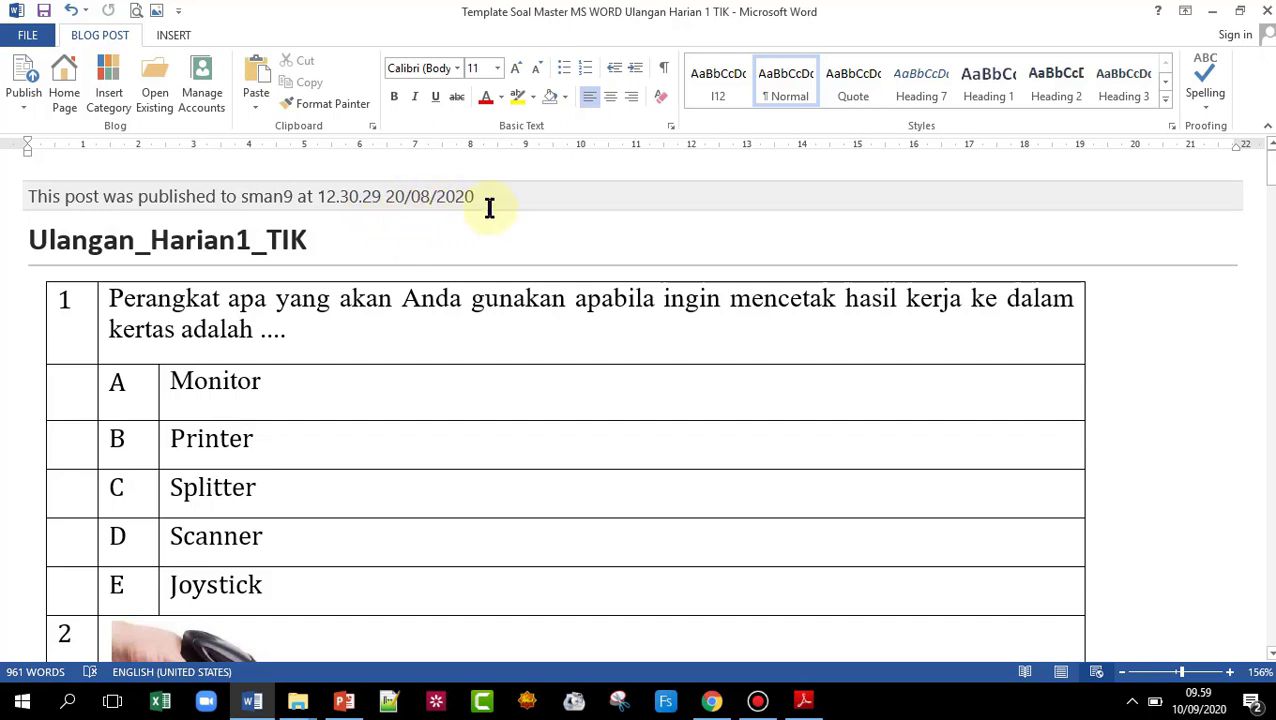
left_click(30, 82)
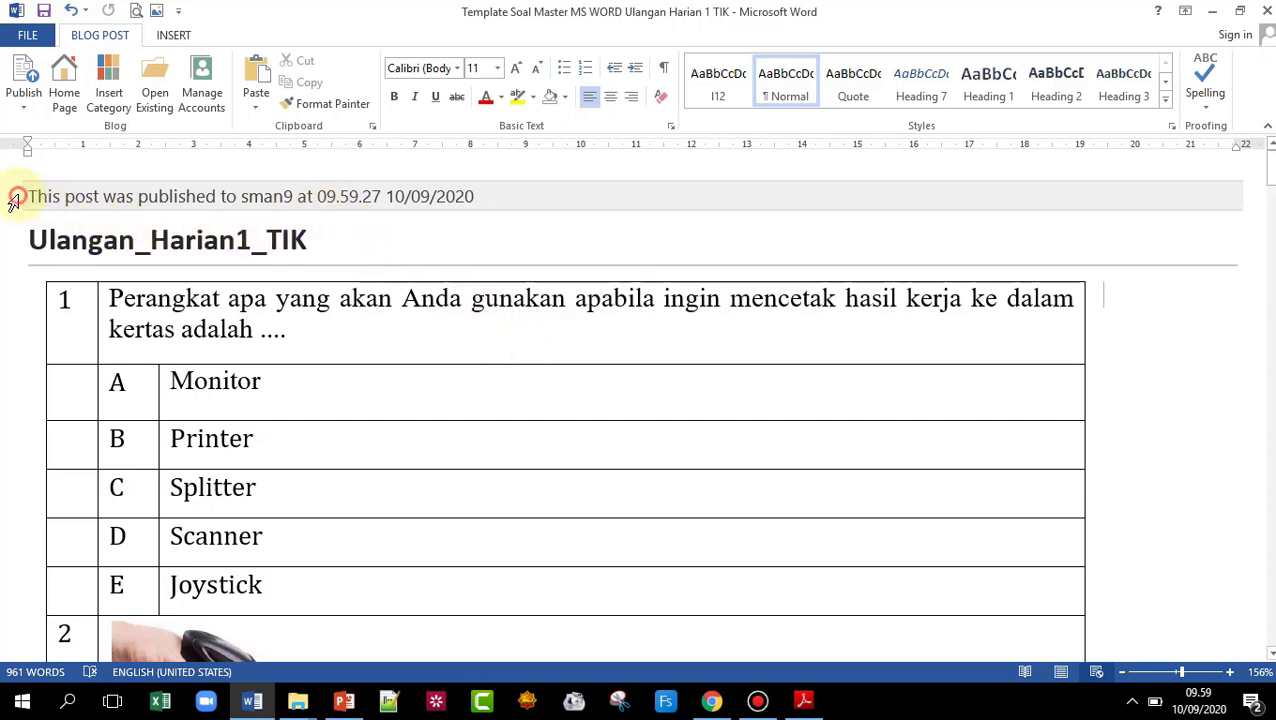
- Check the published-status line and post title, then switch to the CBT SMAN 9 Jakarta folder
left_click(40, 205)
left_click(507, 239)
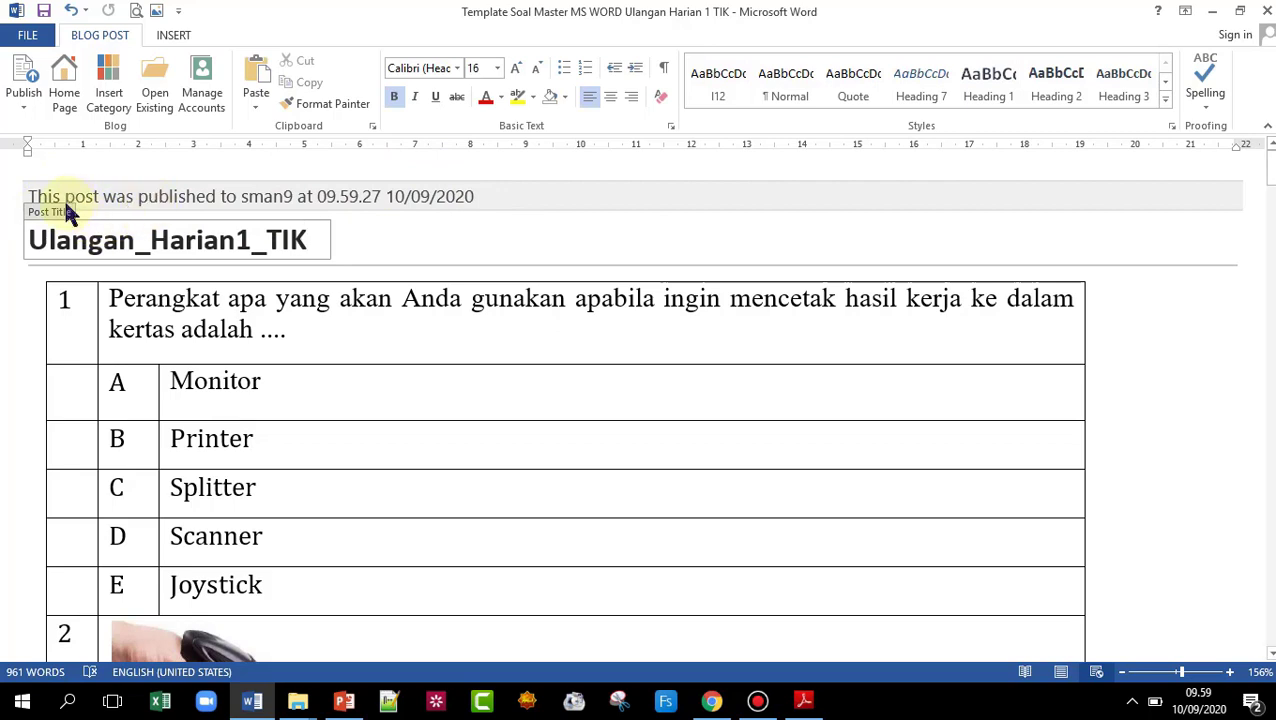
left_click(580, 190)
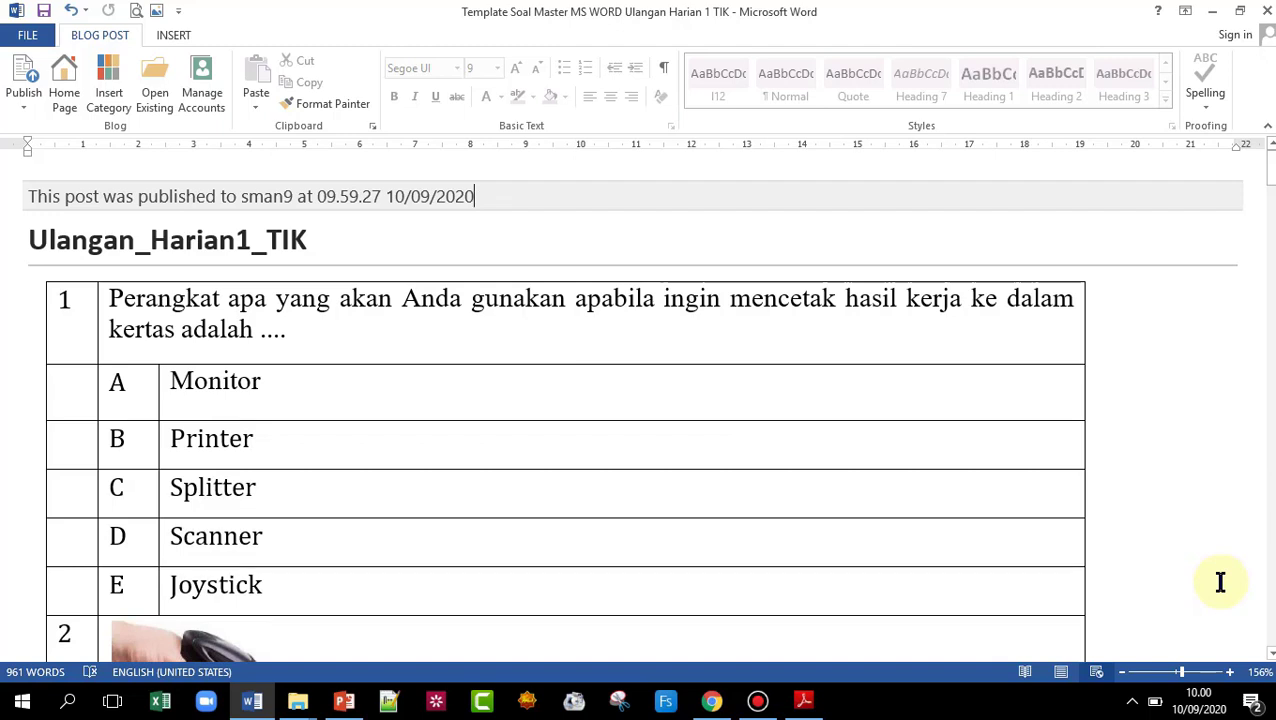
key("alt+Tab")
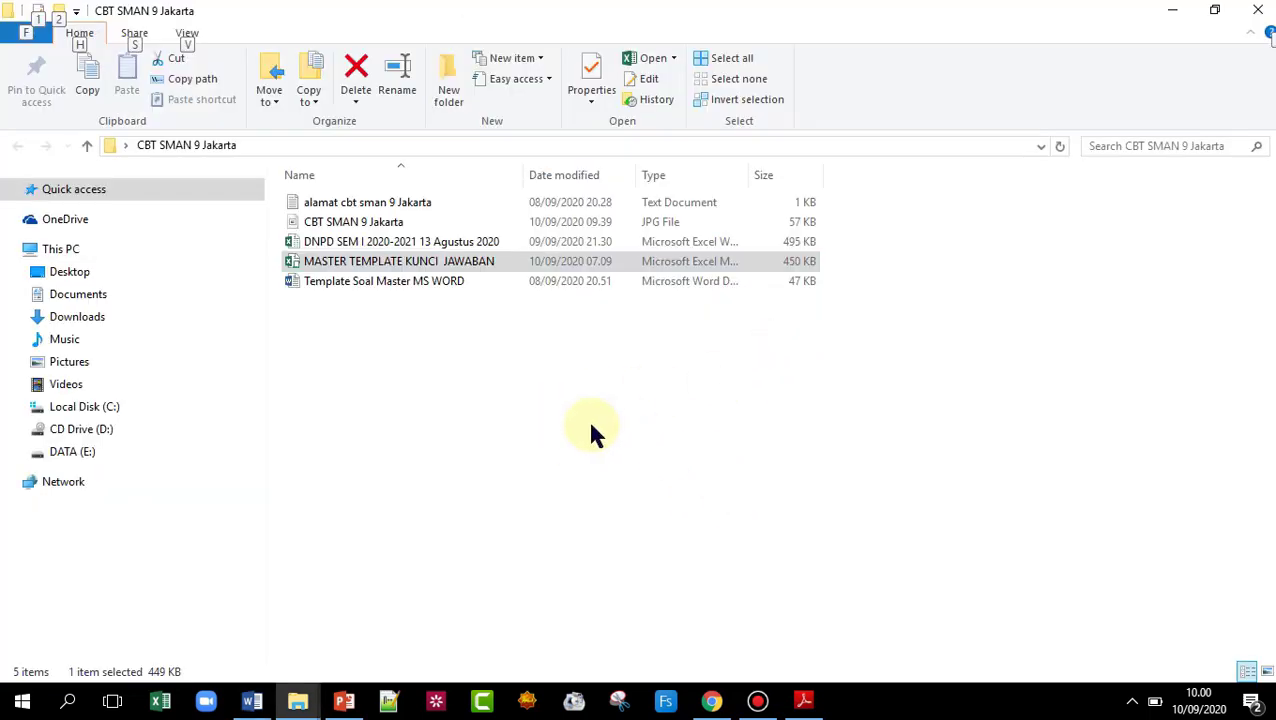
- Open MASTER TEMPLATE KUNCI JAWABAN, inspect test code PH1_X_BTIK in D2, and return to Word
left_click(613, 468)
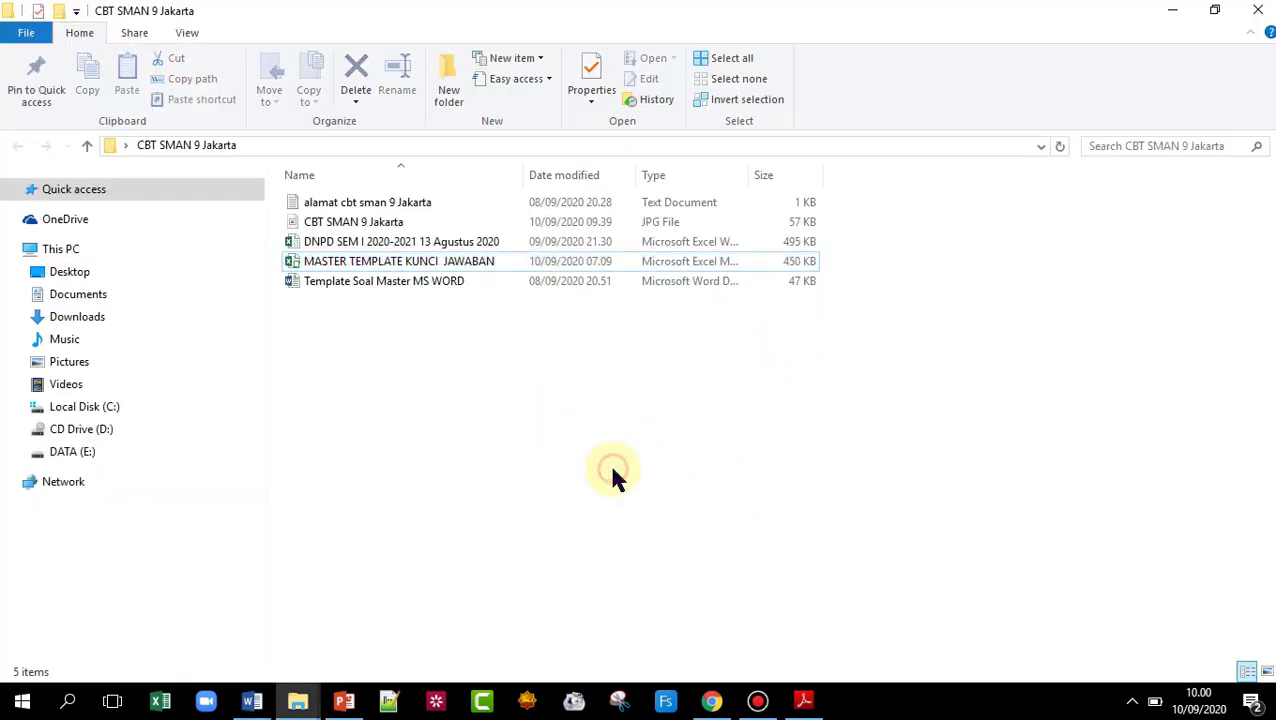
double_click(336, 266)
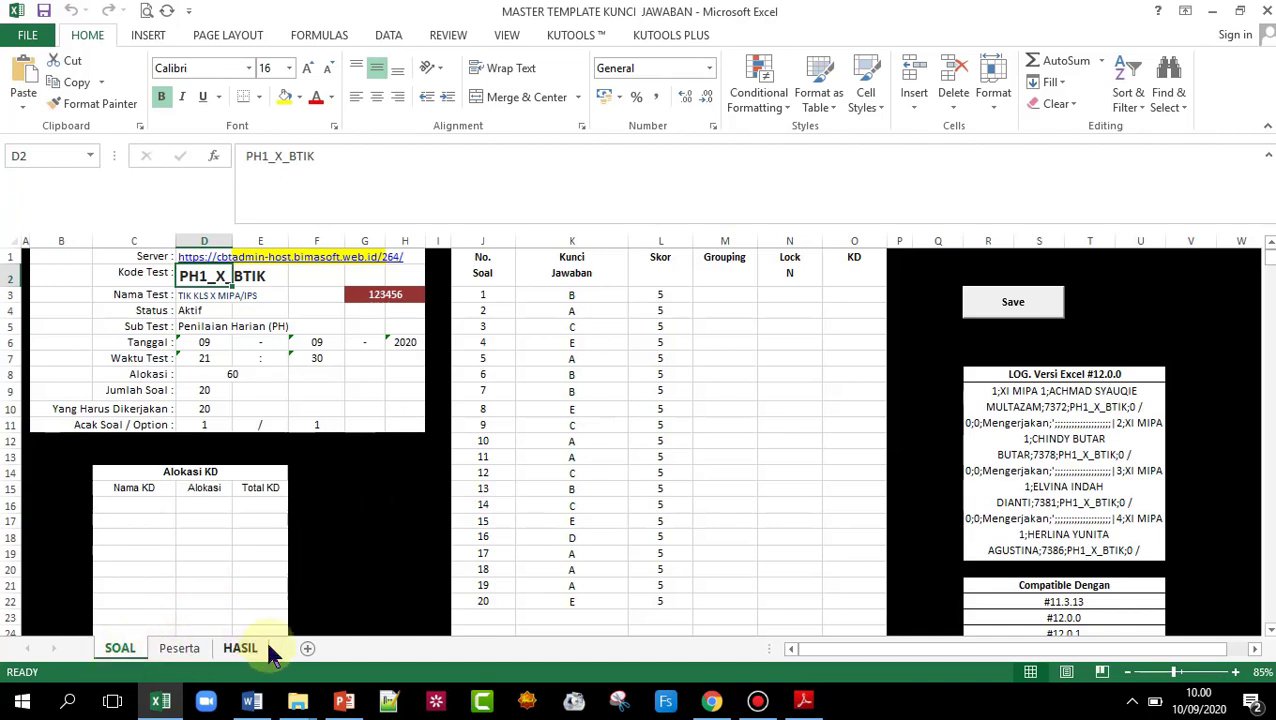
left_click(269, 283)
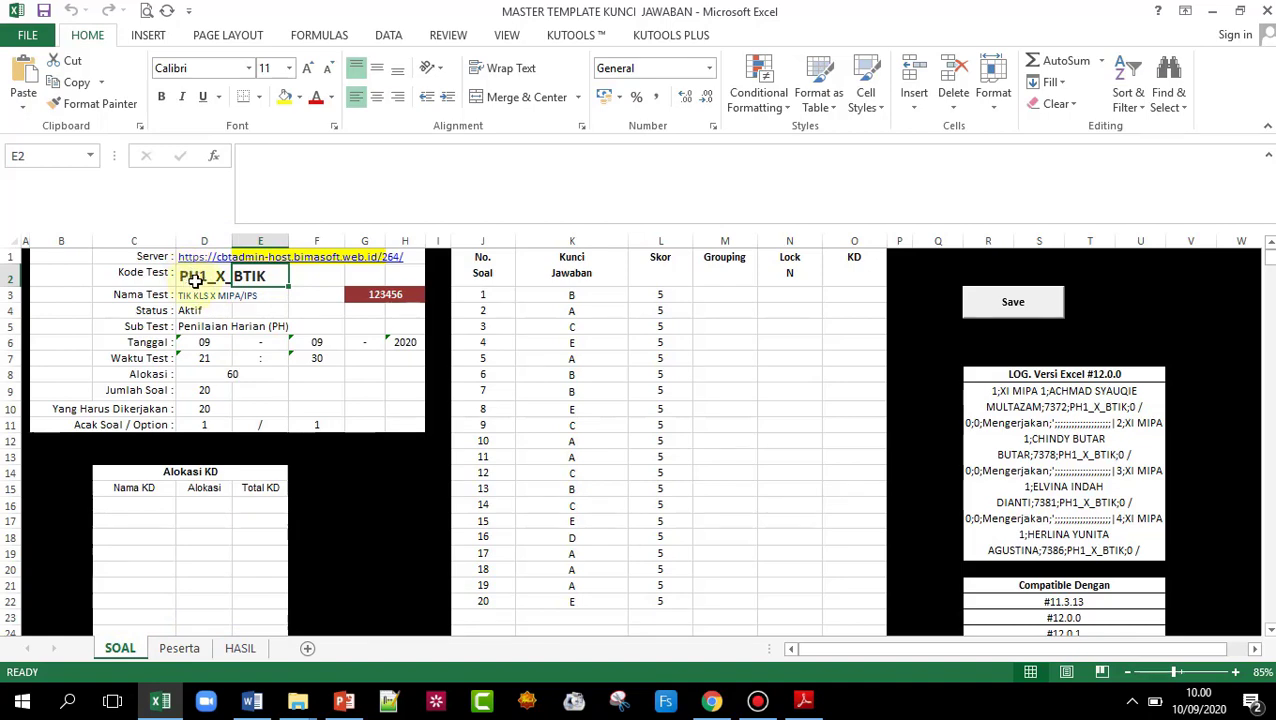
left_click(197, 282)
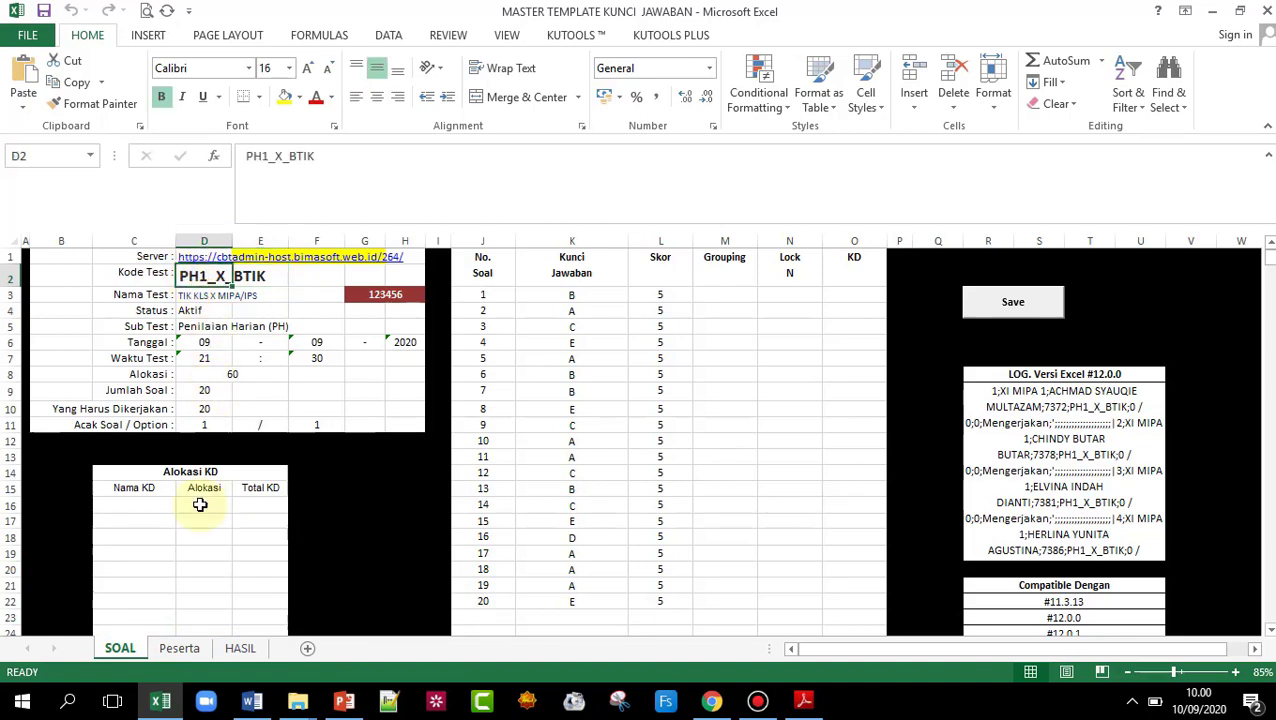
left_click(252, 700)
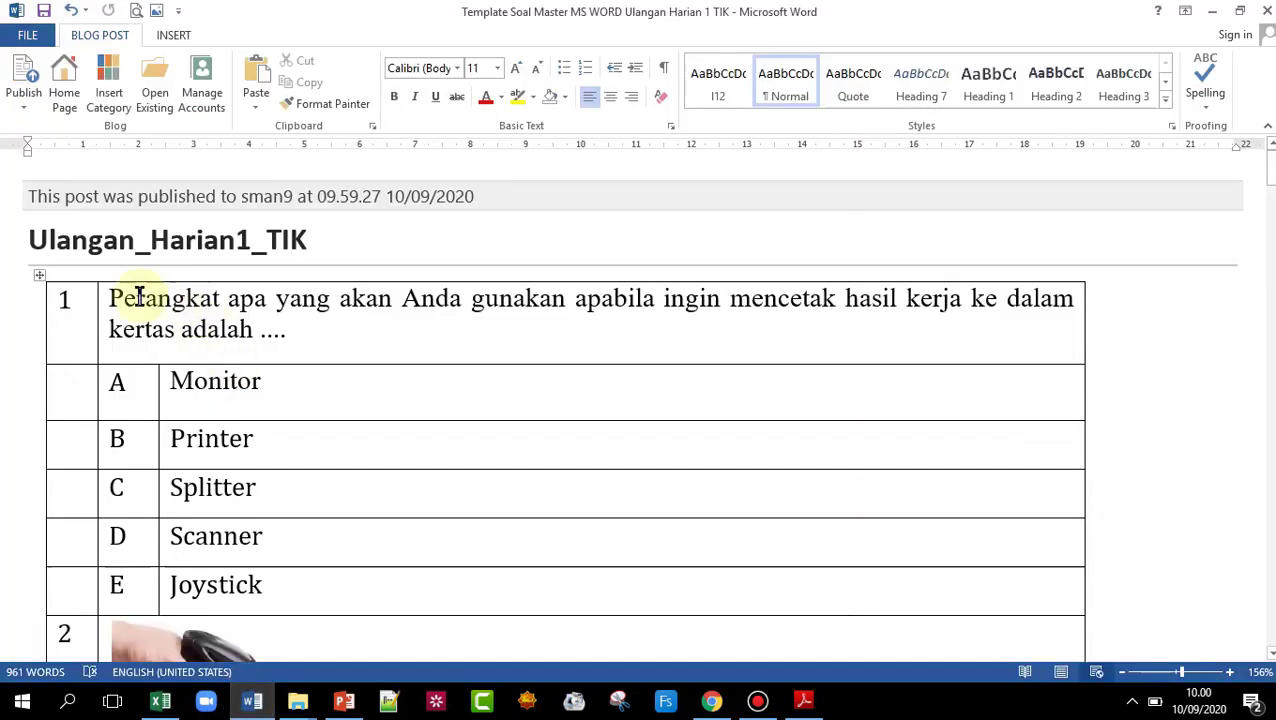
- Copy the Word post title Ulangan_Harian1_TIK
left_click_drag(29, 240, 302, 238)
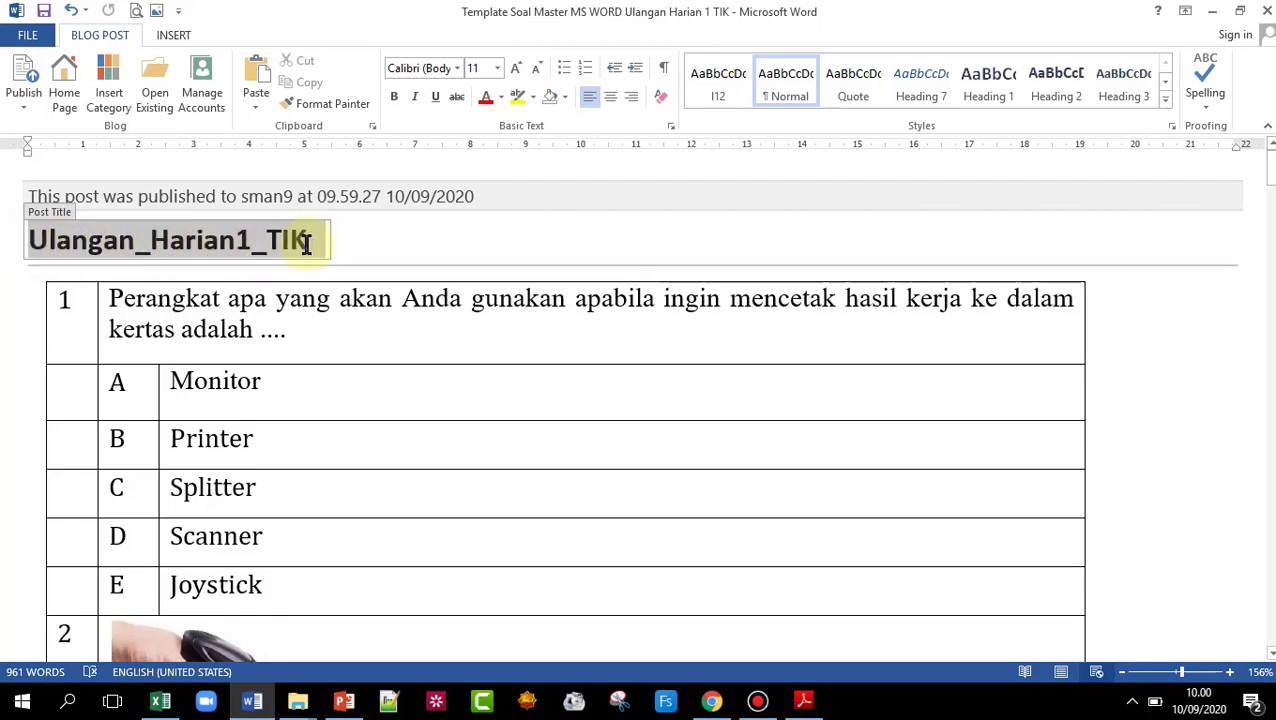
right_click(296, 246)
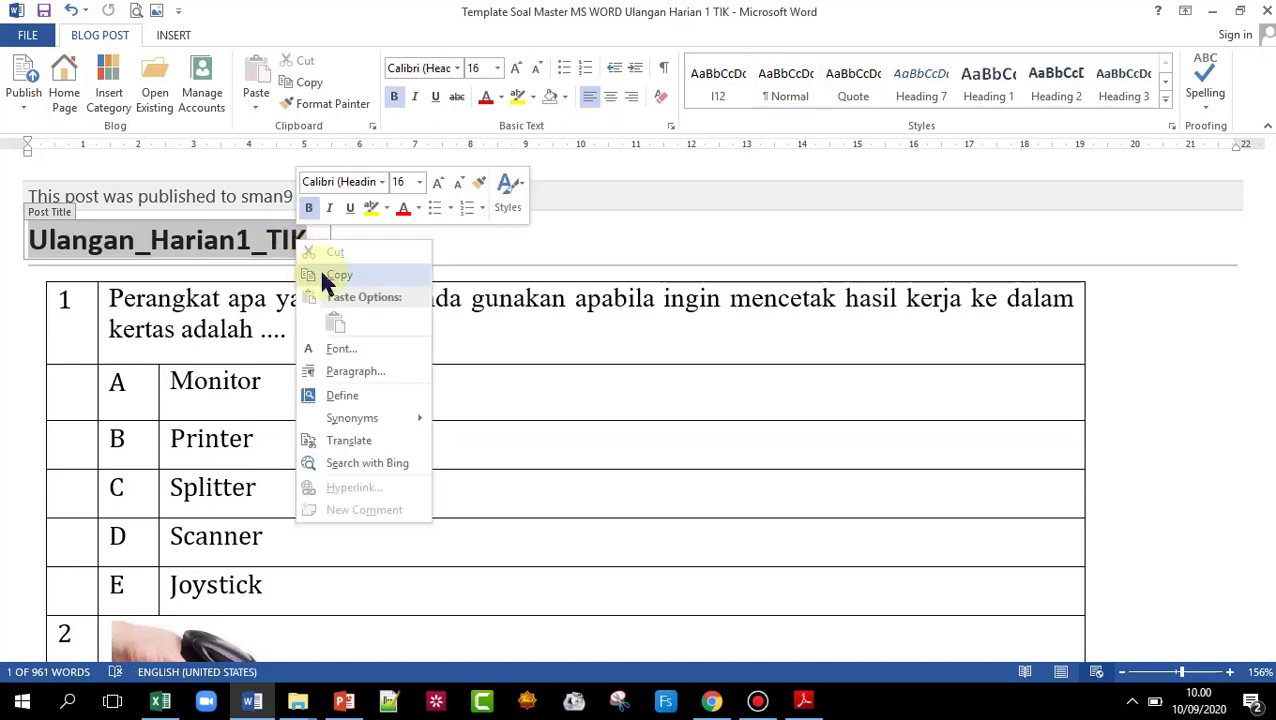
left_click(324, 275)
- Paste Ulangan_Harian1_TIK over PH1_X_BTIK as the Kode Test in D2
left_click(163, 703)
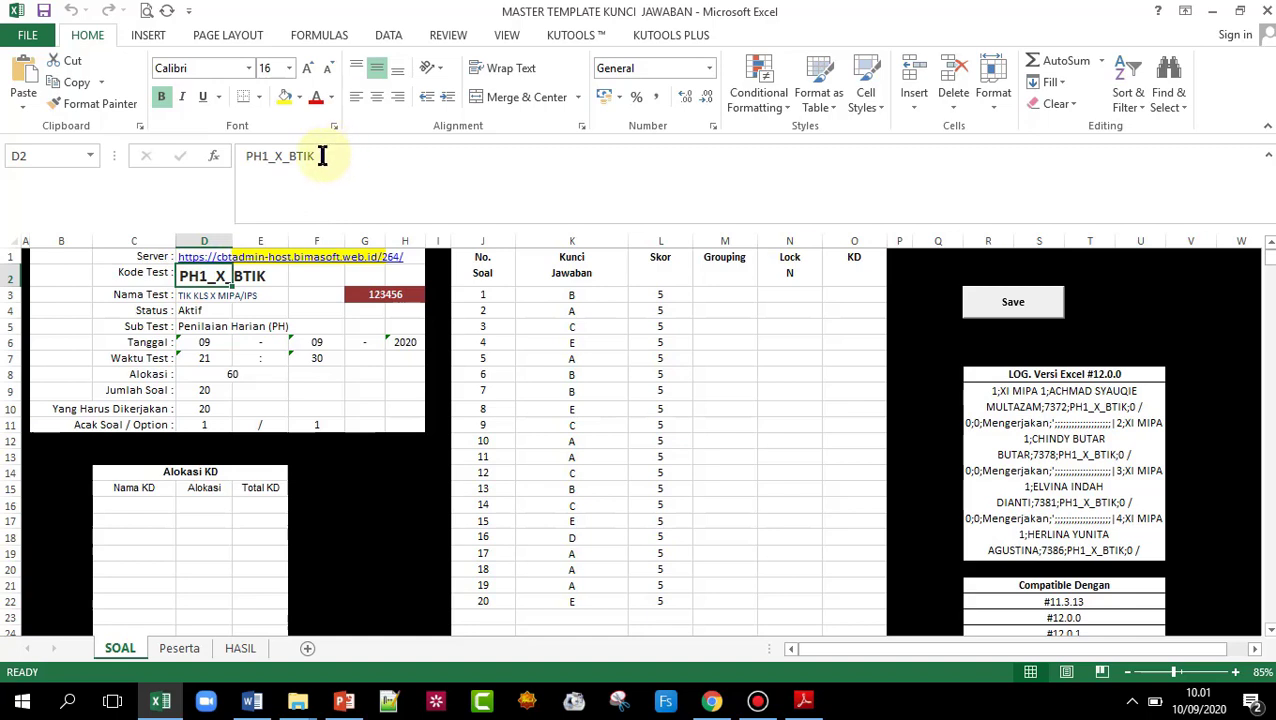
double_click(238, 162)
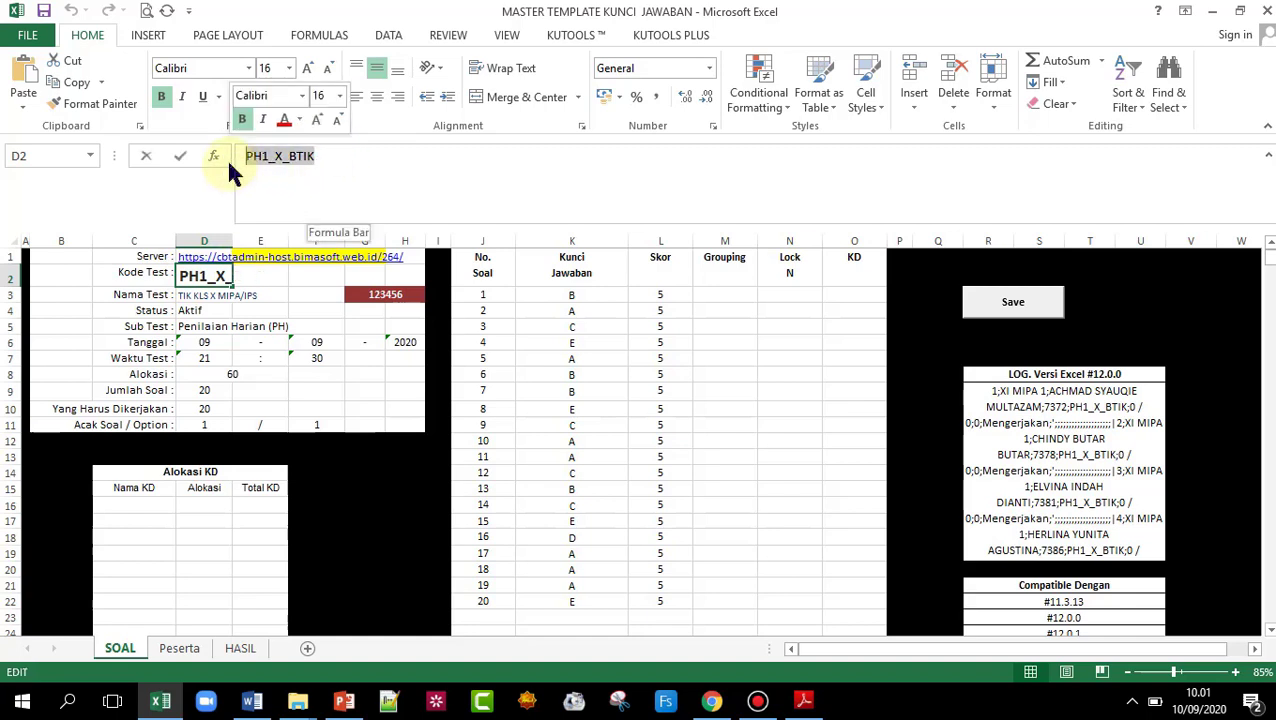
right_click(296, 165)
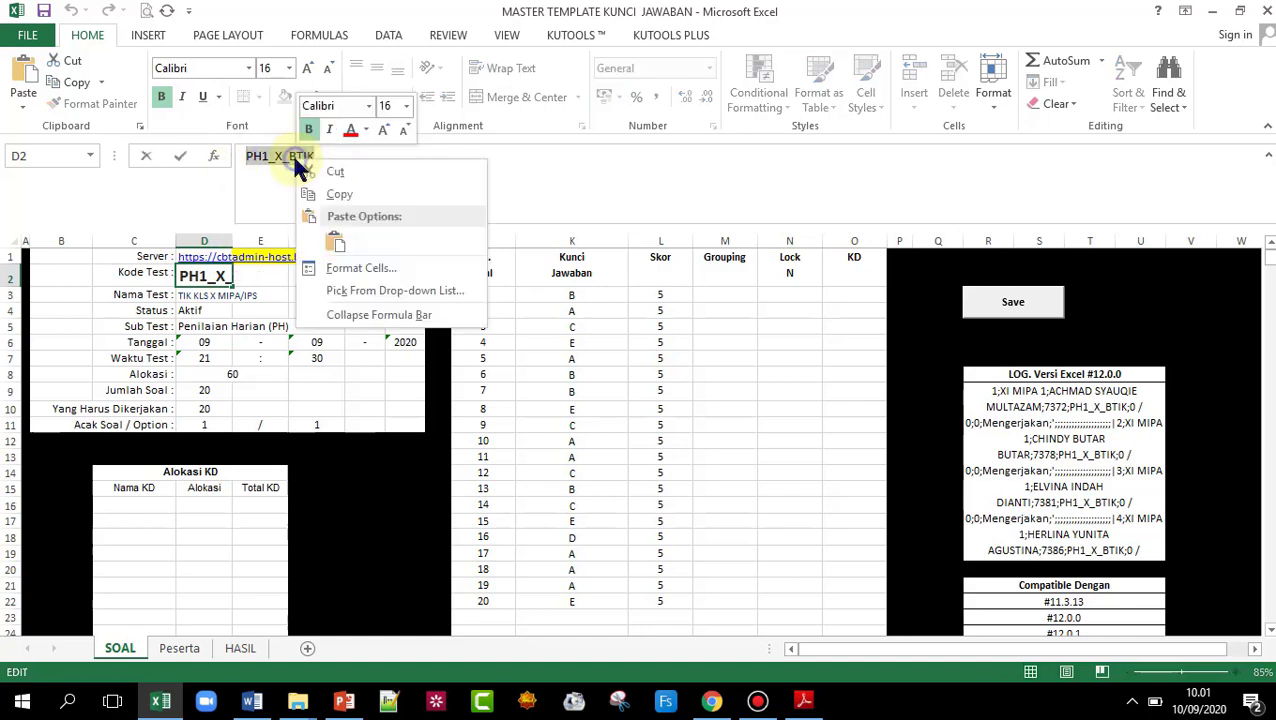
left_click(335, 242)
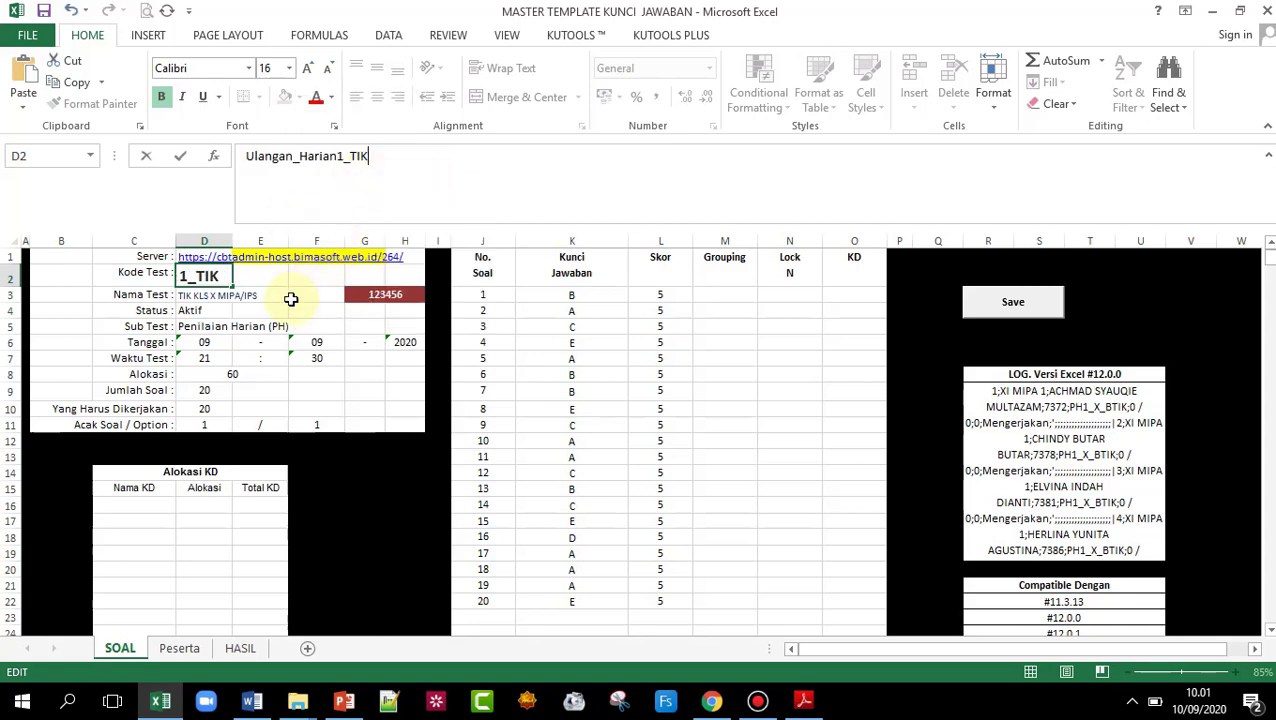
left_click(262, 311)
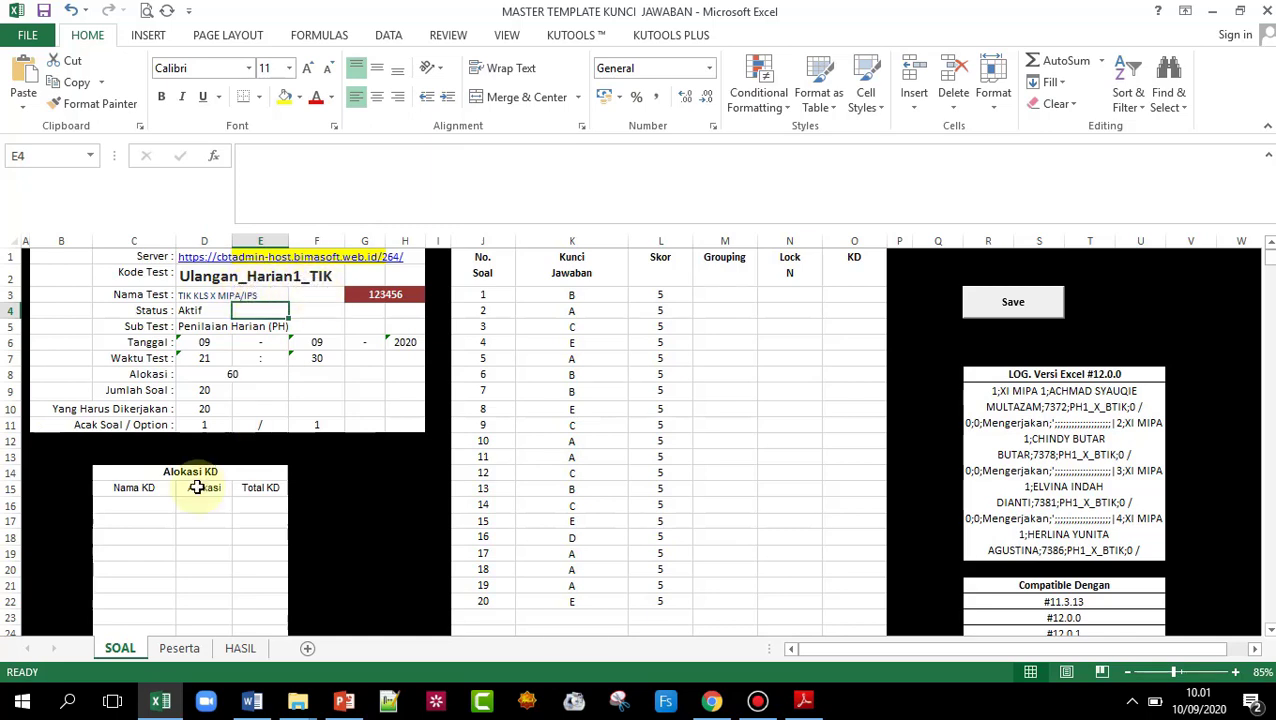
left_click(250, 704)
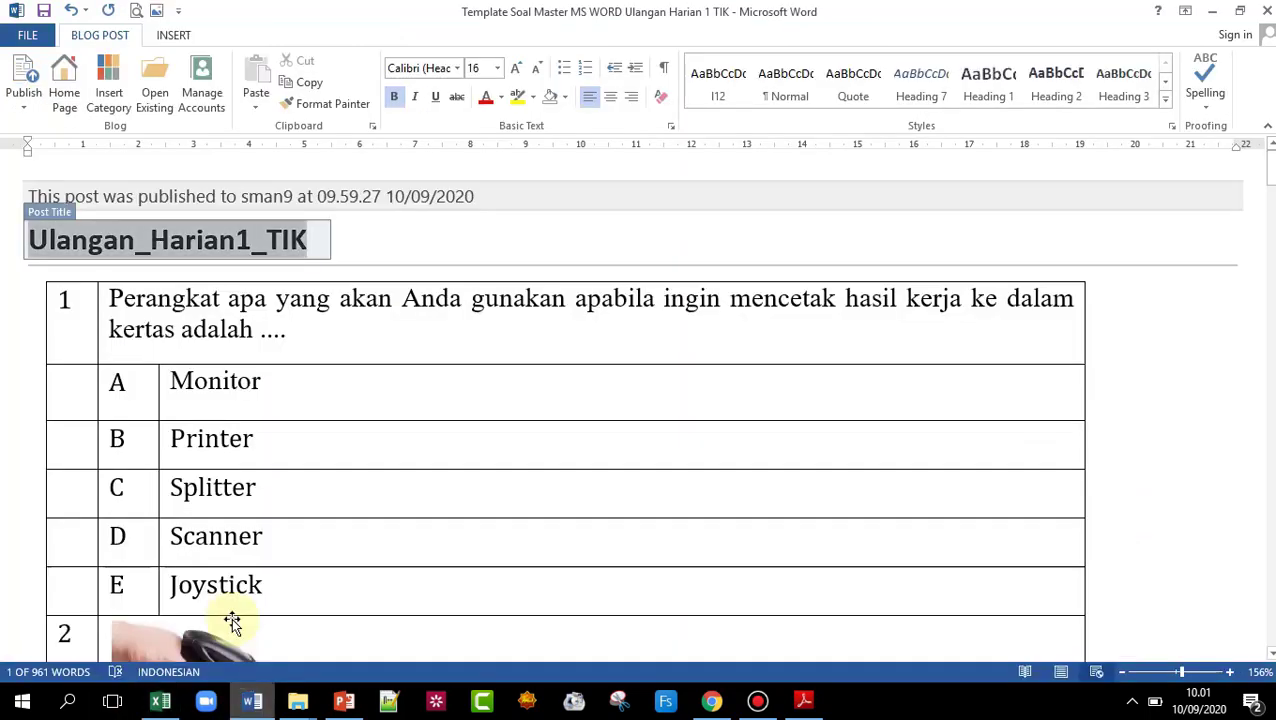
left_click(338, 392)
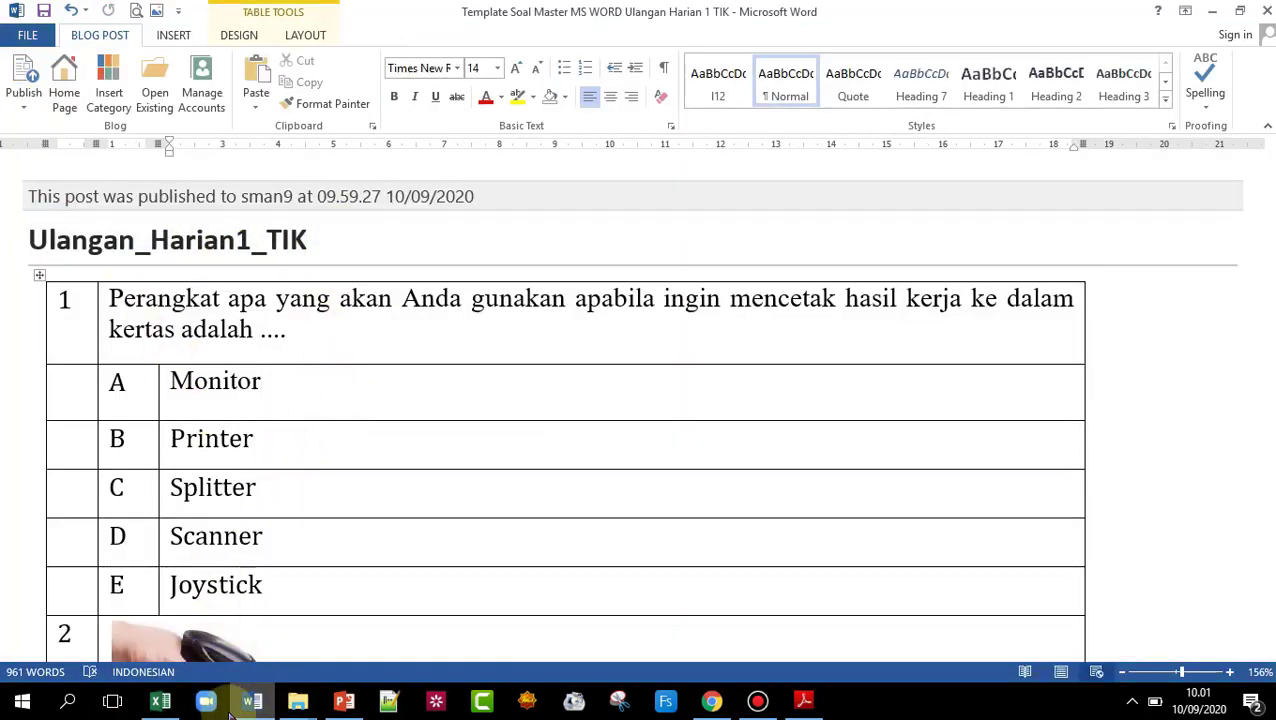
left_click(160, 702)
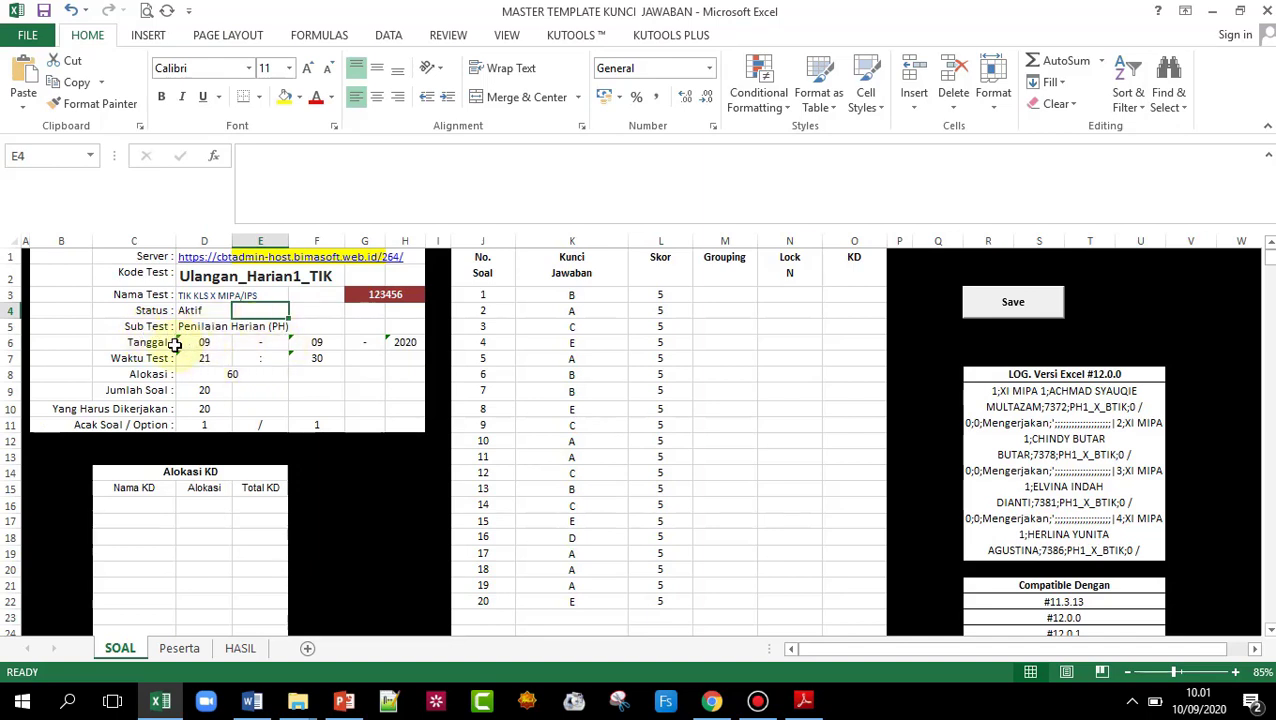
- Set the test date's day to 10, giving 10-09-2020
left_click(213, 344)
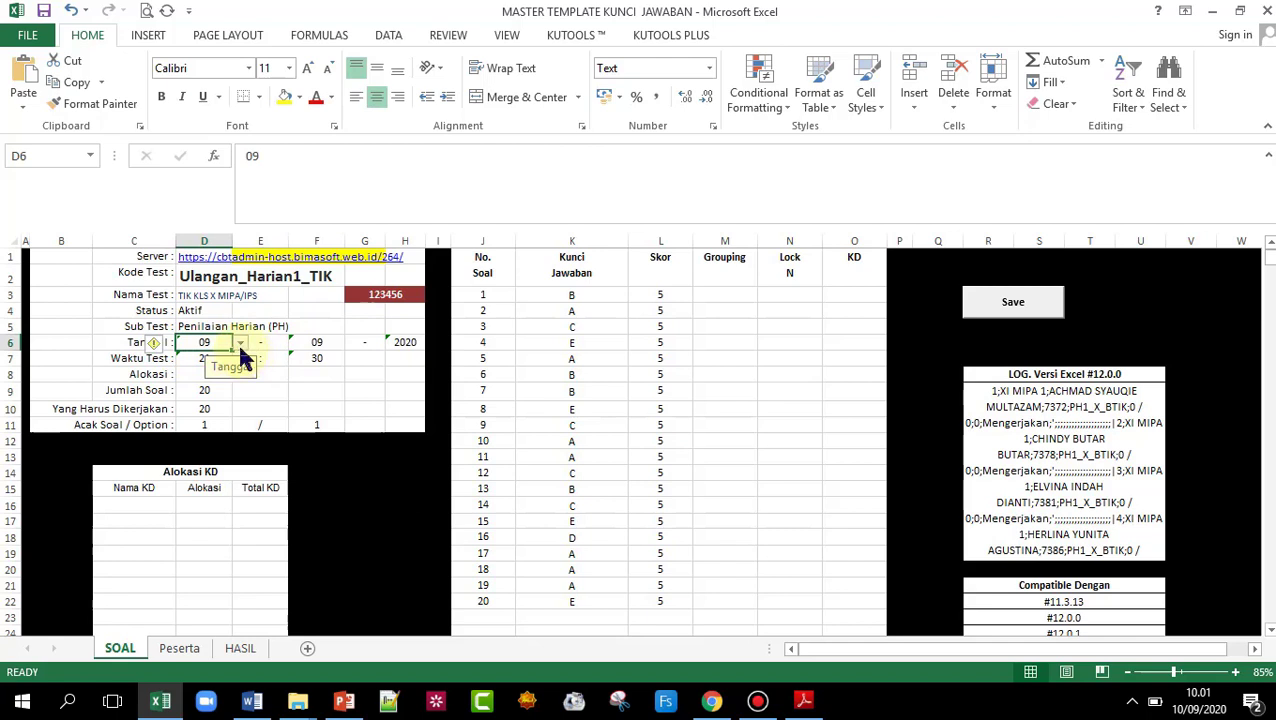
left_click(240, 344)
left_click(222, 366)
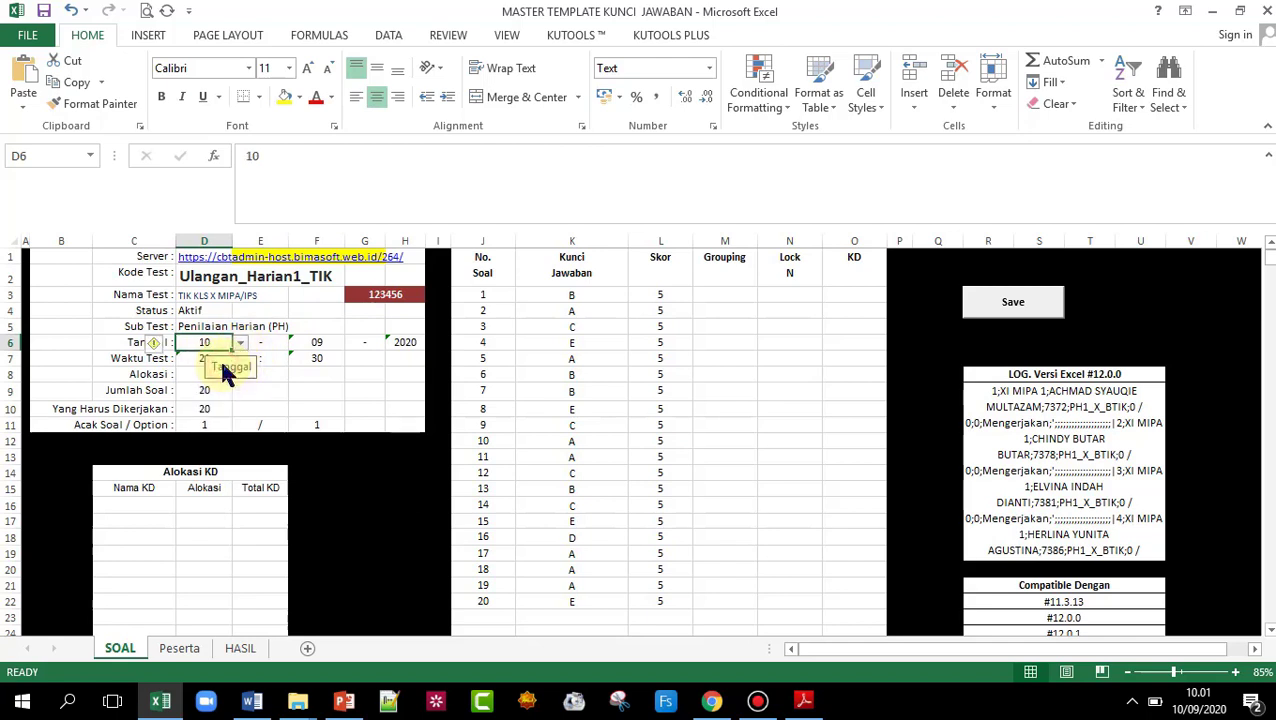
left_click(314, 345)
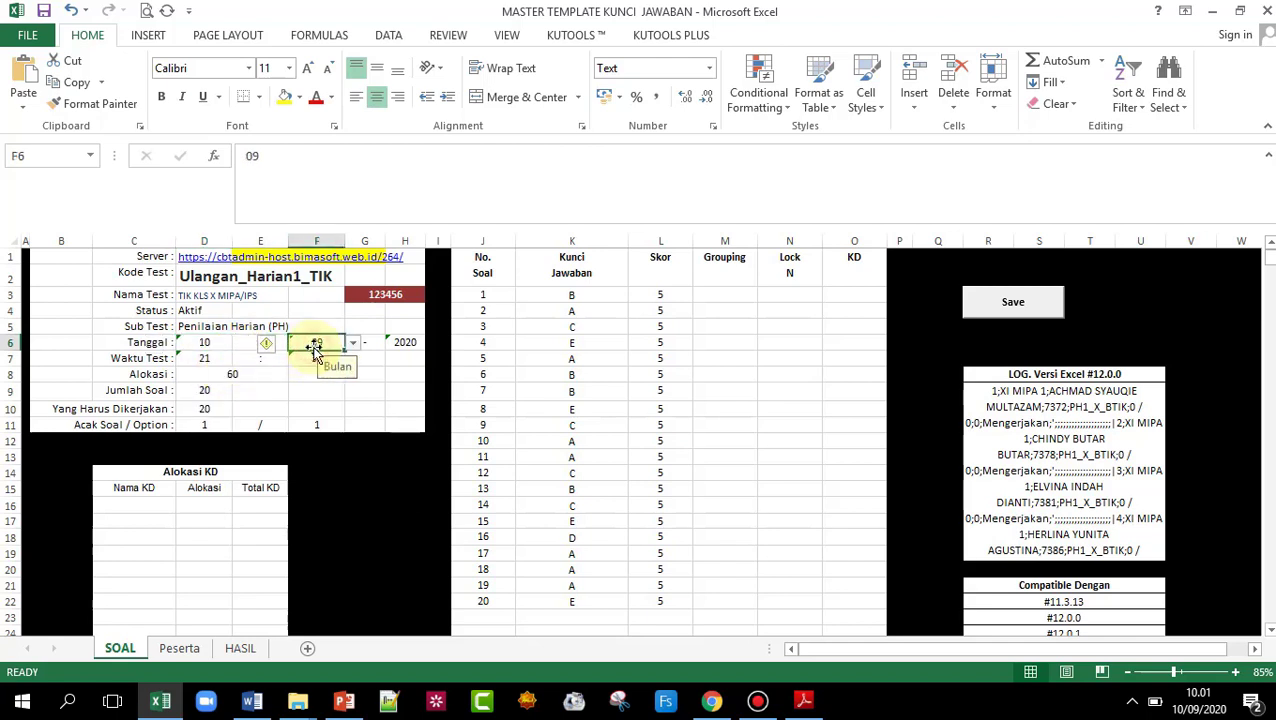
left_click(410, 341)
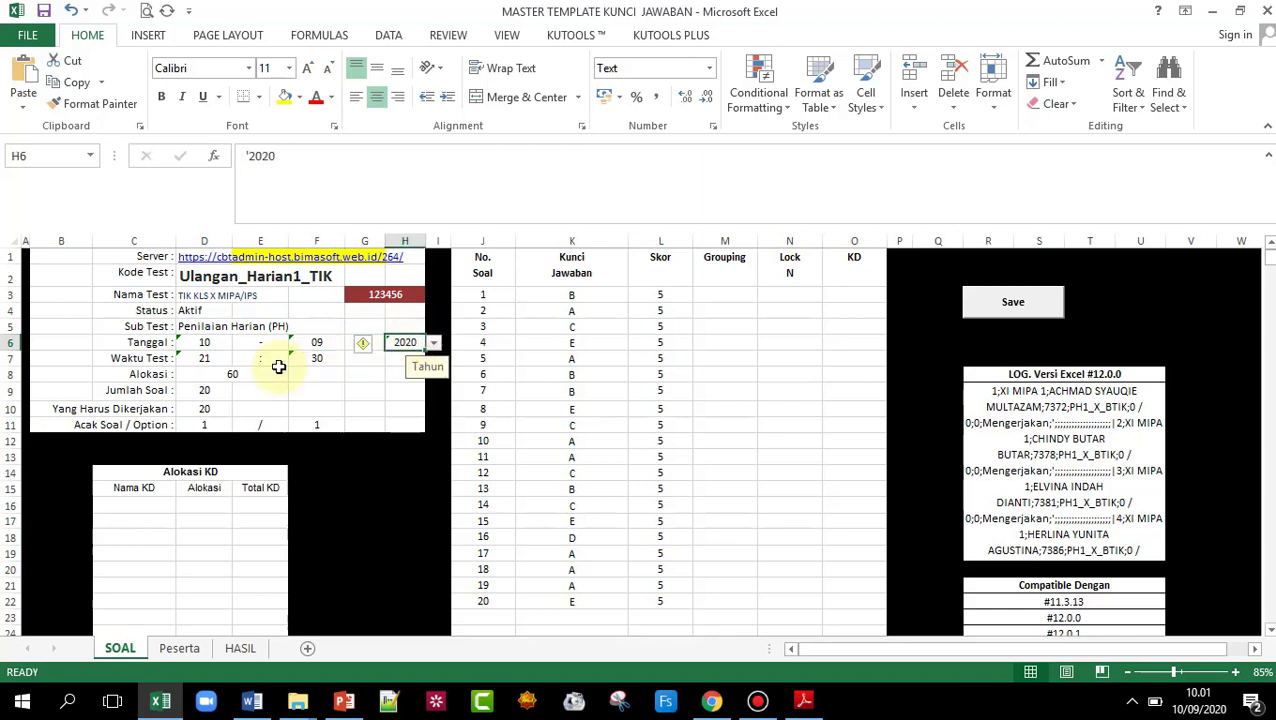
- Set the test start time to 10:15
left_click(208, 360)
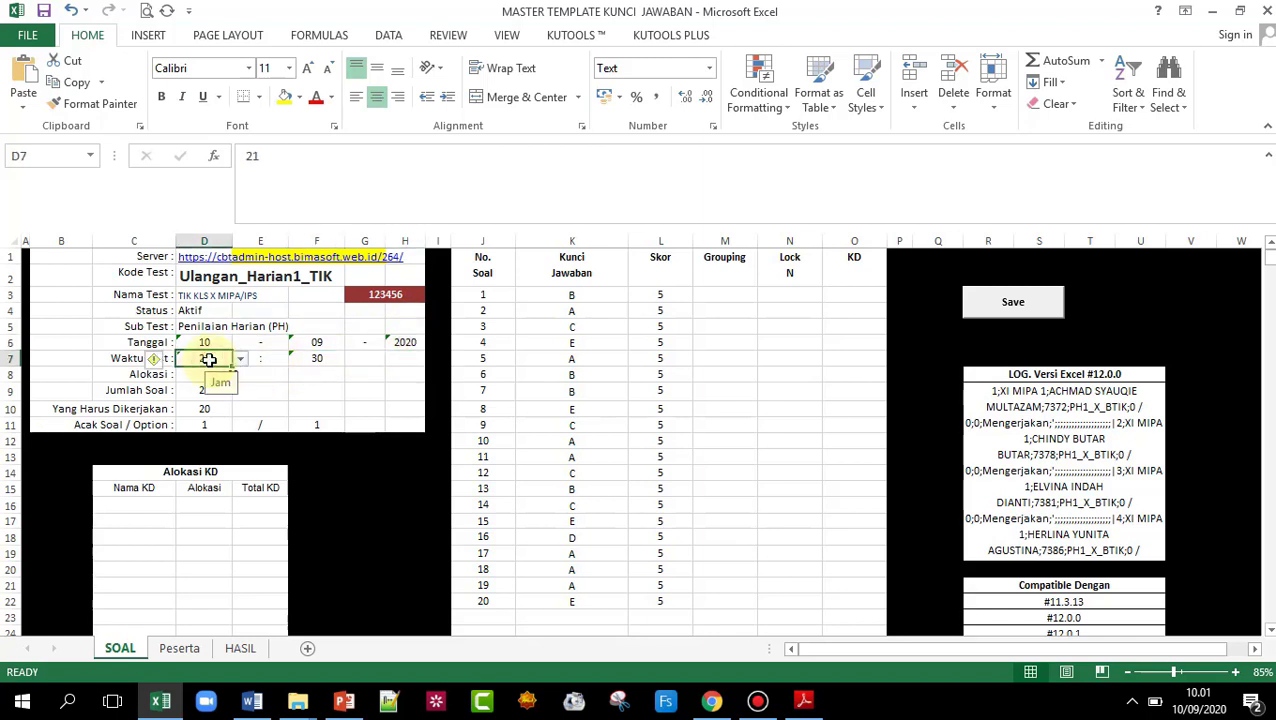
left_click(241, 360)
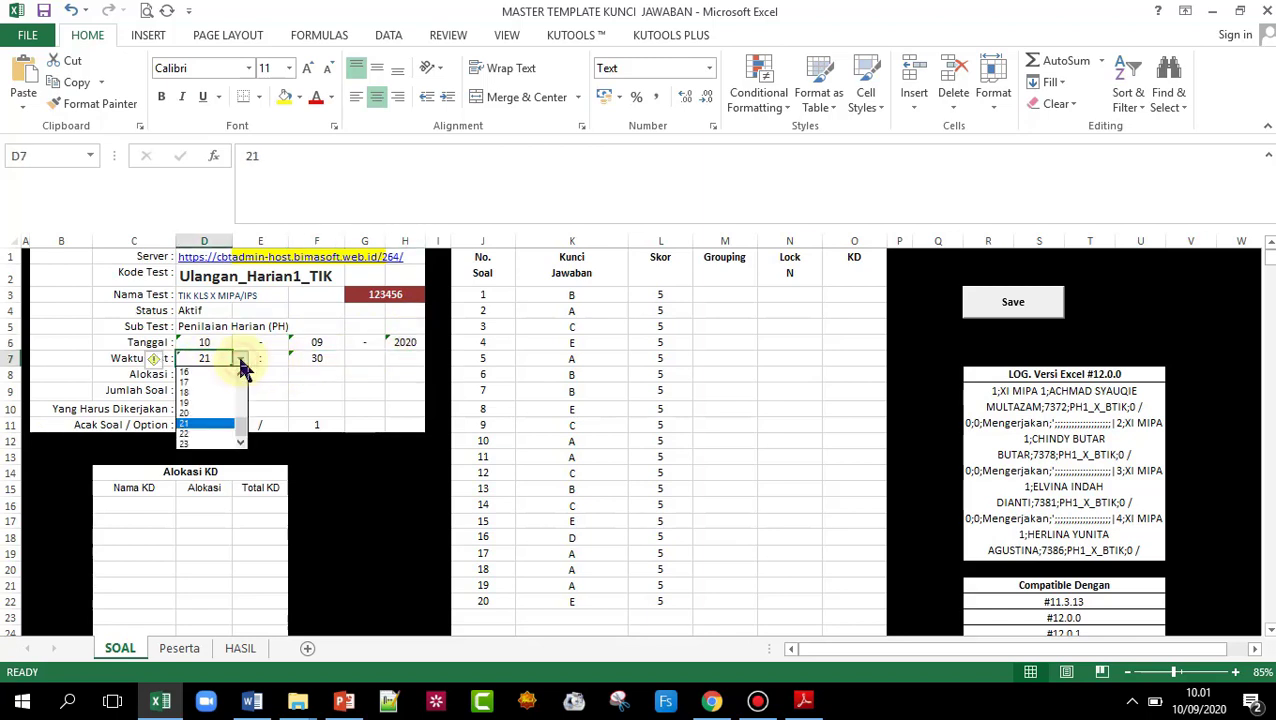
scroll(239, 399, "up", 3)
left_click(236, 398)
left_click(340, 360)
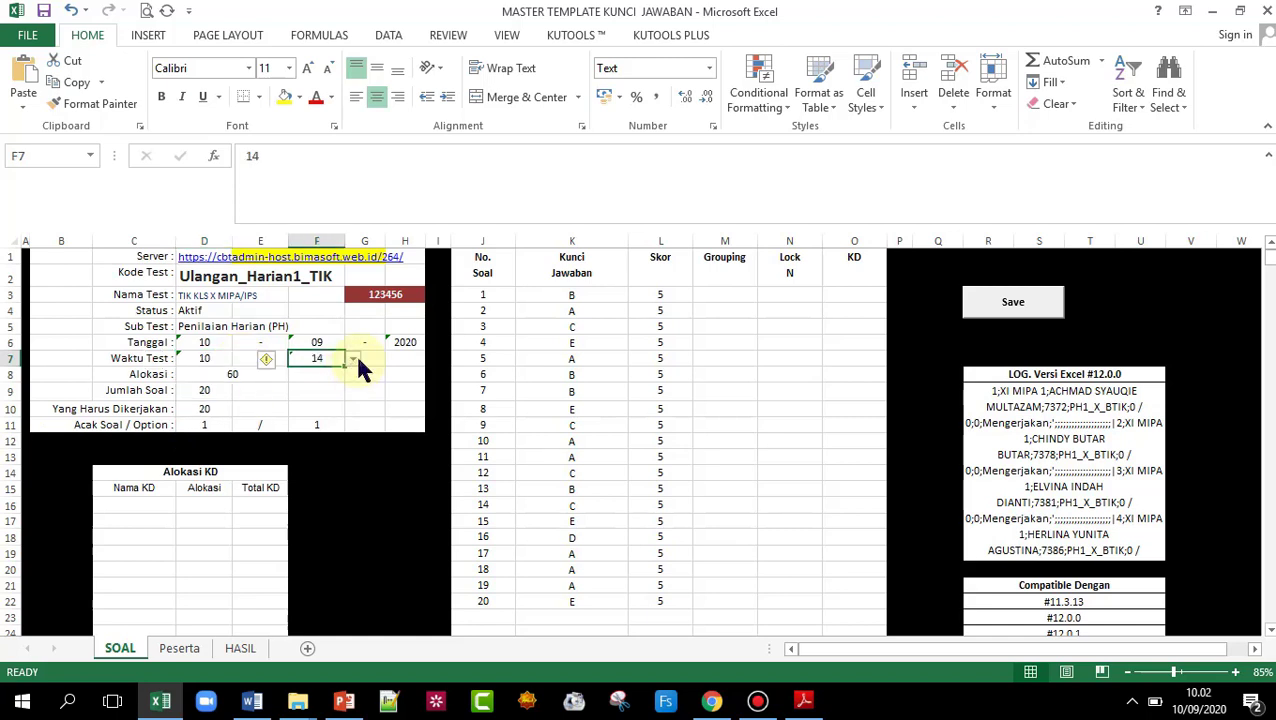
left_click(353, 359)
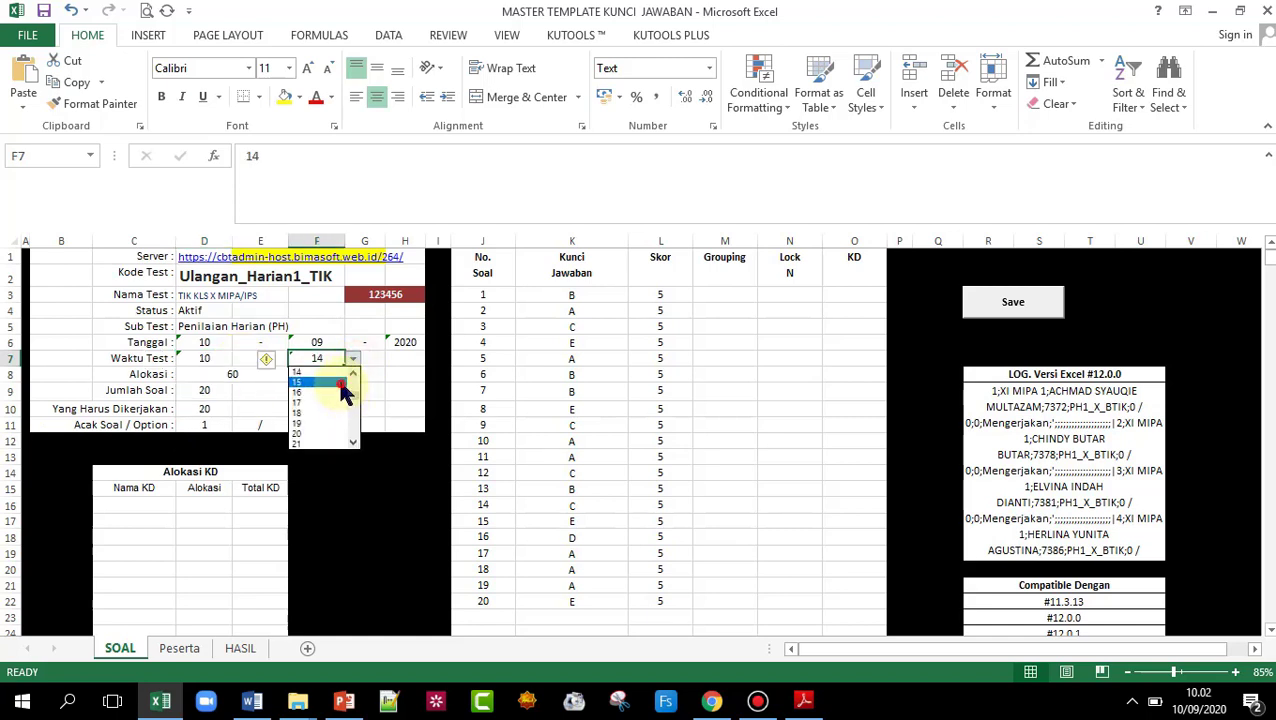
left_click(340, 382)
left_click(384, 392)
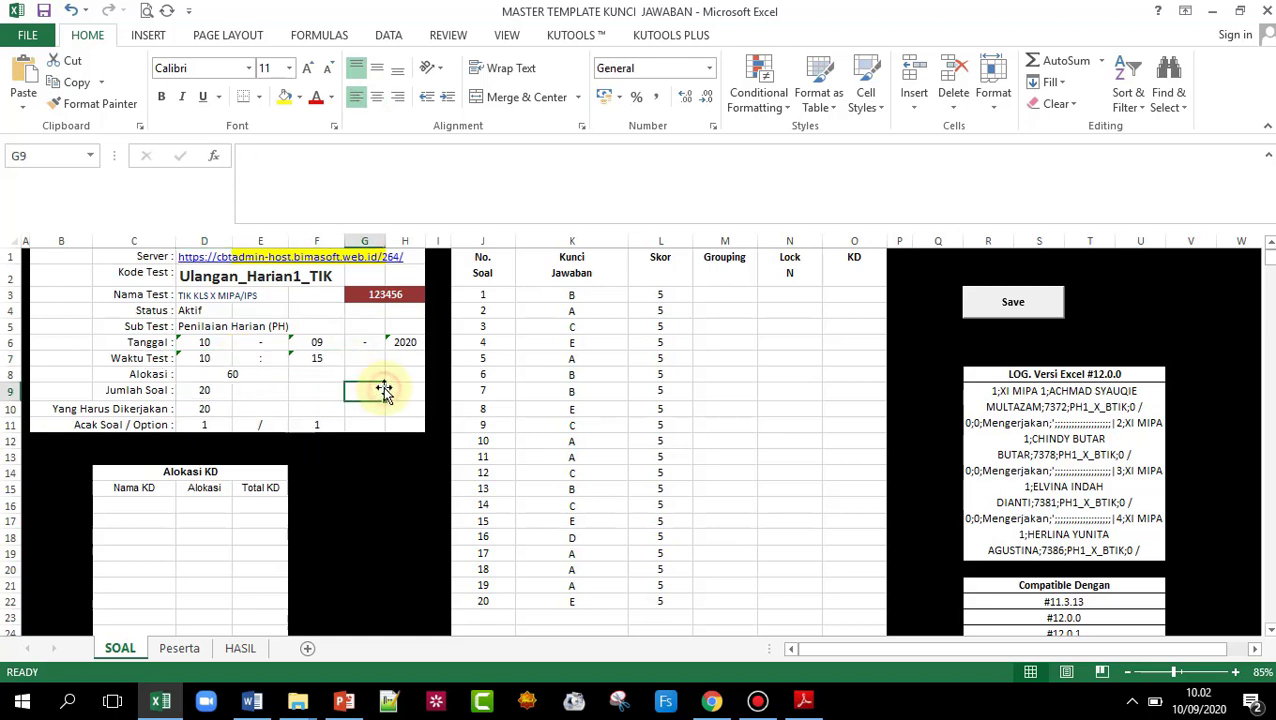
- Check the Alokasi of 60, Jumlah Soal of 20 and questions-to-answer values
left_click(227, 376)
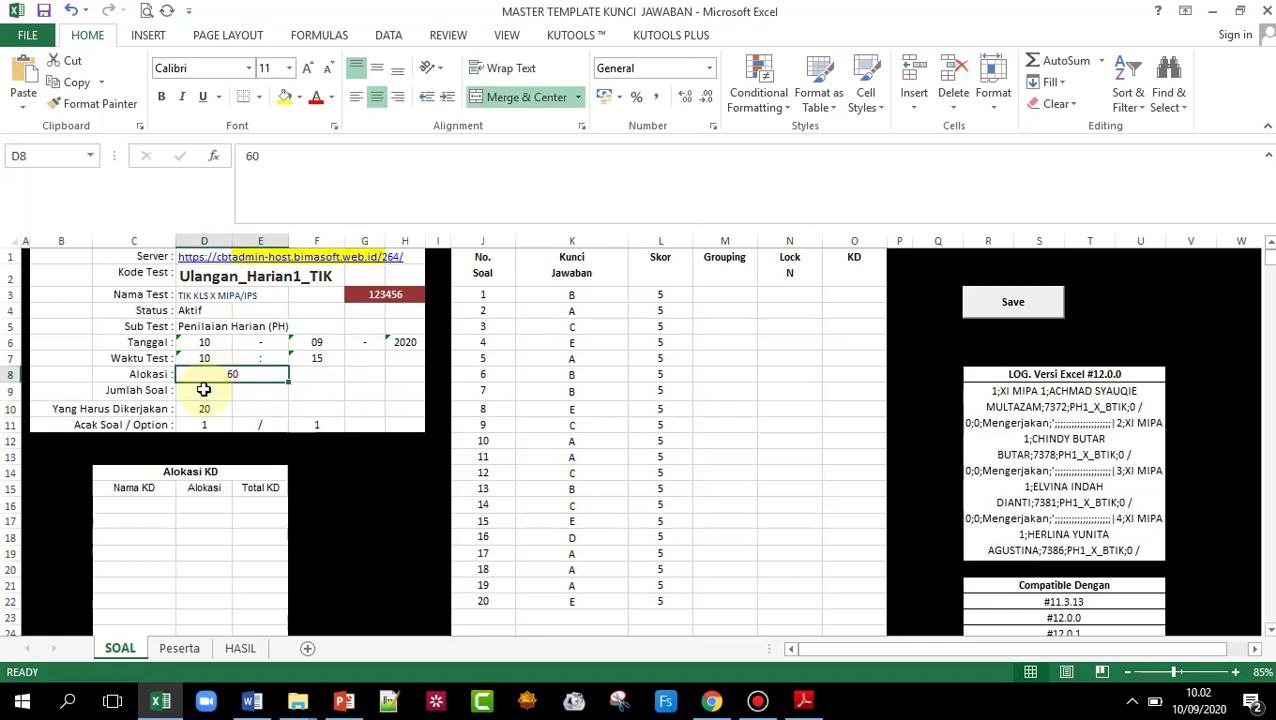
left_click(203, 390)
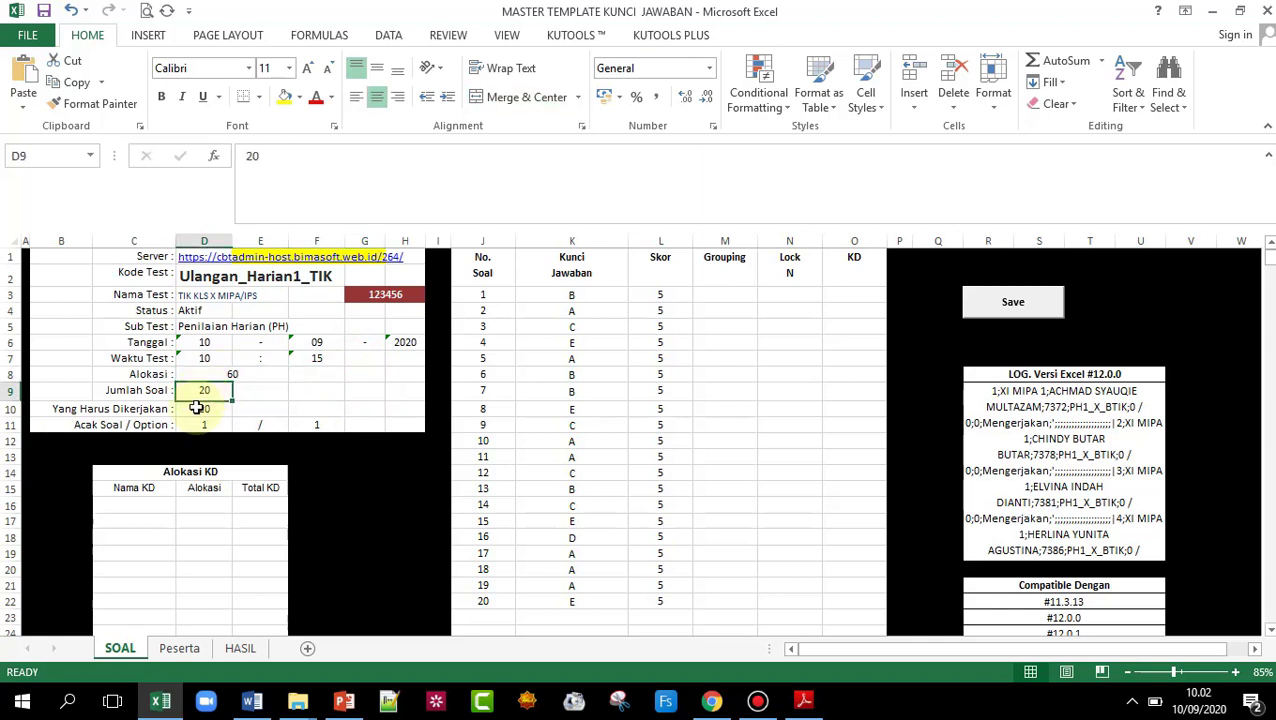
left_click(202, 410)
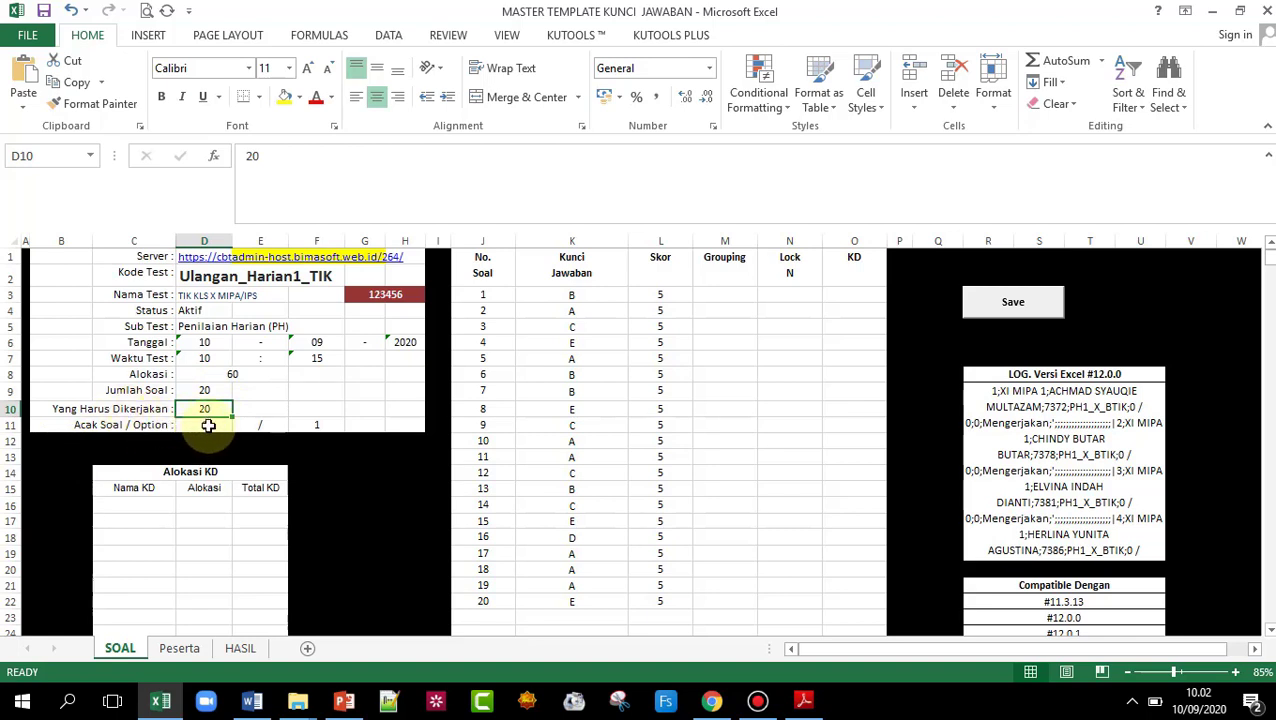
left_click(206, 427)
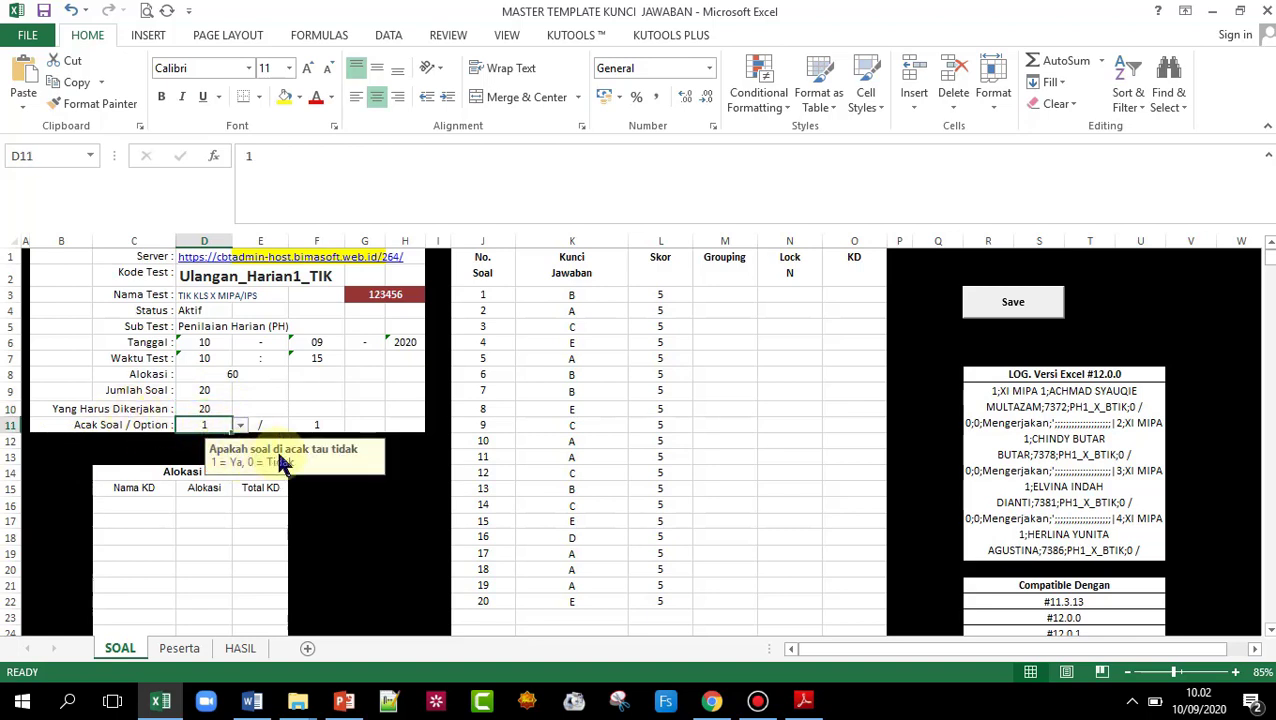
left_click(316, 505)
left_click(213, 428)
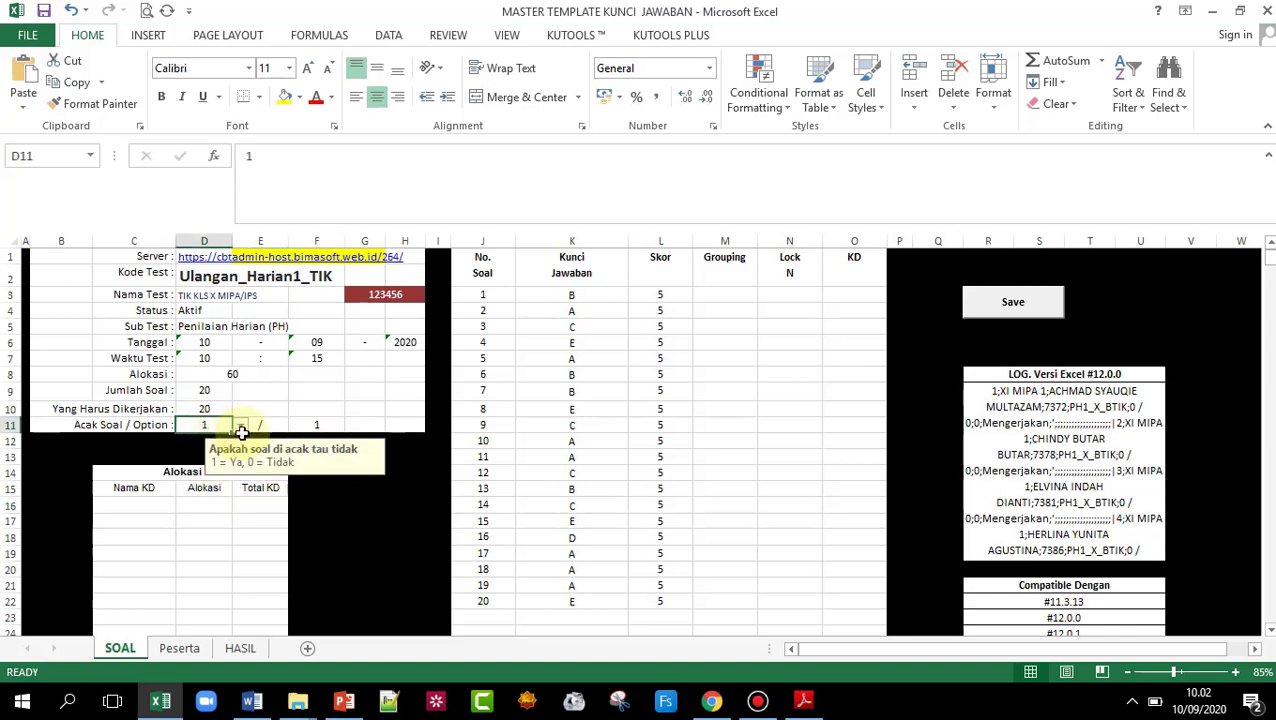
left_click(240, 440)
left_click(215, 427)
left_click(241, 425)
left_click(222, 447)
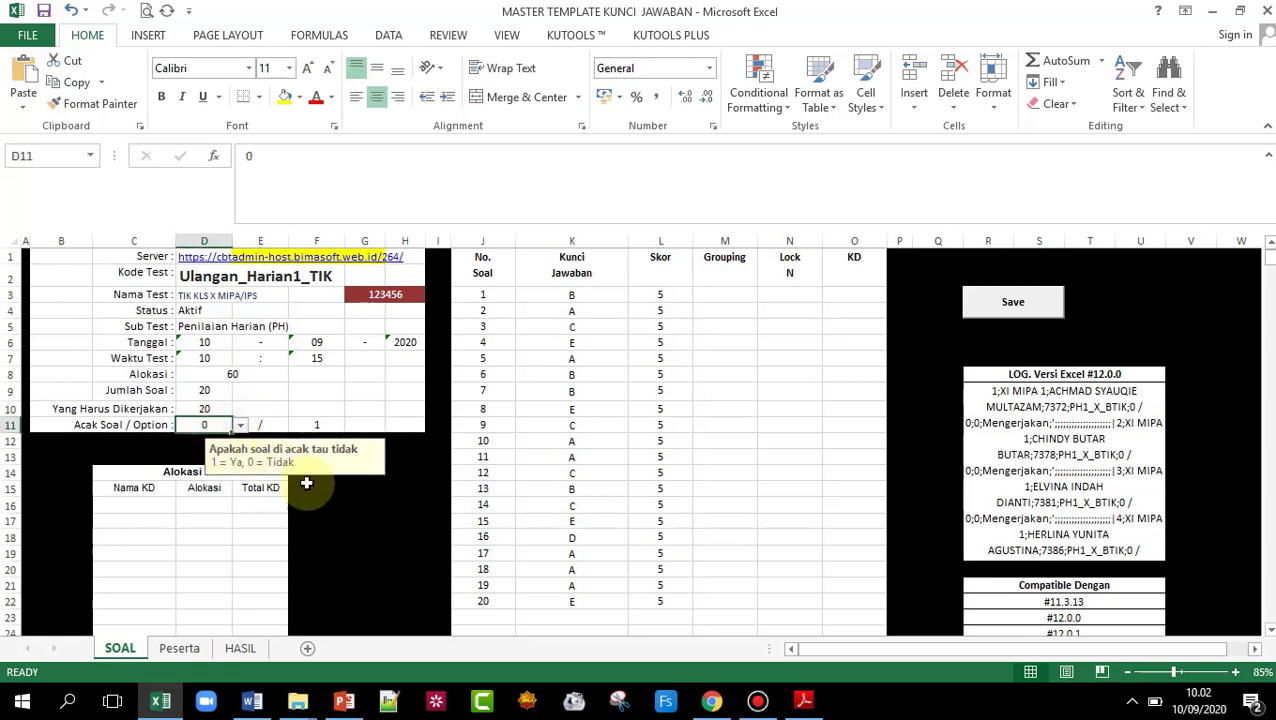
left_click(335, 507)
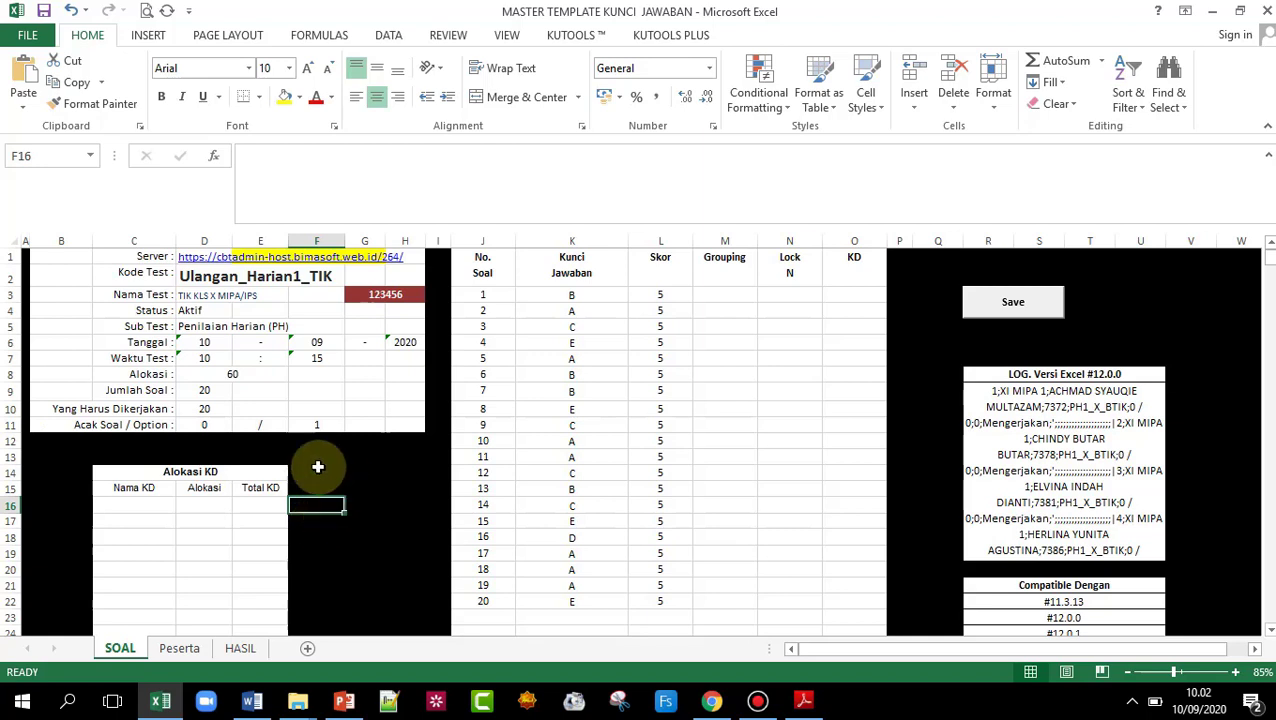
left_click(212, 424)
left_click(240, 427)
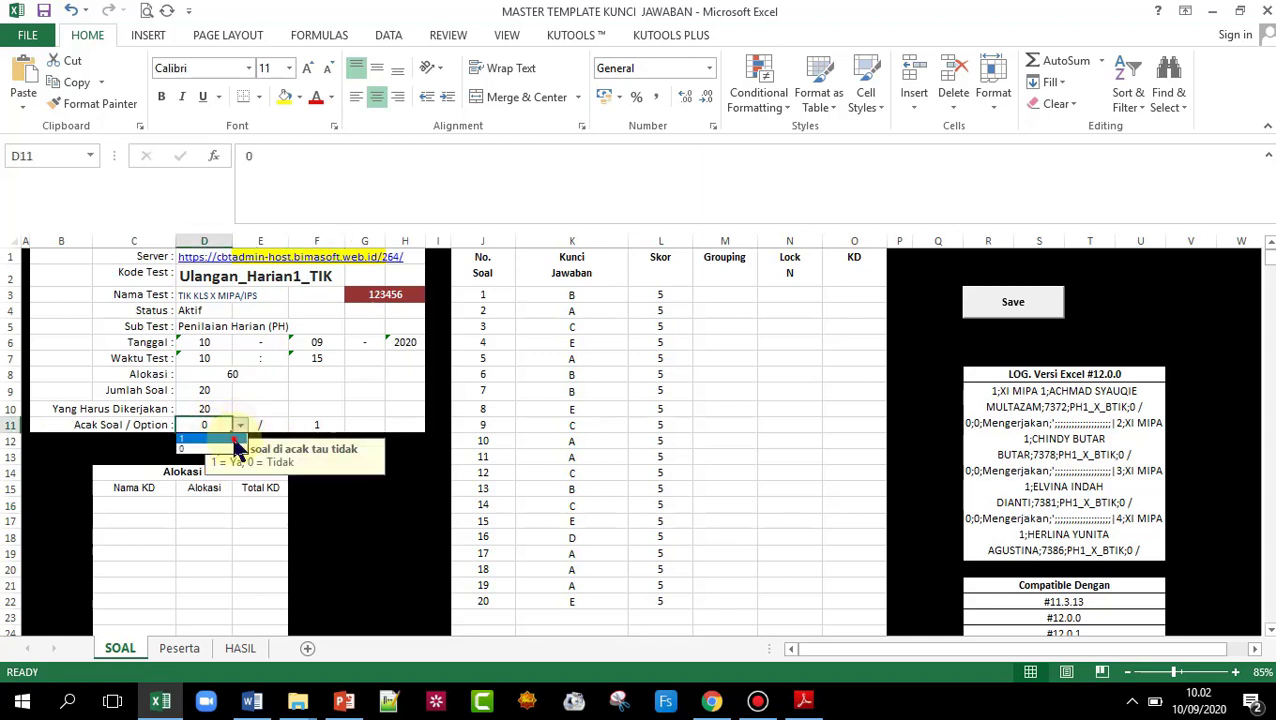
left_click(205, 449)
left_click(327, 426)
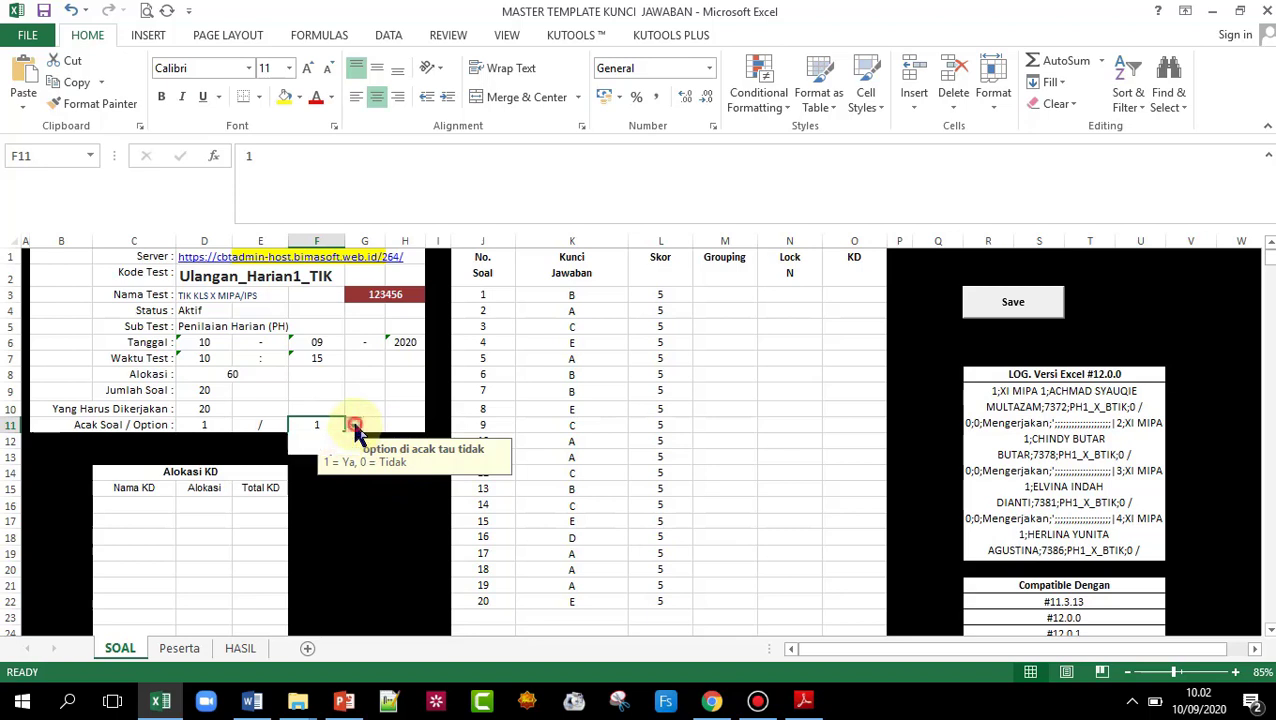
left_click(353, 425)
left_click(328, 447)
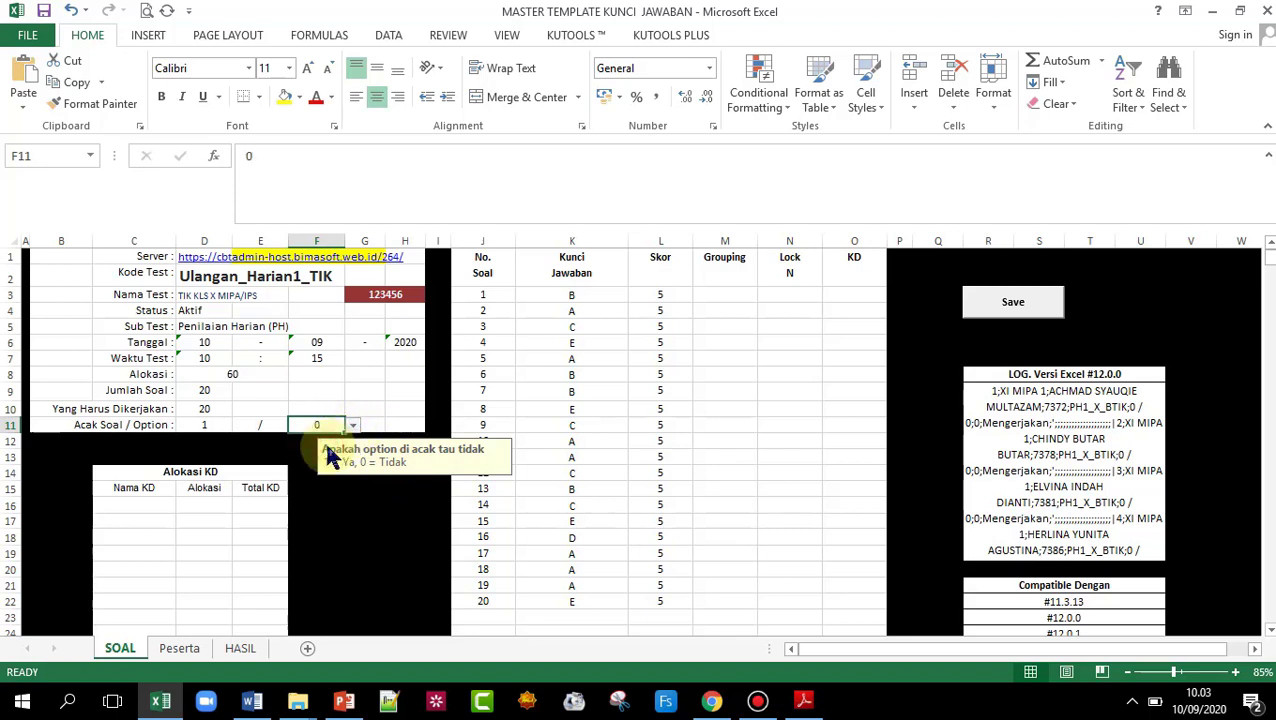
left_click(353, 425)
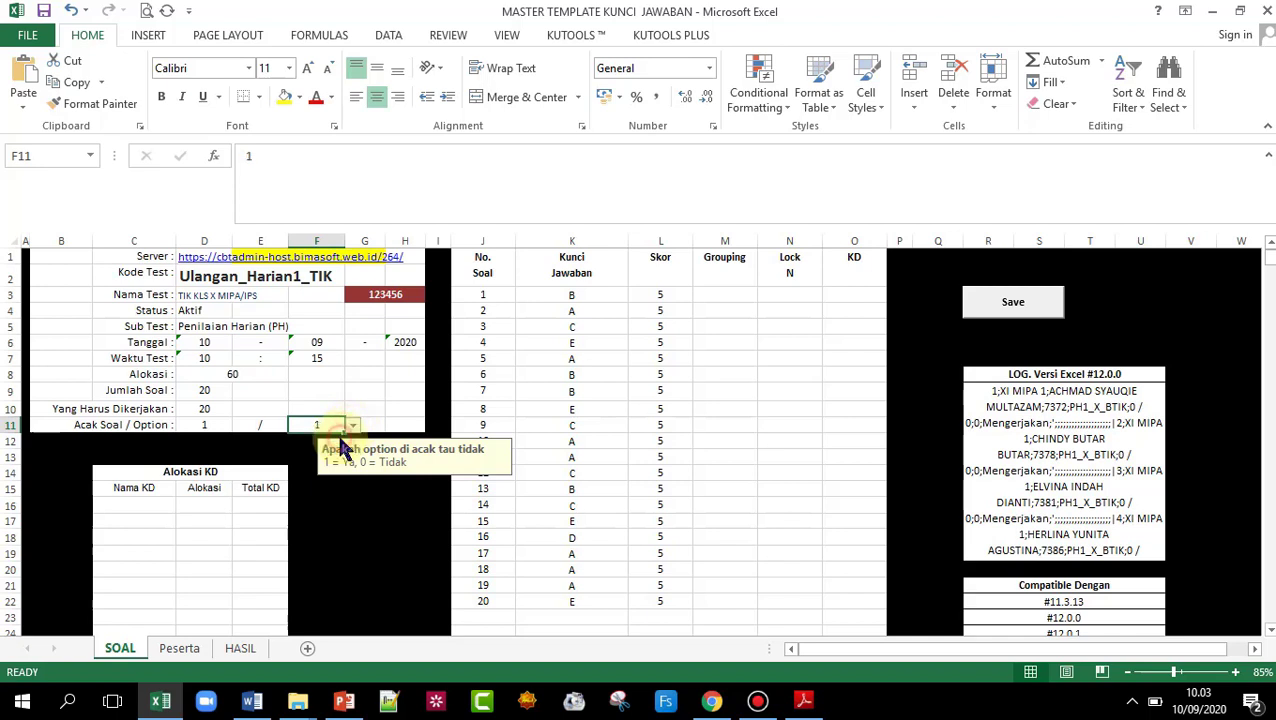
left_click(334, 441)
left_click(357, 504)
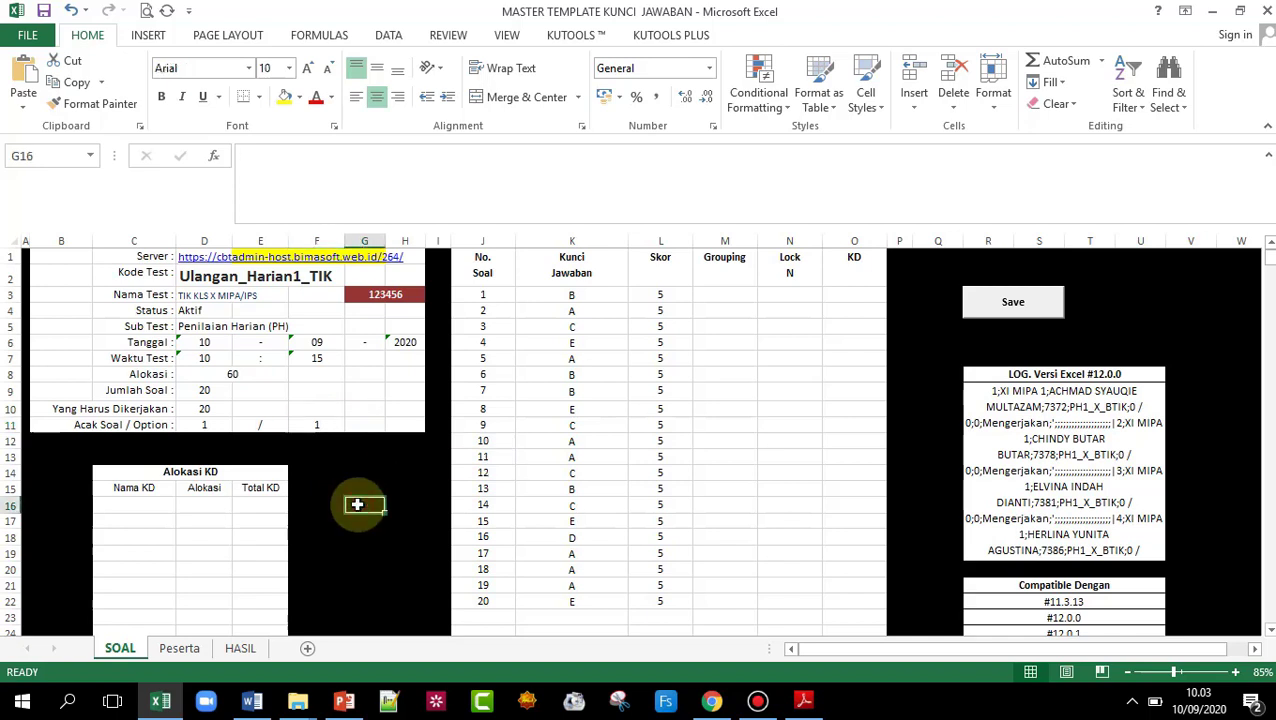
left_click(148, 504)
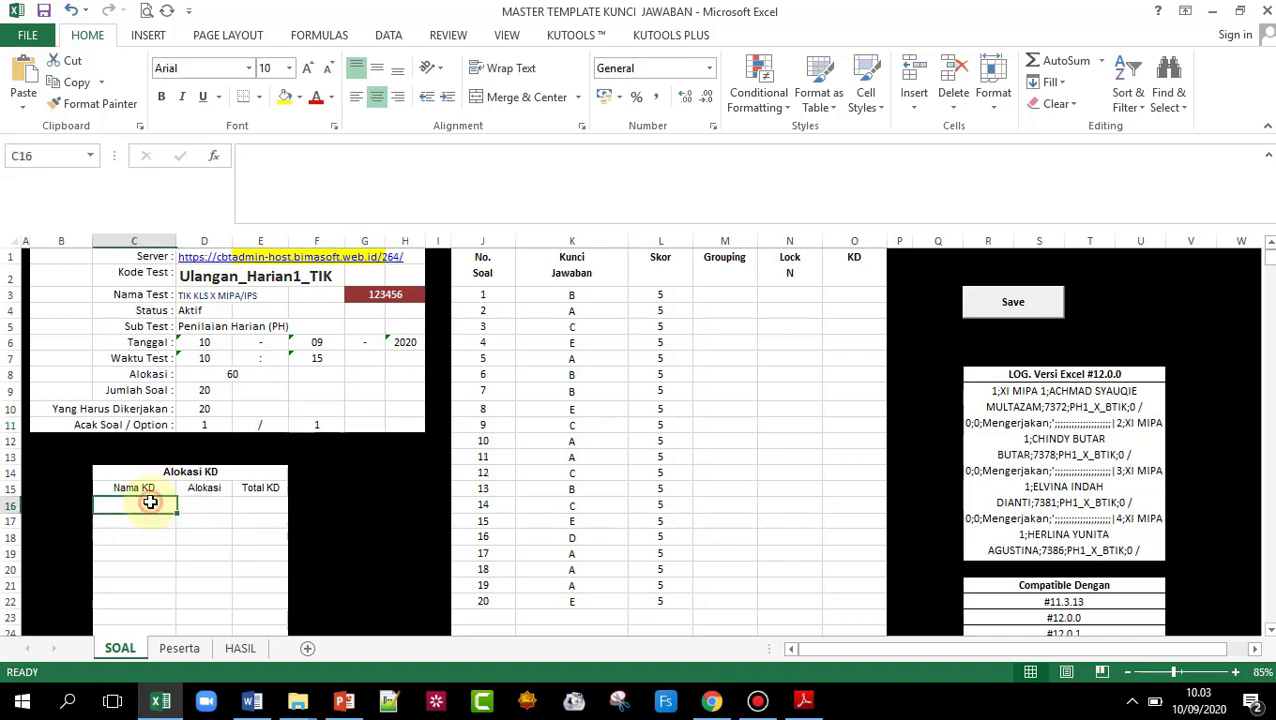
left_click(193, 503)
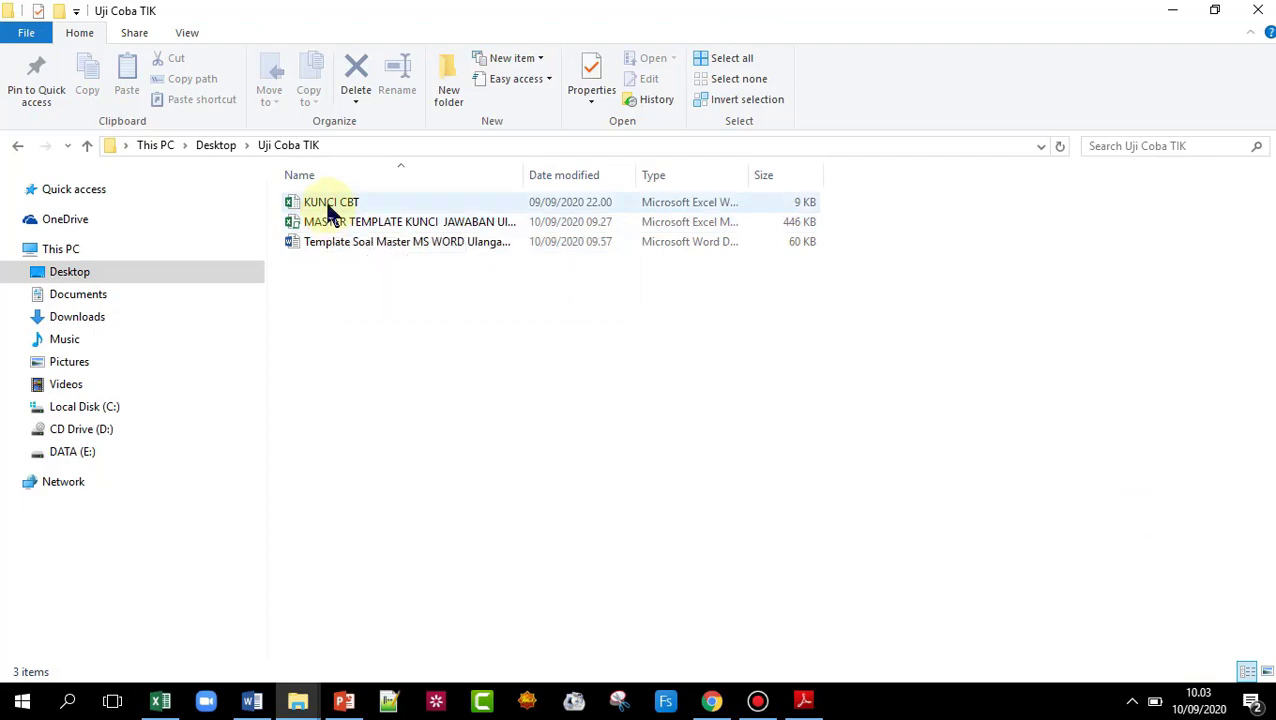
- Open the KUNCI CBT answer key workbook and review the Word question document
double_click(328, 206)
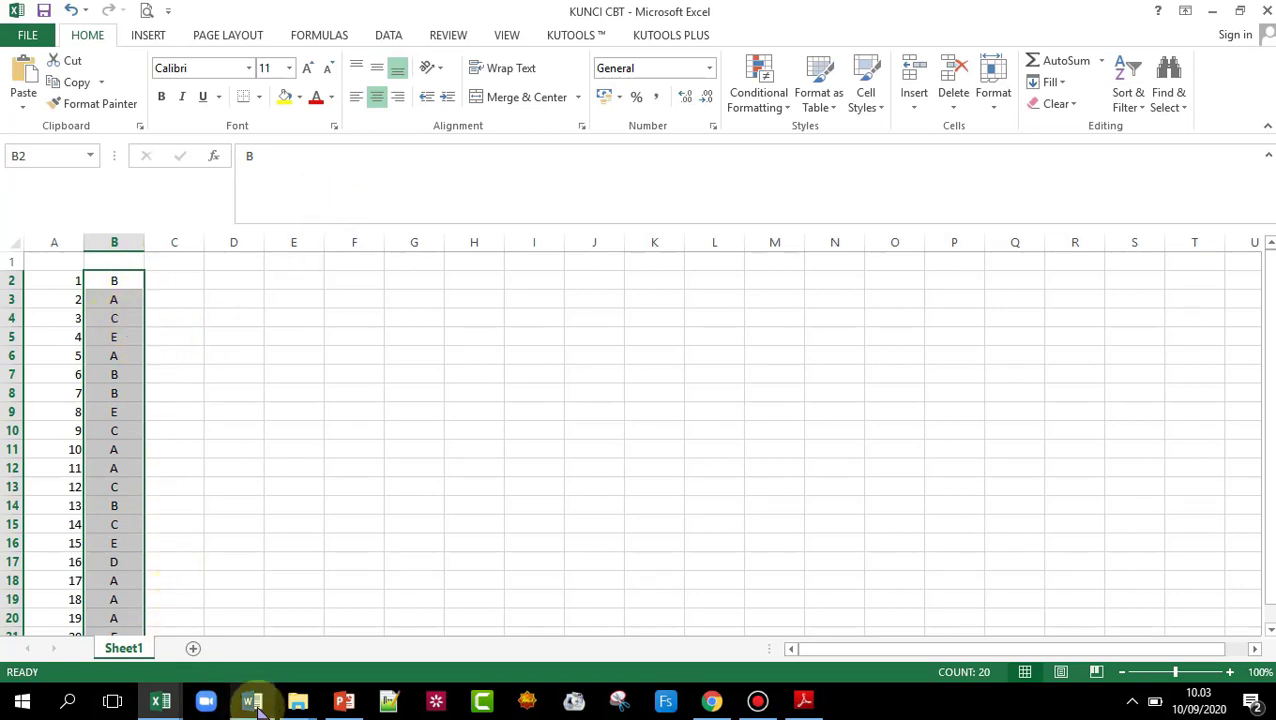
left_click(252, 700)
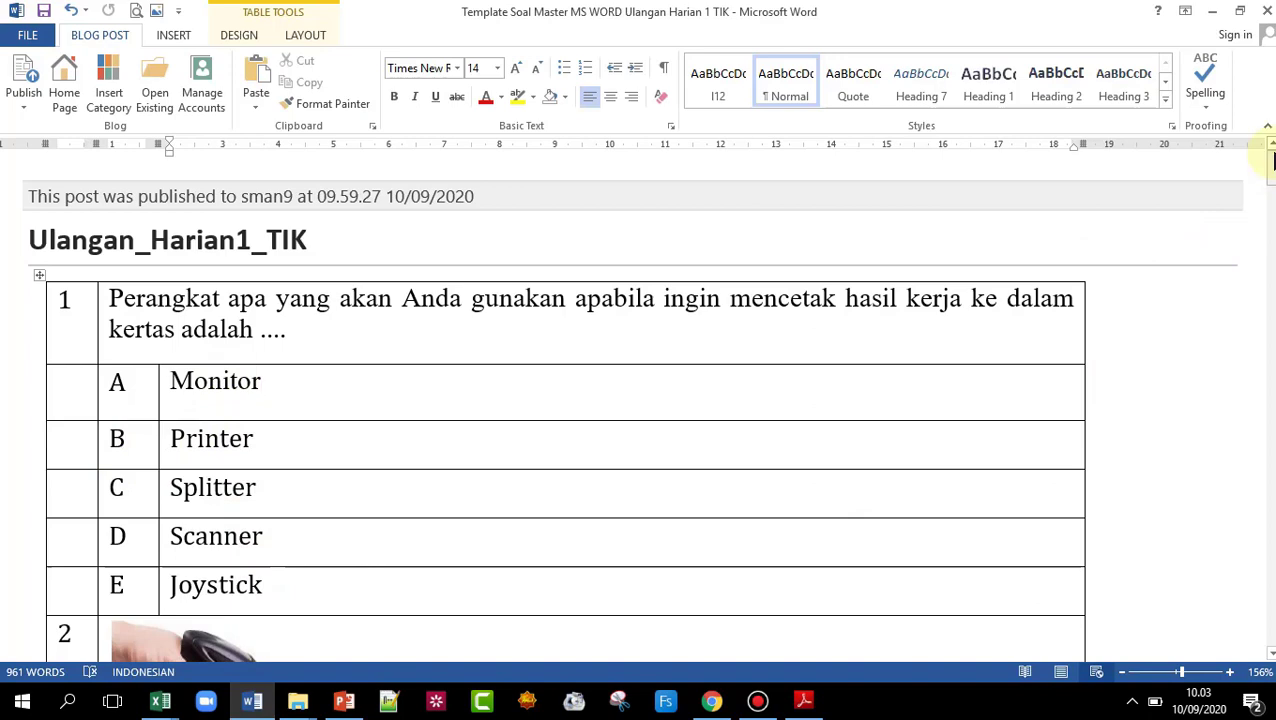
scroll(1268, 187, "down", 3)
scroll(1268, 190, "down", 6)
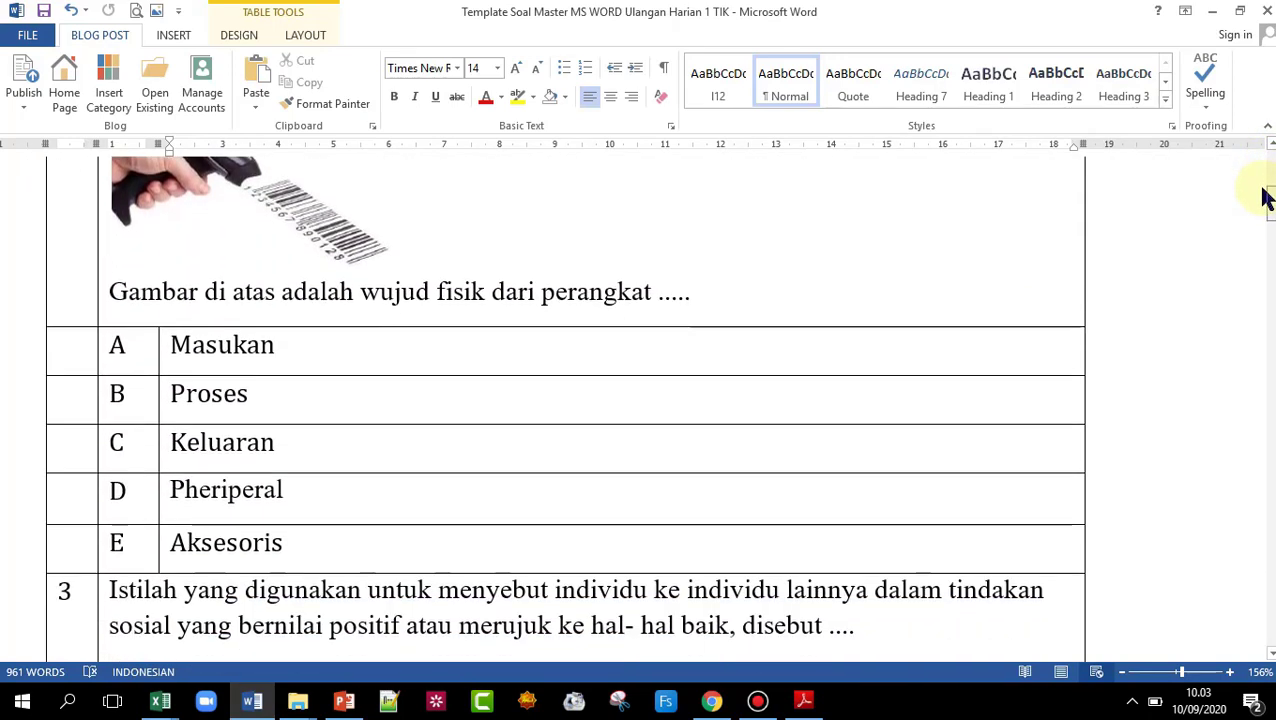
scroll(1265, 195, "up", 9)
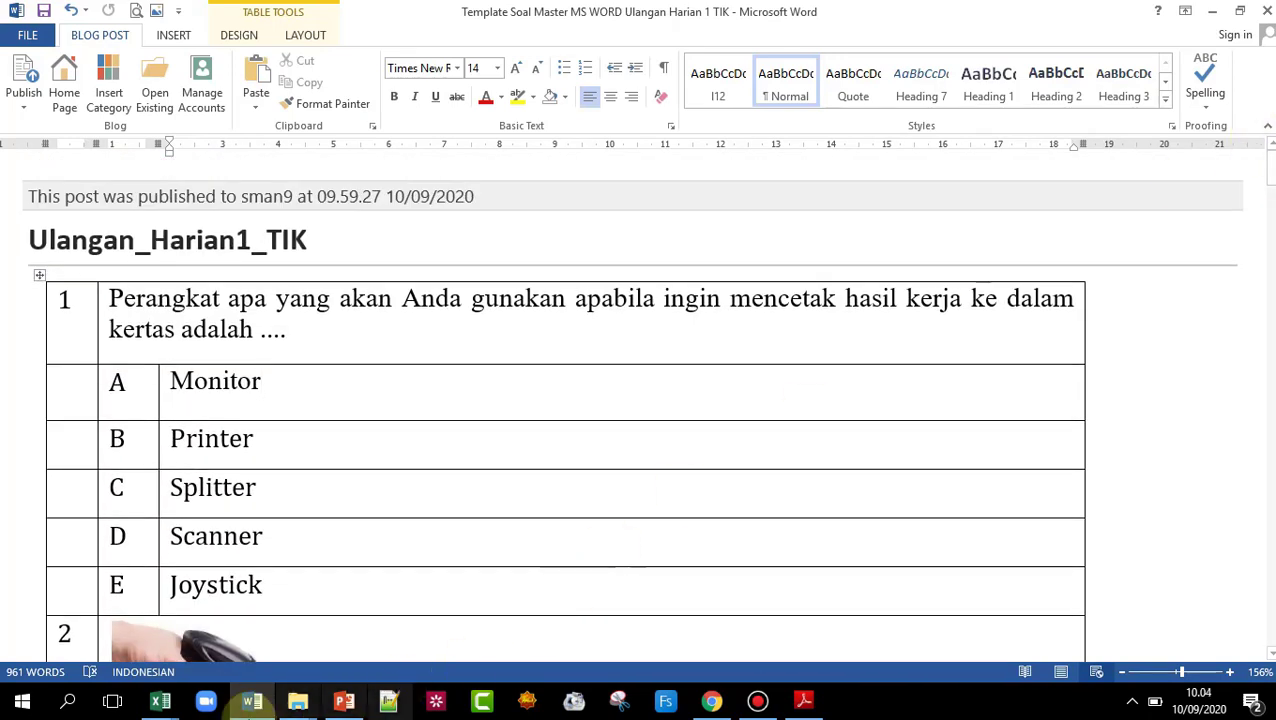
mouse_move(162, 705)
- Copy the 20 answer keys in B2:B21 of KUNCI CBT
left_click(320, 658)
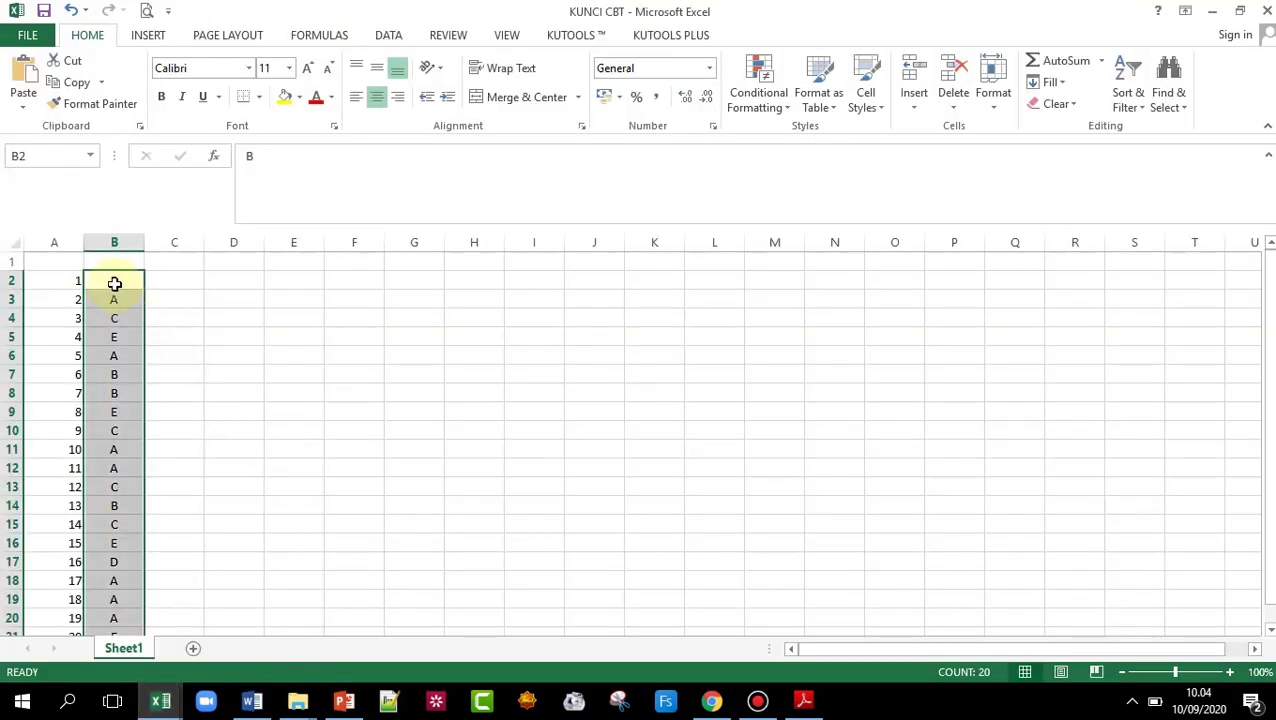
left_click_drag(115, 282, 110, 600)
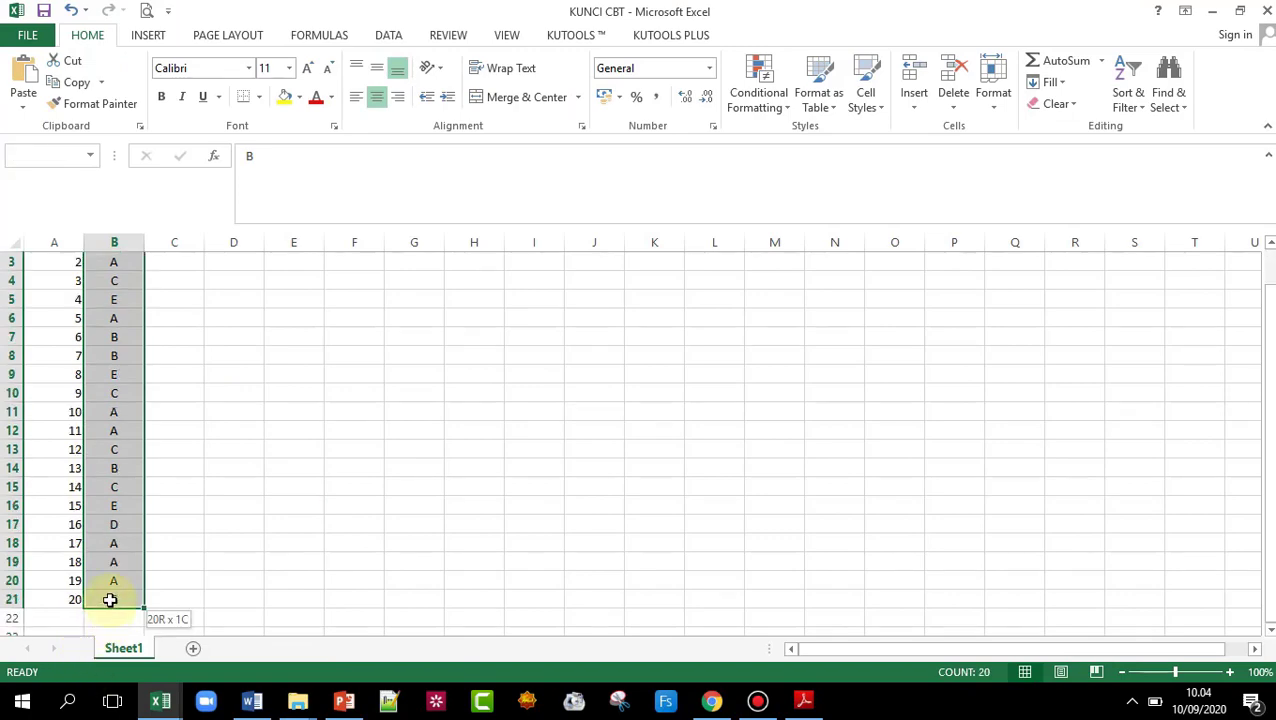
right_click(122, 283)
left_click(166, 320)
scroll(194, 384, "up", 1)
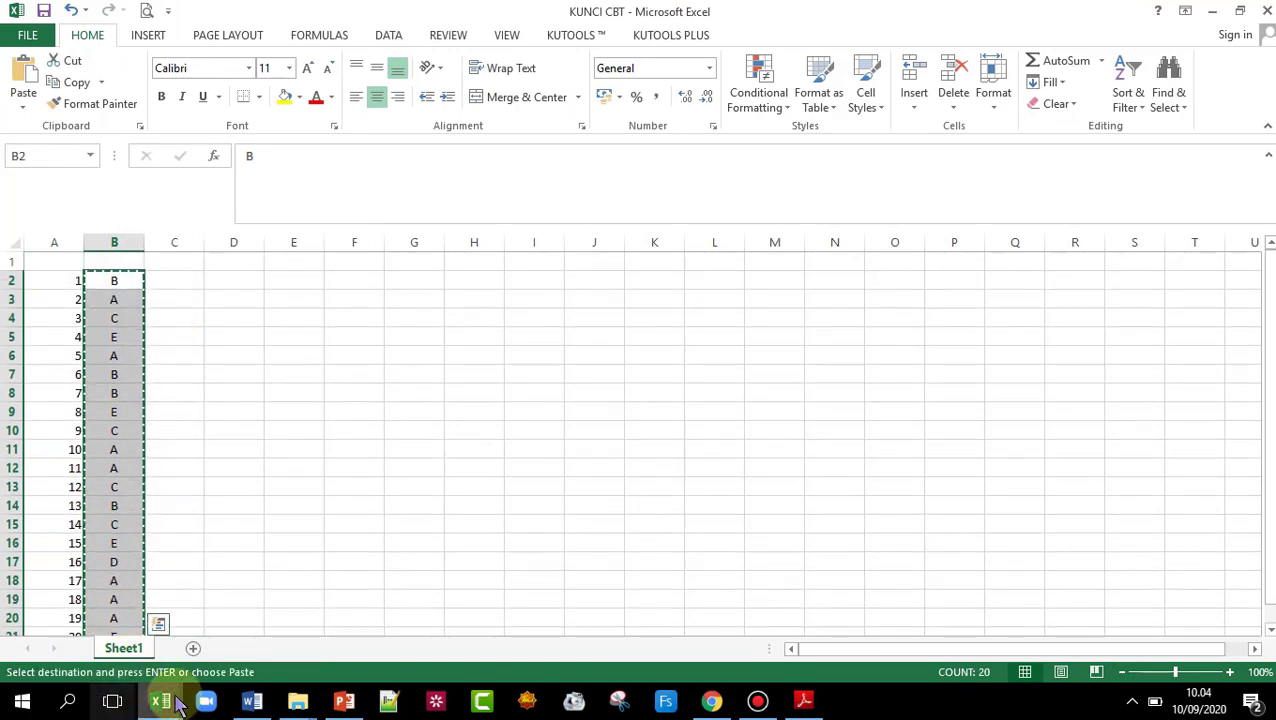
left_click(160, 700)
- Paste the 20 answers at K3 of the master template's Kunci Jawaban column and check scores
left_click(190, 617)
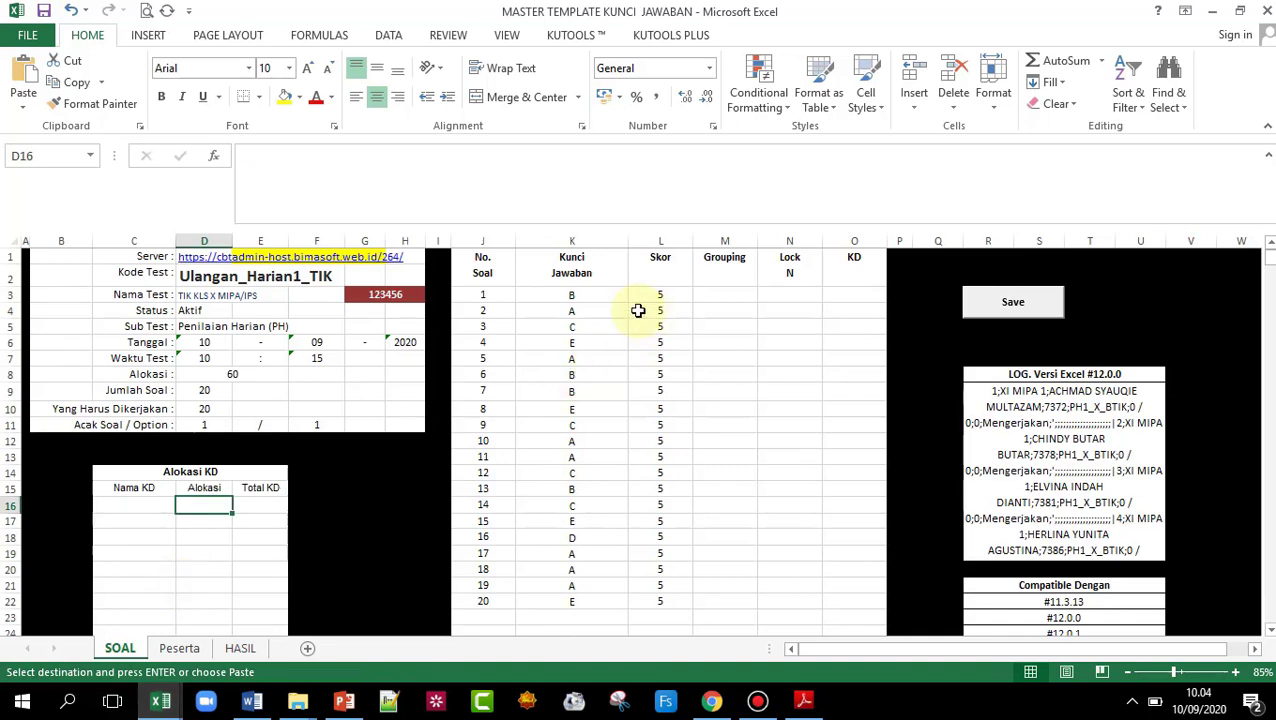
left_click(590, 295)
right_click(591, 295)
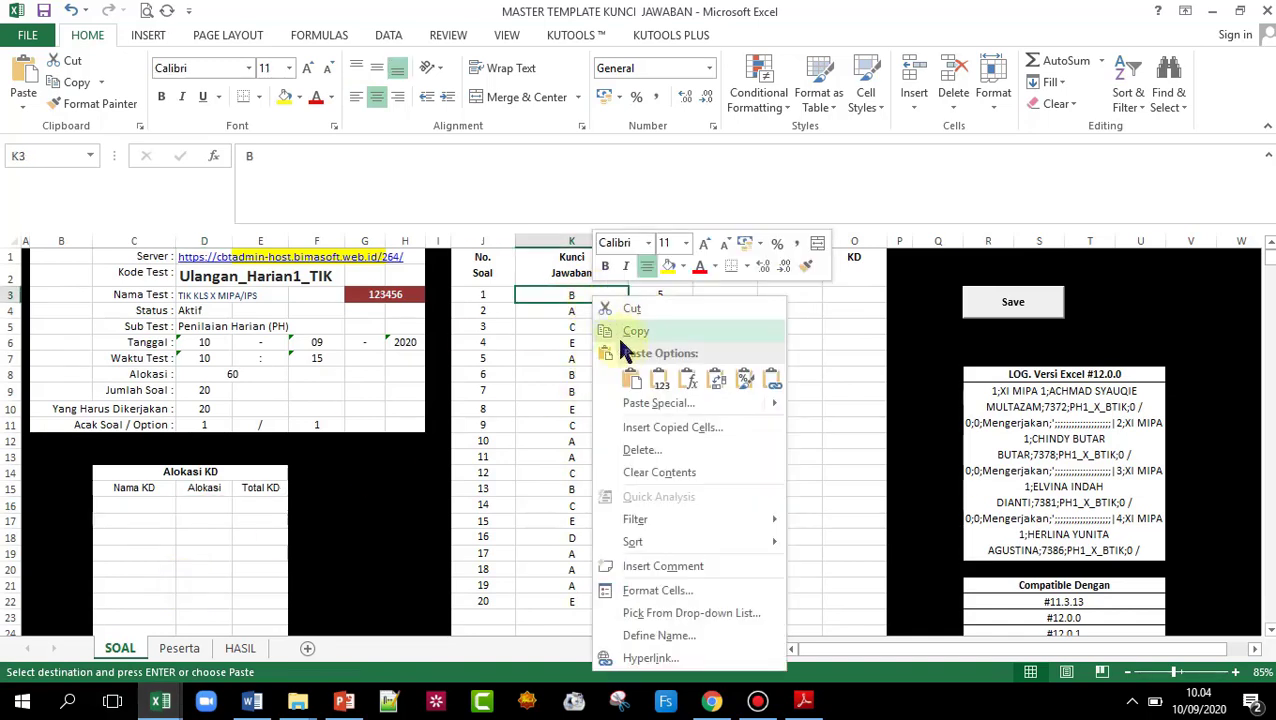
left_click(655, 378)
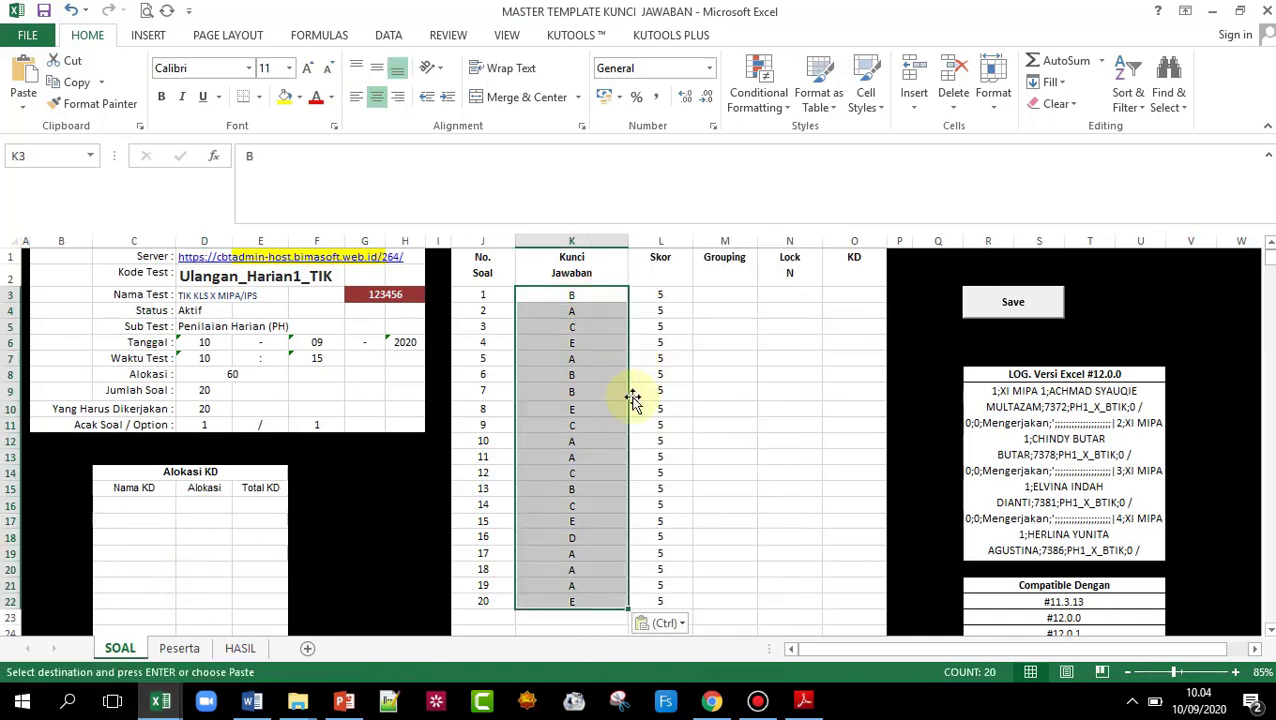
left_click(650, 300)
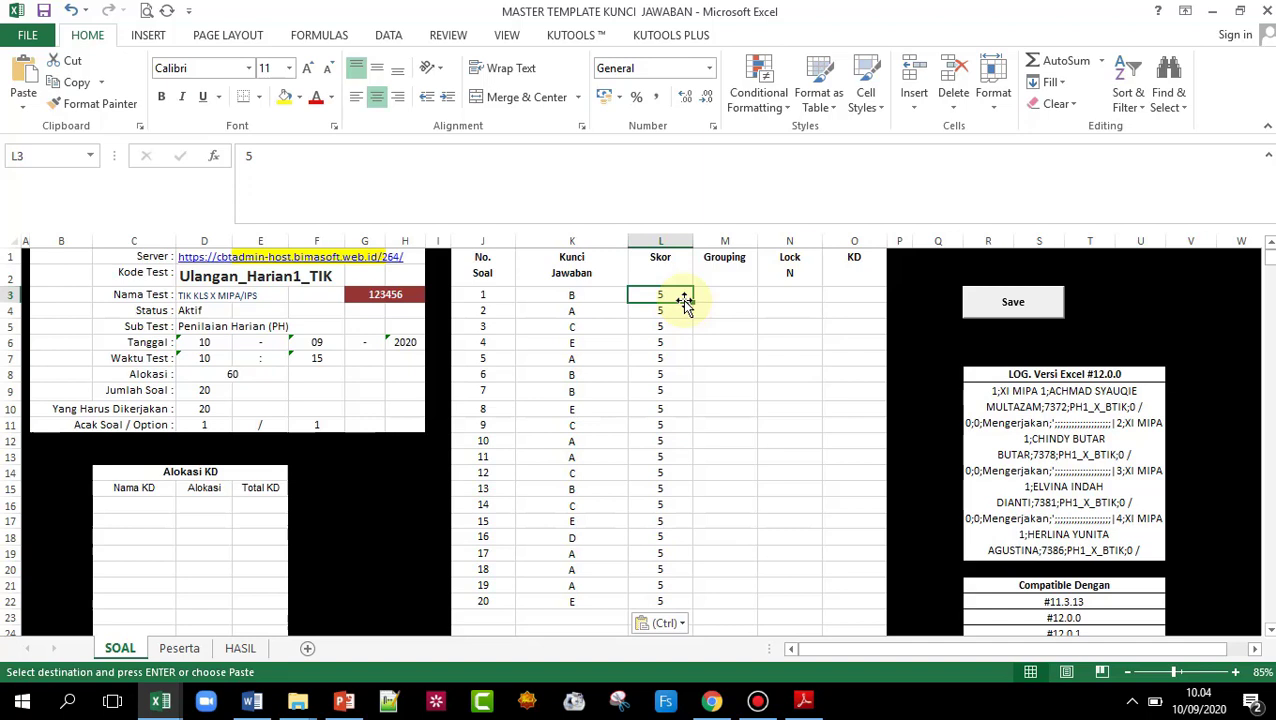
left_click(734, 627)
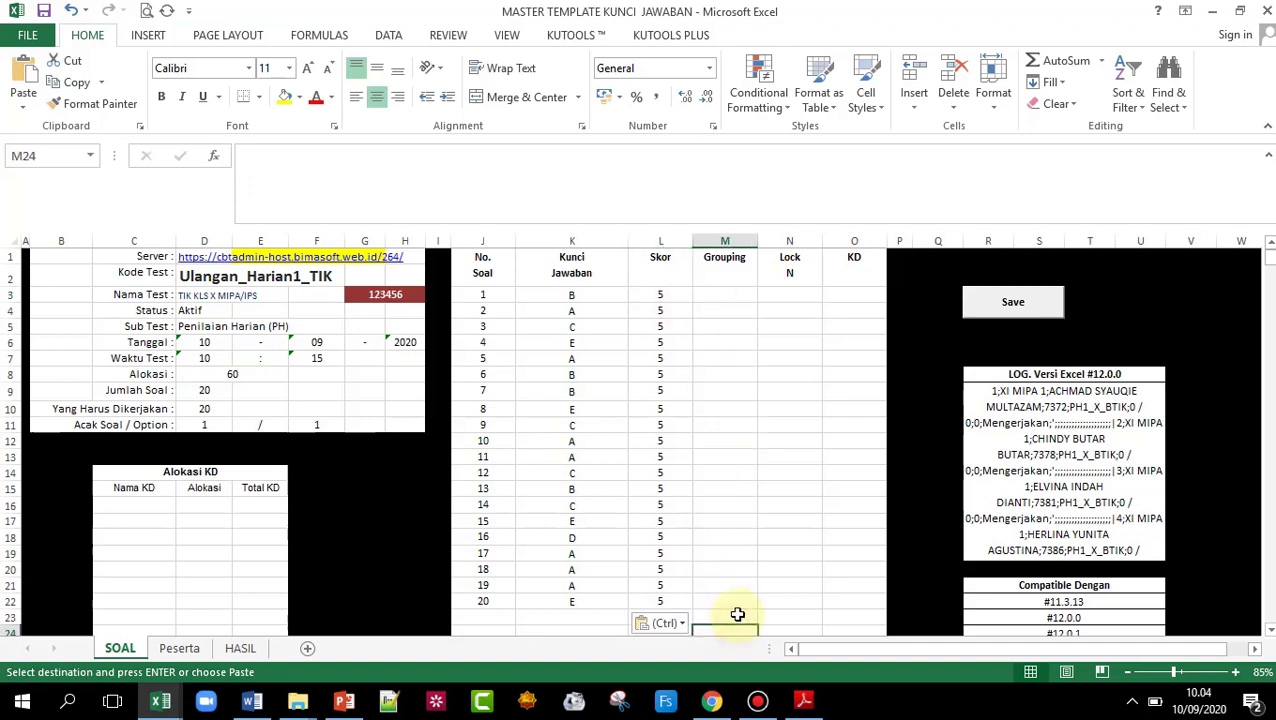
left_click(718, 298)
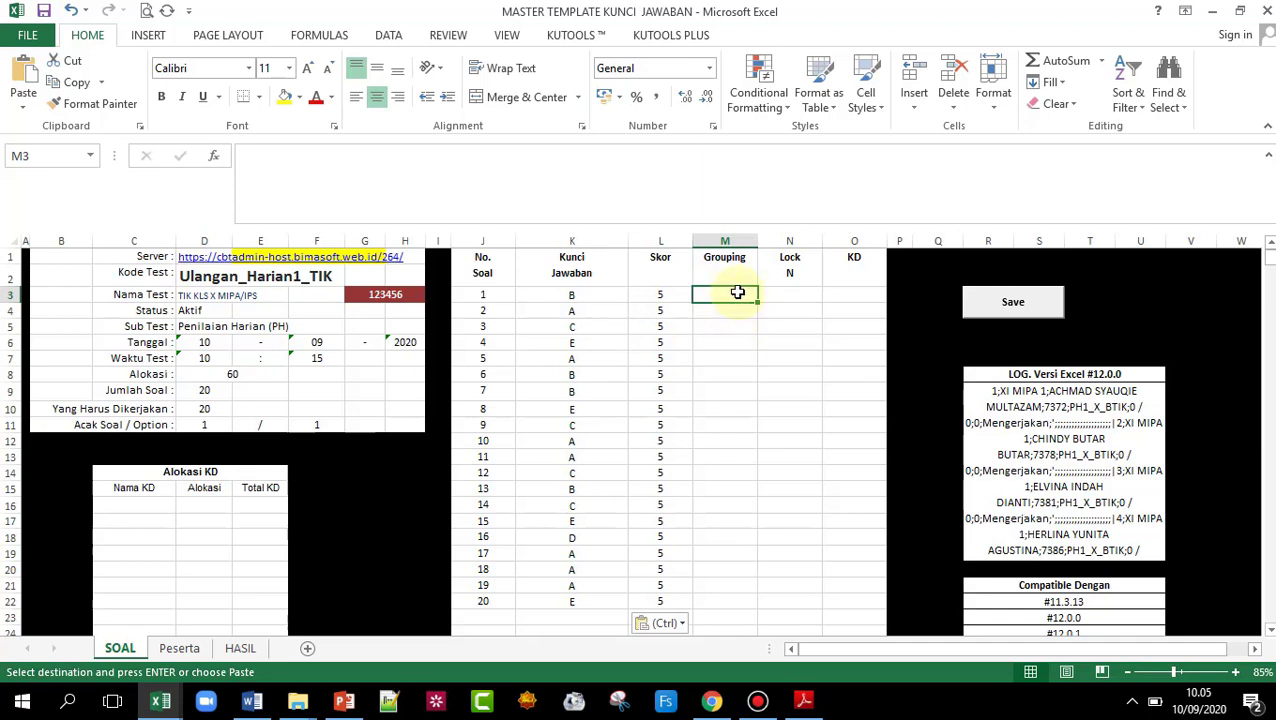
left_click(792, 297)
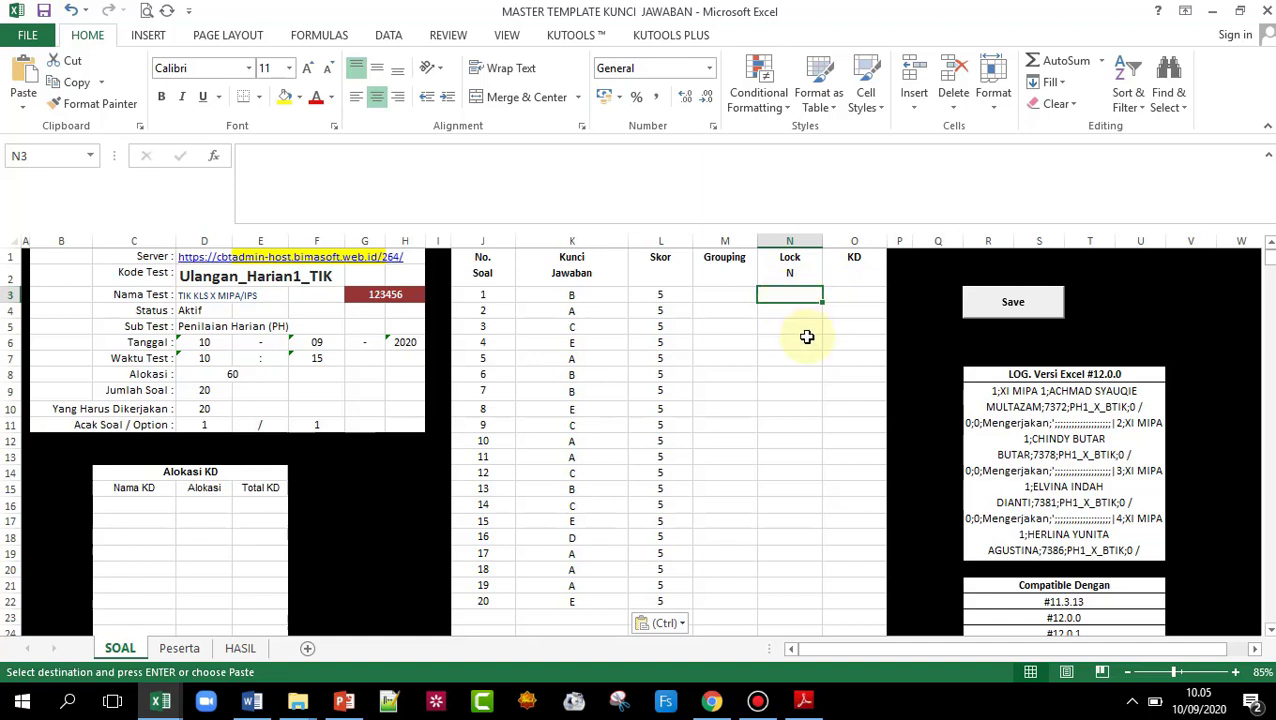
left_click(854, 302)
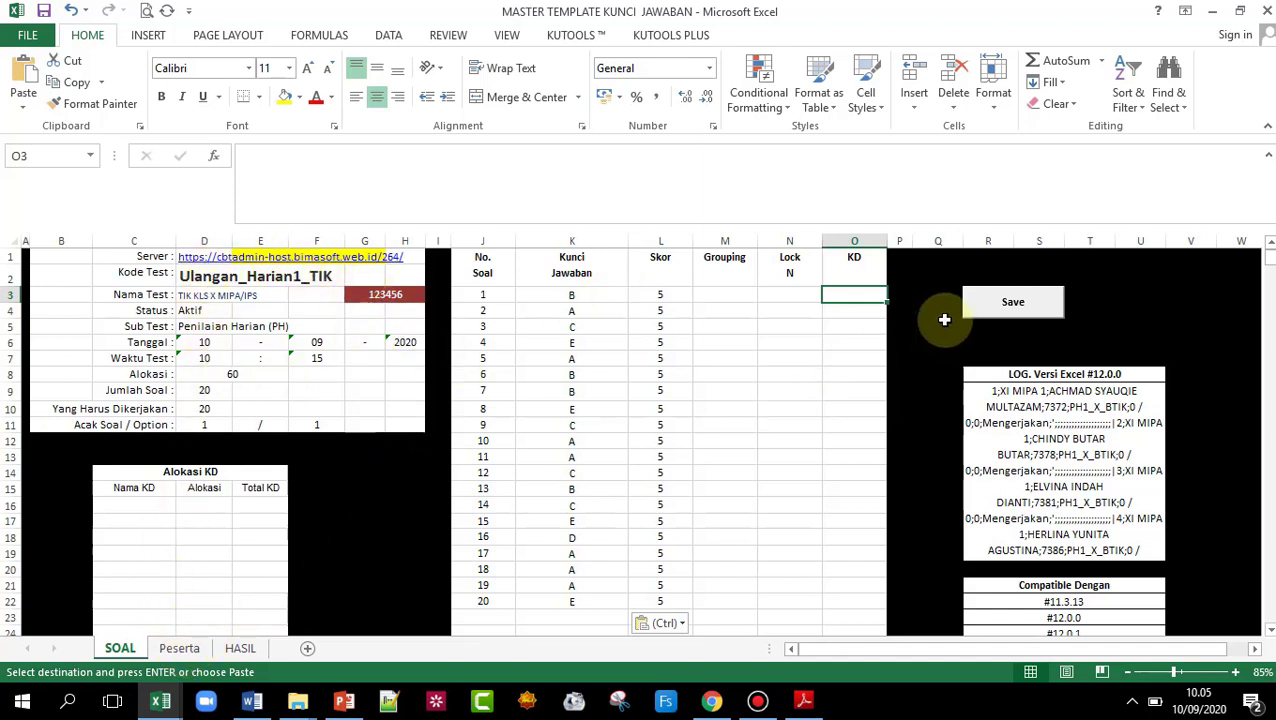
- Save the test to the CBT server and confirm the 'Test Berhasil di Simpan' message
left_click(1014, 302)
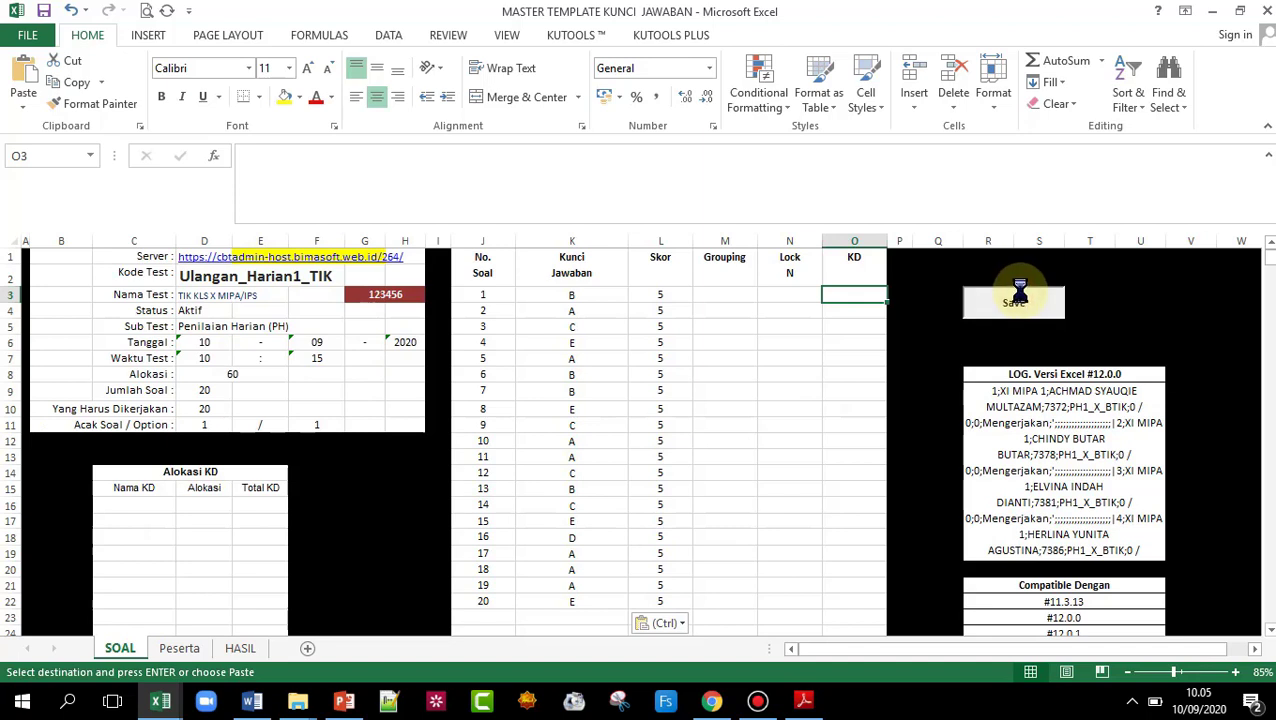
left_click(666, 409)
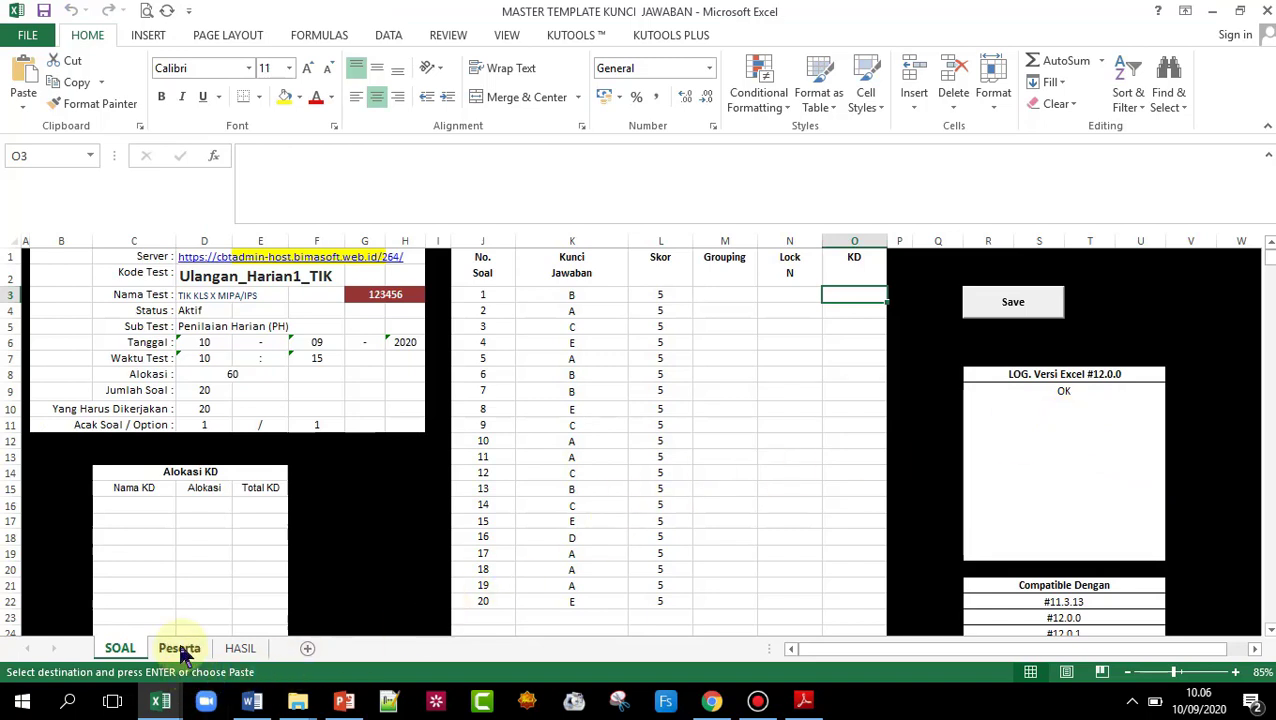
- Clear the old participant data in B4:I43 on the Peserta sheet
left_click(179, 648)
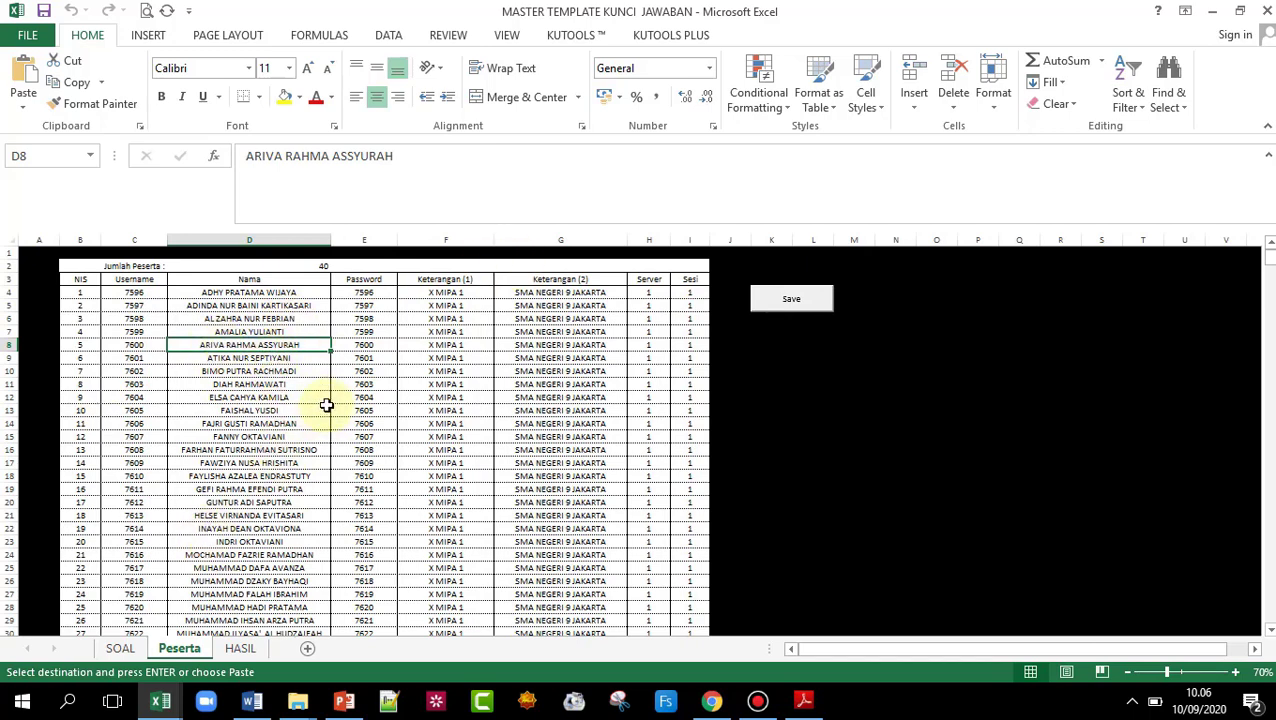
scroll(361, 368, "down", 5)
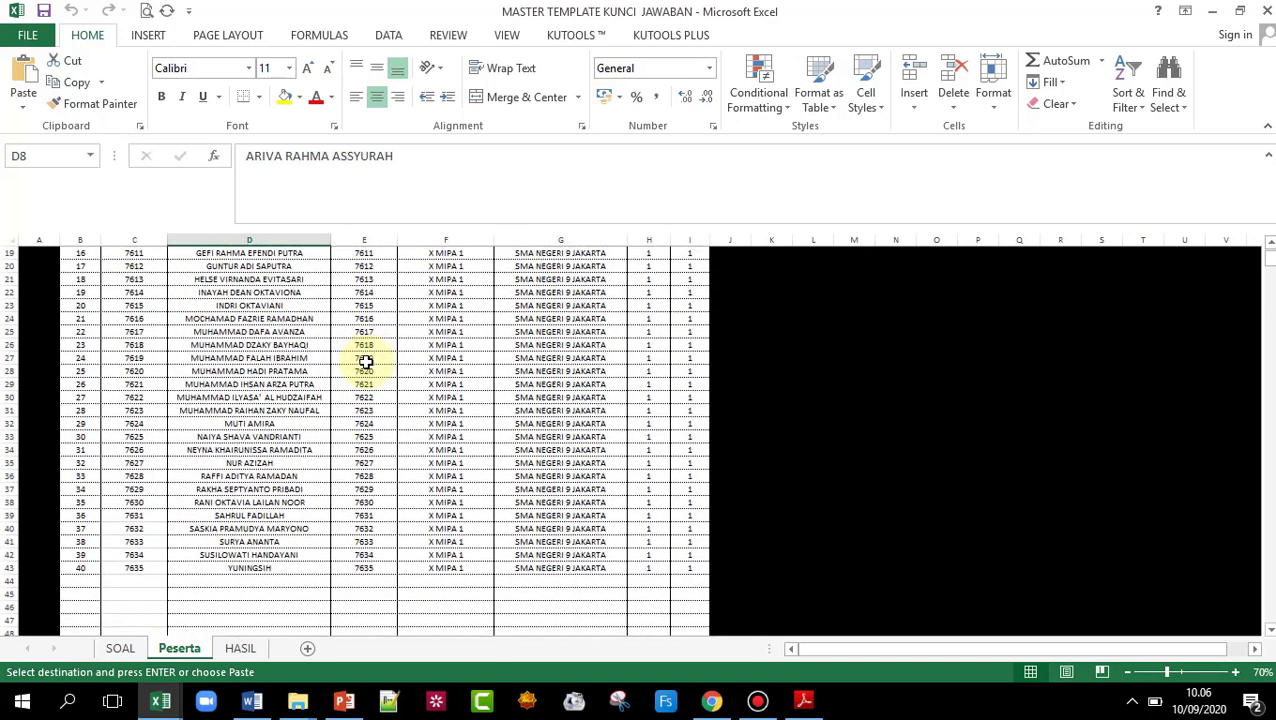
scroll(288, 488, "up", 6)
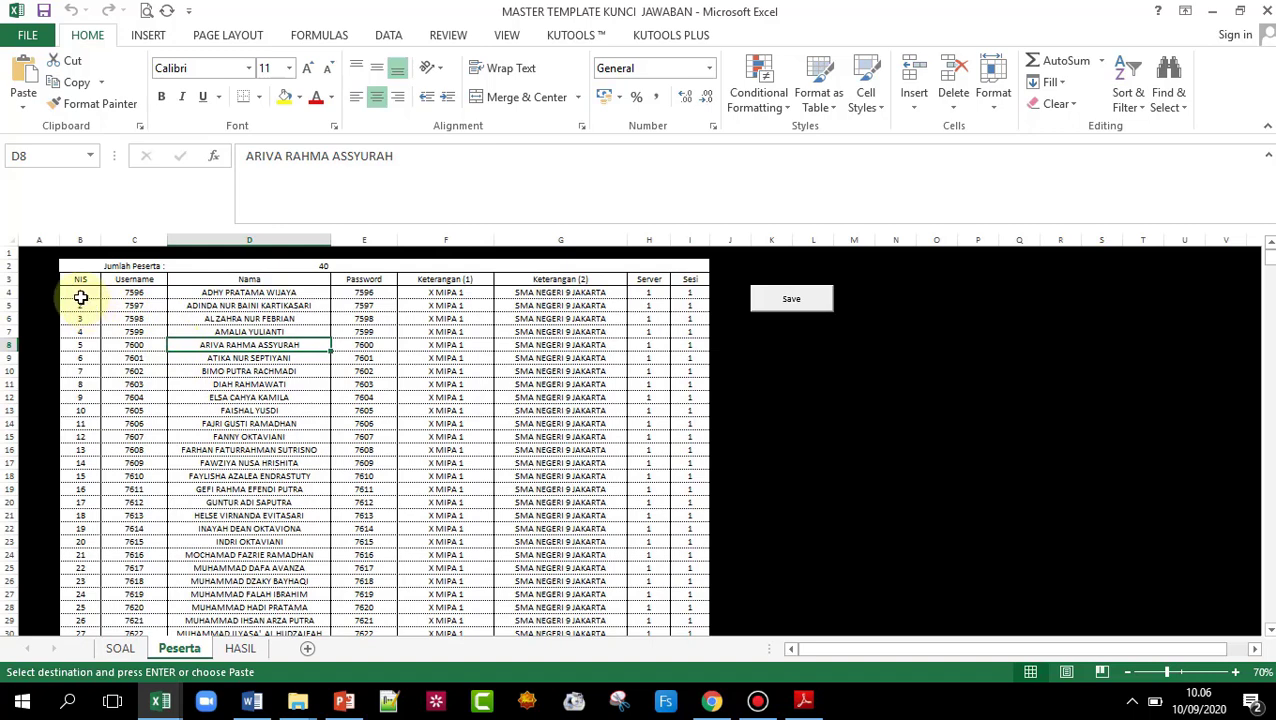
left_click_drag(80, 292, 688, 615)
key("Delete")
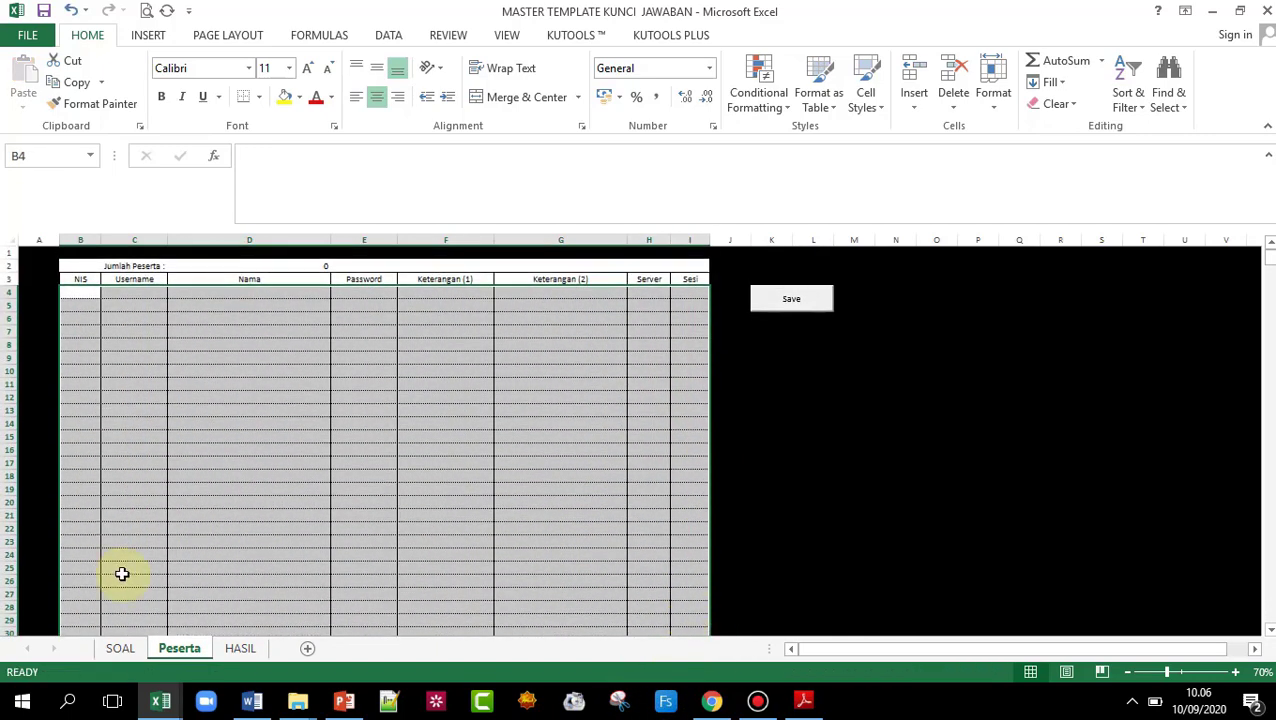
- Number the NIS column 1 to 40 starting at B4 with a fill series
left_click(148, 421)
left_click(78, 292)
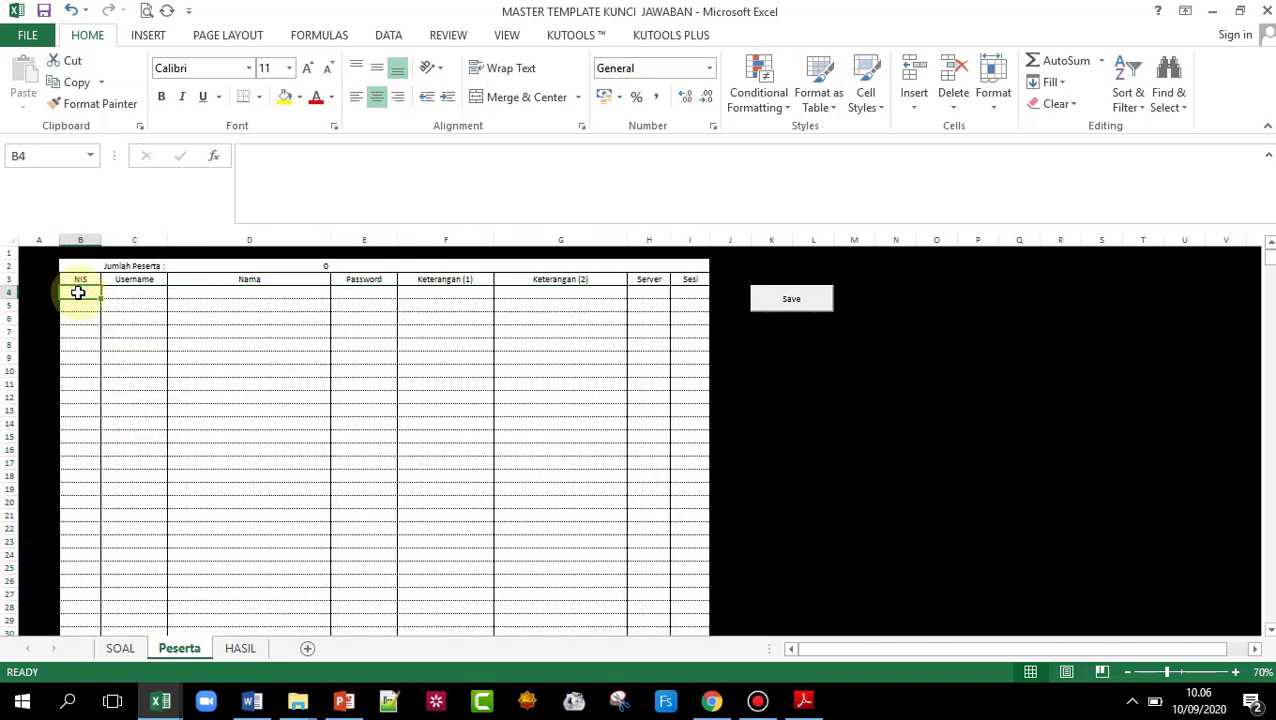
type("1")
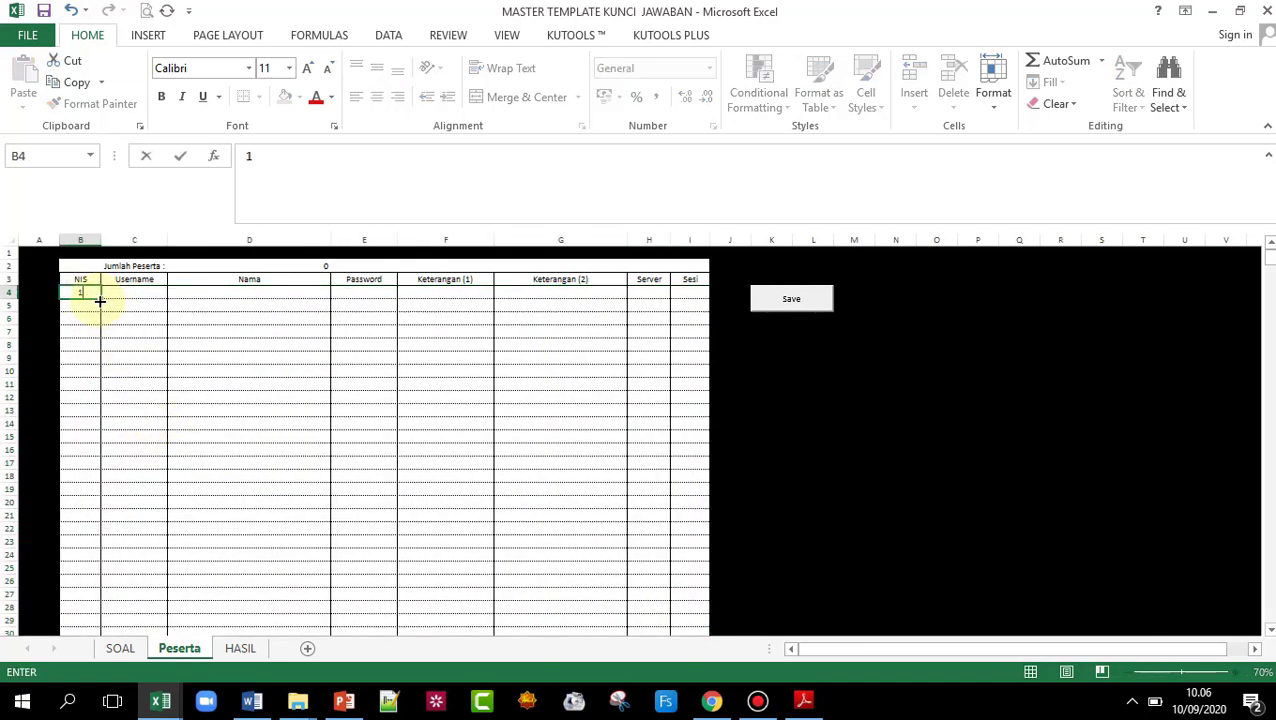
double_click(102, 299)
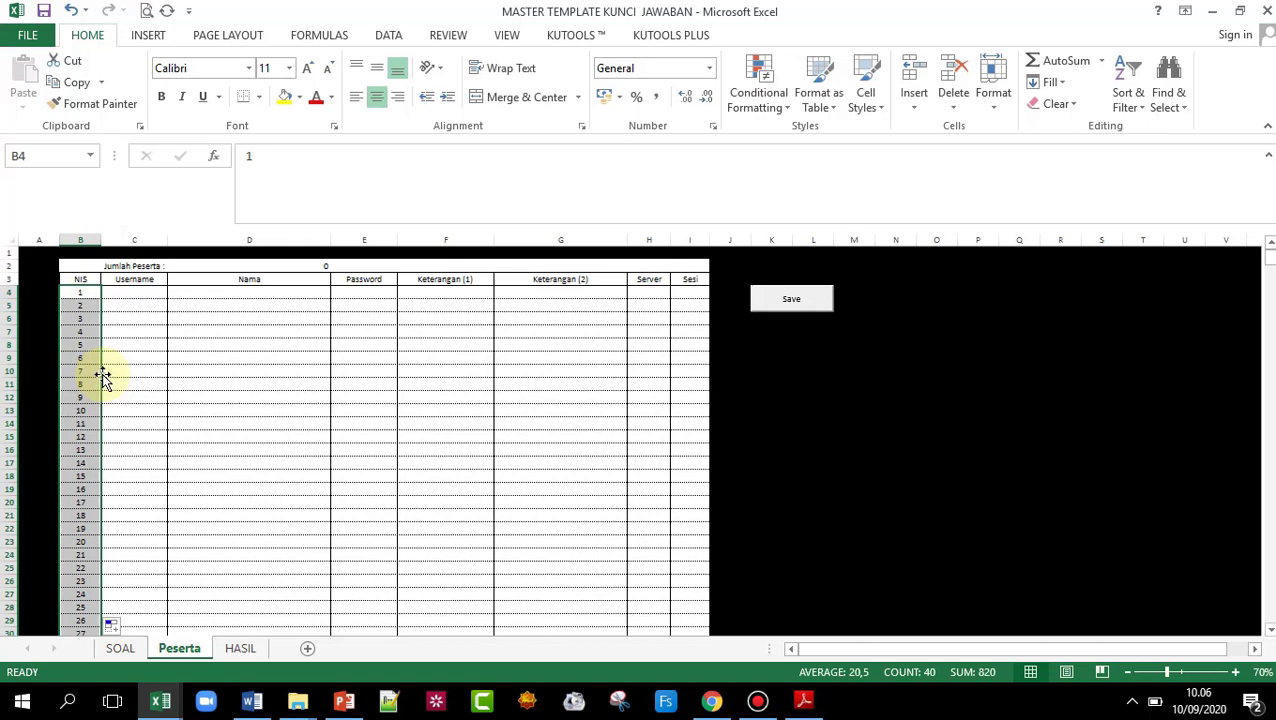
left_click(155, 294)
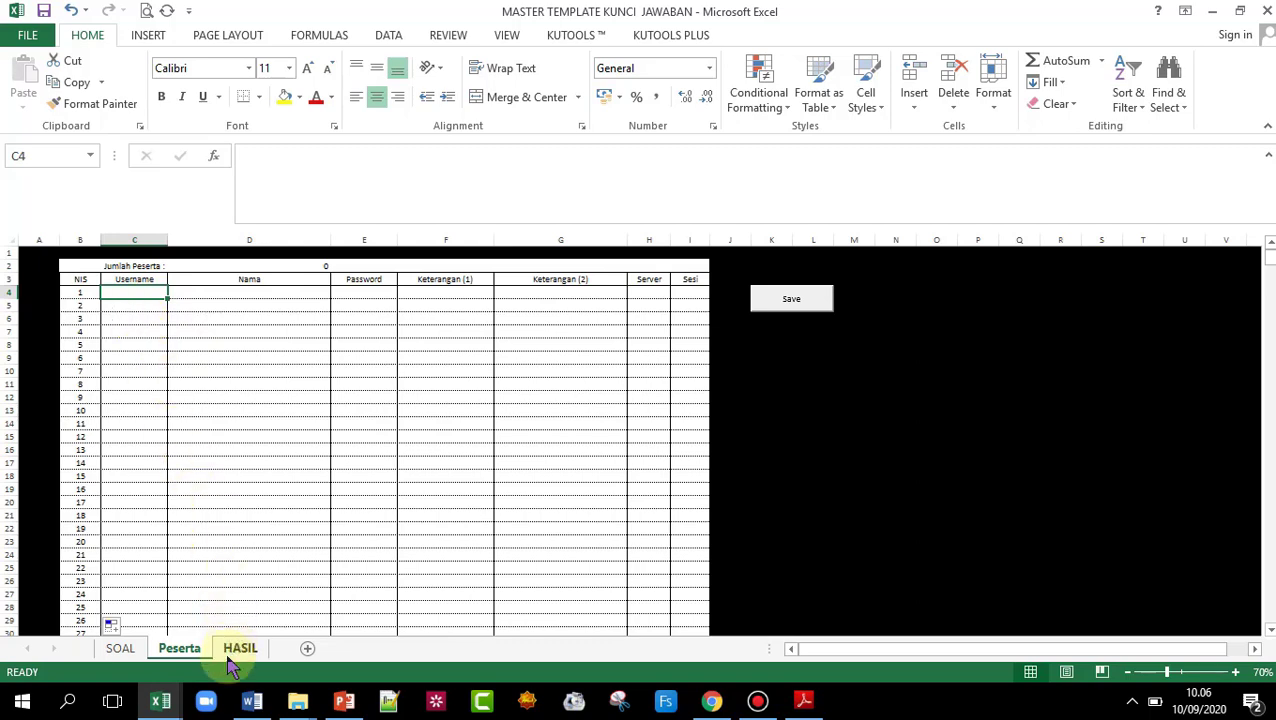
- Open the DNPD student list workbook from the CBT SMAN 9 Jakarta folder
left_click(297, 703)
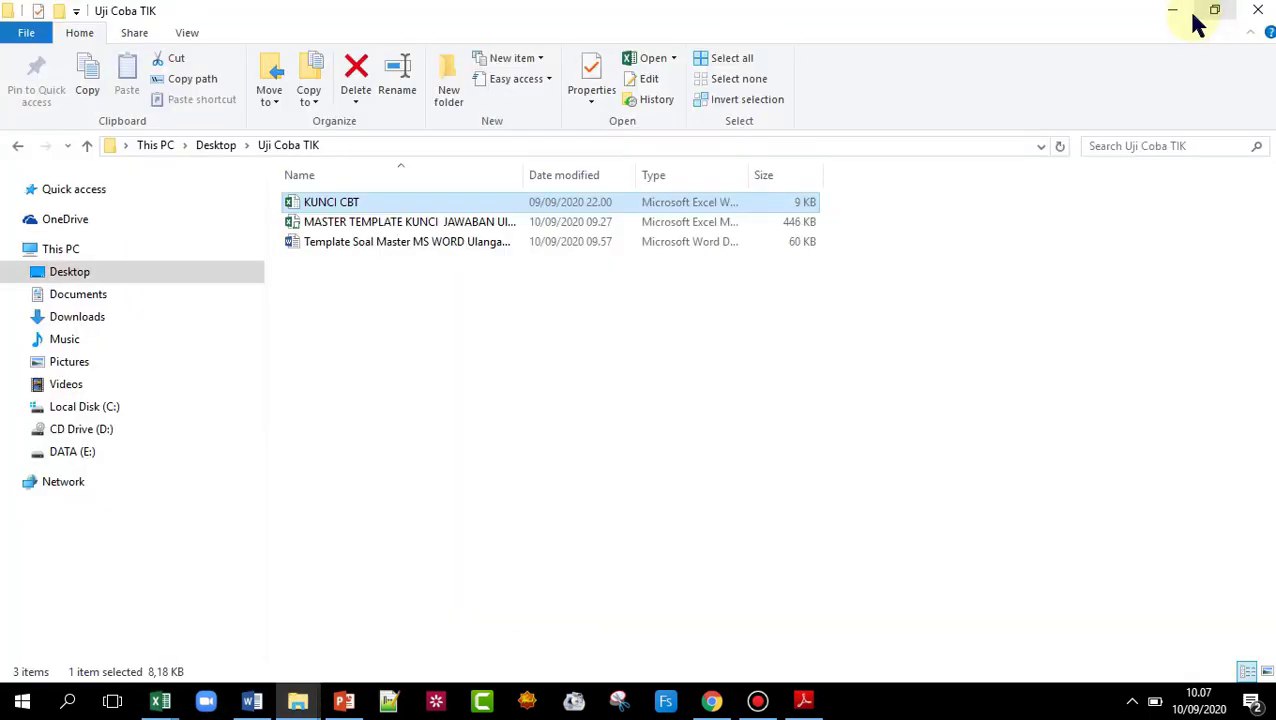
left_click(1176, 11)
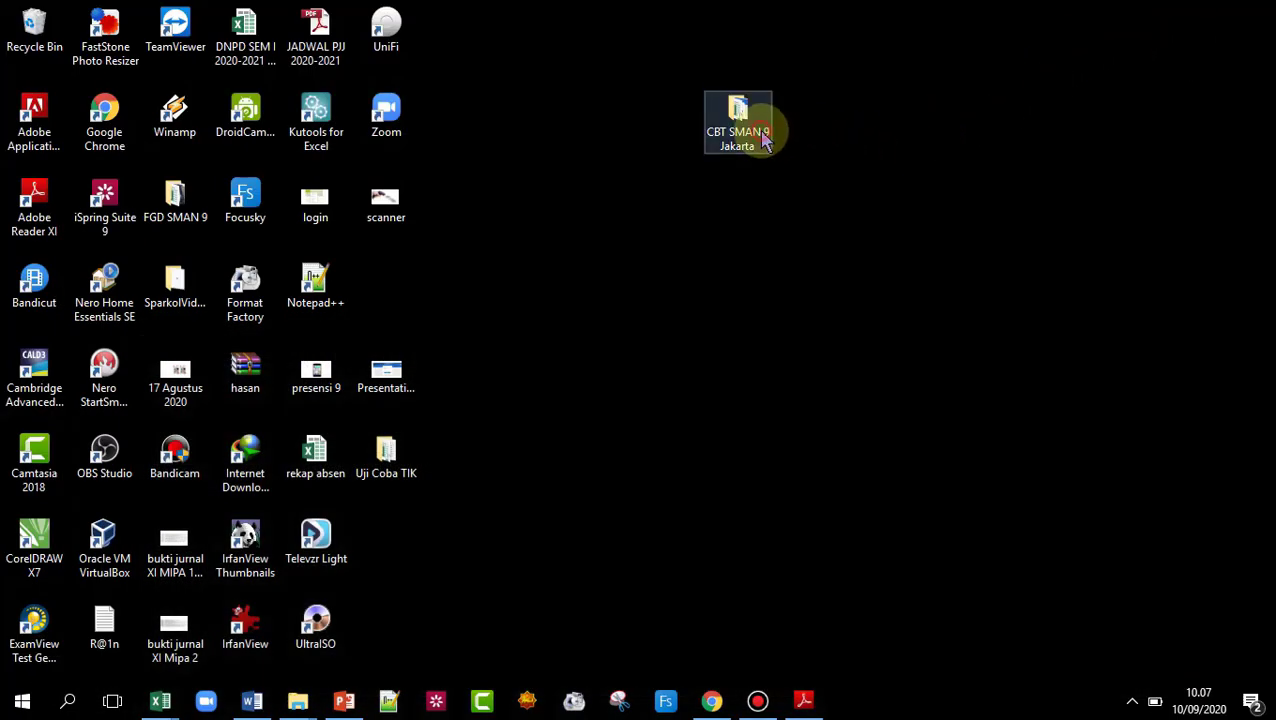
double_click(763, 138)
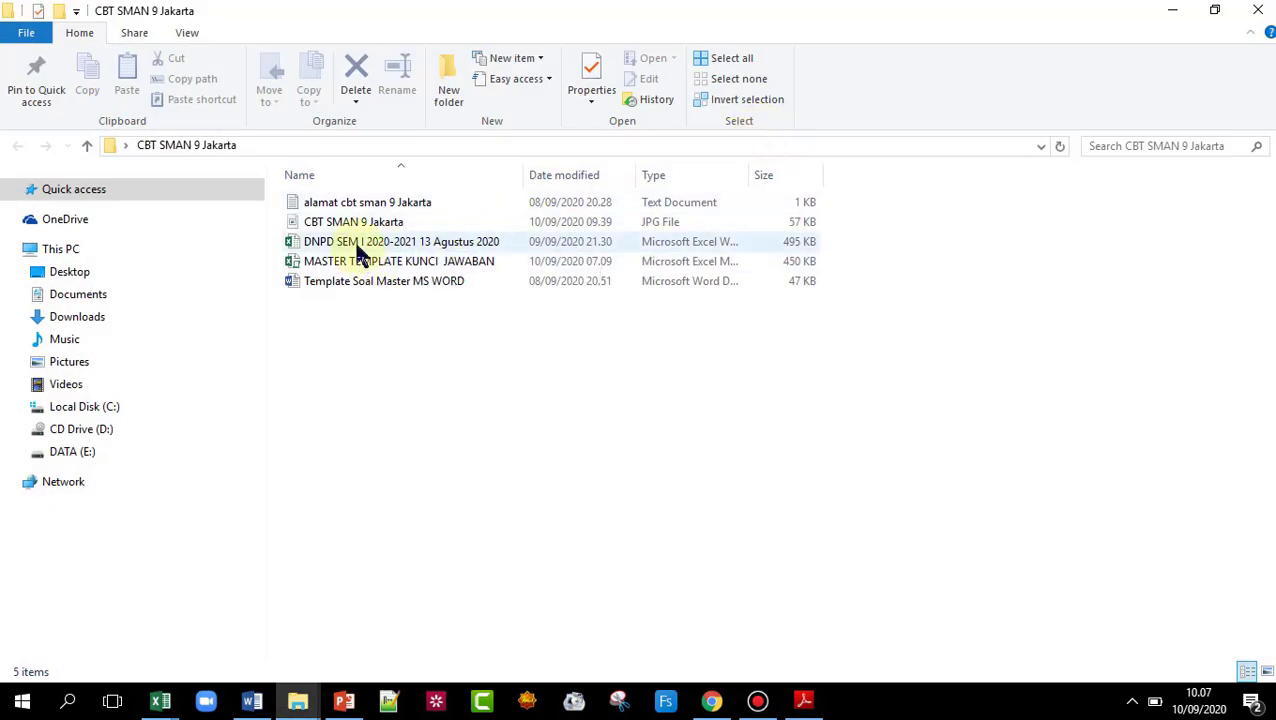
double_click(358, 243)
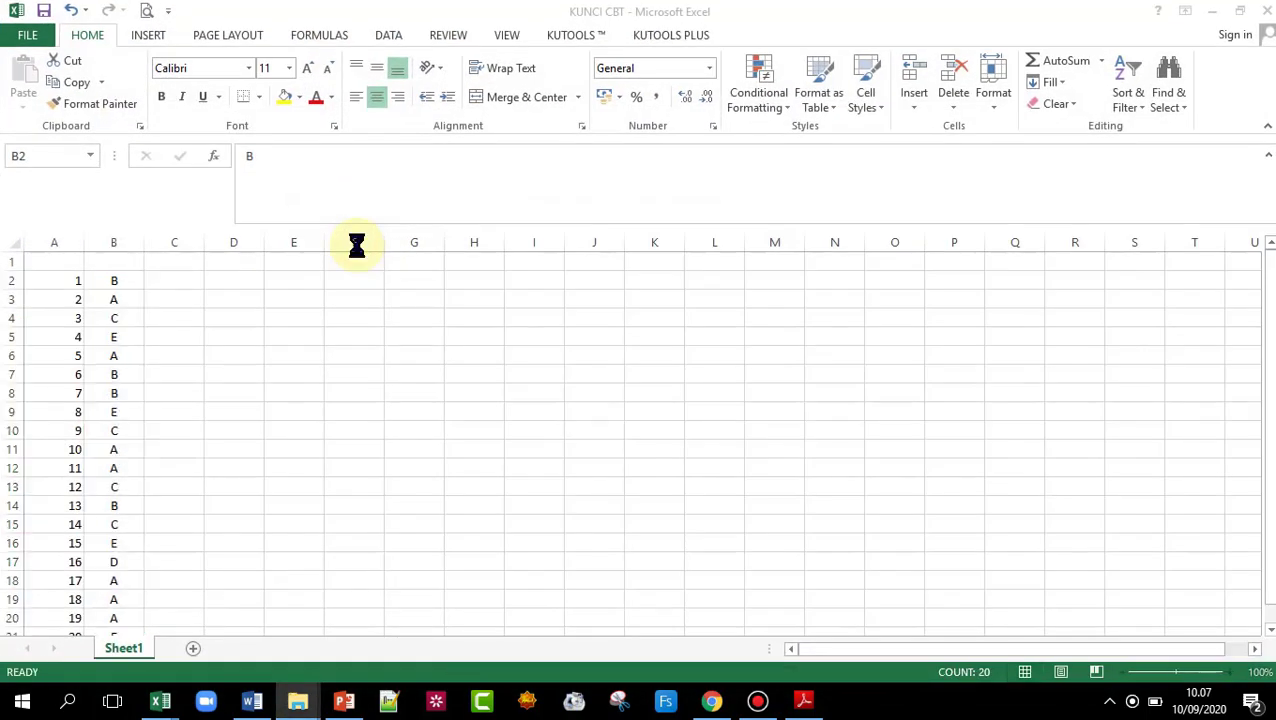
scroll(256, 523, "up", 20)
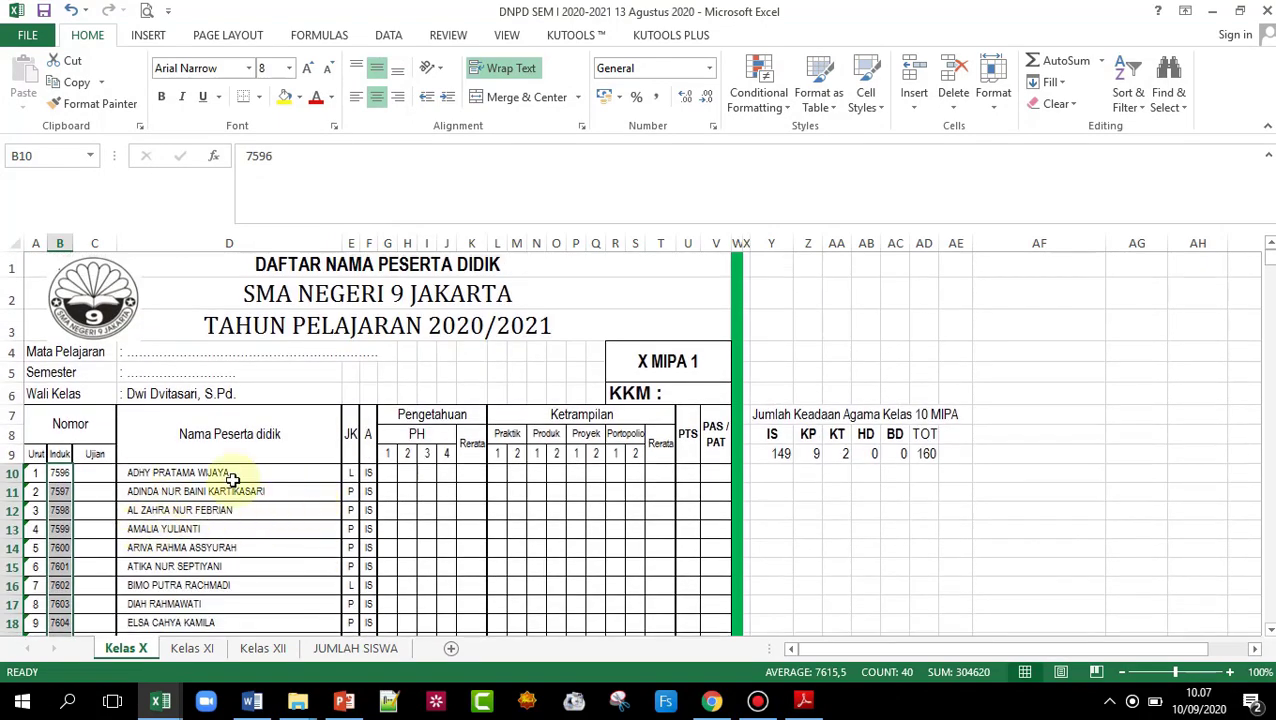
left_click(590, 530)
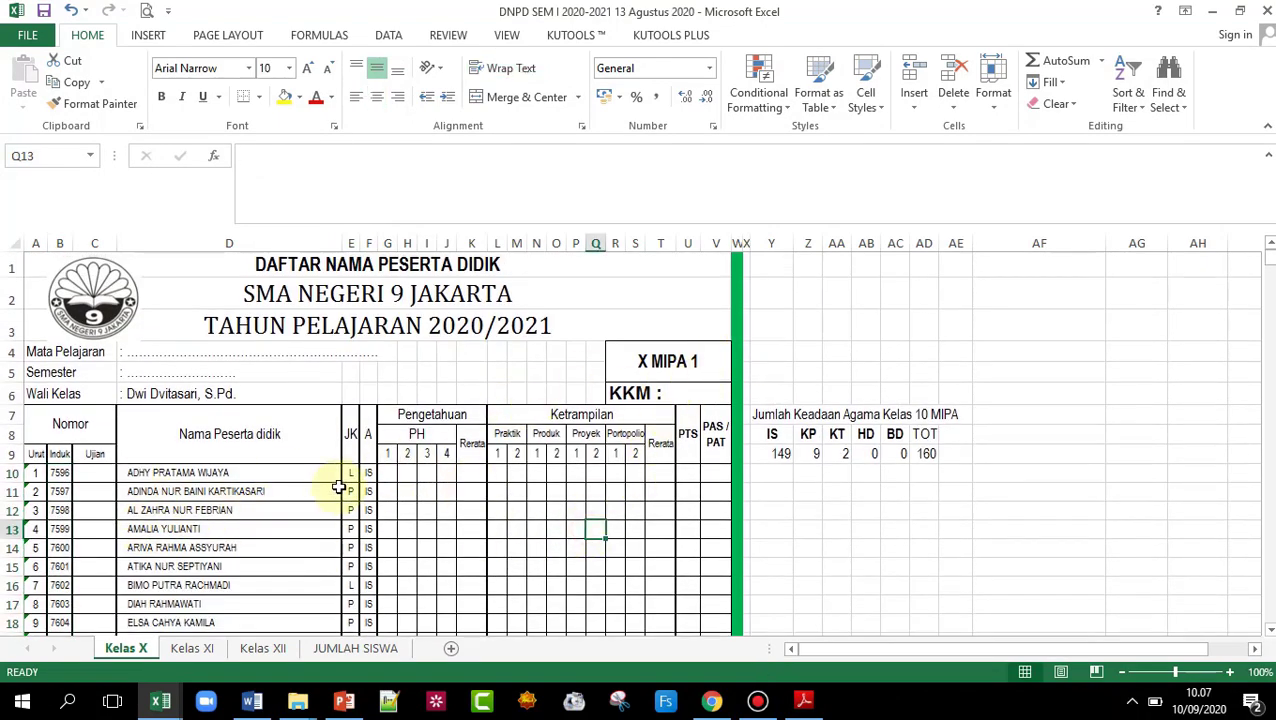
scroll(336, 470, "down", 14)
scroll(336, 456, "down", 4)
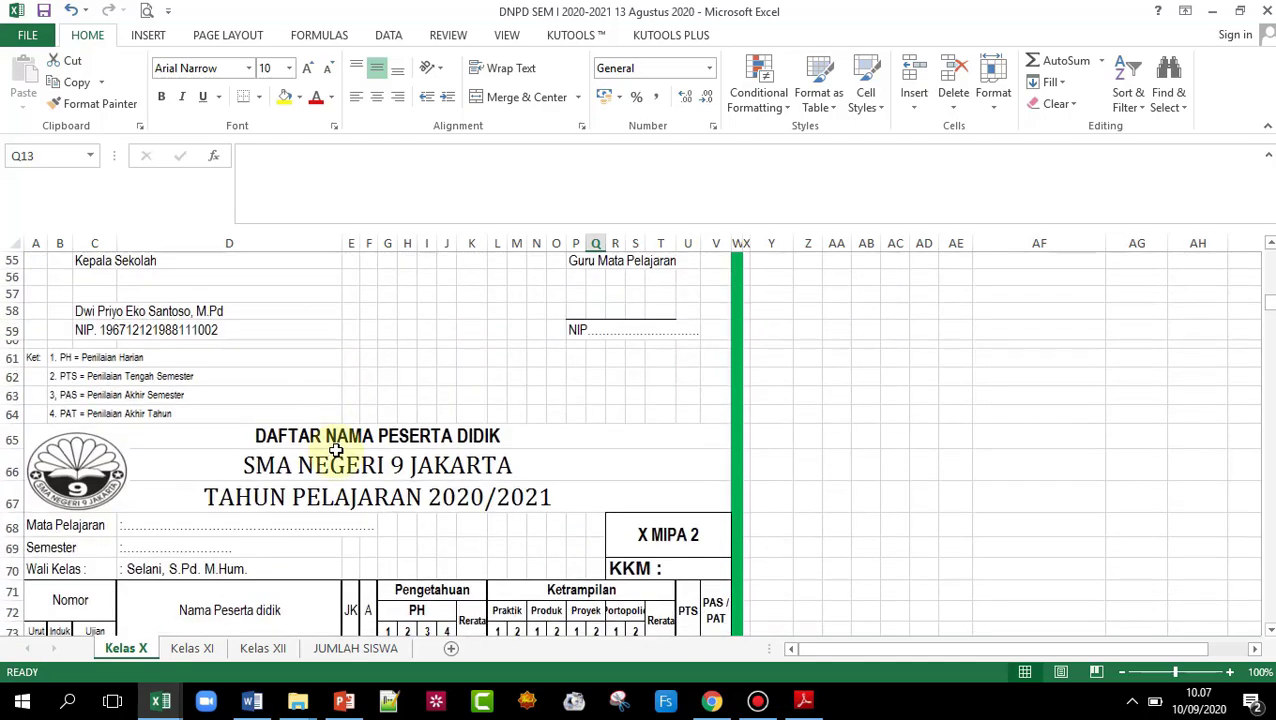
scroll(336, 441, "up", 10)
scroll(370, 447, "down", 4)
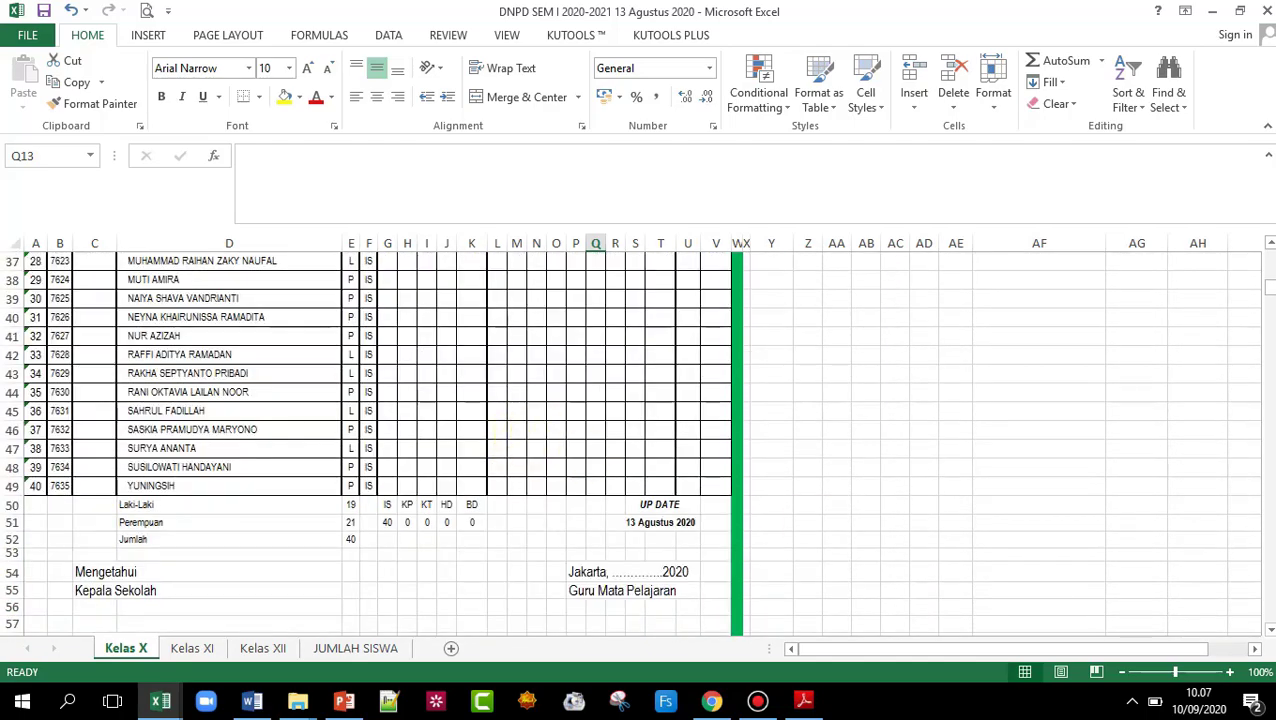
left_click_drag(1268, 287, 1268, 318)
- Copy the 40 Kelas X student numbers in B74:B113 and return to MASTER TEMPLATE
left_click(60, 283)
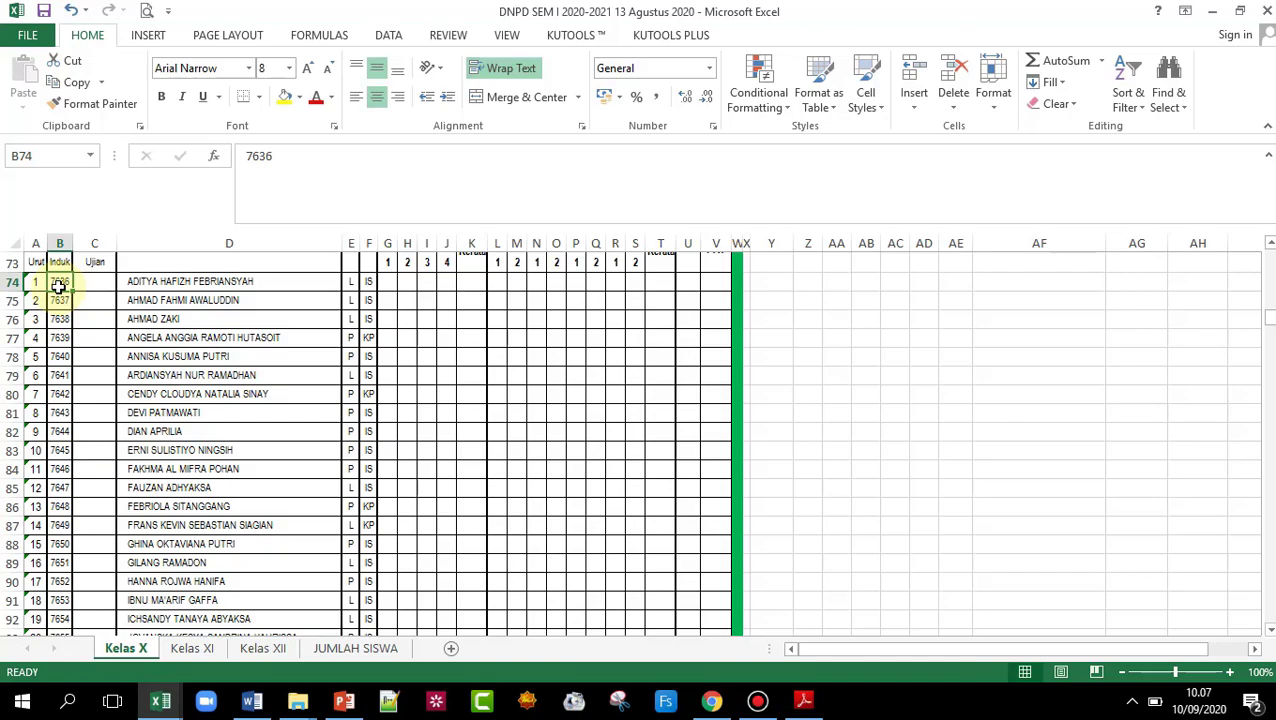
left_click_drag(59, 283, 88, 538)
right_click(59, 485)
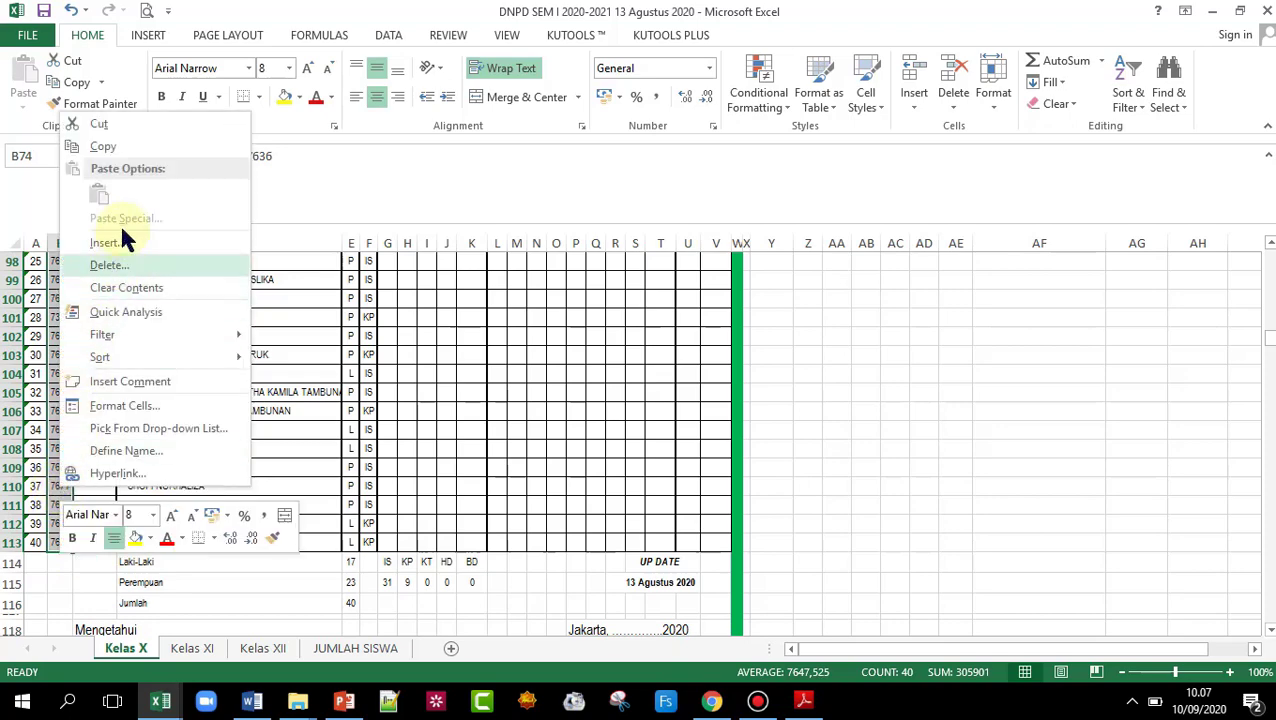
left_click(113, 150)
scroll(120, 400, "up", 10)
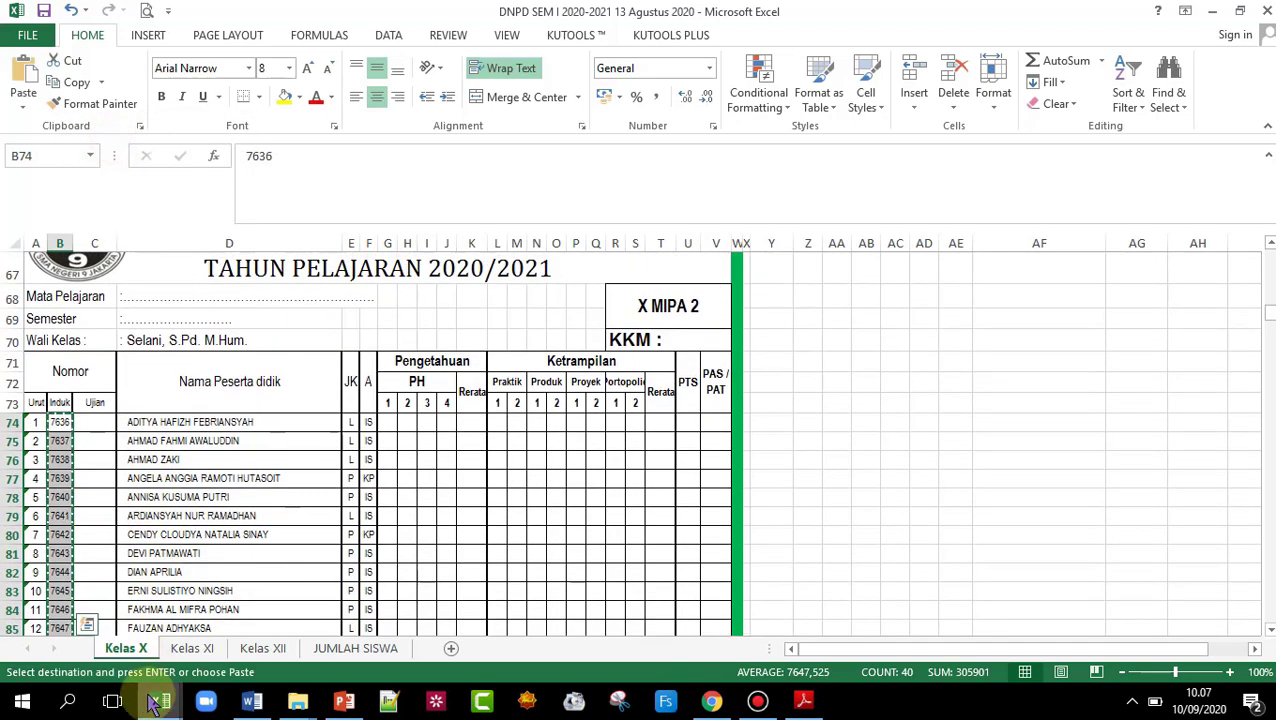
mouse_move(162, 704)
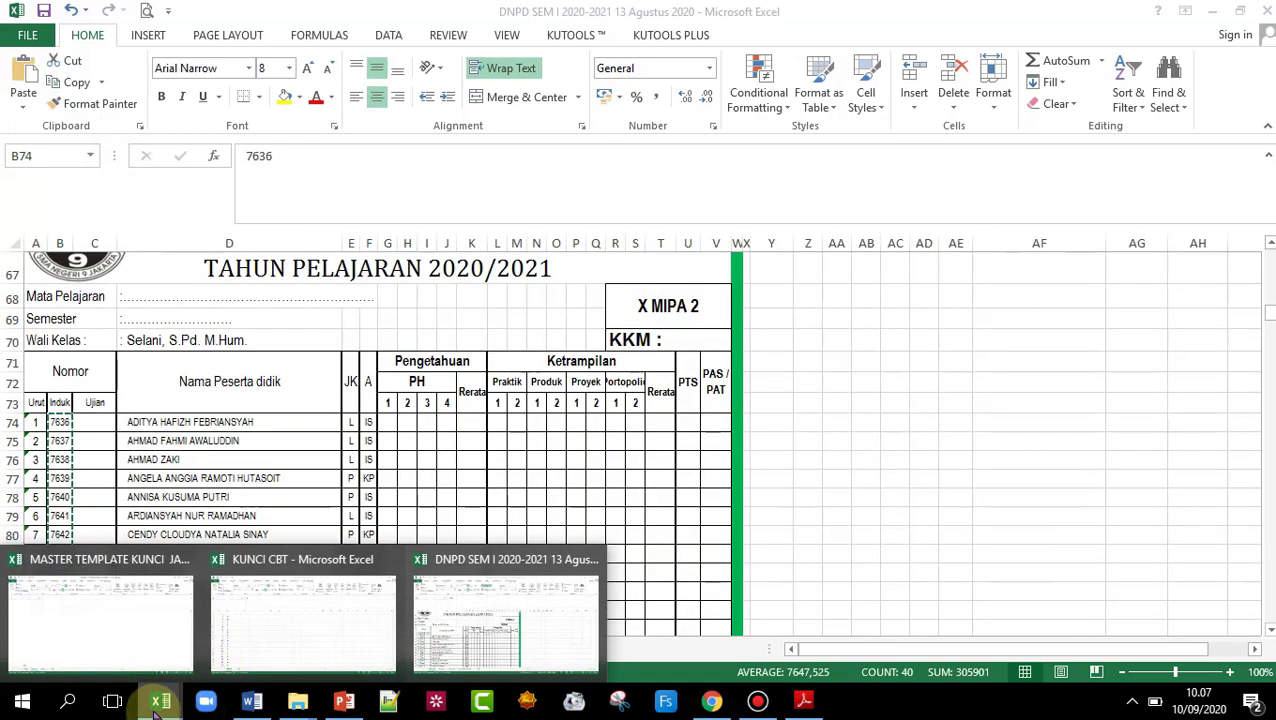
left_click(143, 632)
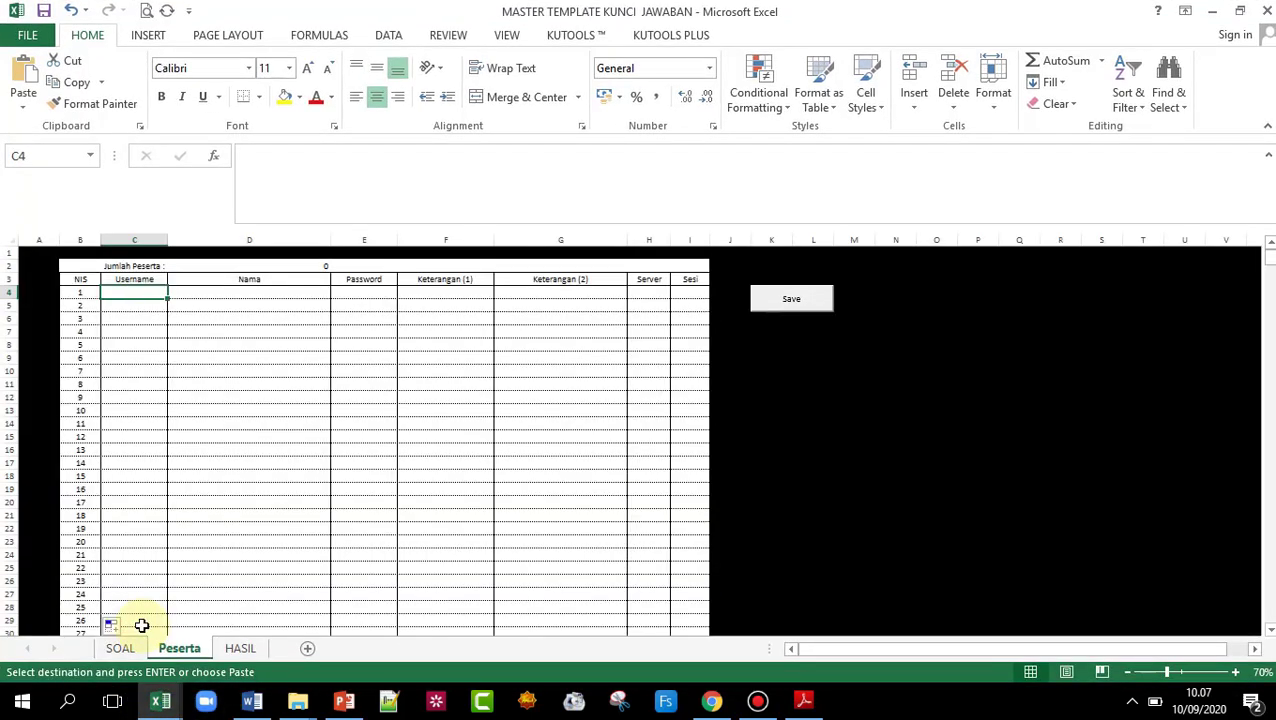
- Paste the student numbers into Username (C4) and Password (E4), then zoom to 90%
right_click(115, 294)
left_click(151, 375)
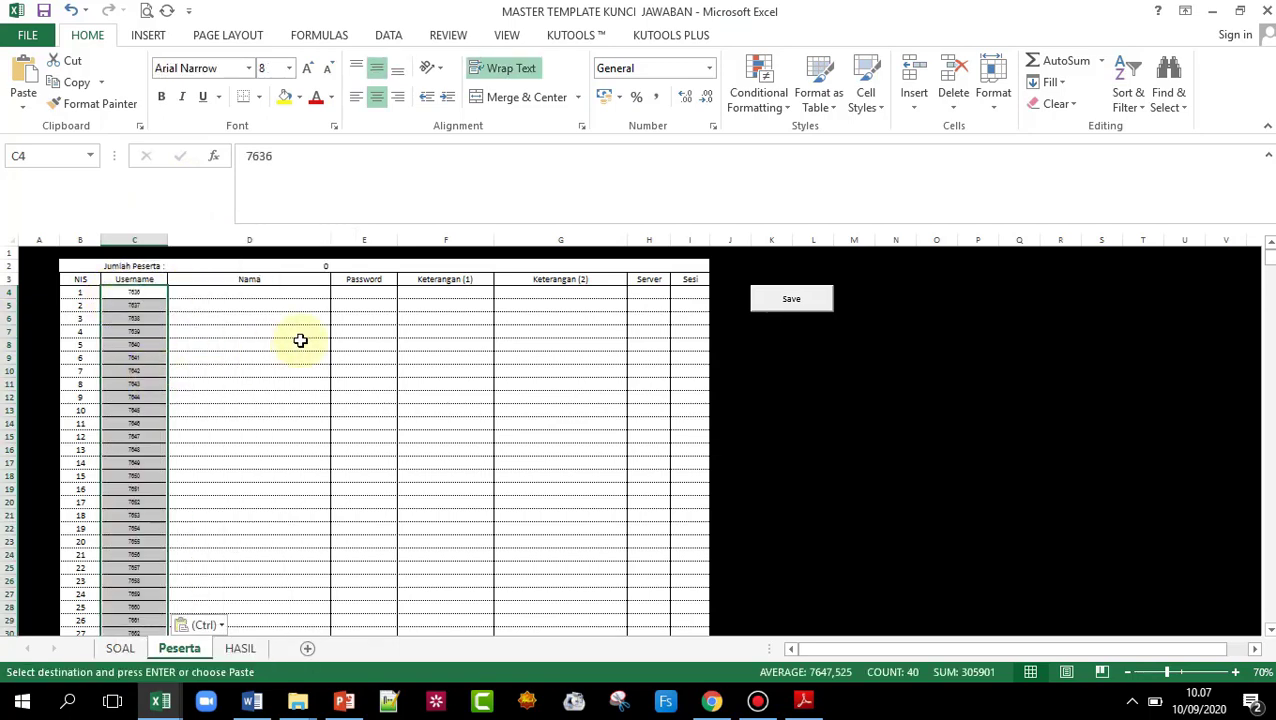
left_click(349, 294)
right_click(349, 294)
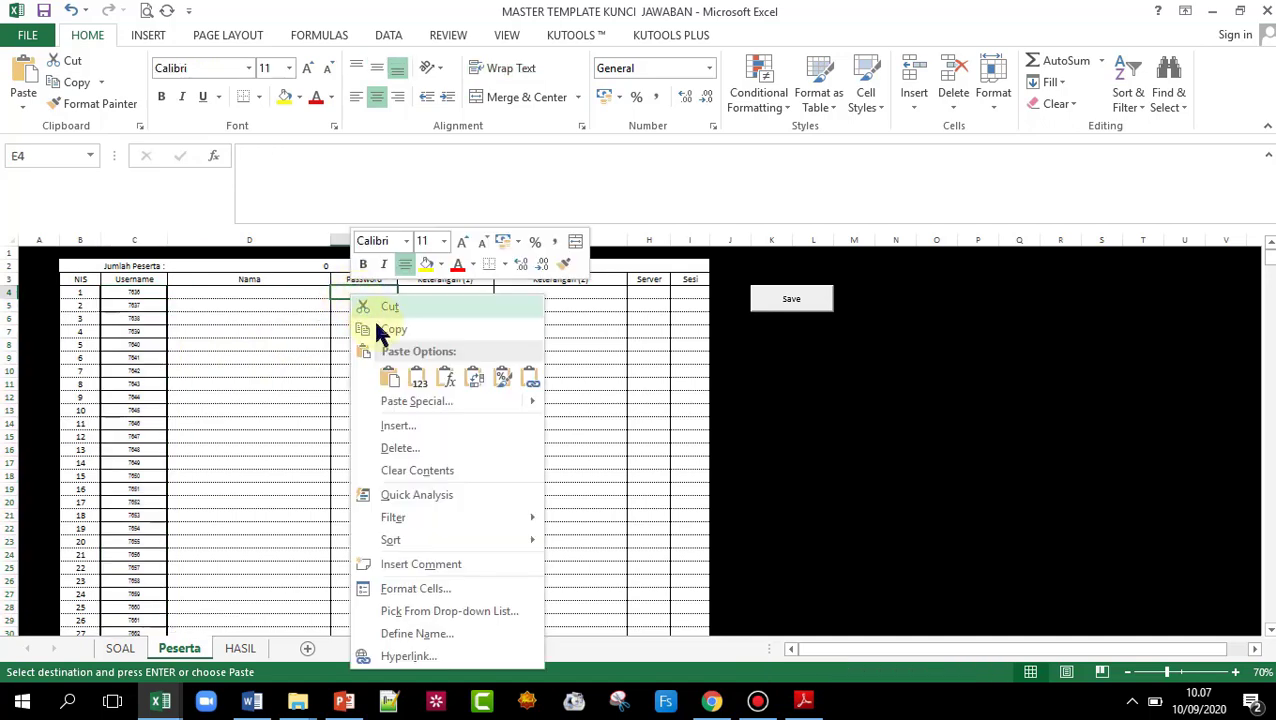
left_click(393, 378)
left_click(437, 405)
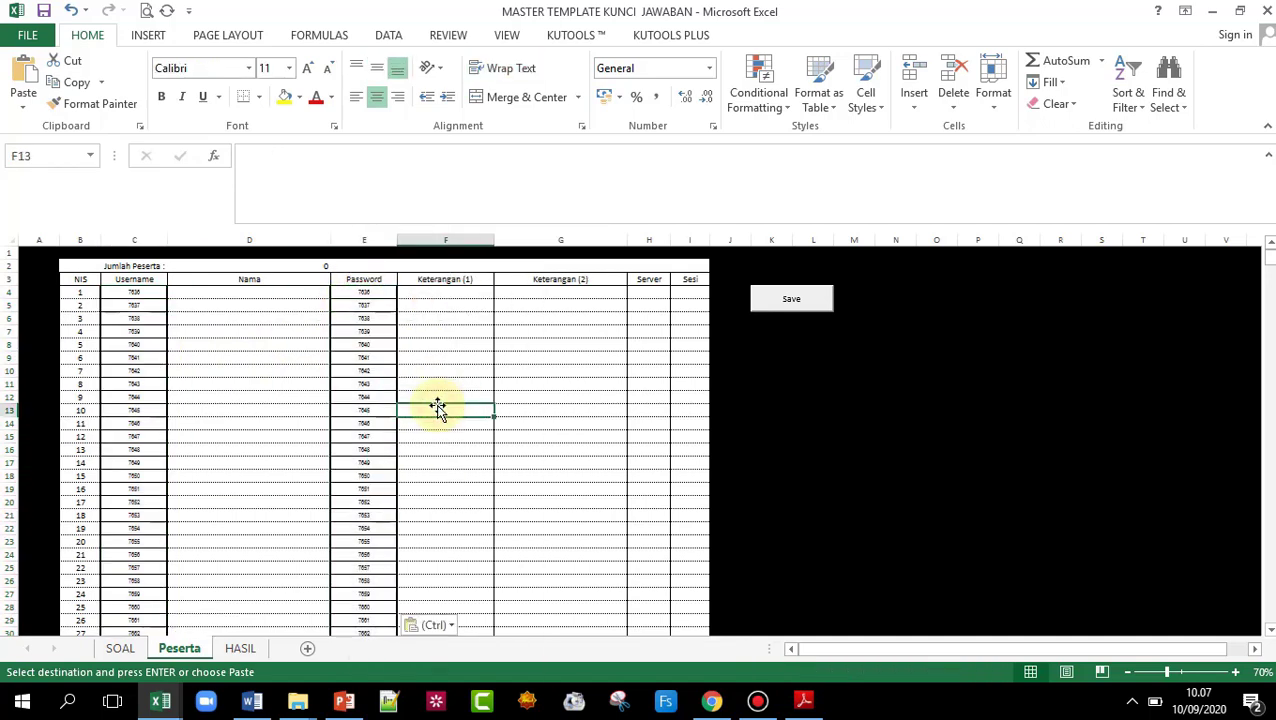
left_click(1236, 672)
left_click(1236, 672)
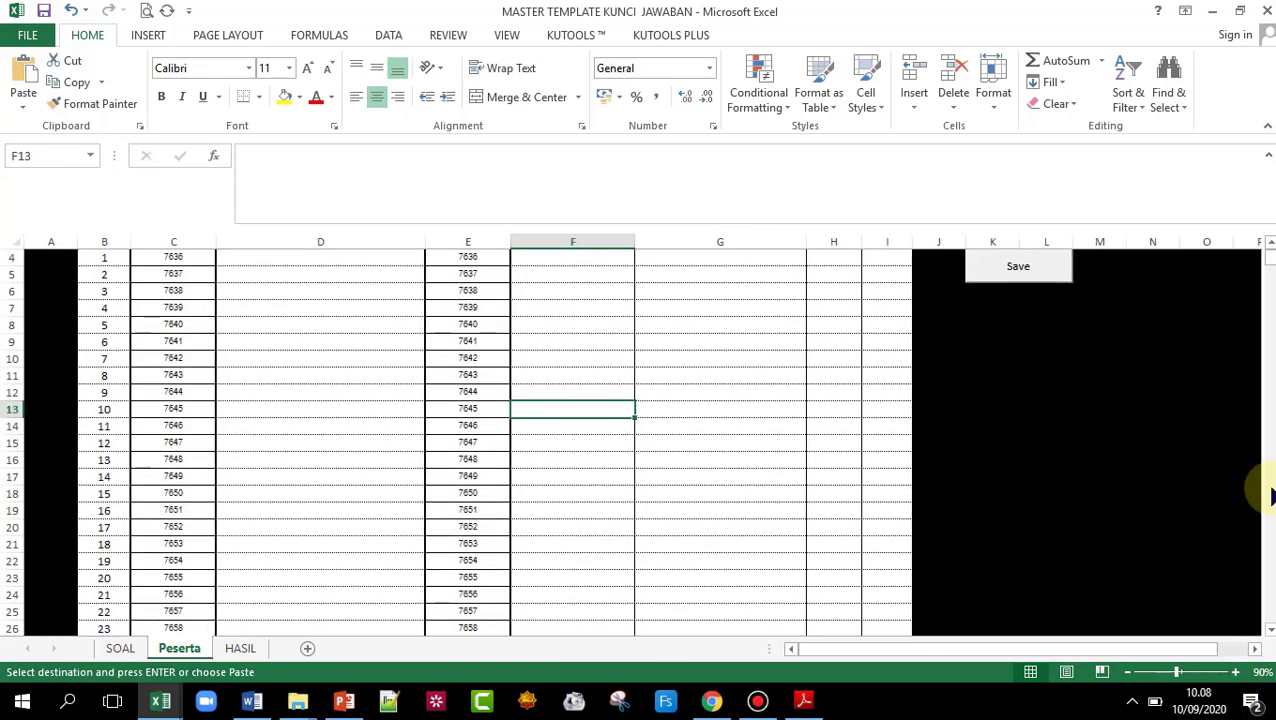
- Copy the 40 Kelas X student names from D74:D113 in the DNPD workbook
left_click(1269, 243)
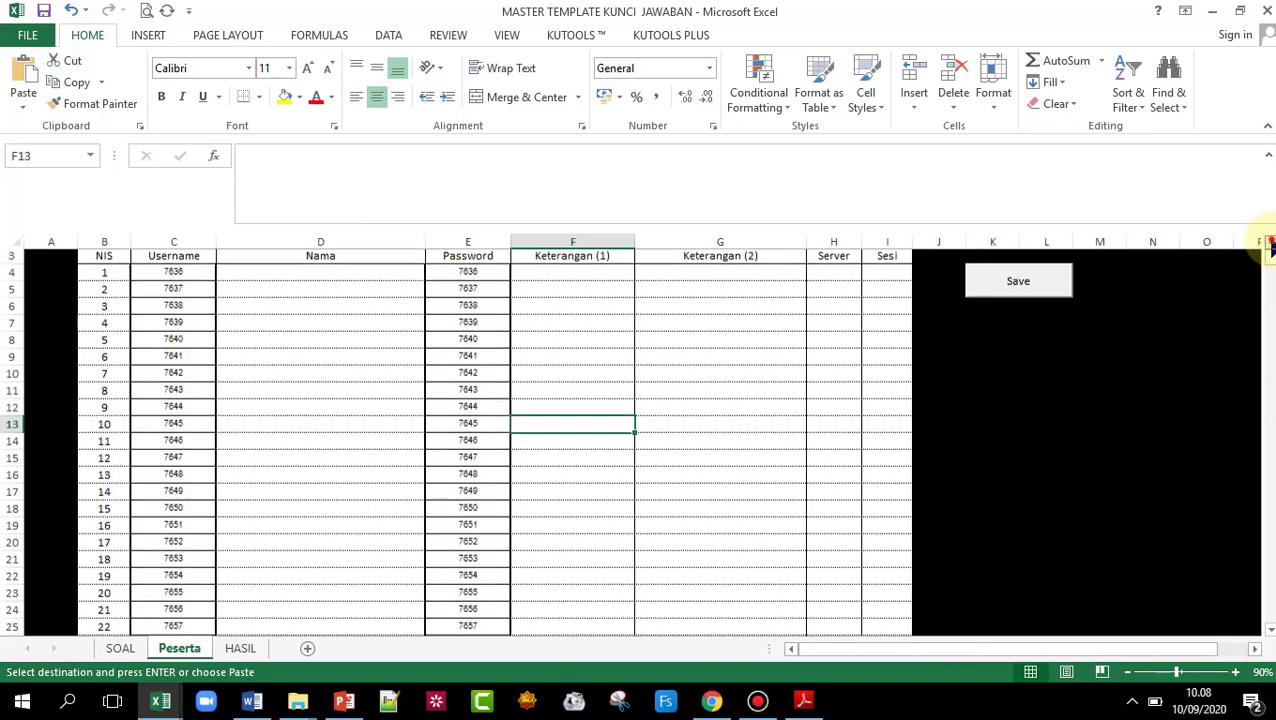
left_click(1269, 243)
left_click(1269, 243)
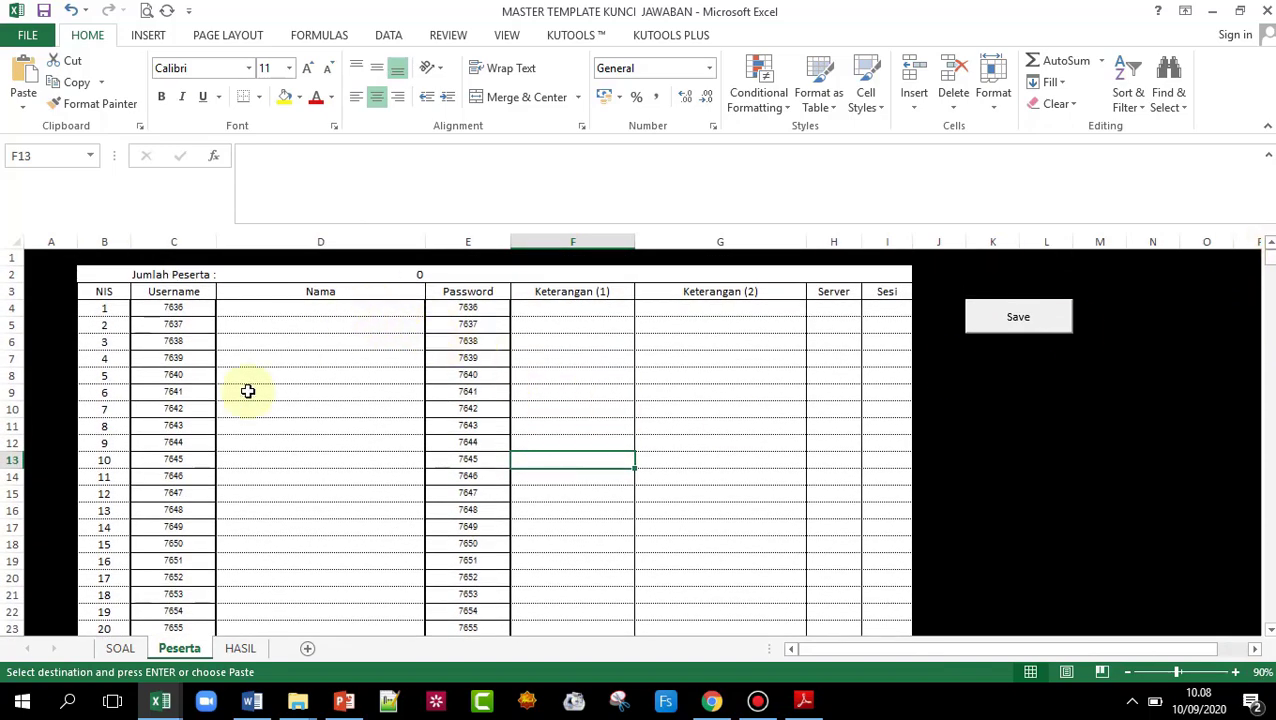
mouse_move(170, 710)
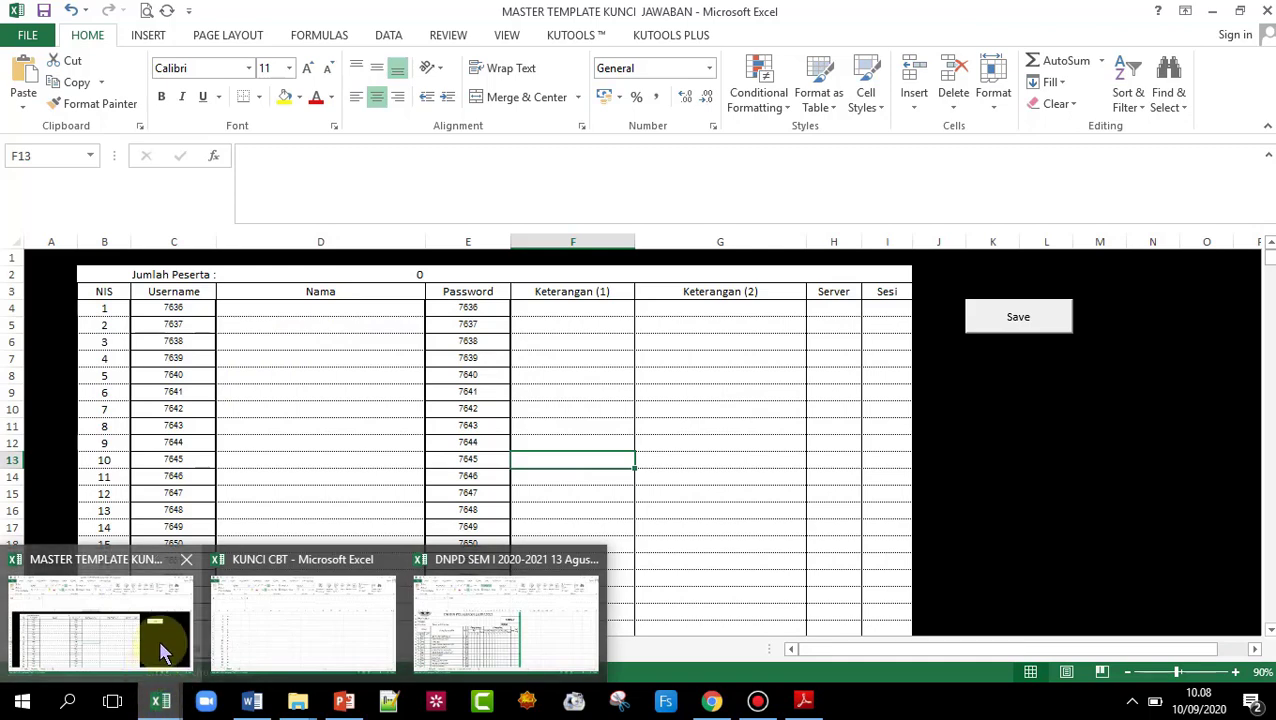
mouse_move(252, 700)
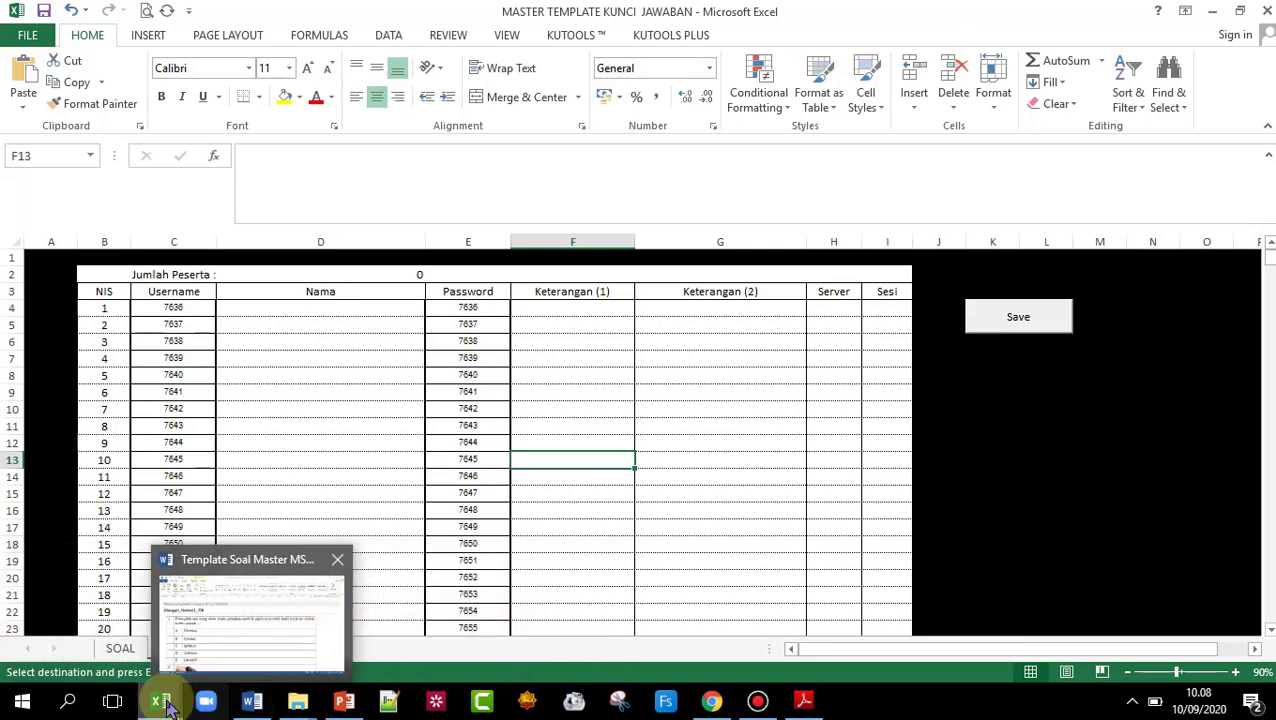
left_click(550, 598)
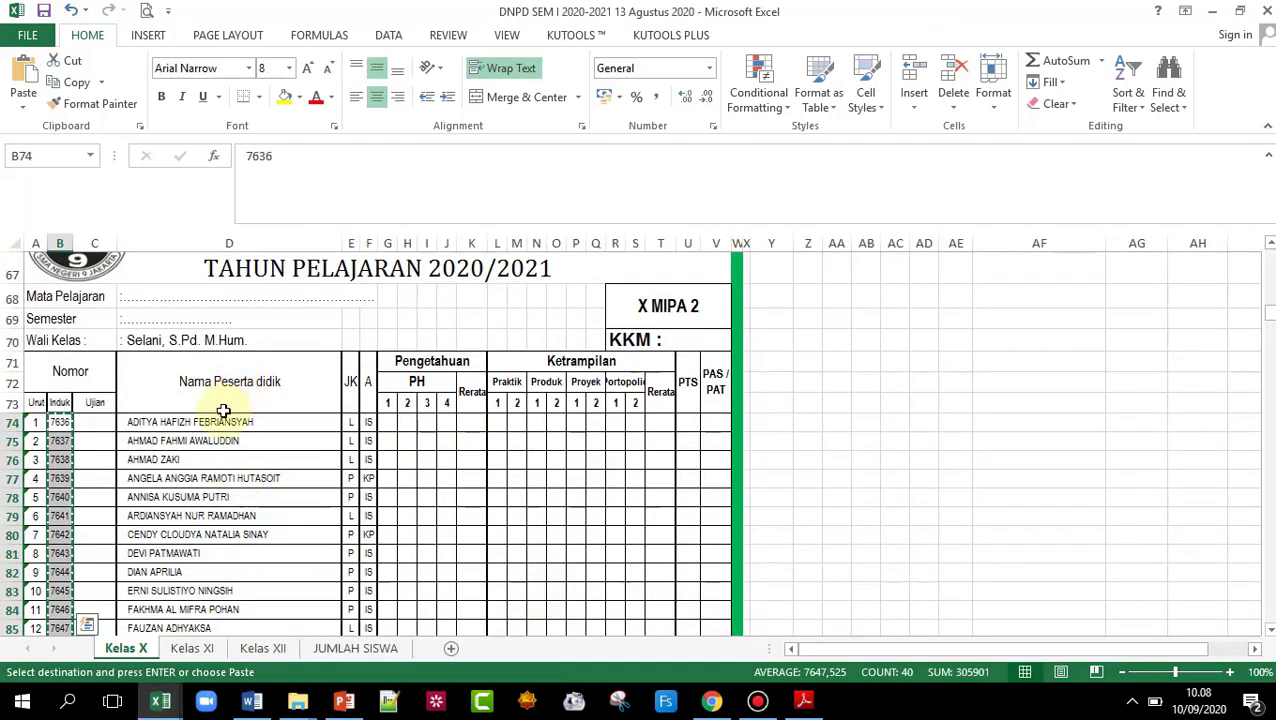
left_click_drag(205, 430, 251, 561)
right_click(243, 449)
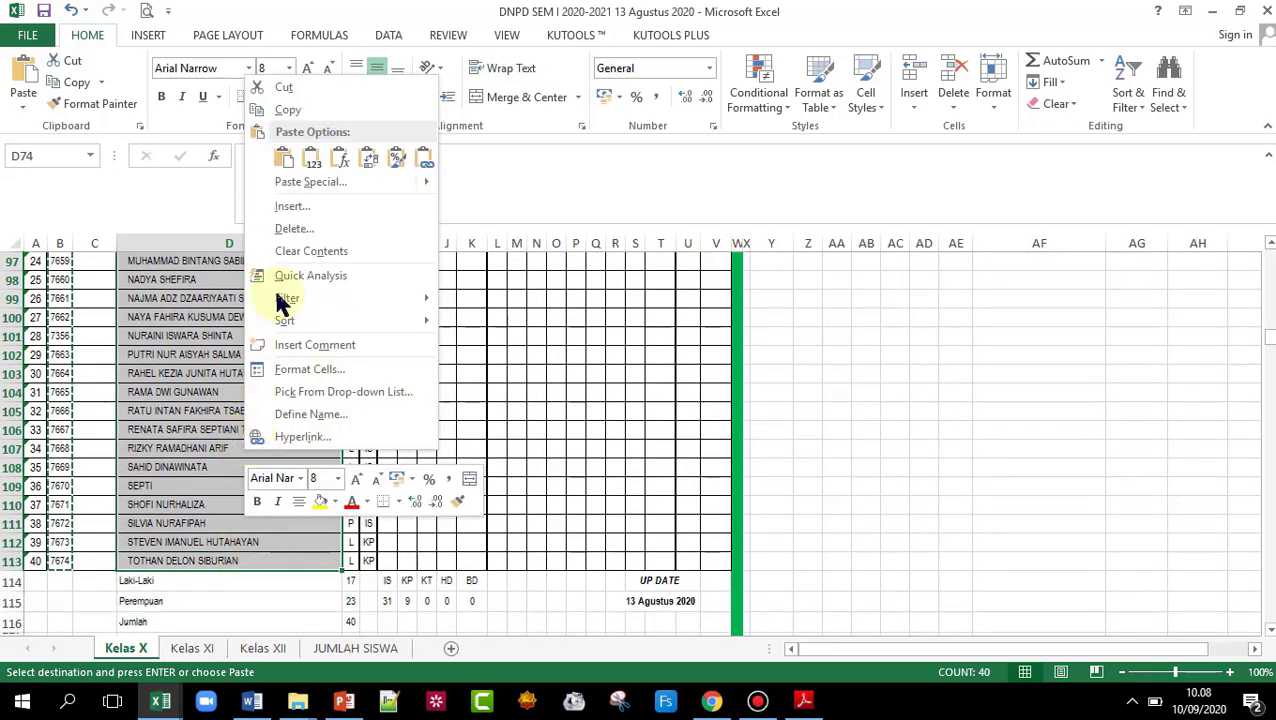
left_click(265, 107)
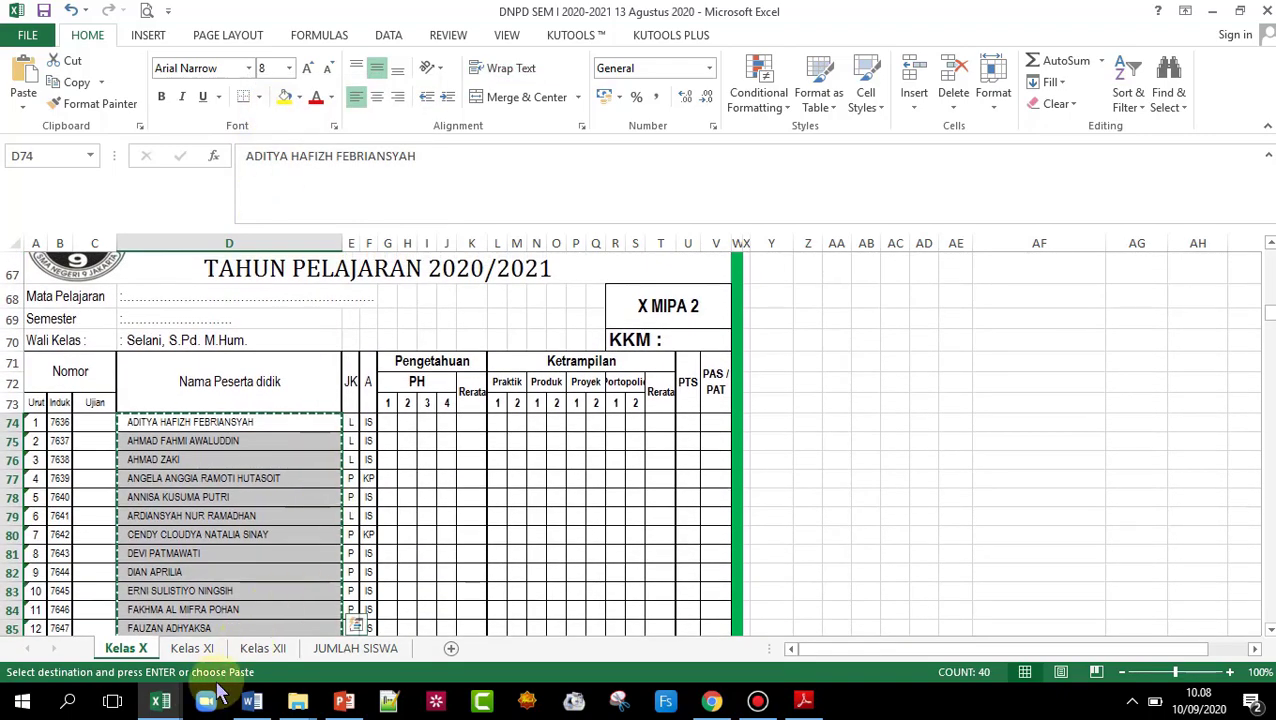
- Paste the names into cell D4 of the MASTER TEMPLATE Nama column
left_click(160, 700)
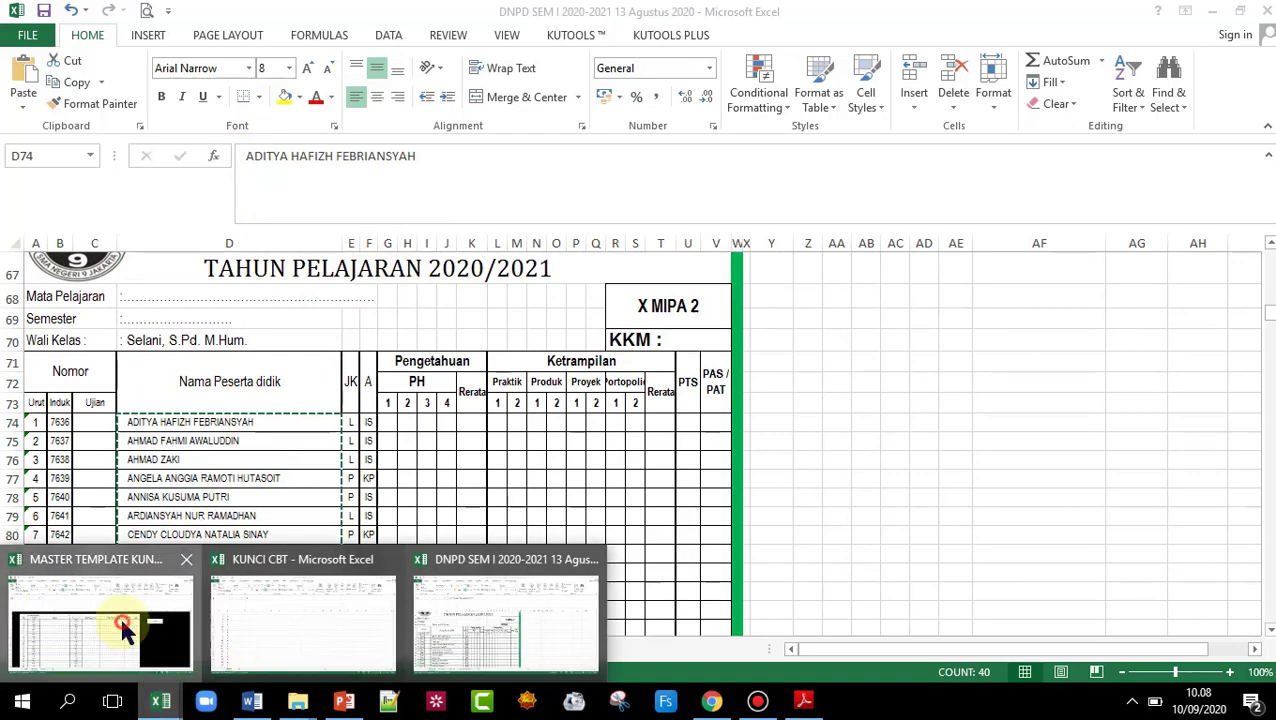
left_click(118, 632)
left_click(301, 310)
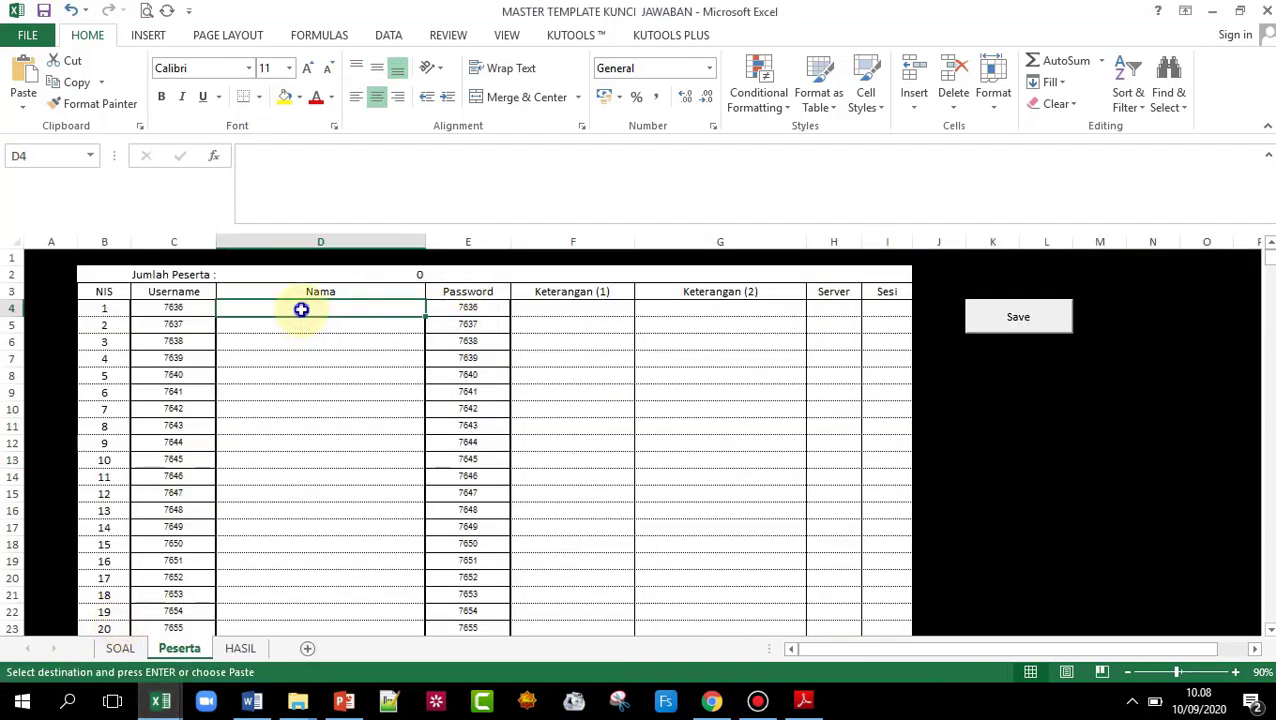
right_click(302, 310)
left_click(362, 385)
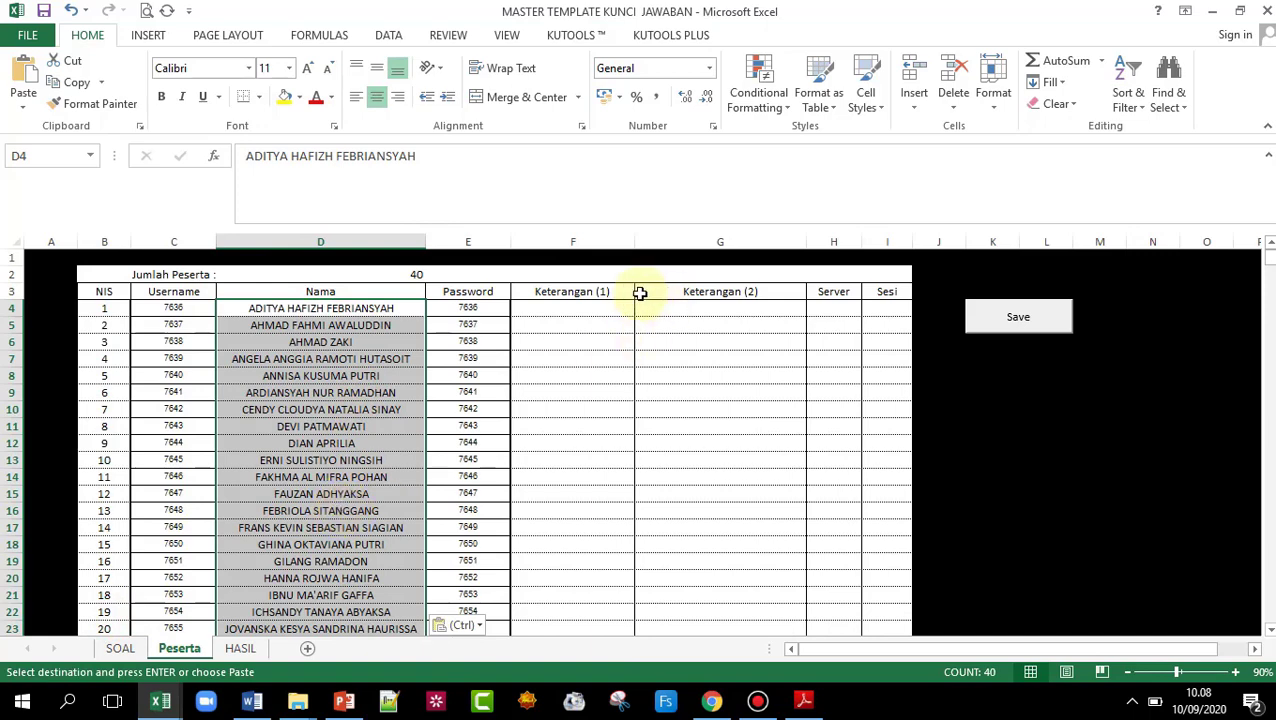
left_click(572, 311)
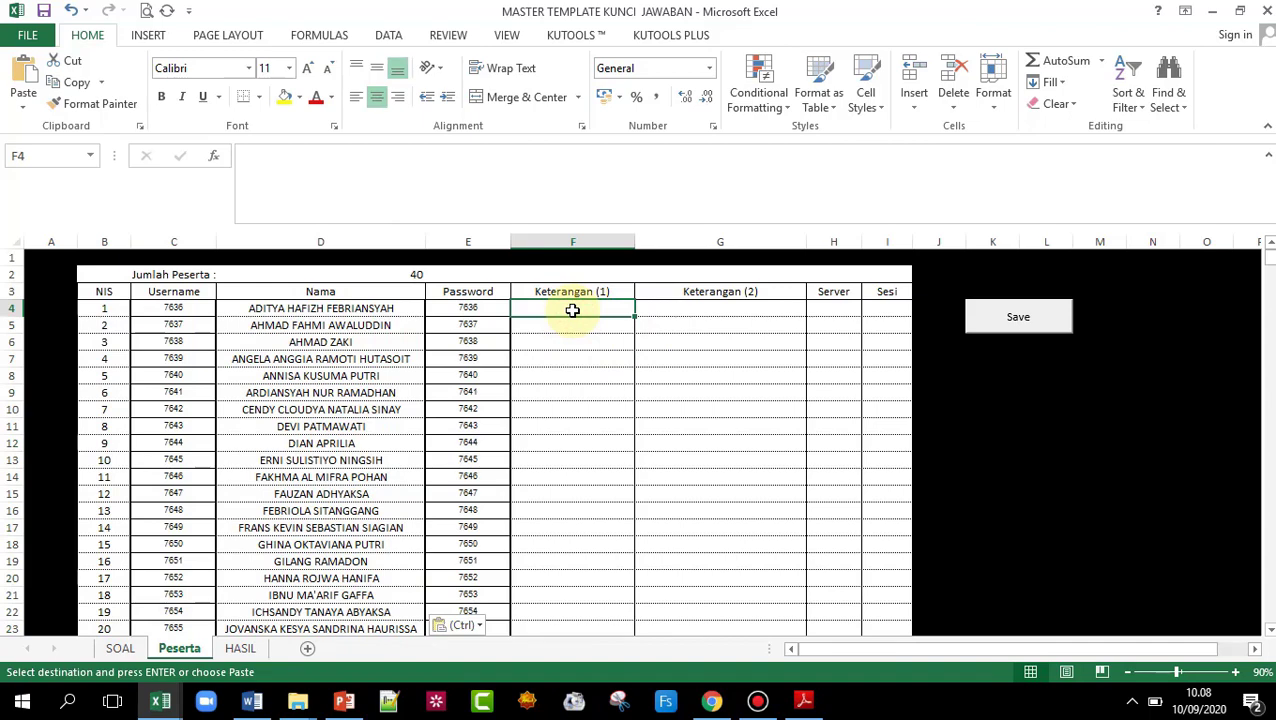
- Enter X MIPA 2 in F4, undoing the fill that incremented it to X MIPA 3/4
type("X MIPA 2")
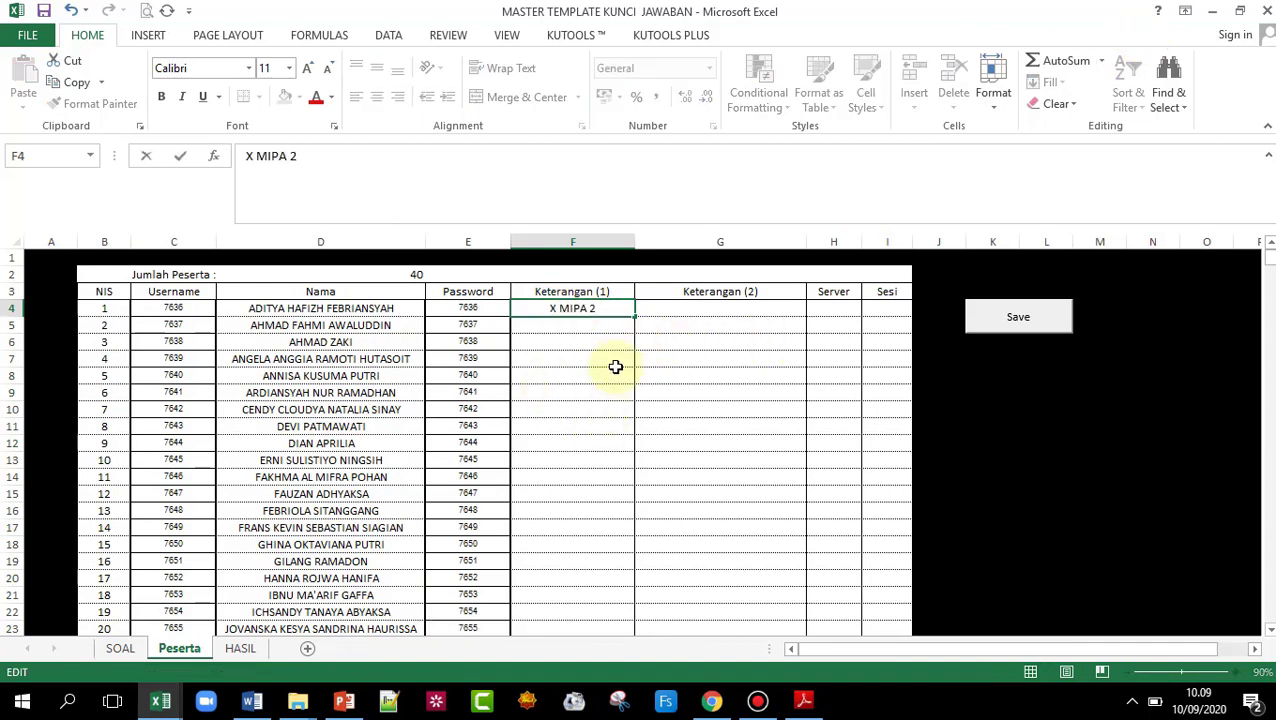
left_click(615, 365)
left_click(612, 312)
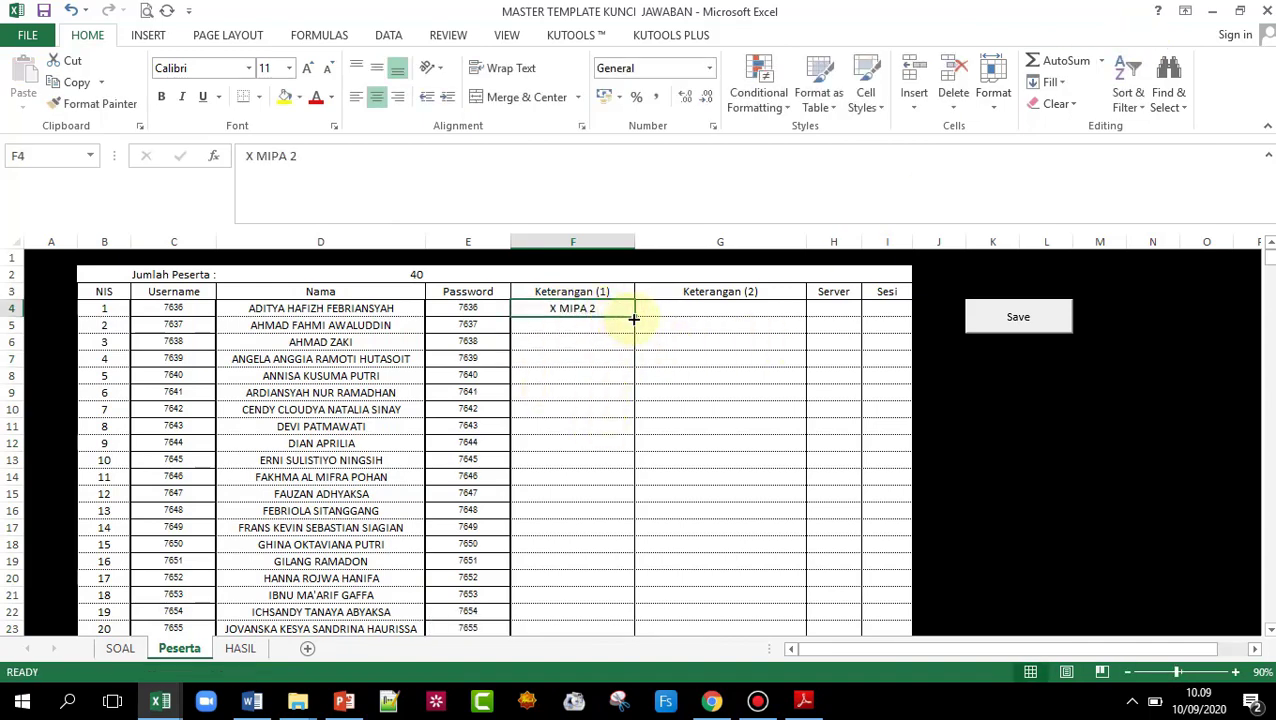
left_click_drag(636, 316, 615, 355)
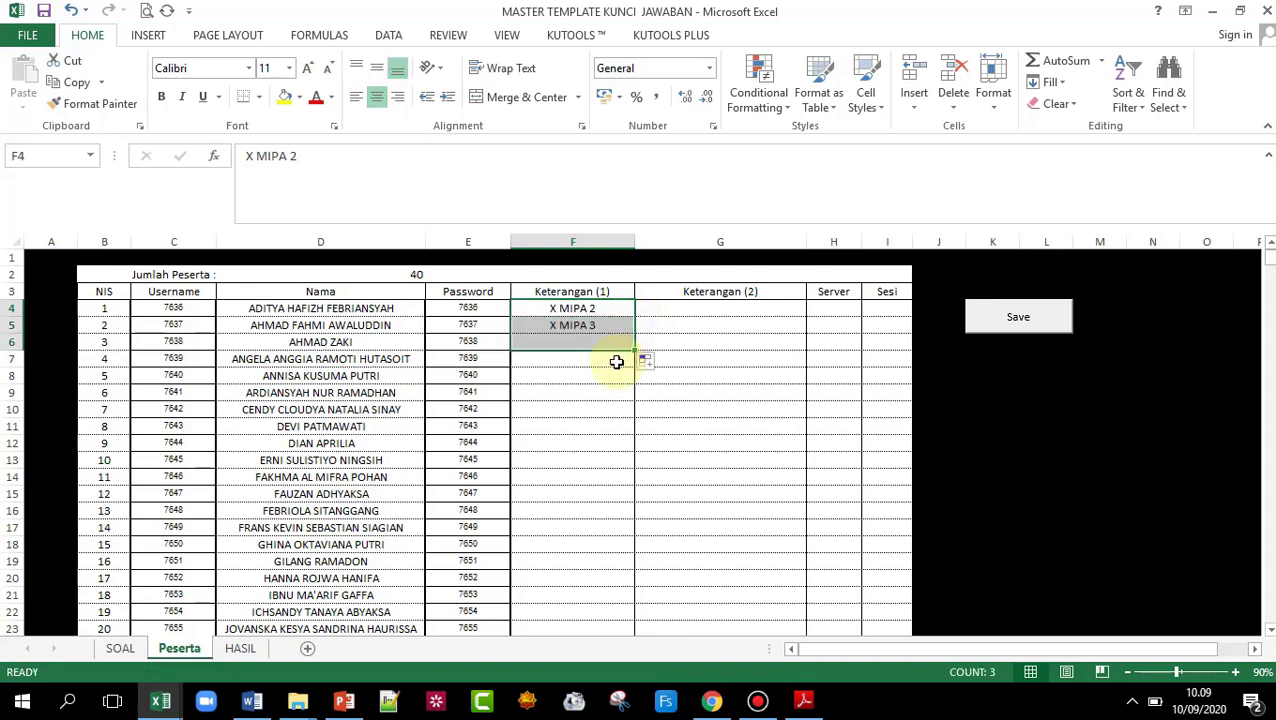
key("ctrl+z")
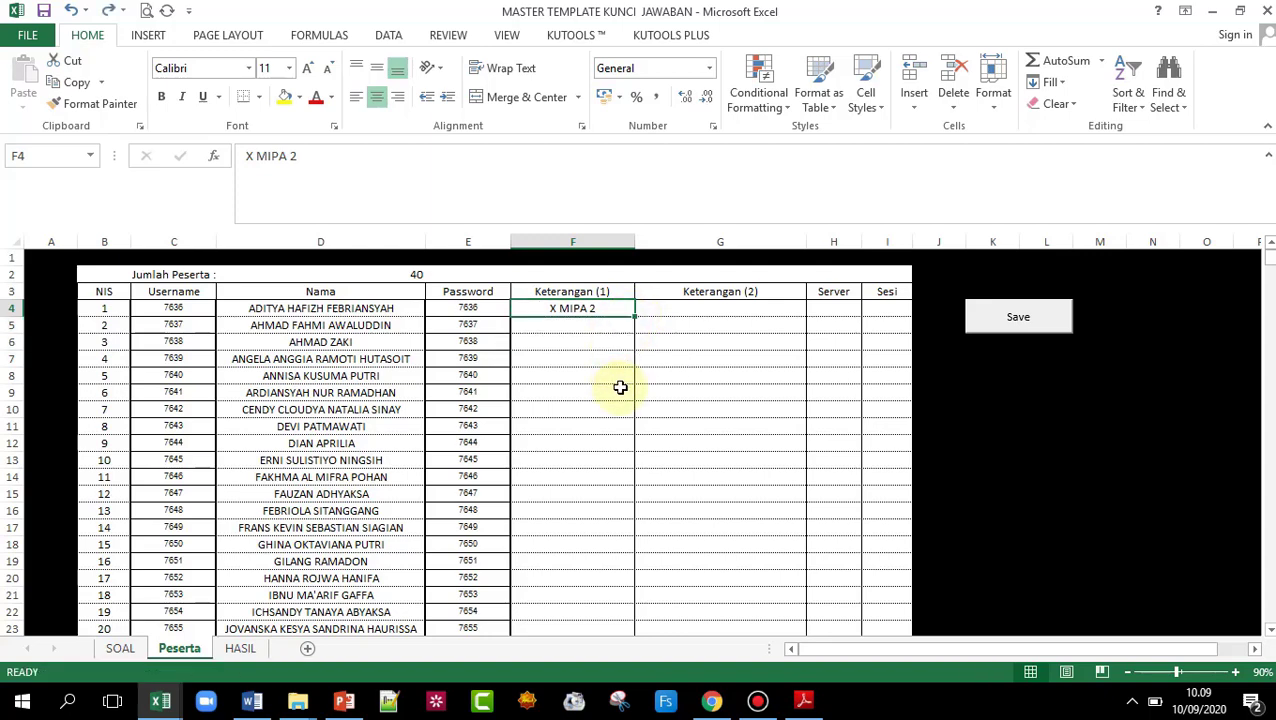
- Copy X MIPA 2 from F4 into F5:F43 for the remaining students
right_click(592, 310)
left_click(622, 340)
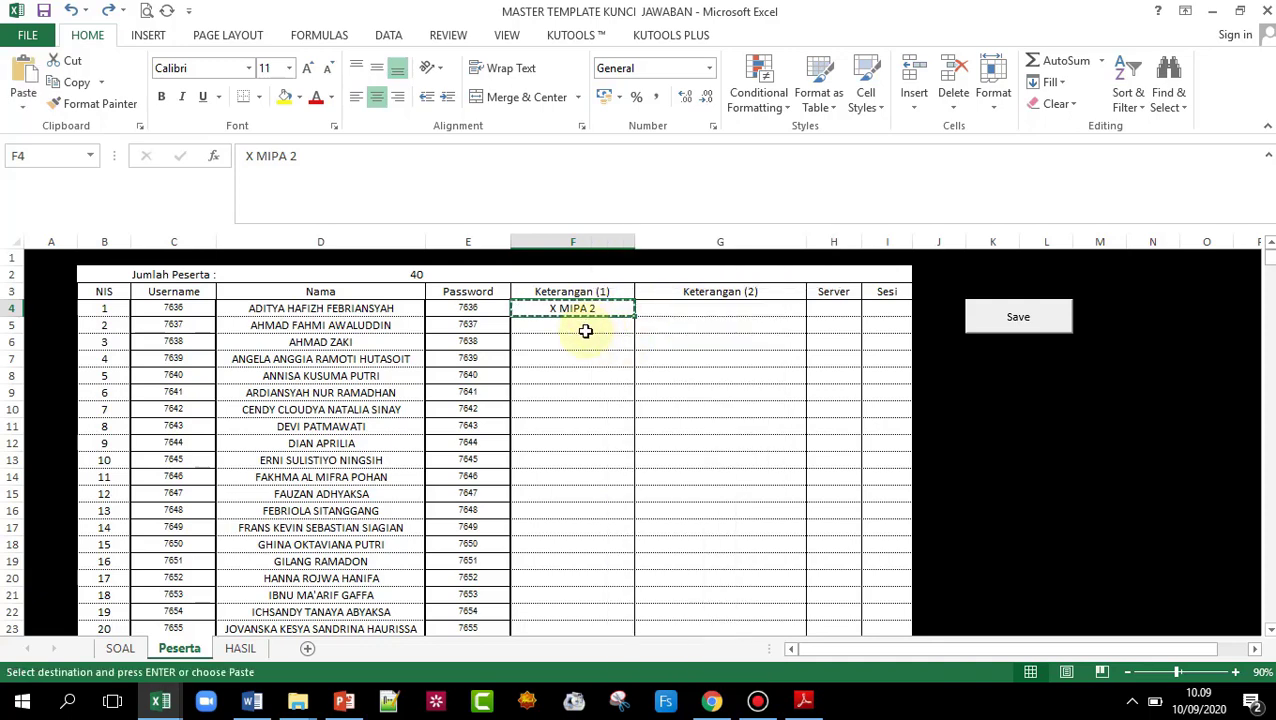
left_click(586, 328)
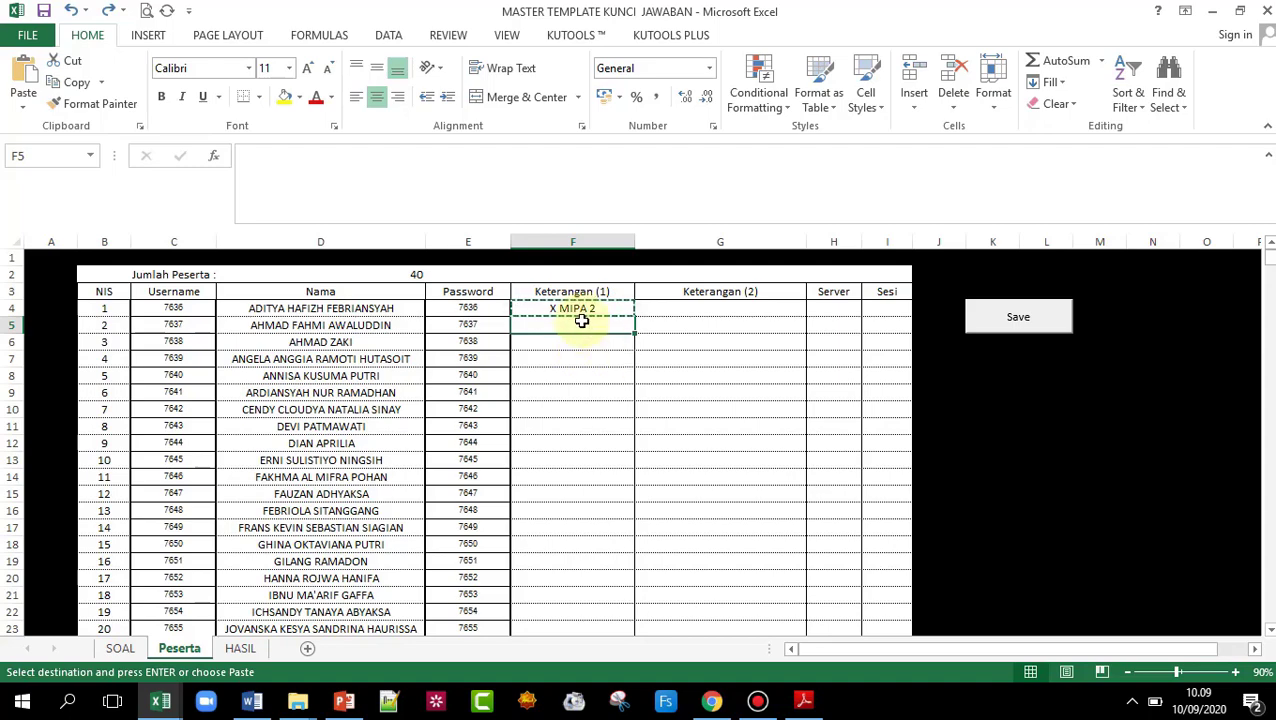
left_click_drag(579, 326, 558, 587)
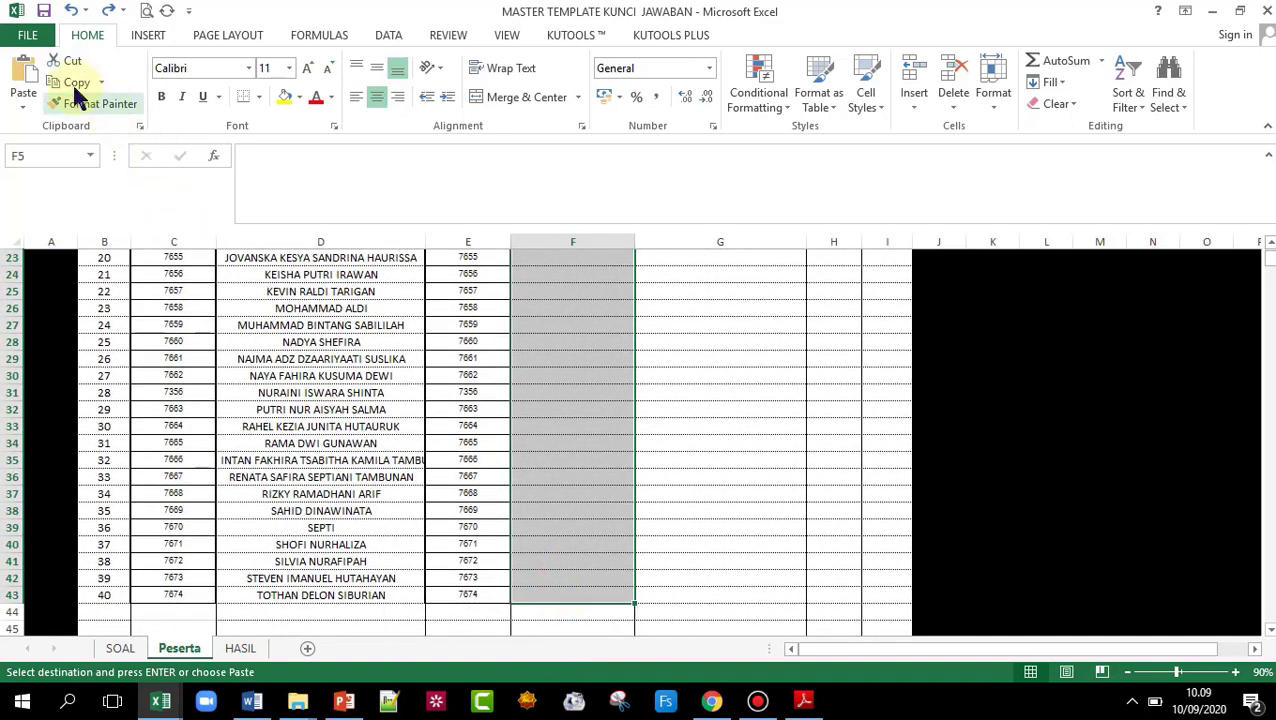
right_click(568, 281)
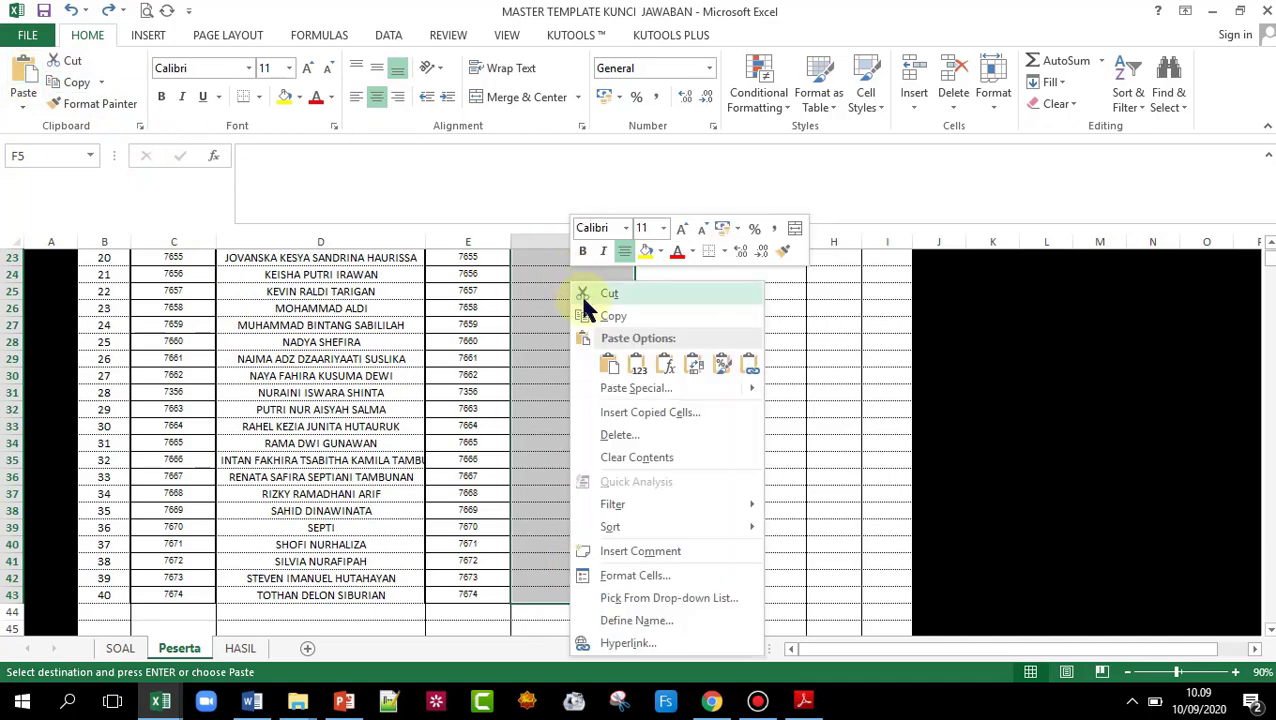
left_click(608, 364)
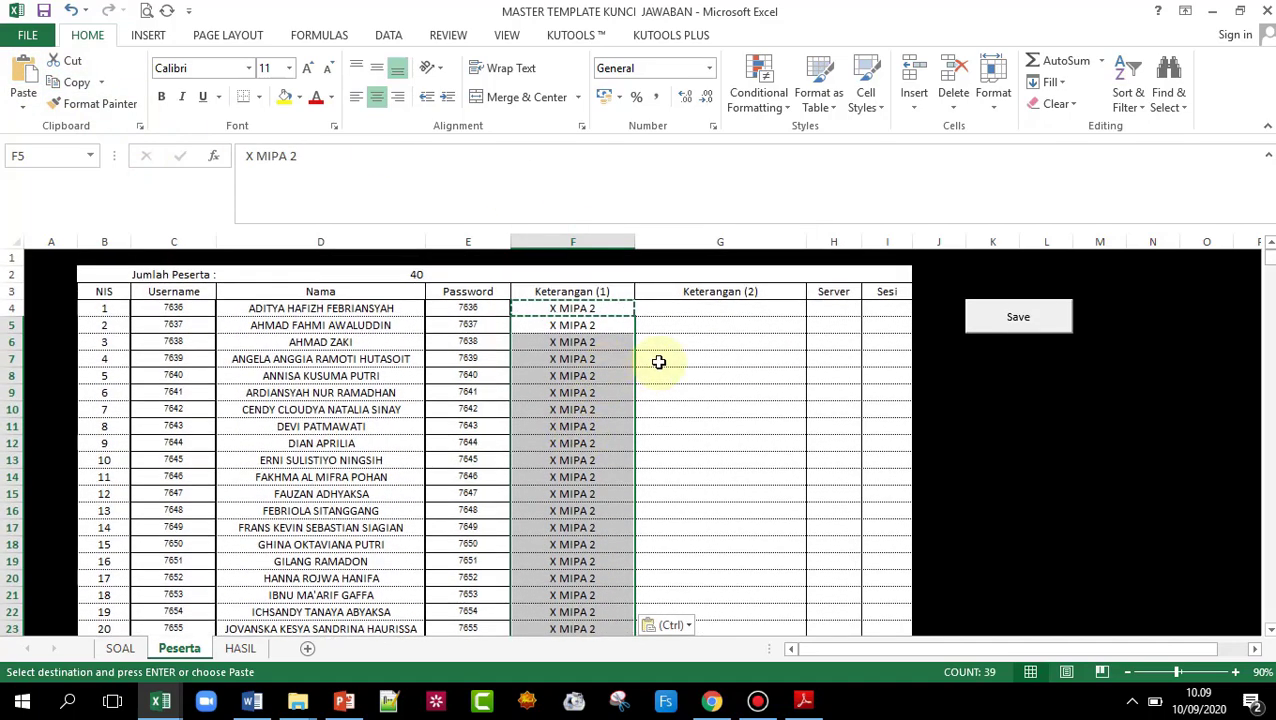
left_click(698, 308)
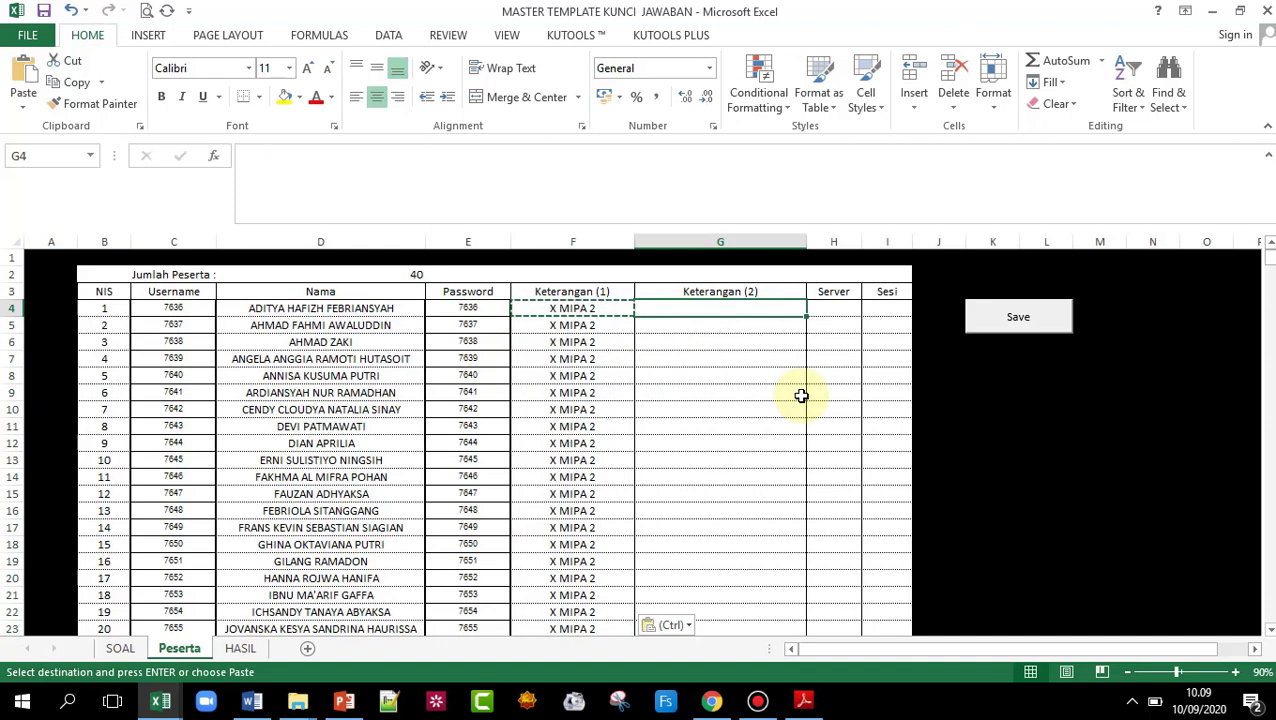
- Enter SMAN 9 Jakarta in G4 and fill it down to G43
key("Escape")
type("SMAN")
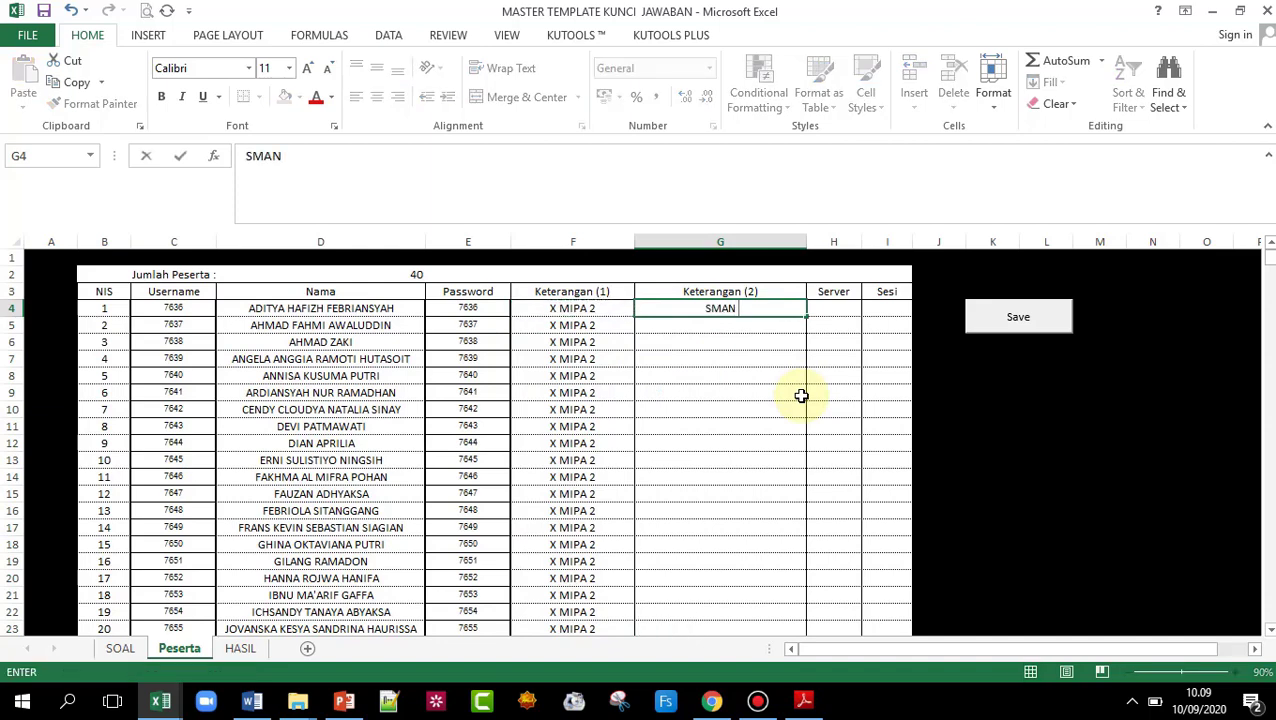
type(" 9 Jaka")
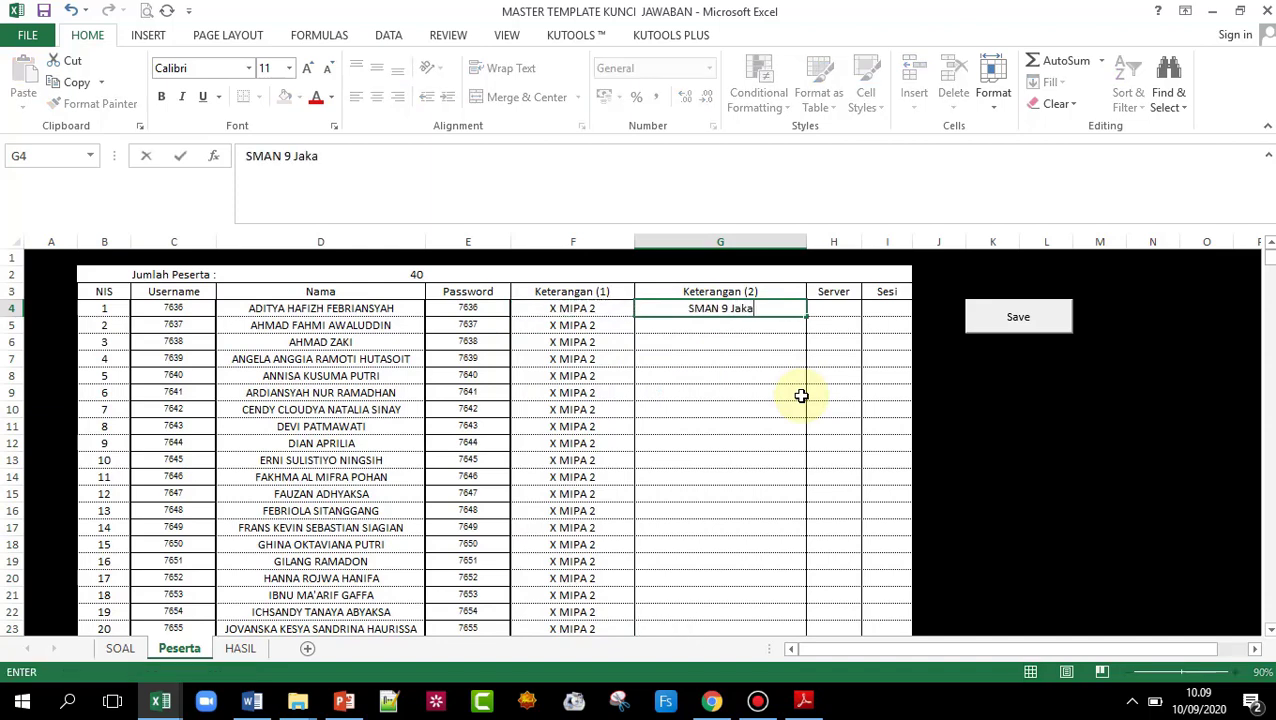
type("rta")
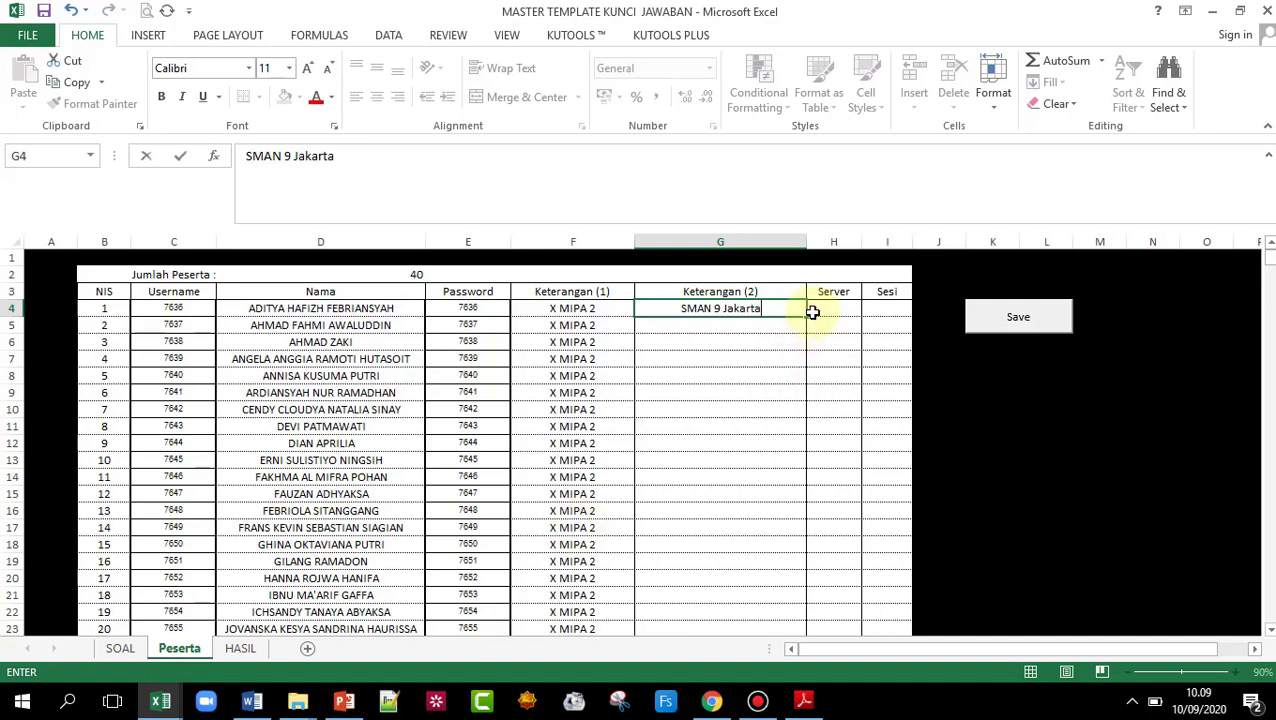
left_click_drag(809, 316, 778, 412)
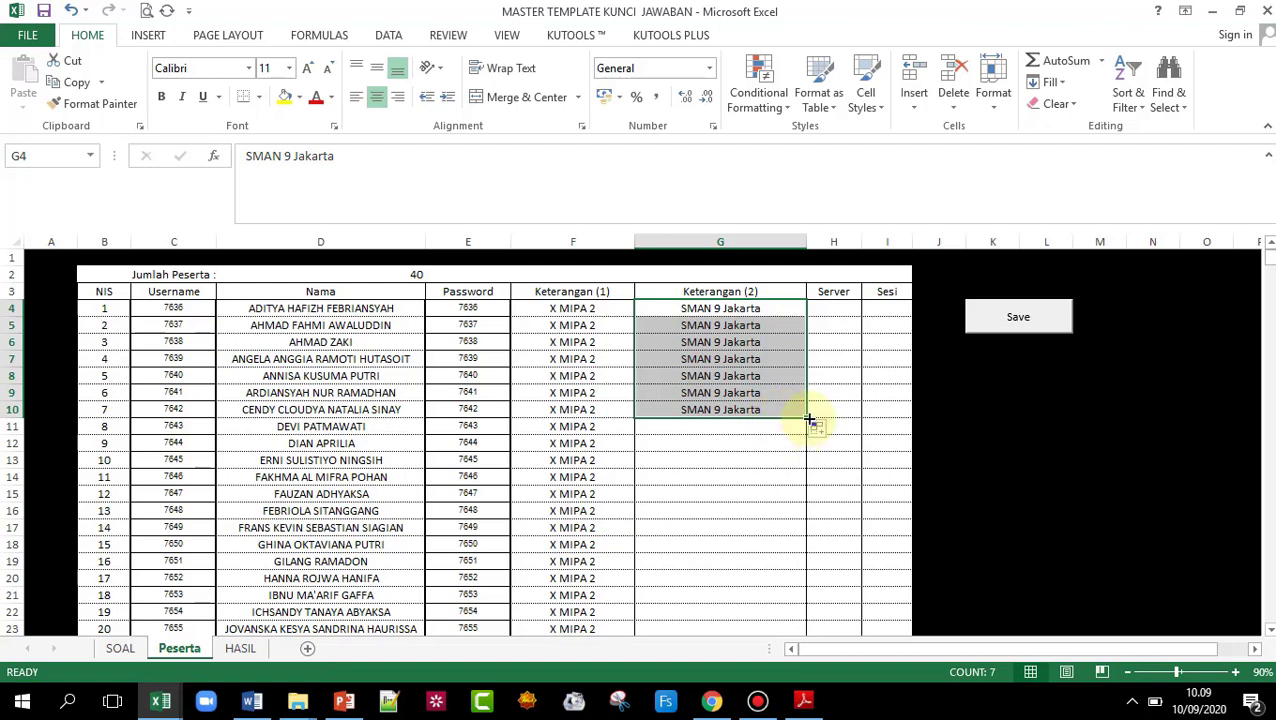
left_click_drag(809, 418, 821, 671)
mouse_move(821, 675)
left_mouse_down()
mouse_move(806, 661)
mouse_move(812, 602)
left_mouse_up()
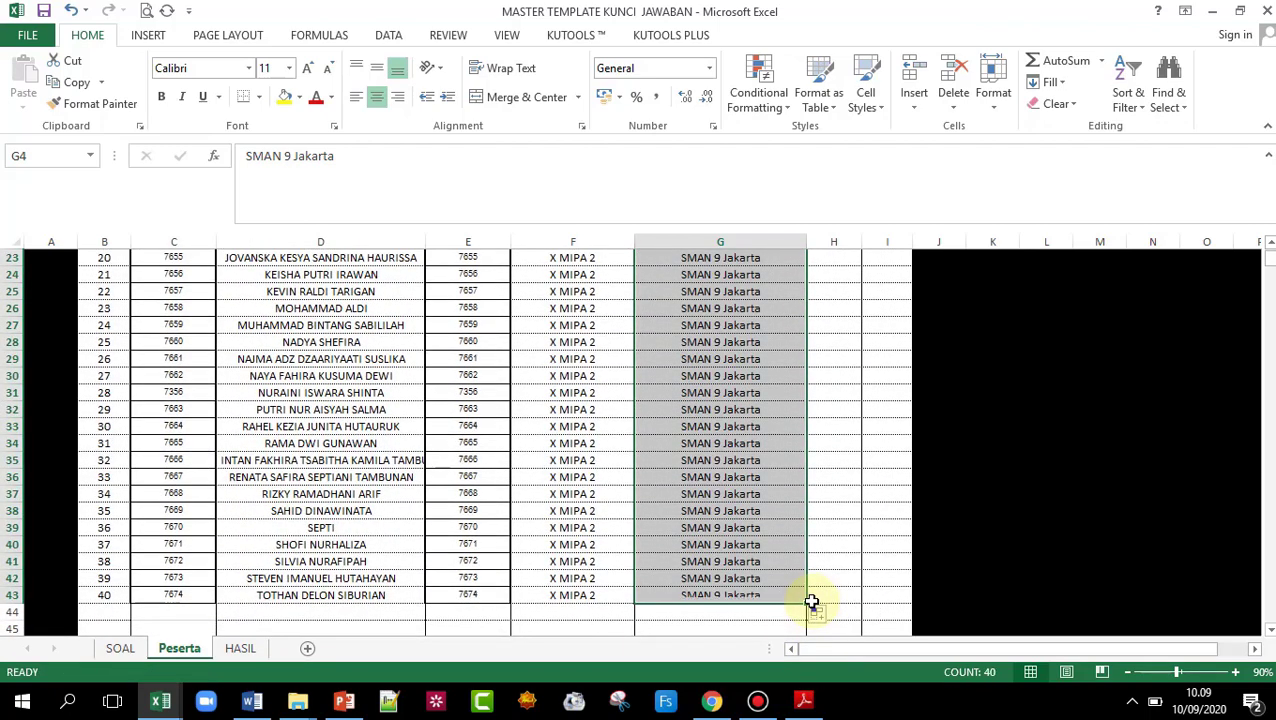
scroll(829, 517, "up", 7)
left_click(837, 311)
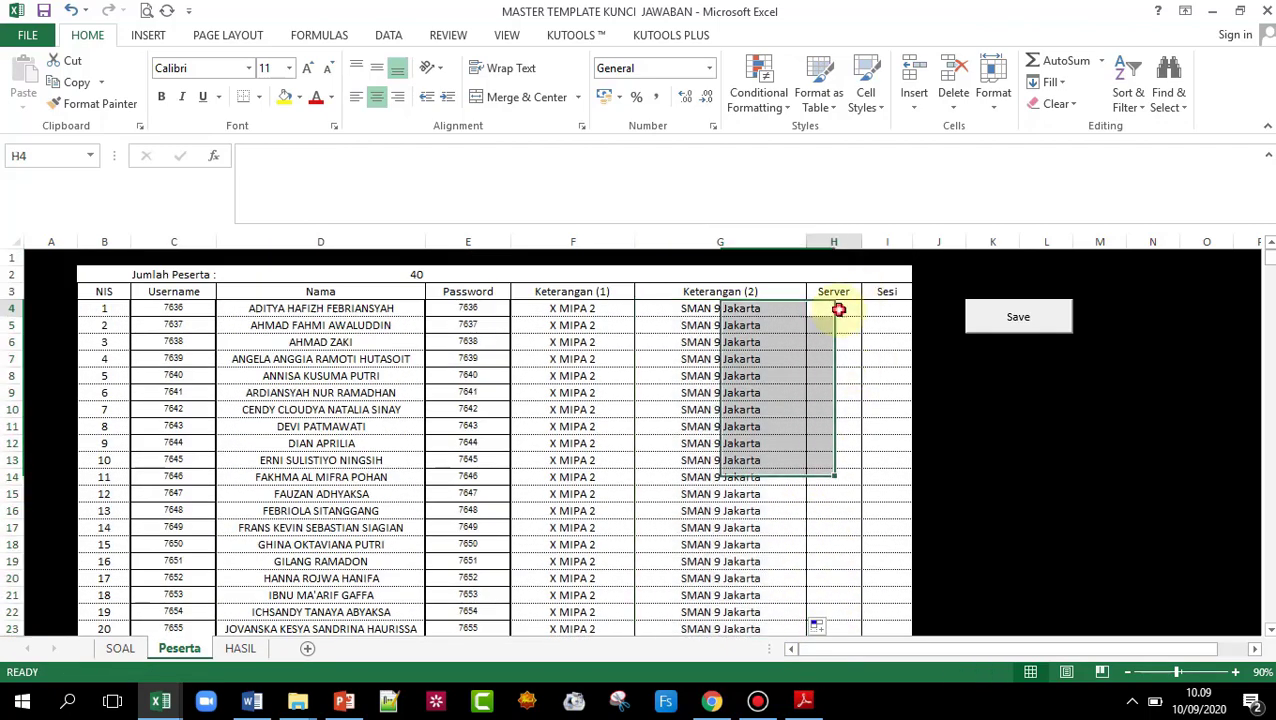
- Enter 1 in H4 and I4 and fill both down to row 43
type("1")
left_click(893, 311)
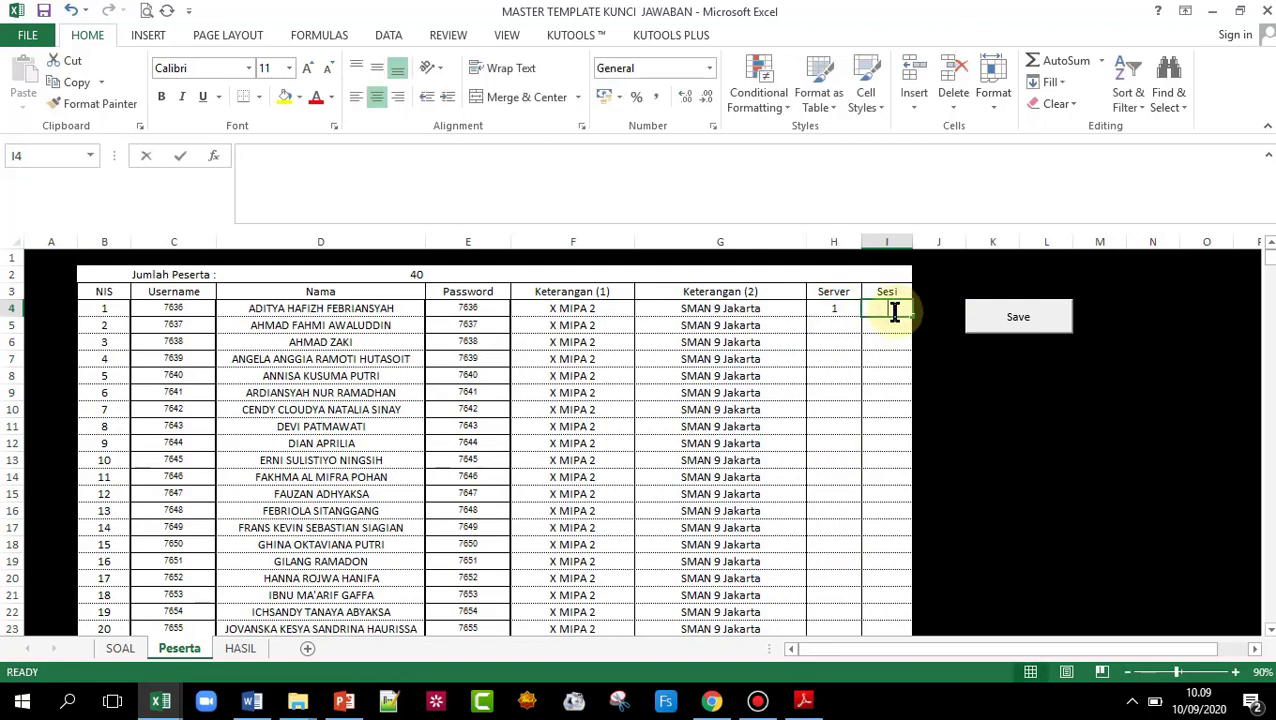
type("1")
left_click_drag(836, 309, 880, 604)
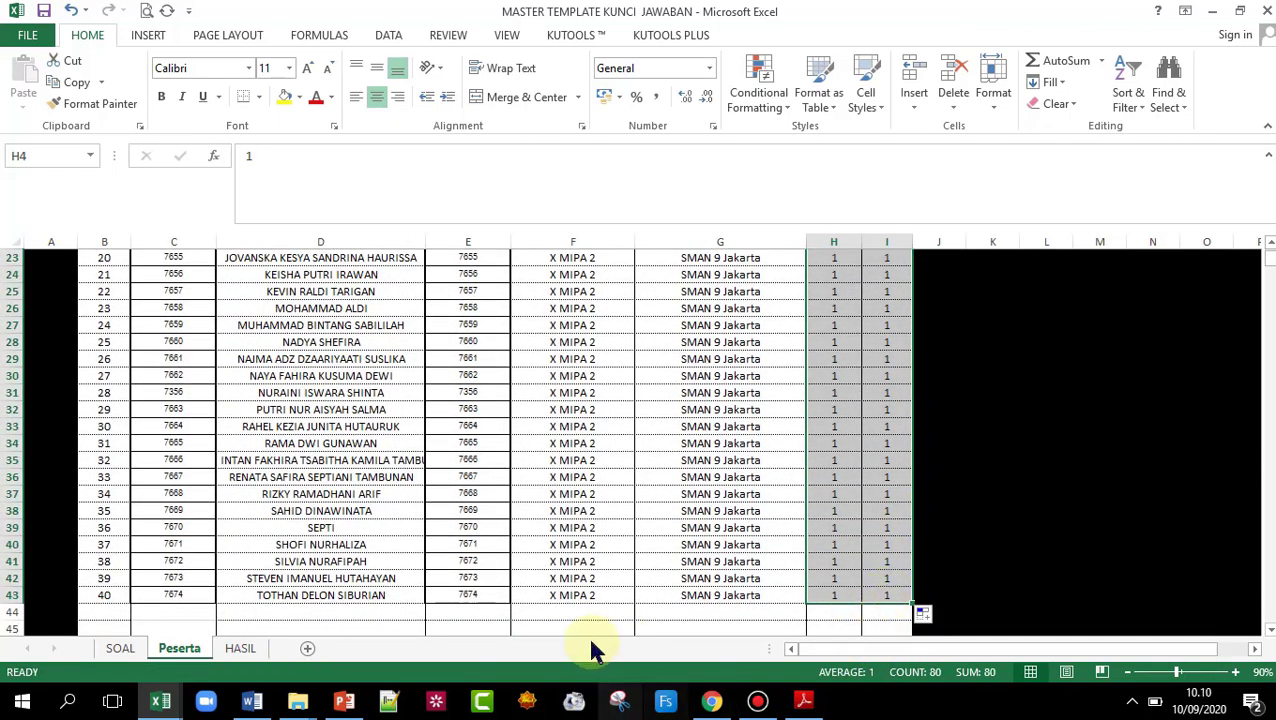
scroll(447, 562, "up", 8)
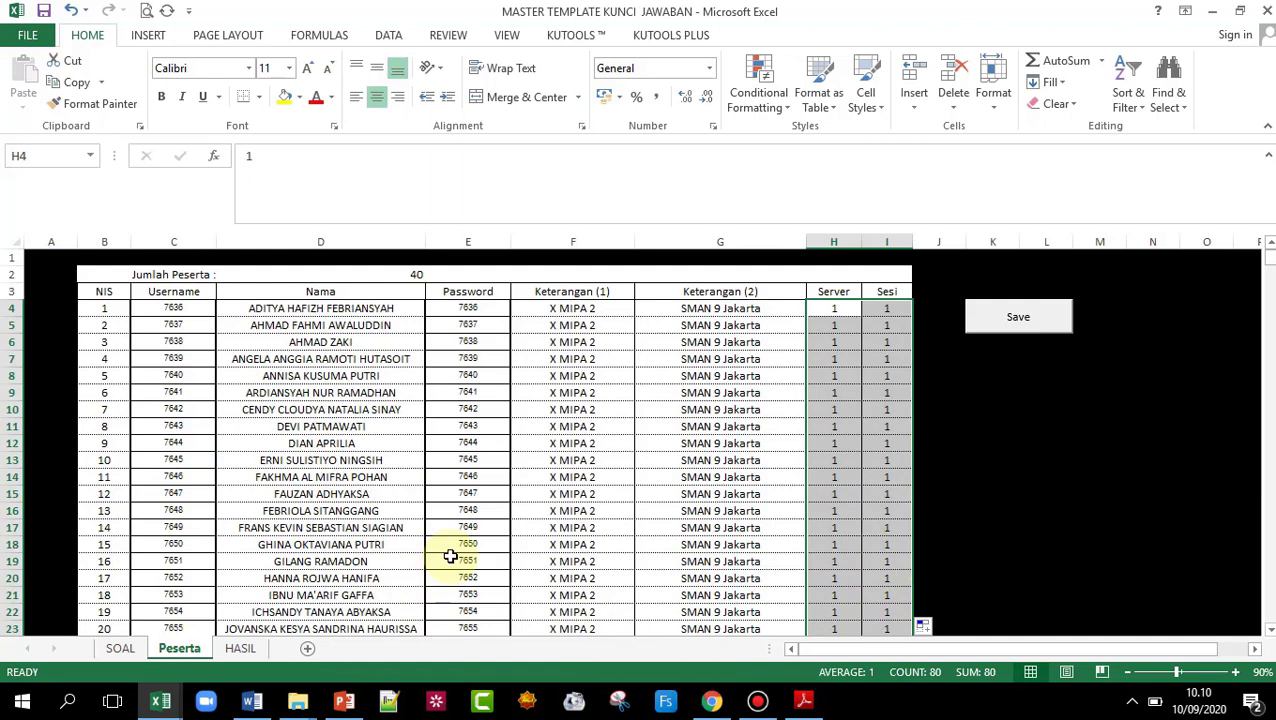
left_click(993, 544)
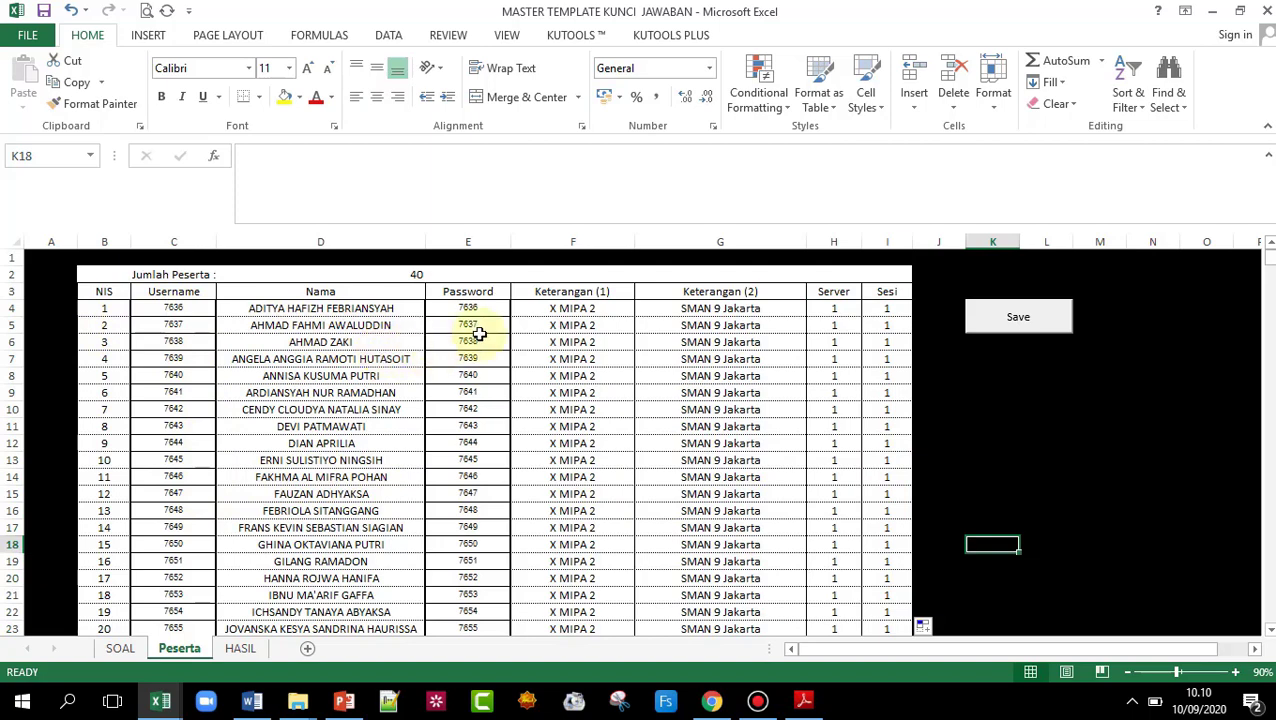
- Run the Save macro and acknowledge the 'Data Siswa Berhasil di Simpan' message
scroll(327, 508, "down", 12)
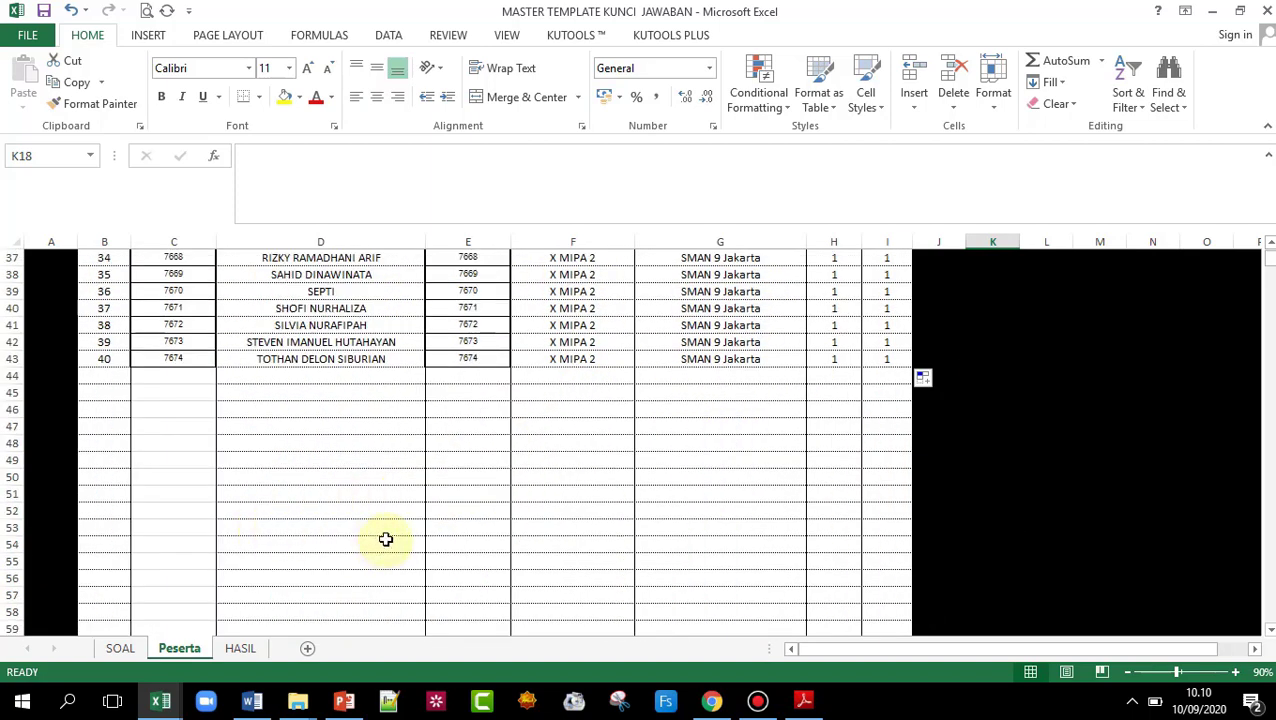
scroll(417, 516, "up", 12)
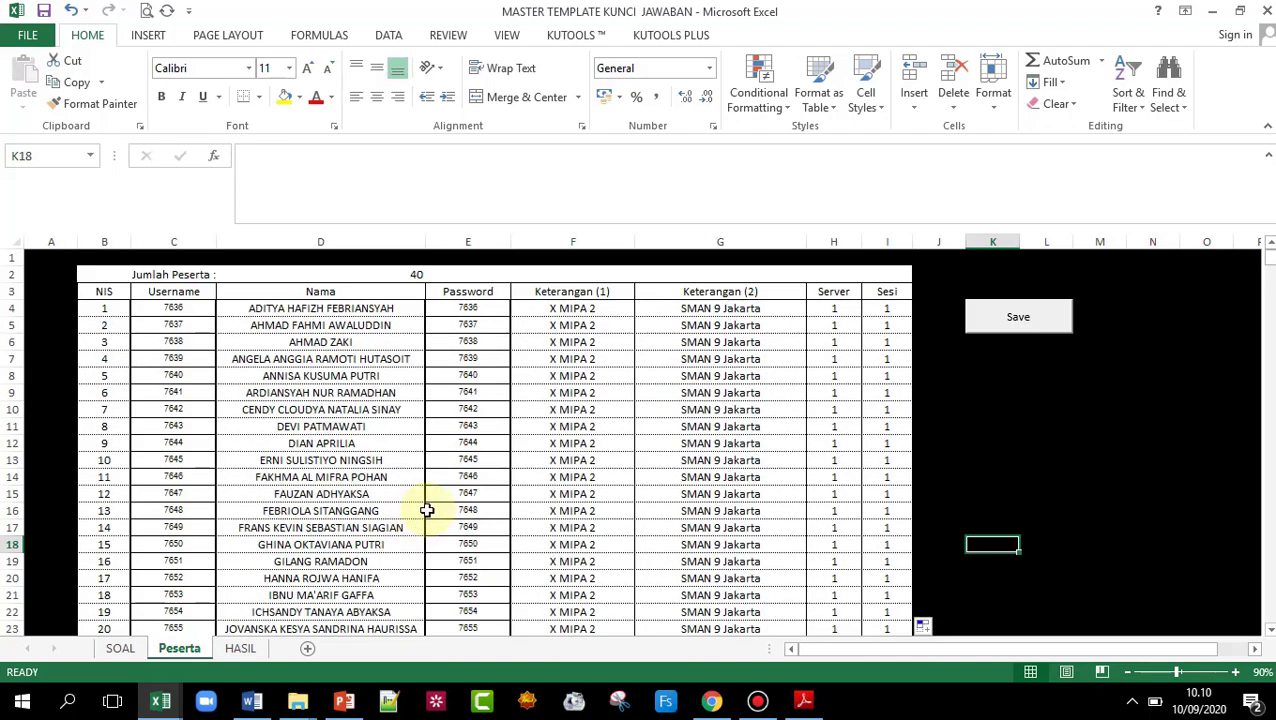
scroll(427, 510, "down", 12)
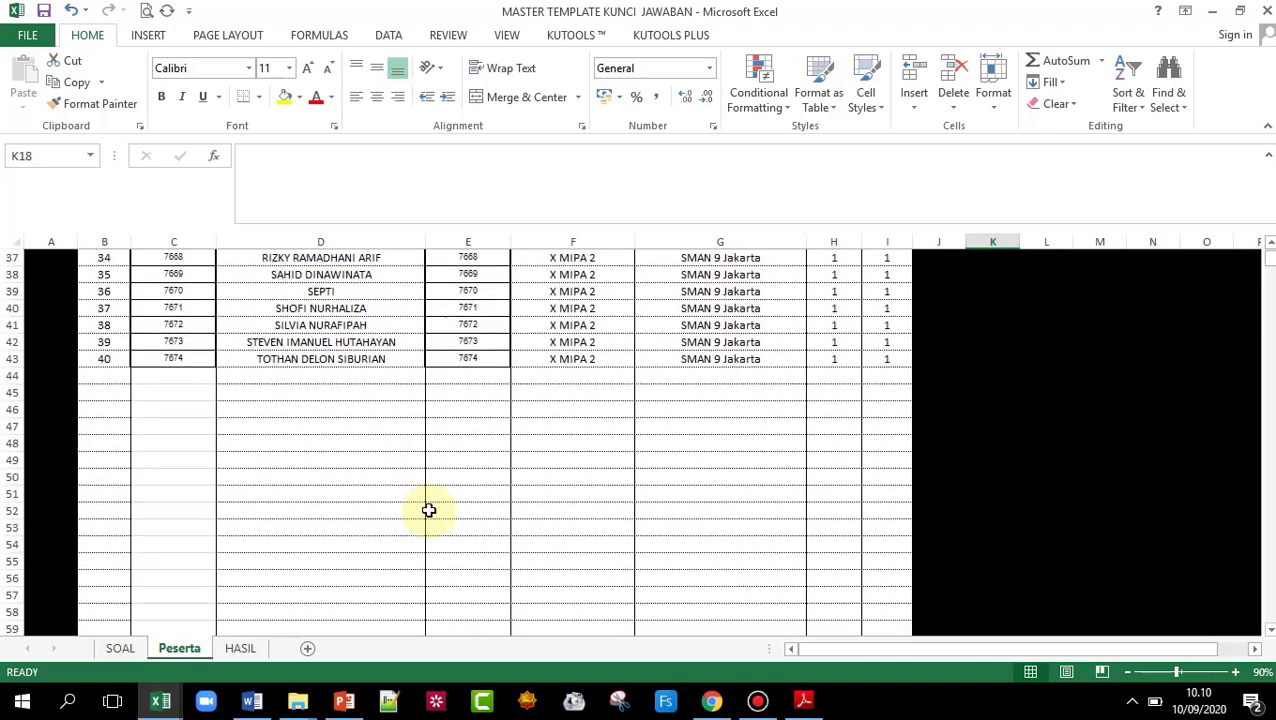
scroll(432, 509, "up", 12)
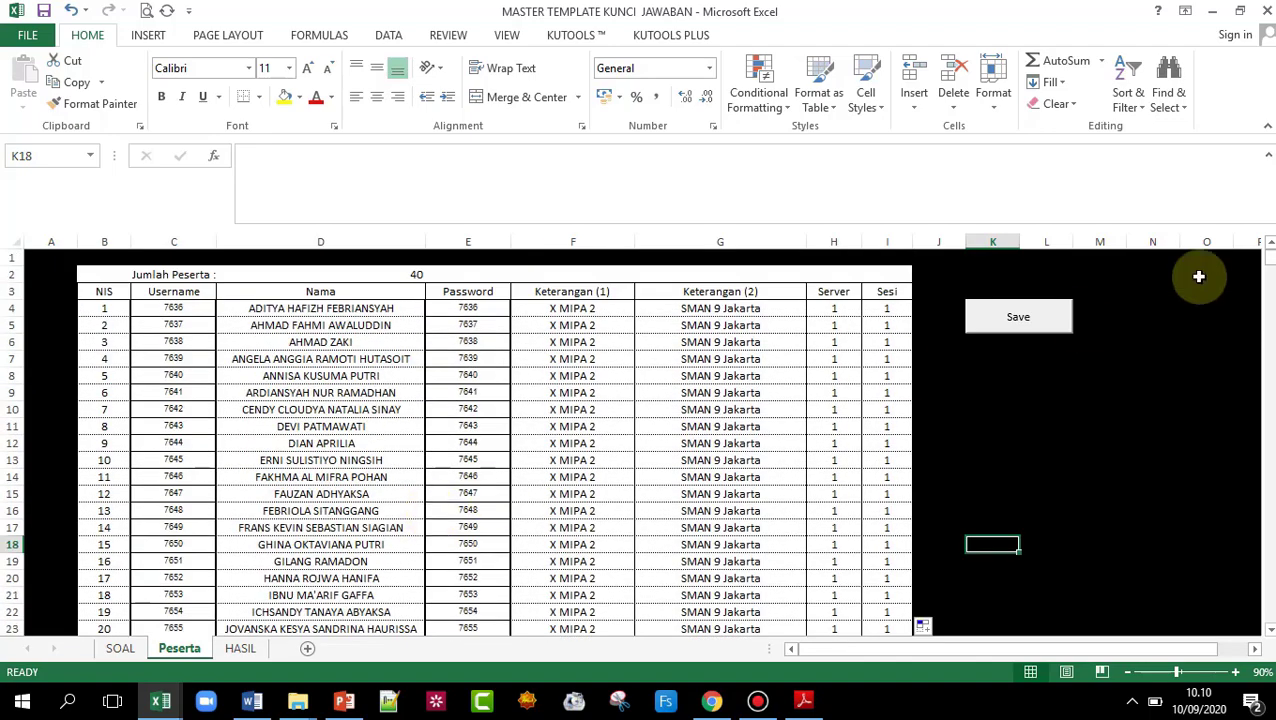
left_click(1030, 320)
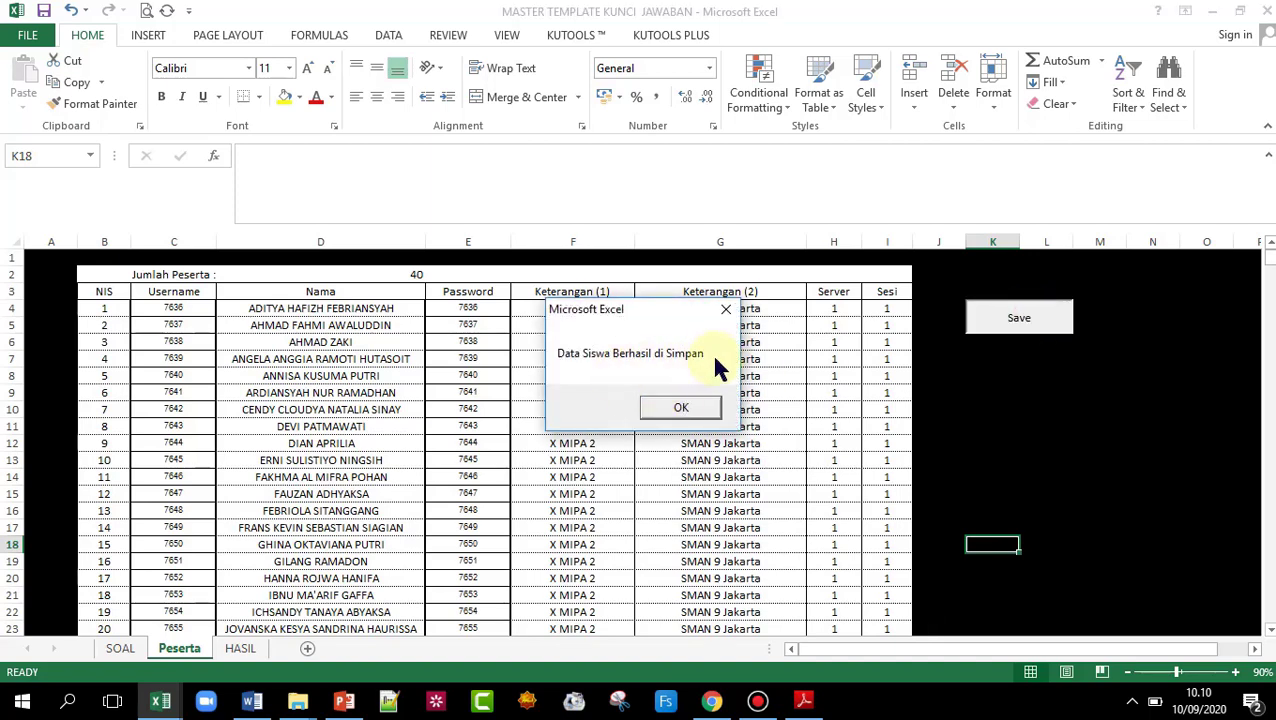
left_click(686, 407)
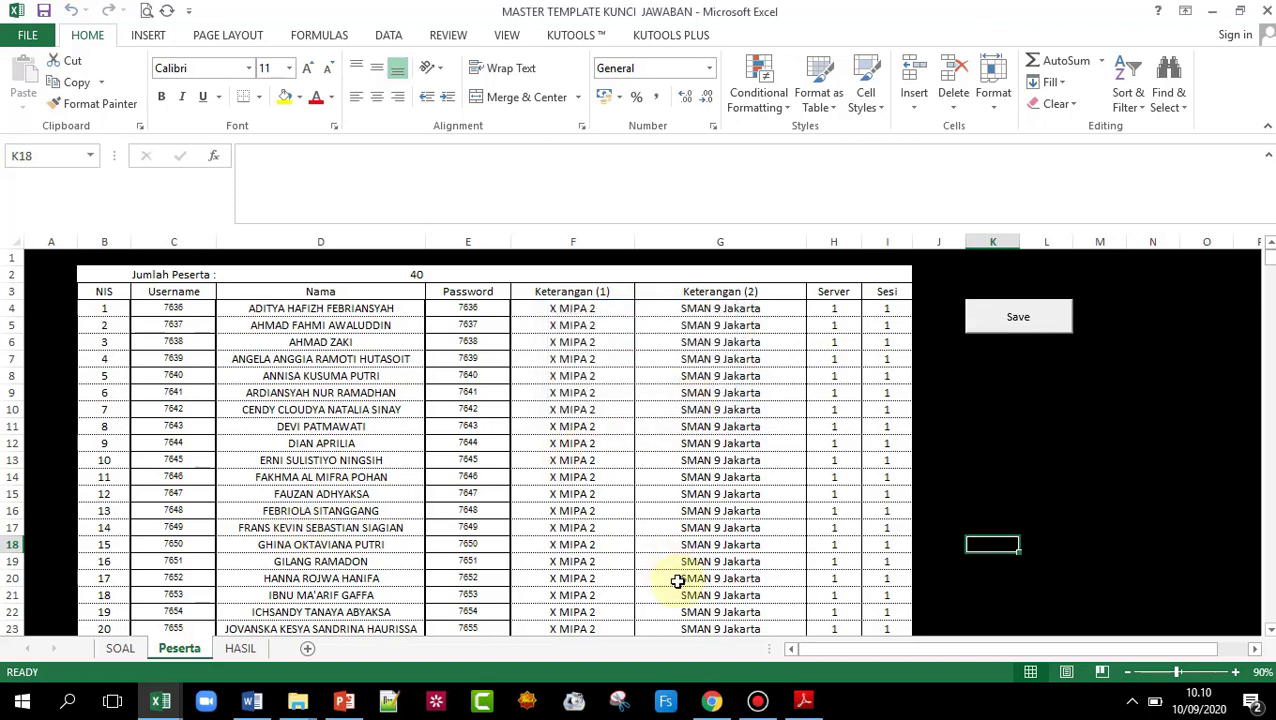
left_click(299, 703)
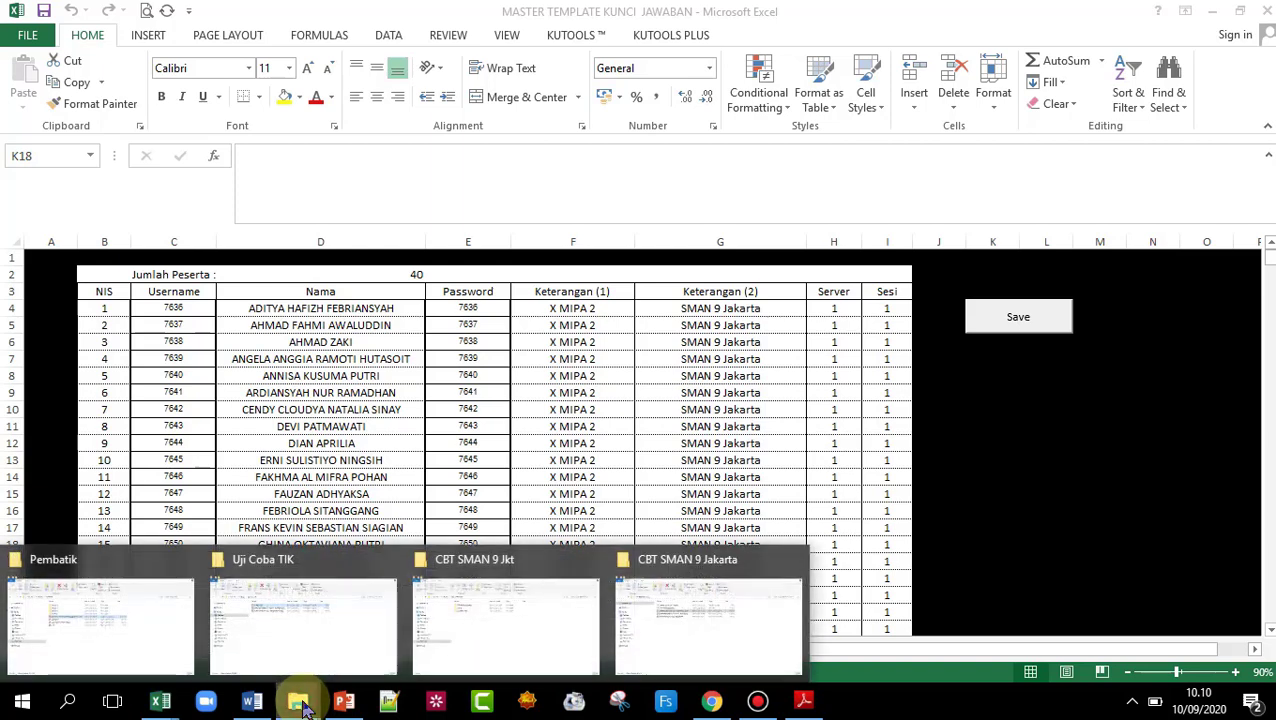
left_click(696, 579)
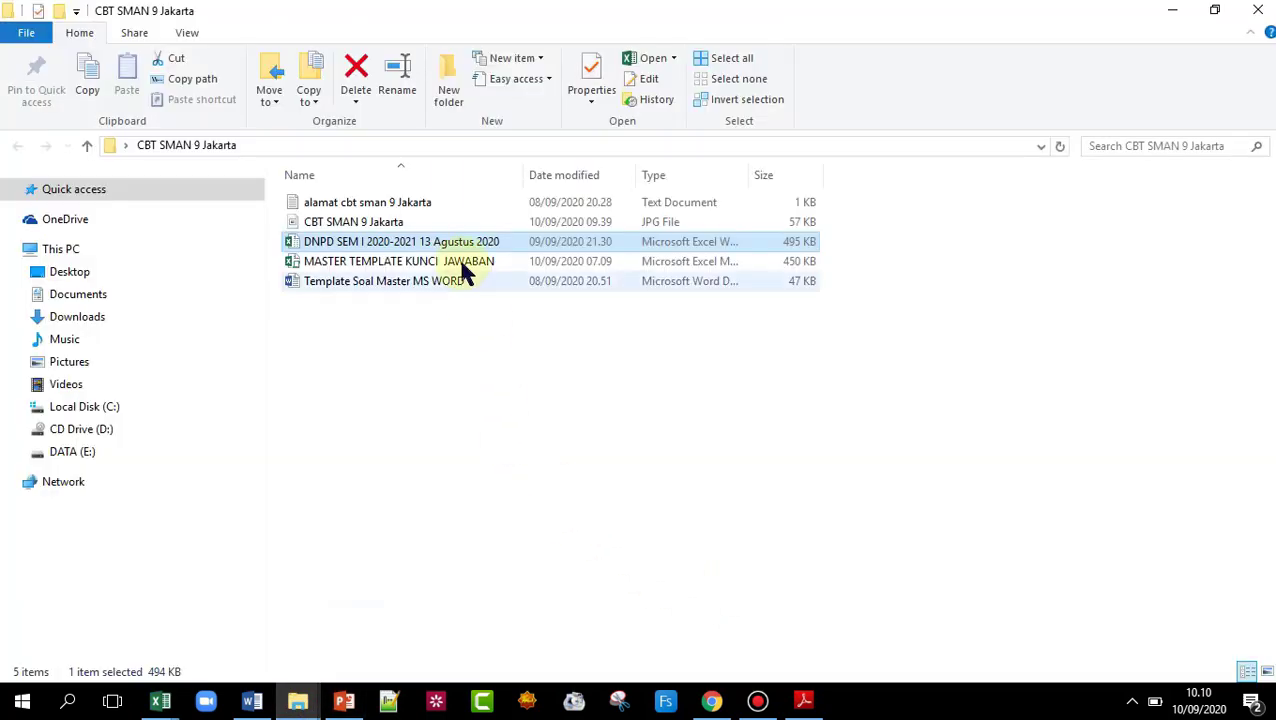
double_click(378, 204)
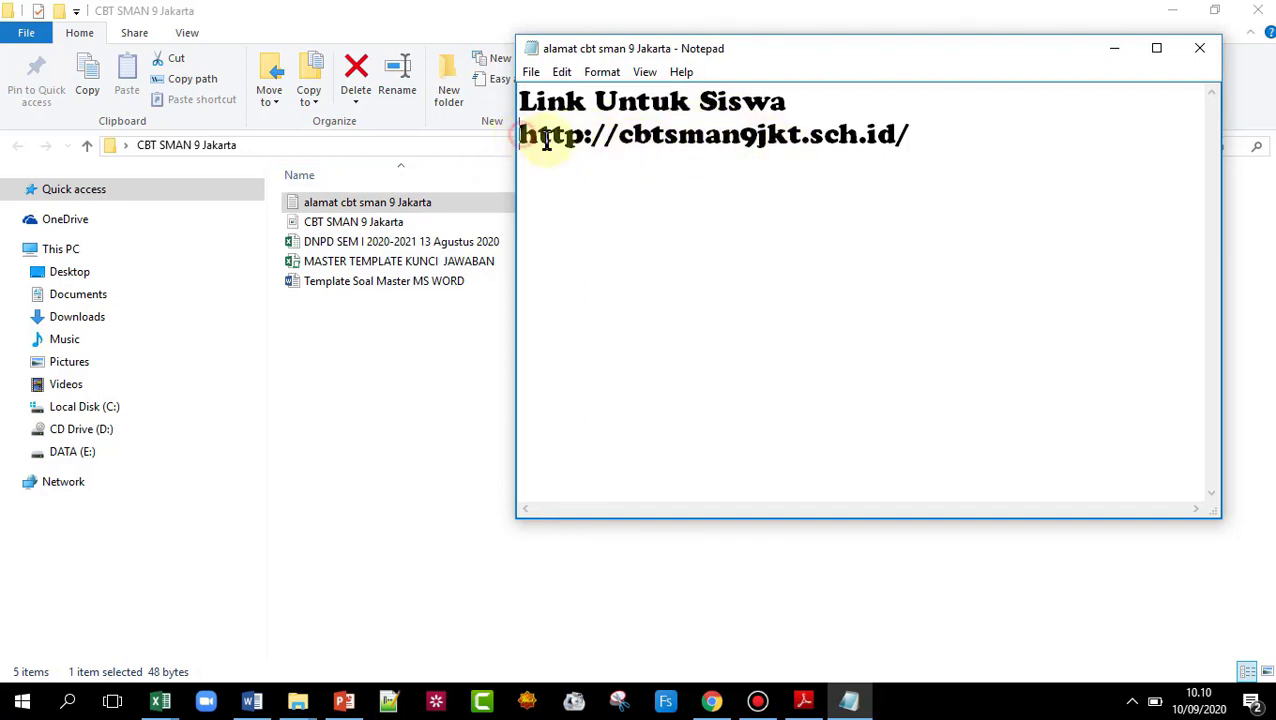
left_click_drag(520, 138, 908, 130)
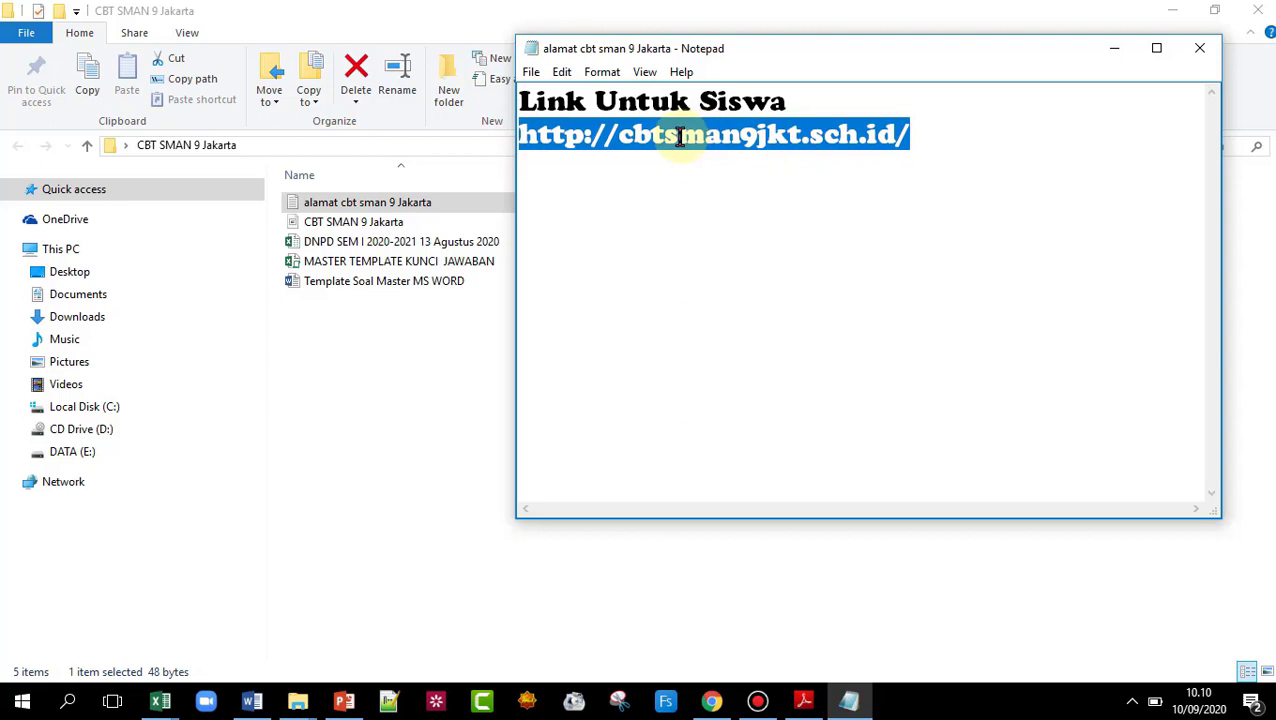
right_click(730, 147)
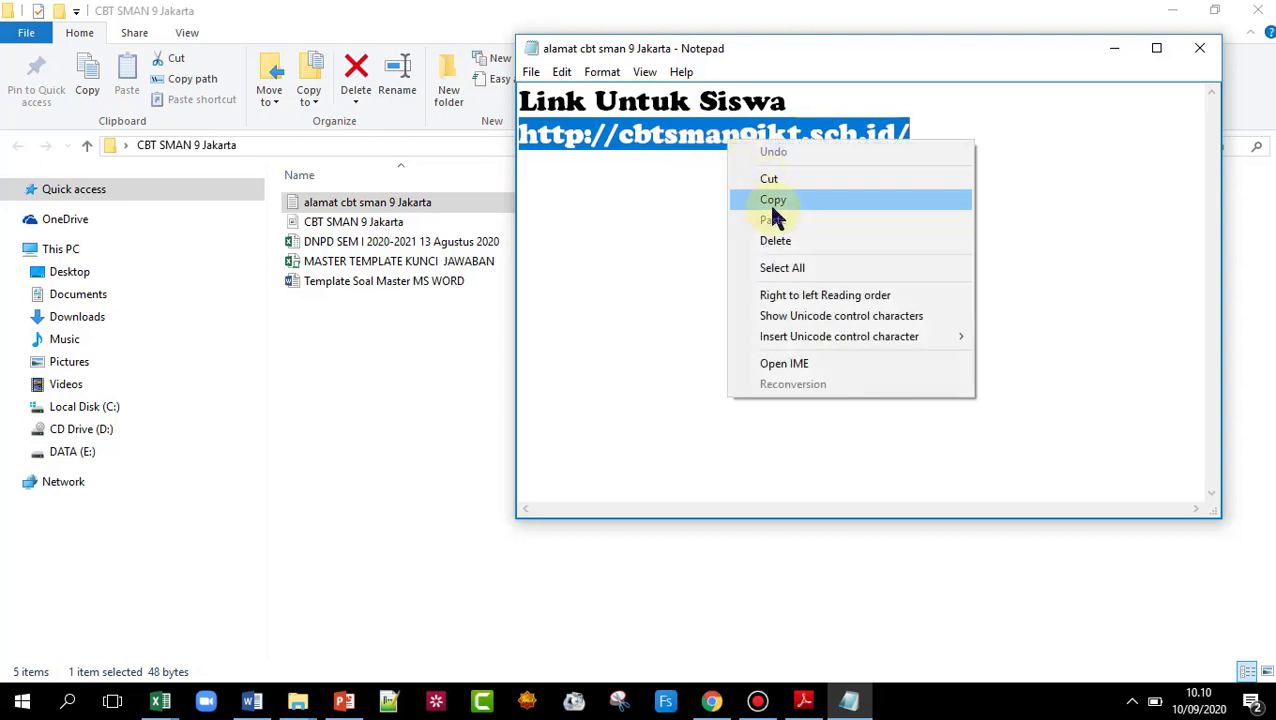
left_click(767, 201)
left_click(711, 700)
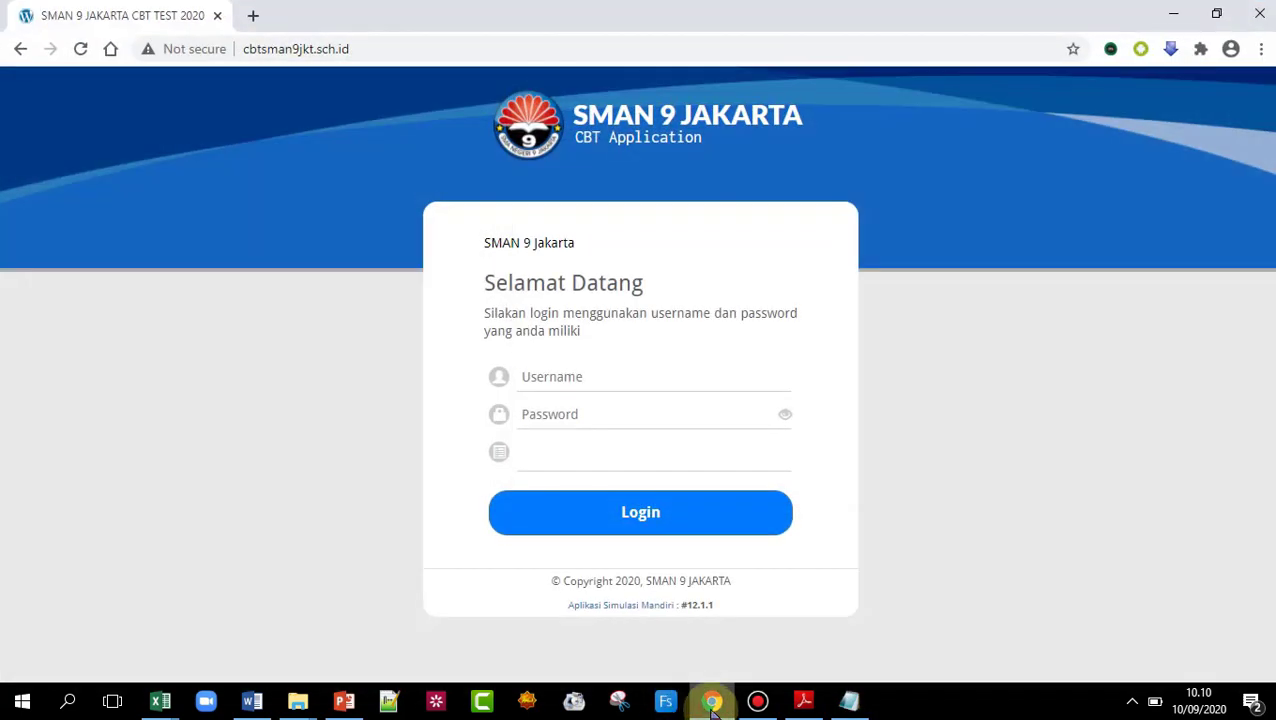
left_click(372, 54)
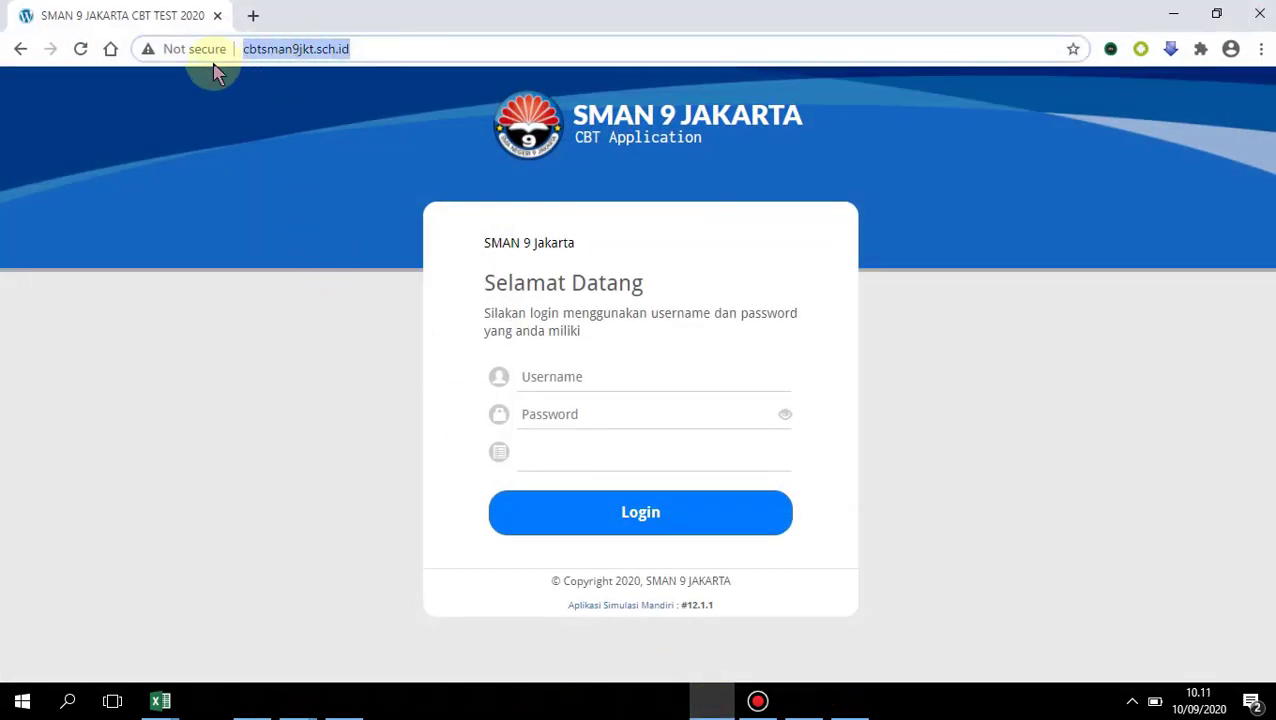
key("ctrl+v")
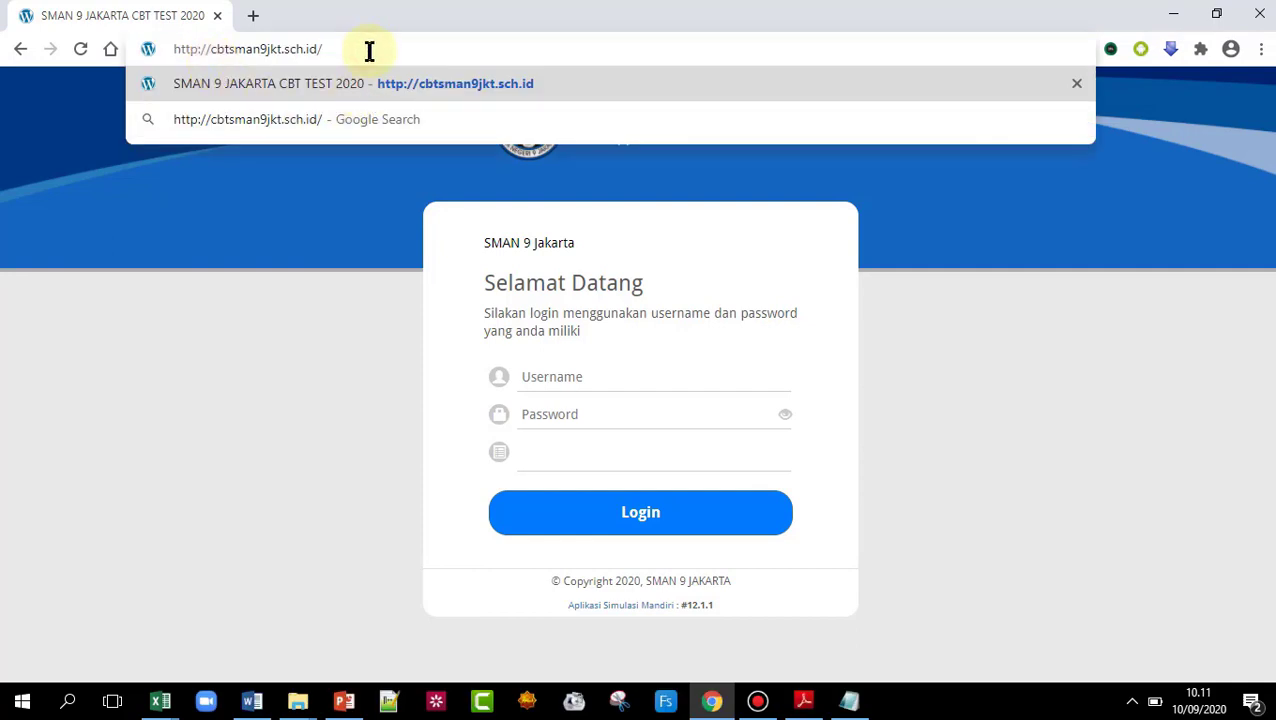
key("Return")
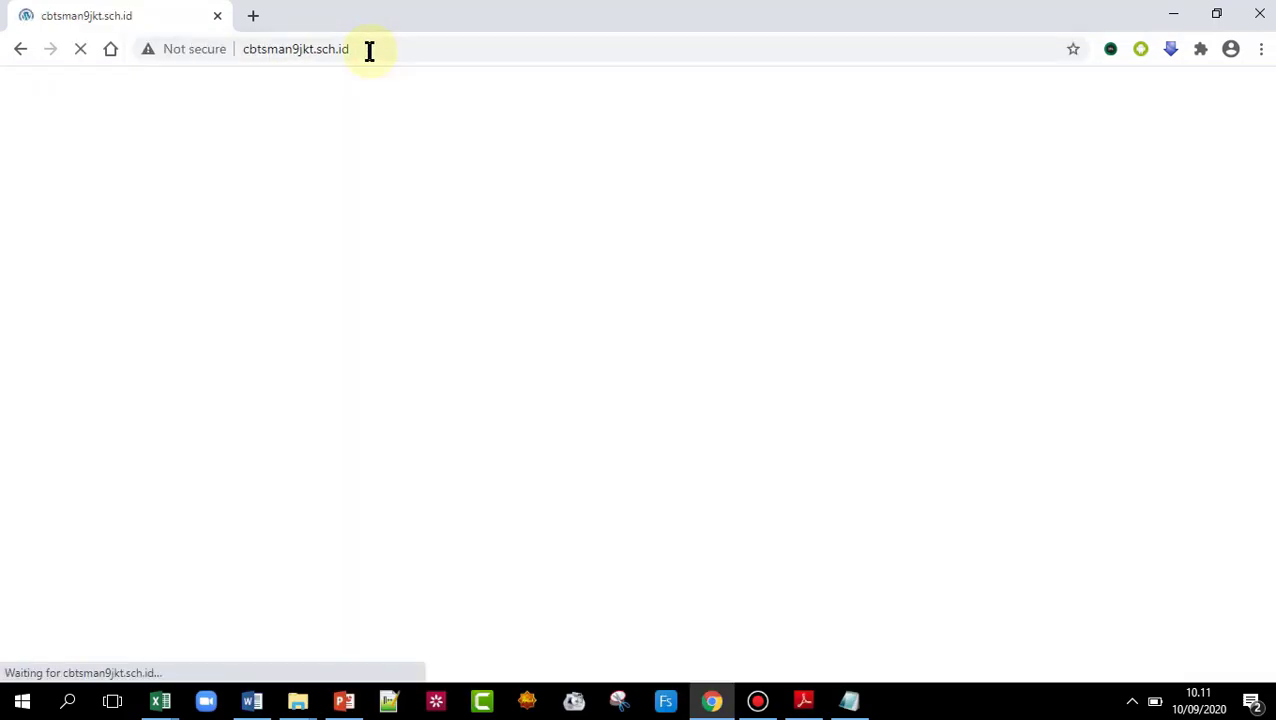
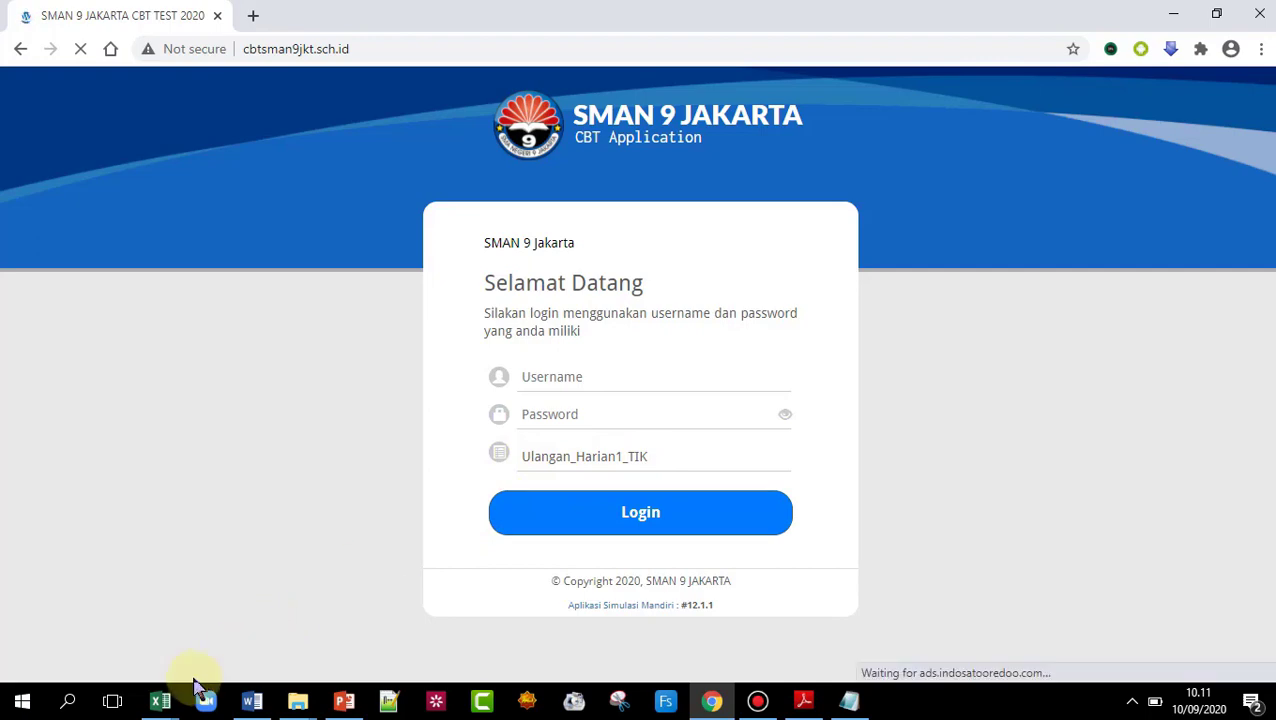
- Bring up the MASTER TEMPLATE KUNCI JAWABAN workbook, check the SOAL answer key, and scroll the Peserta roster
left_click(160, 700)
left_click(135, 655)
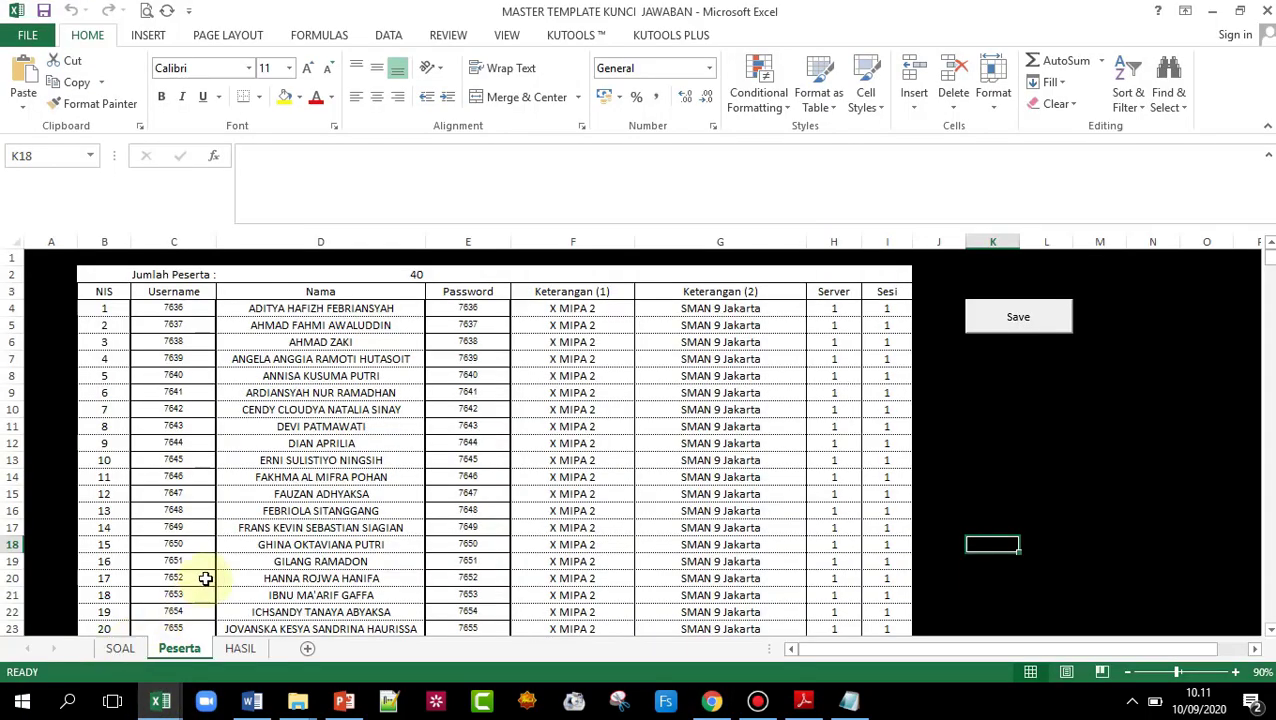
left_click(105, 648)
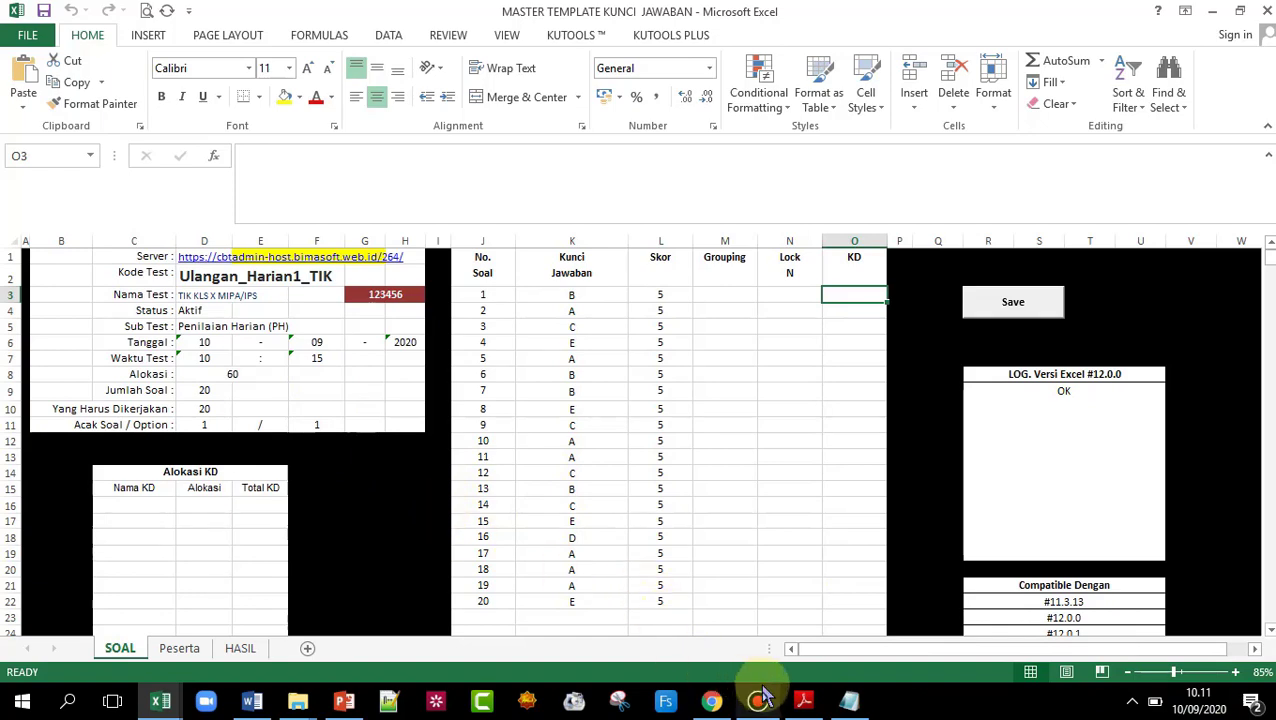
left_click(182, 650)
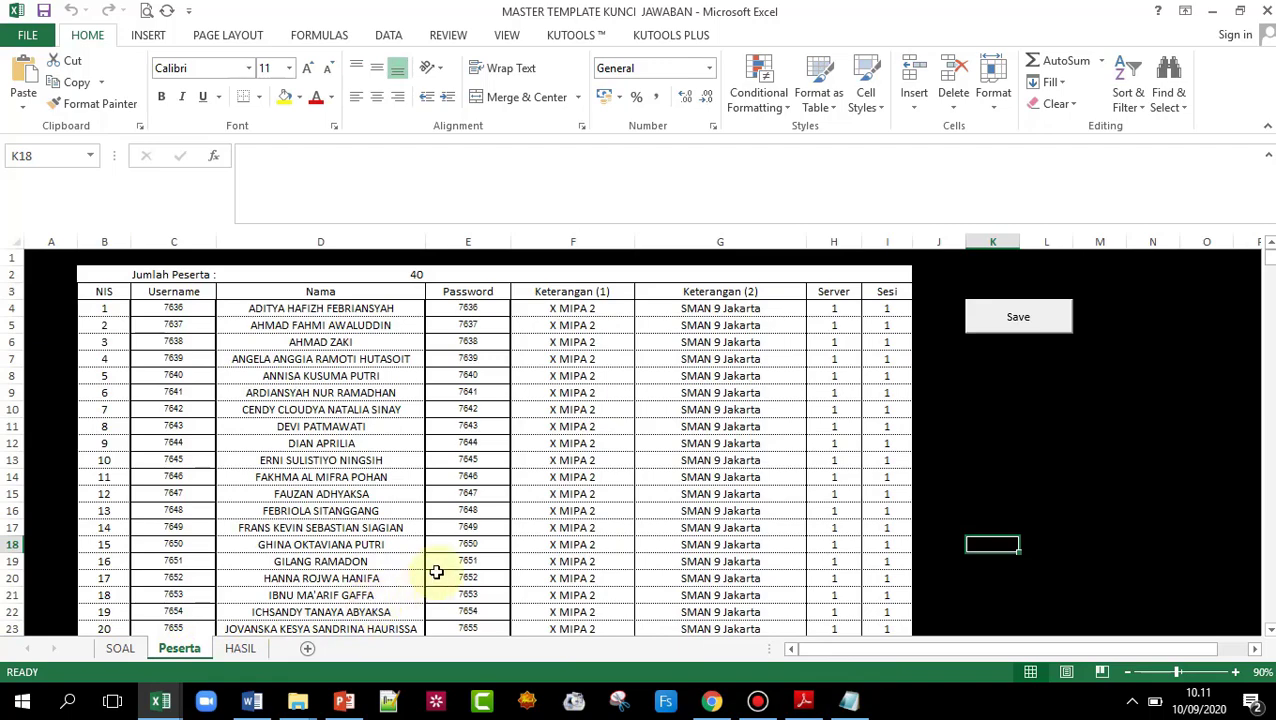
scroll(480, 544, "down", 6)
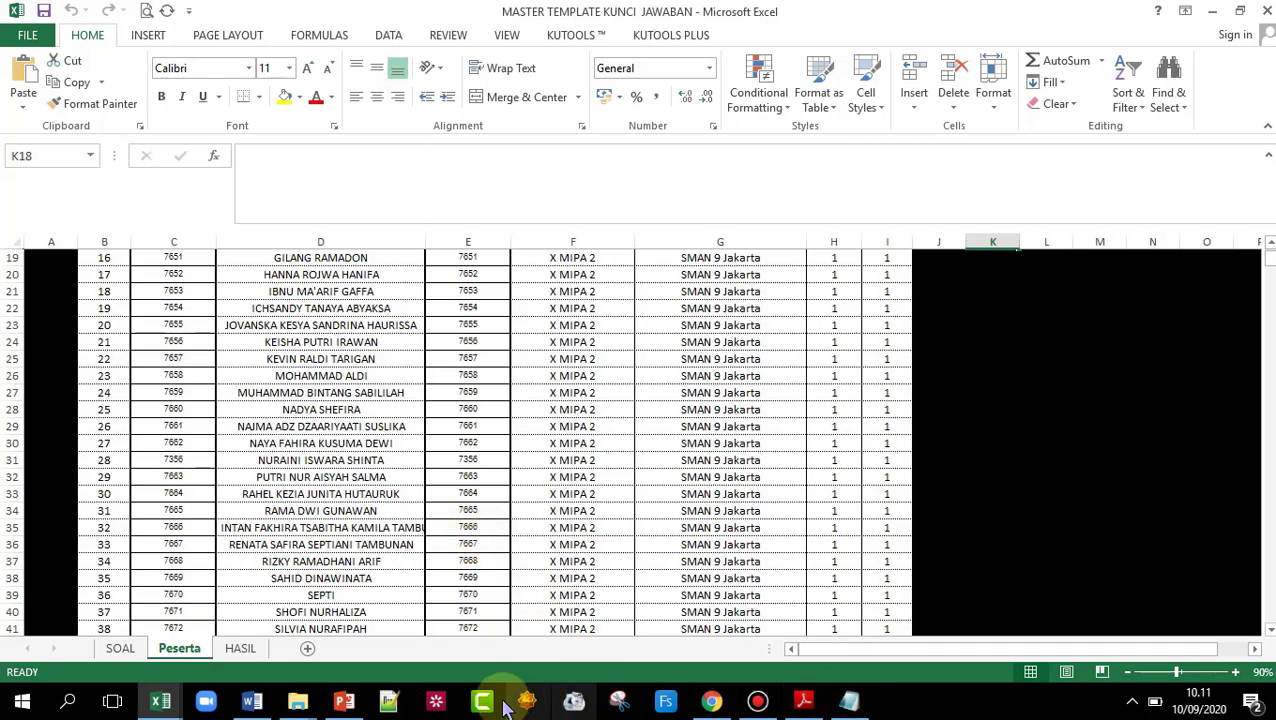
- Log in to the CBT site in Chrome with a student's username and password from the Peserta sheet
left_click(711, 700)
left_click(564, 376)
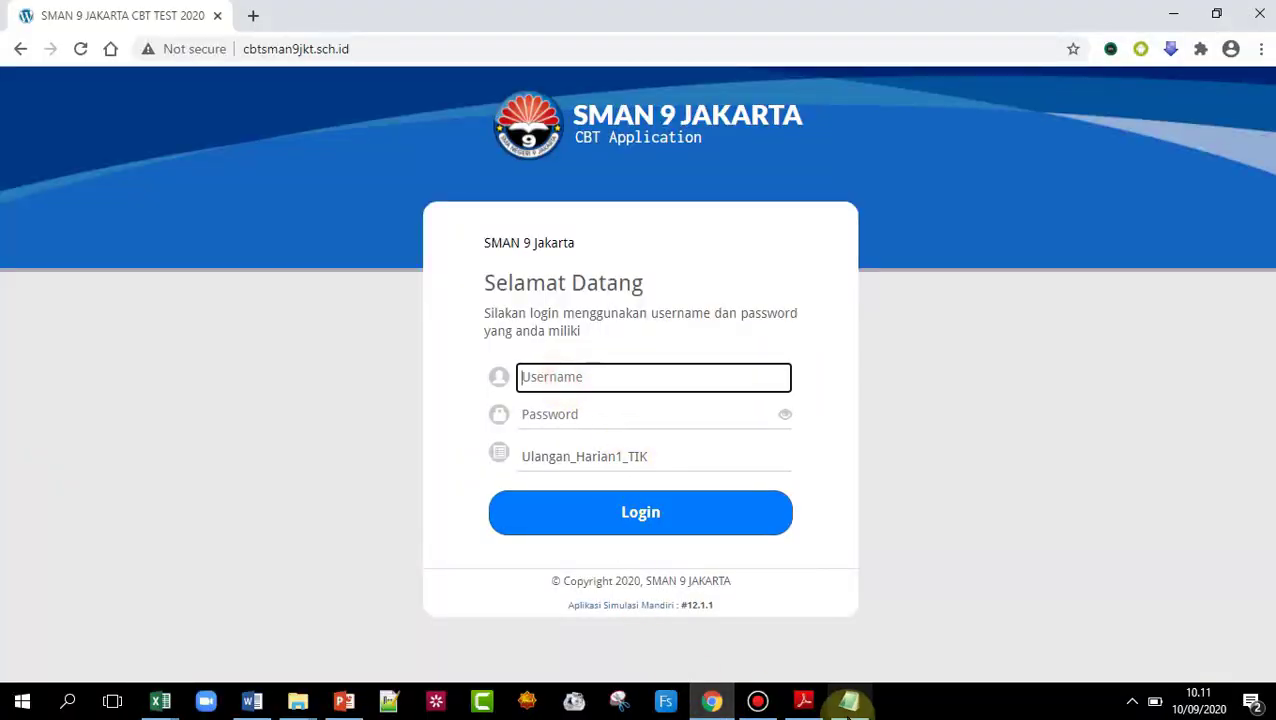
mouse_move(849, 703)
left_click(590, 412)
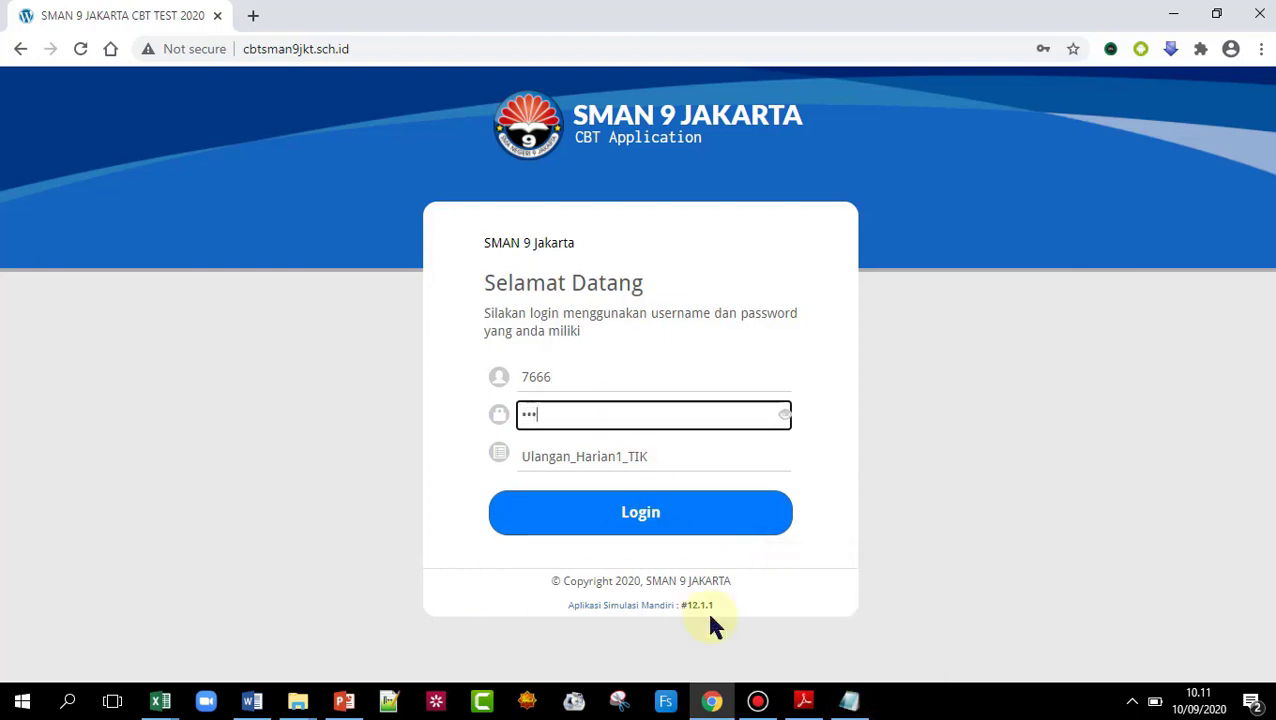
left_click(648, 516)
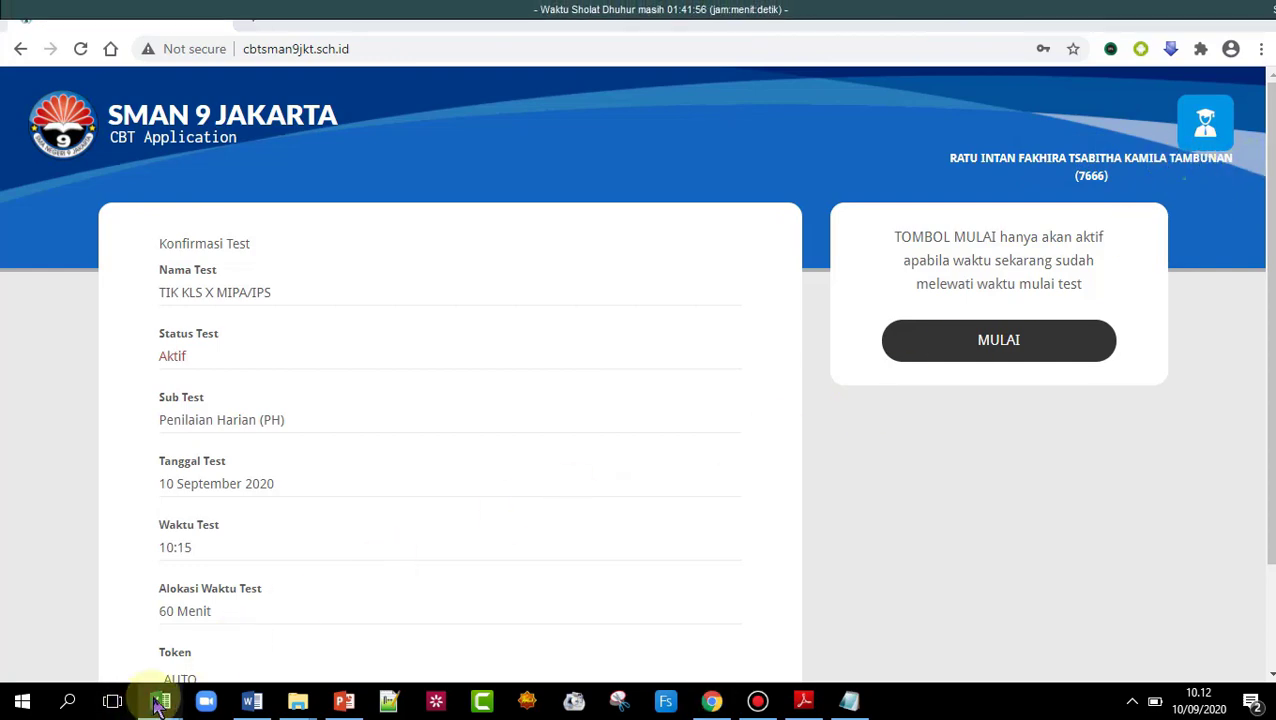
- Glance at the MASTER TEMPLATE workbook, then return to the TIK test confirmation page in Chrome
mouse_move(158, 705)
left_click(23, 640)
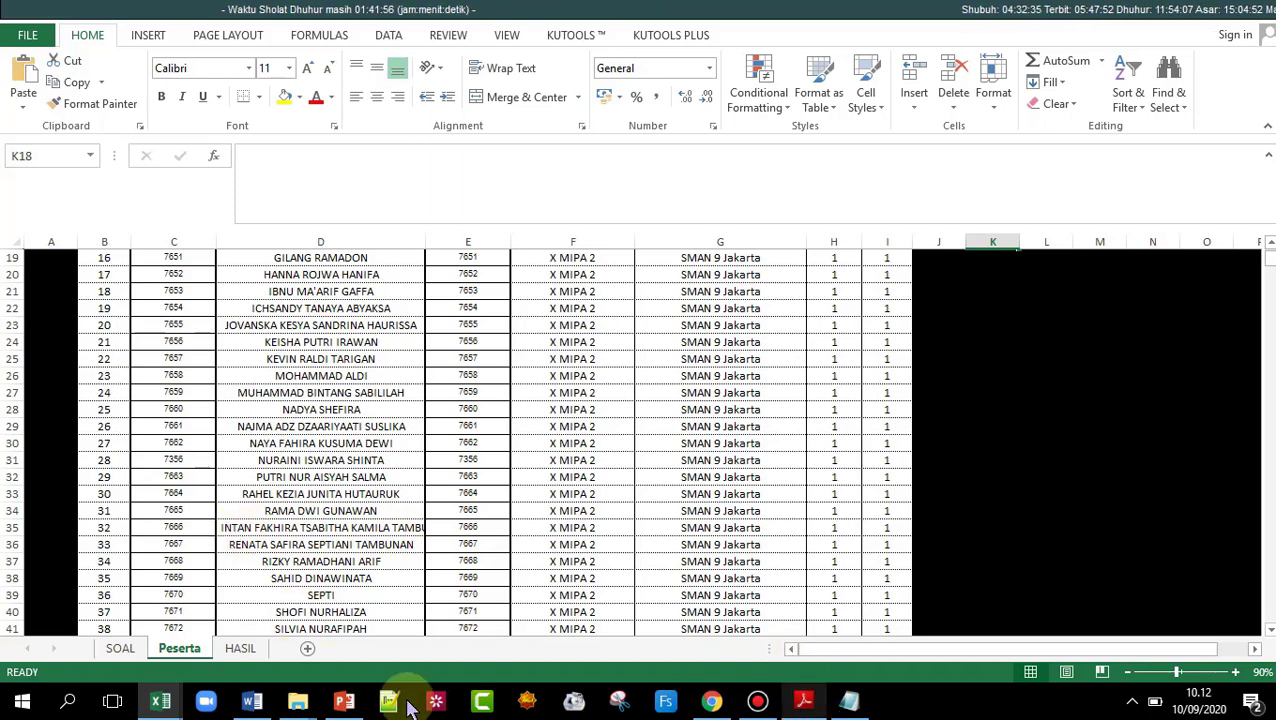
left_click(711, 700)
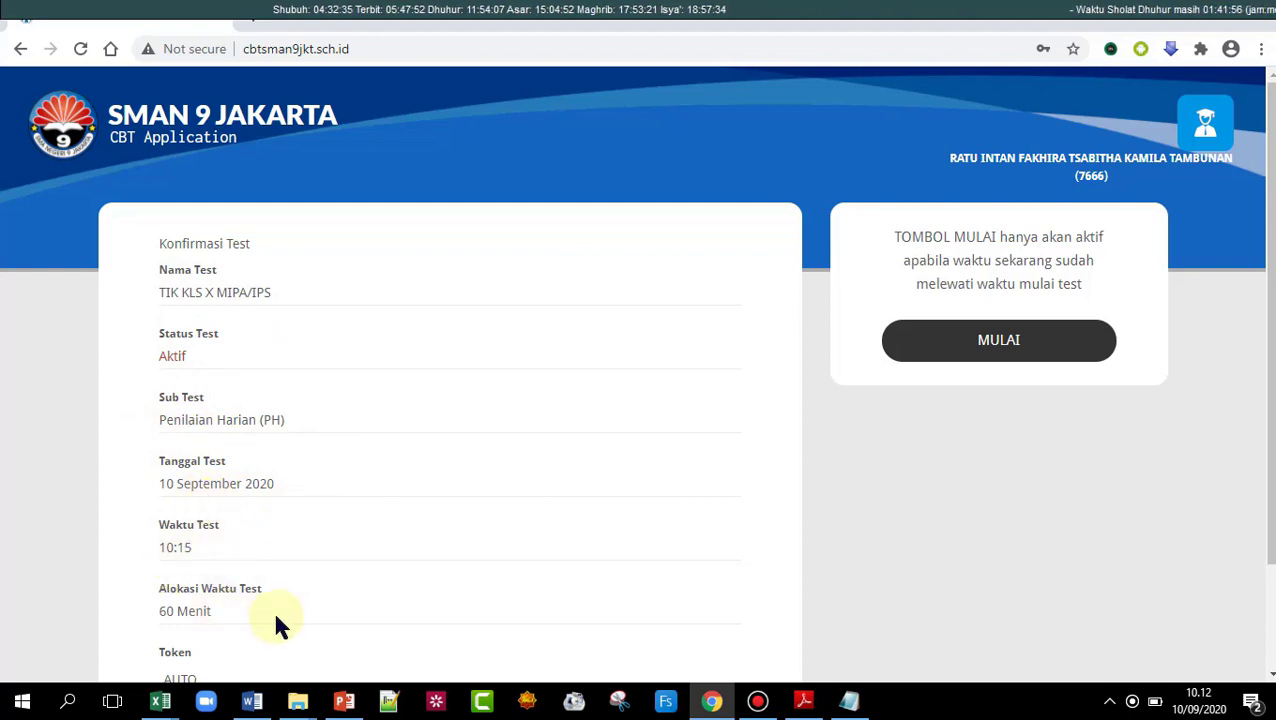
- Wait on the confirmation page until the 10:15 start time passes and MULAI becomes available
scroll(1262, 208, "down", 1)
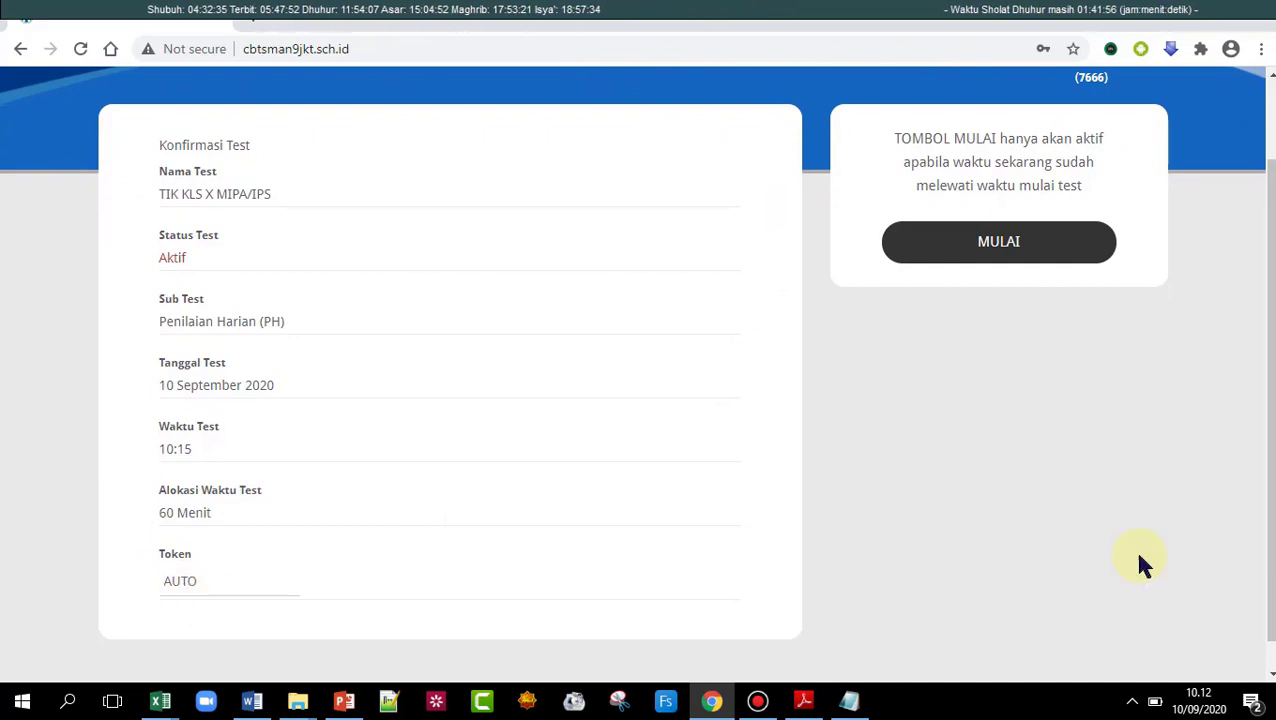
scroll(1256, 413, "down", 1)
scroll(1256, 413, "up", 1)
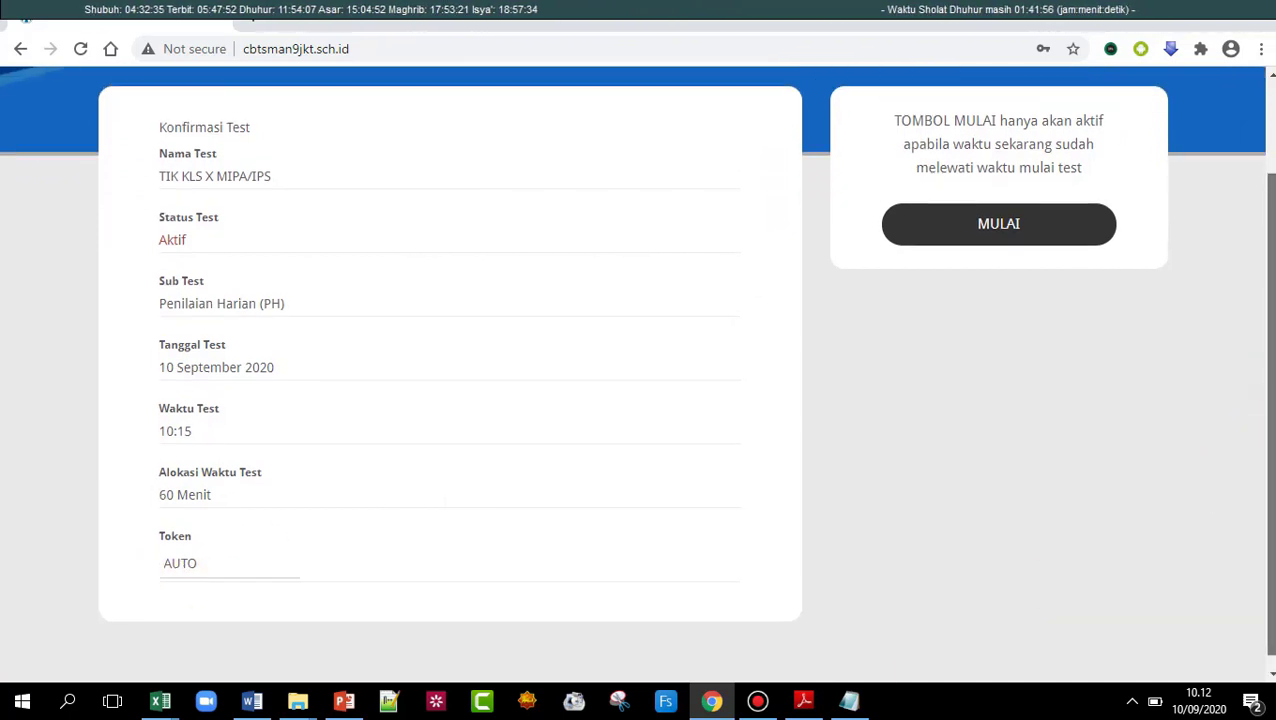
scroll(638, 370, "down", 1)
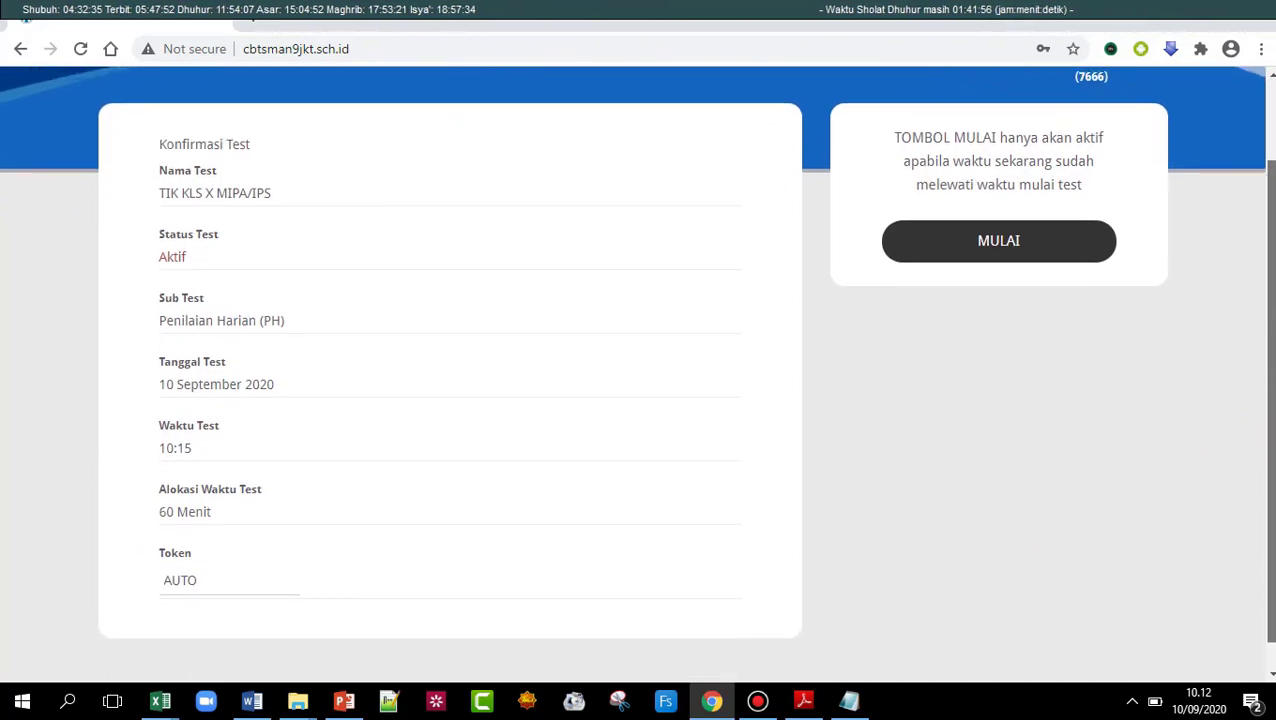
left_click(1076, 250)
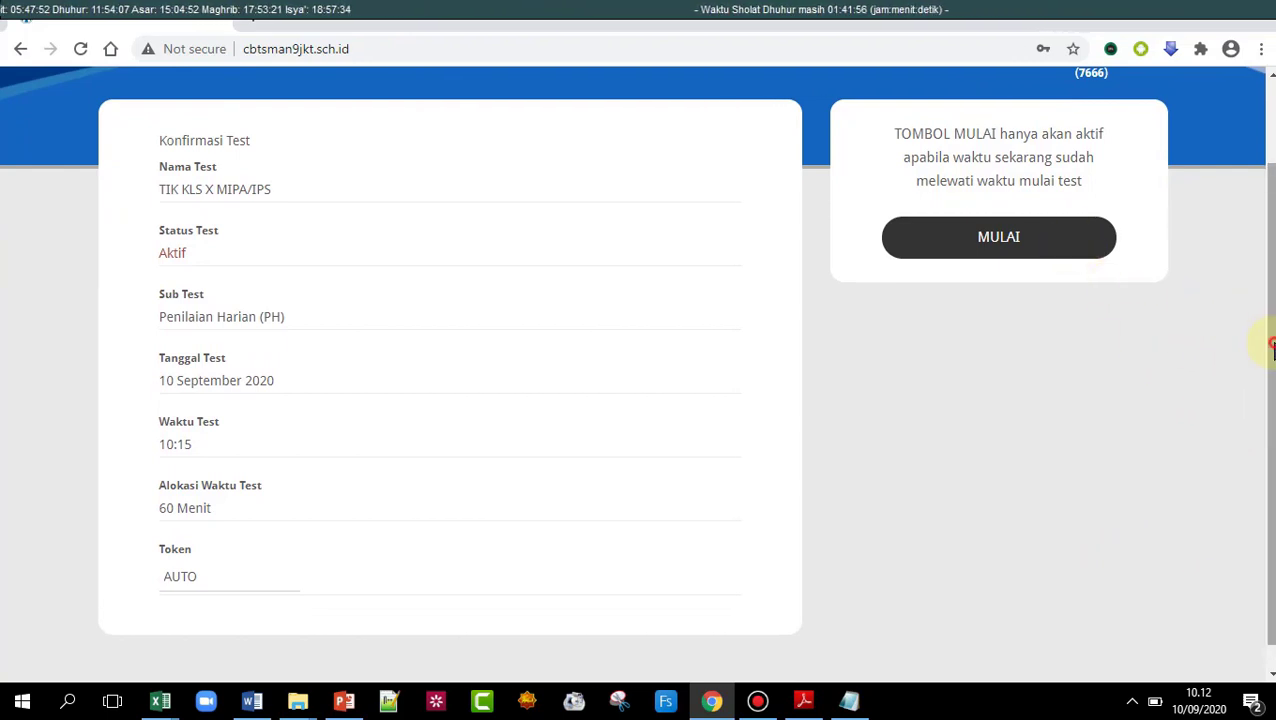
scroll(1267, 336, "up", 2)
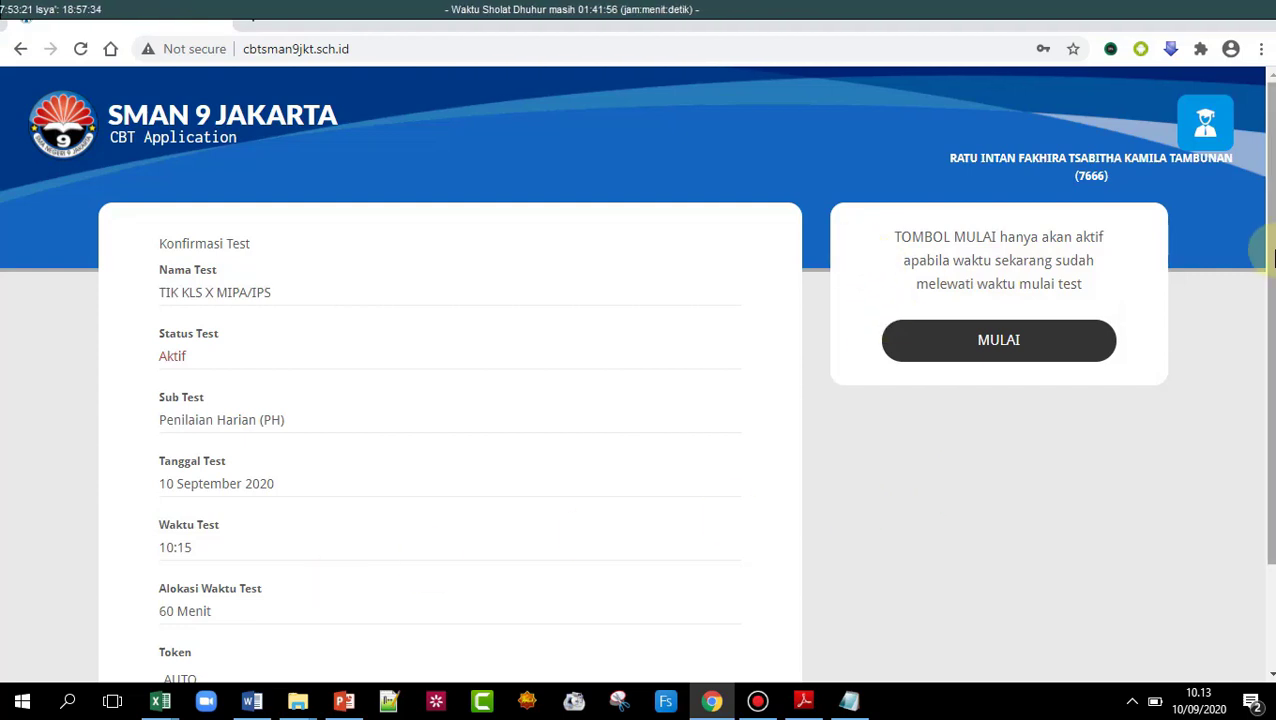
scroll(1253, 246, "down", 1)
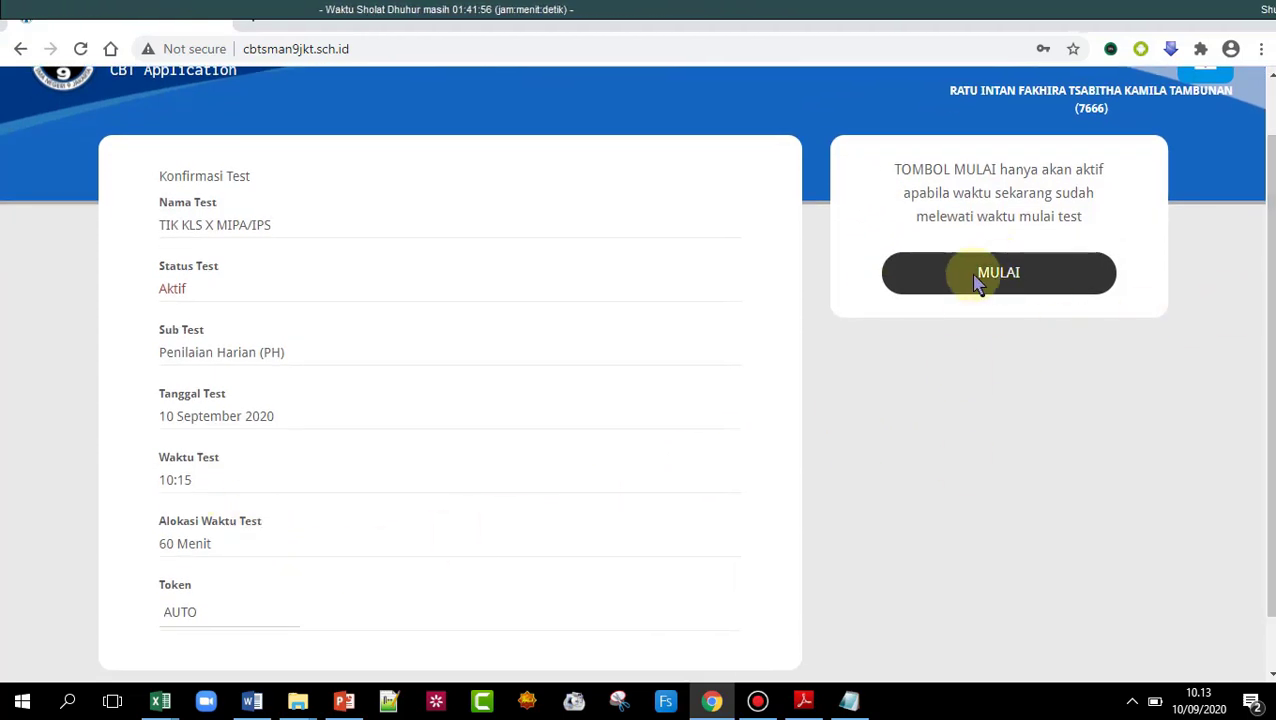
scroll(1265, 330, "up", 1)
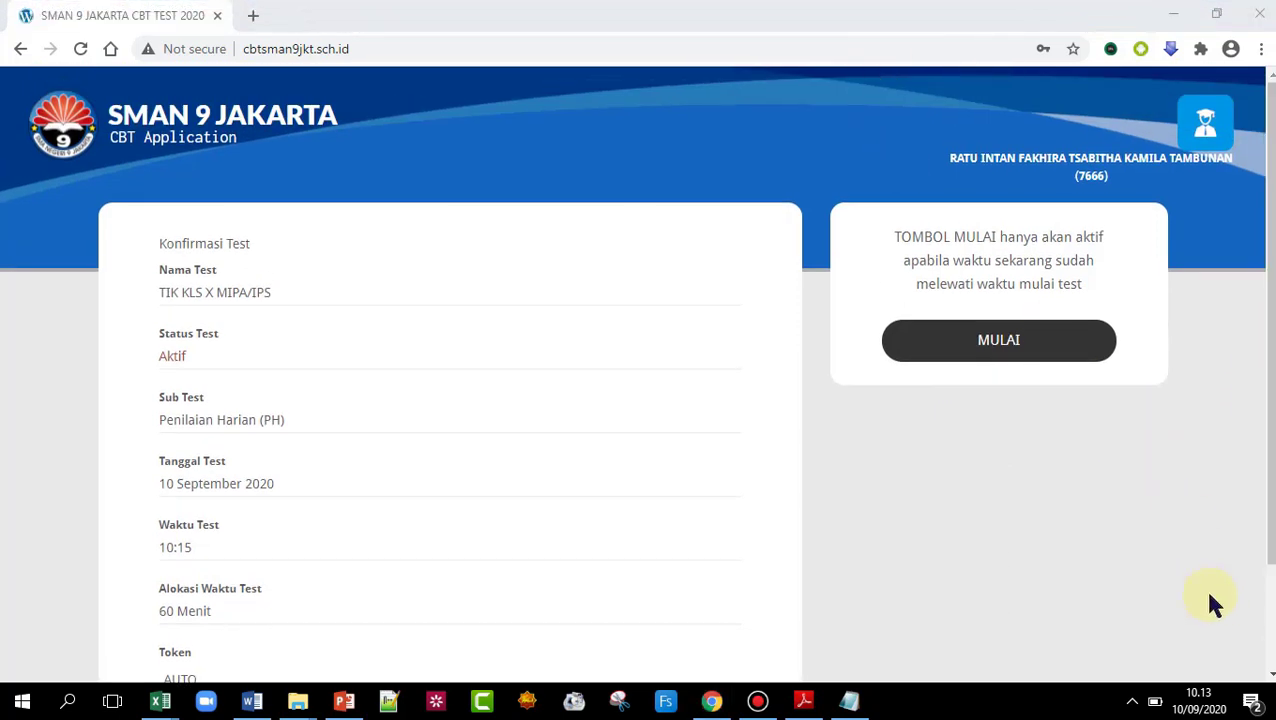
mouse_move(849, 700)
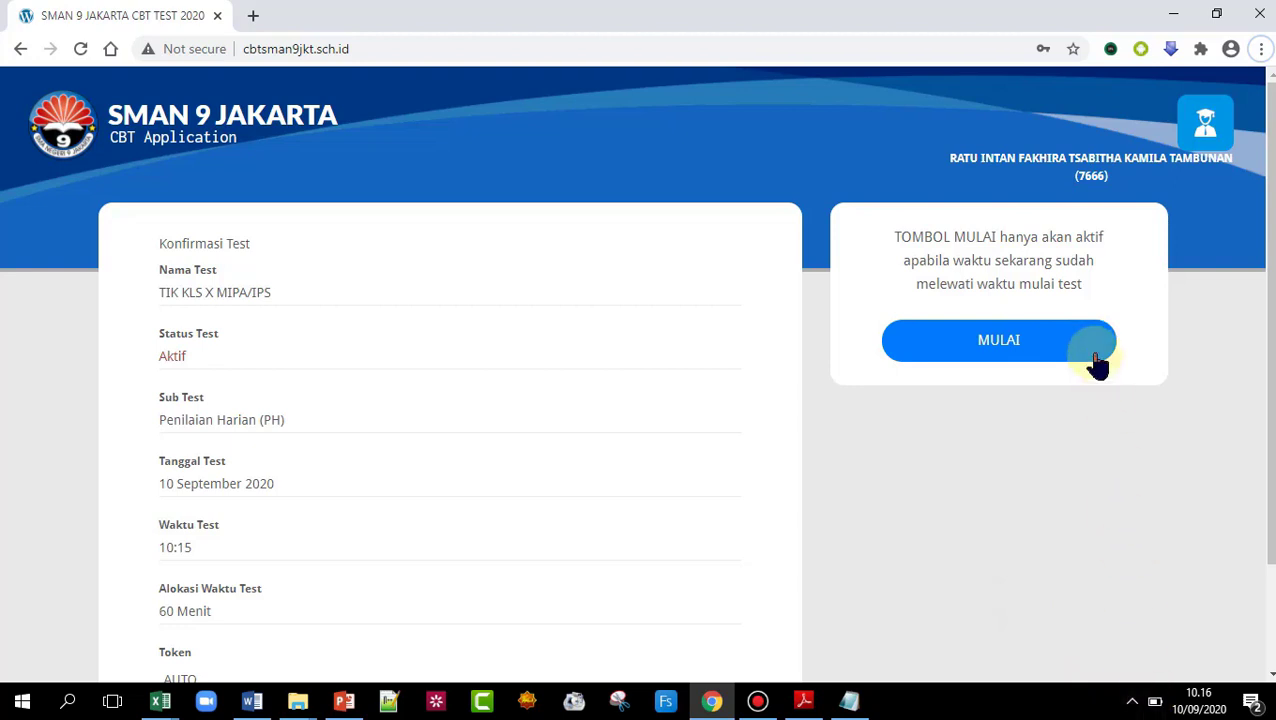
left_click(1132, 703)
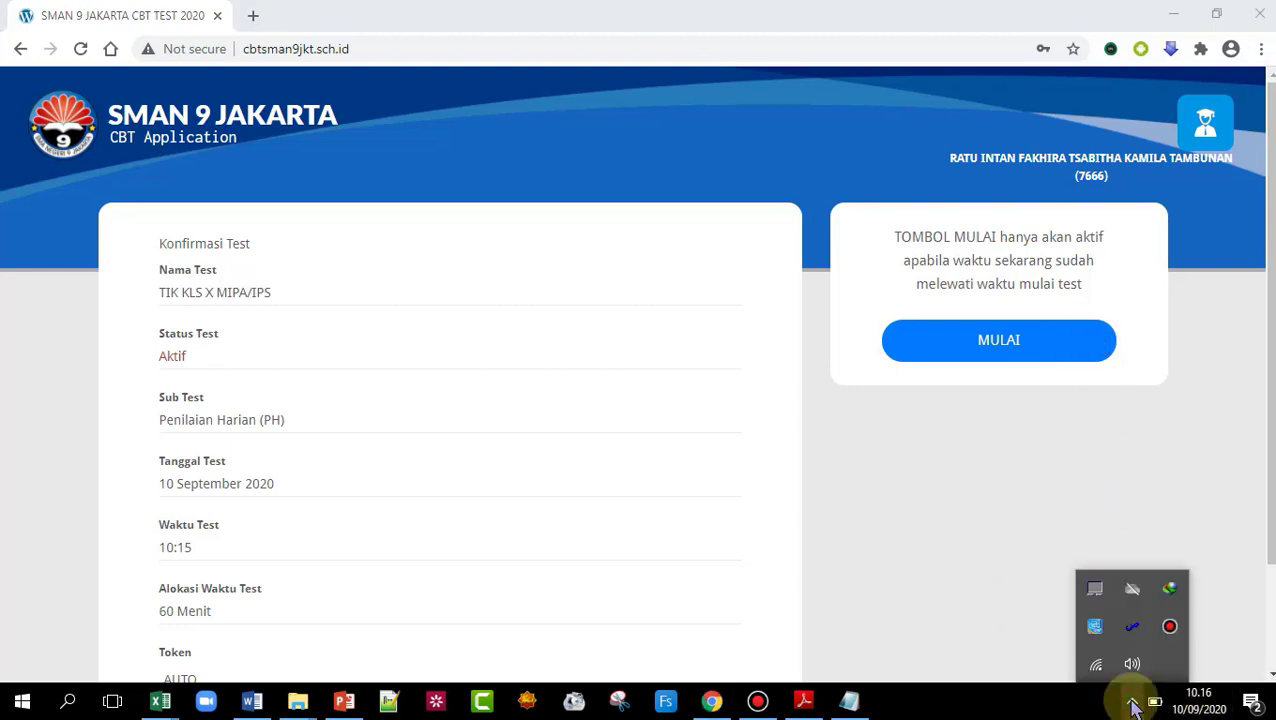
left_click(1133, 704)
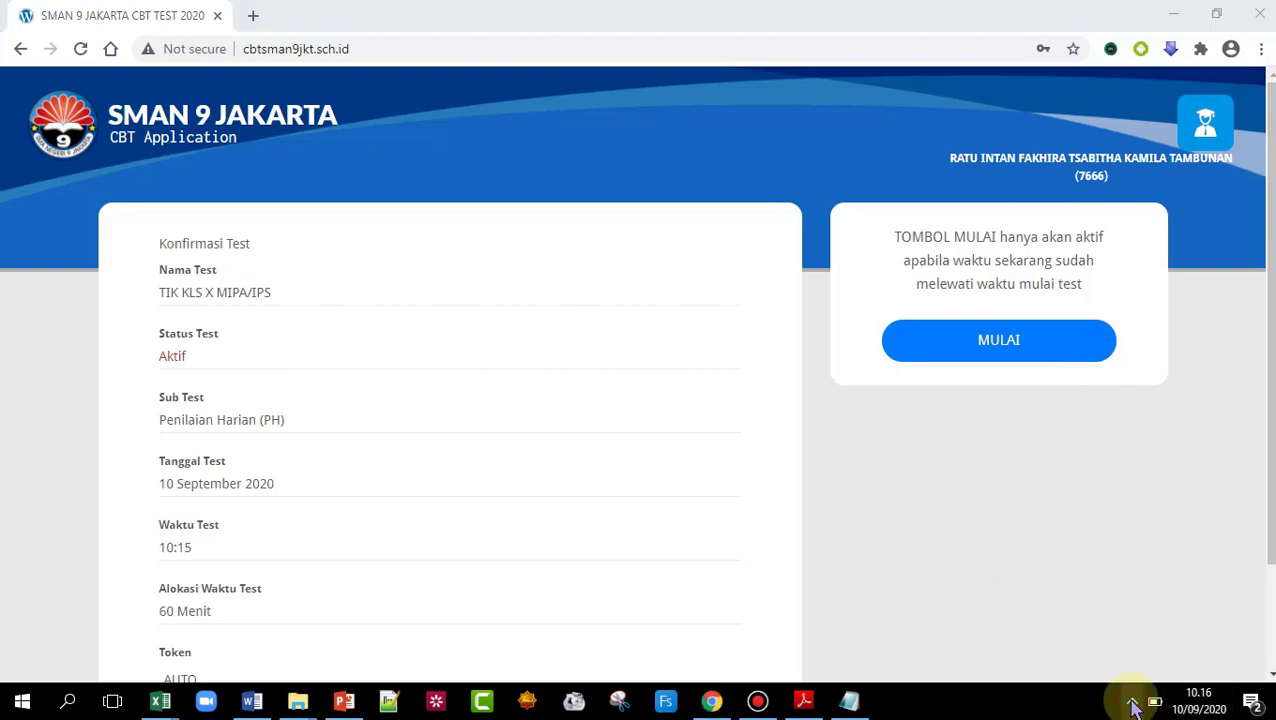
- Start the TIK KLS X MIPA/IPS test and look over the first question
left_click(1002, 352)
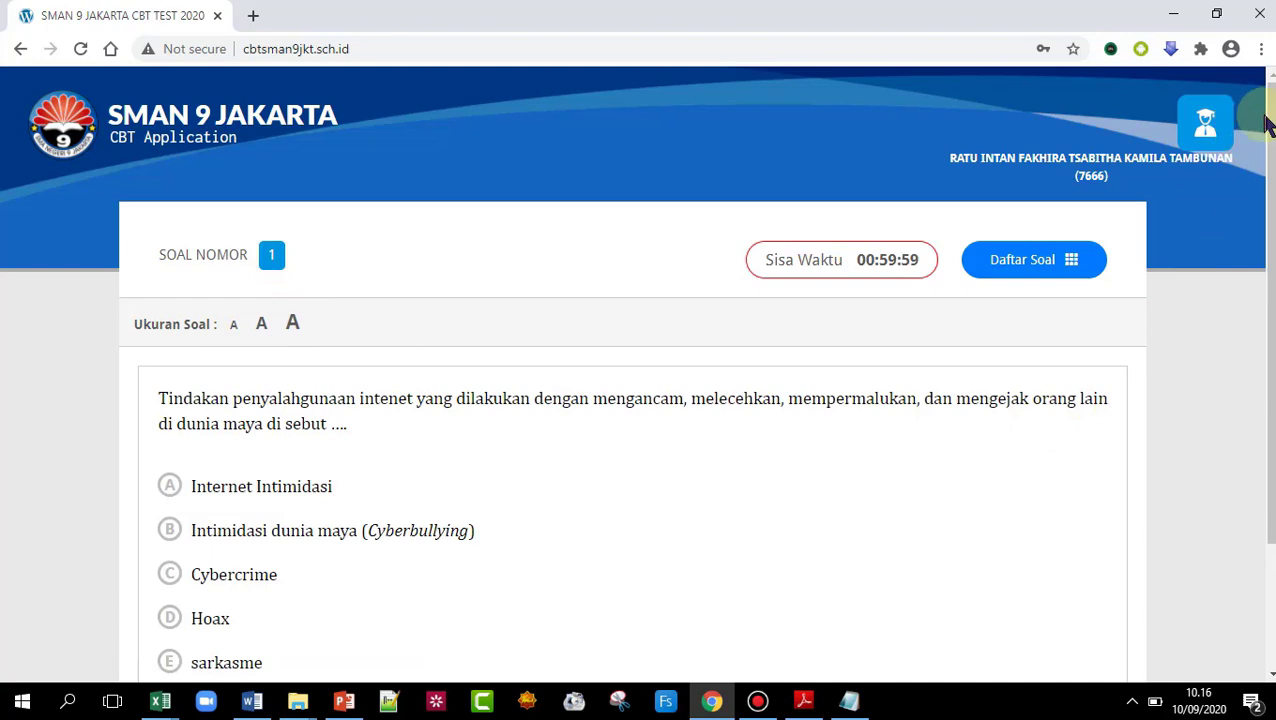
scroll(1266, 125, "down", 2)
scroll(1266, 125, "down", 2)
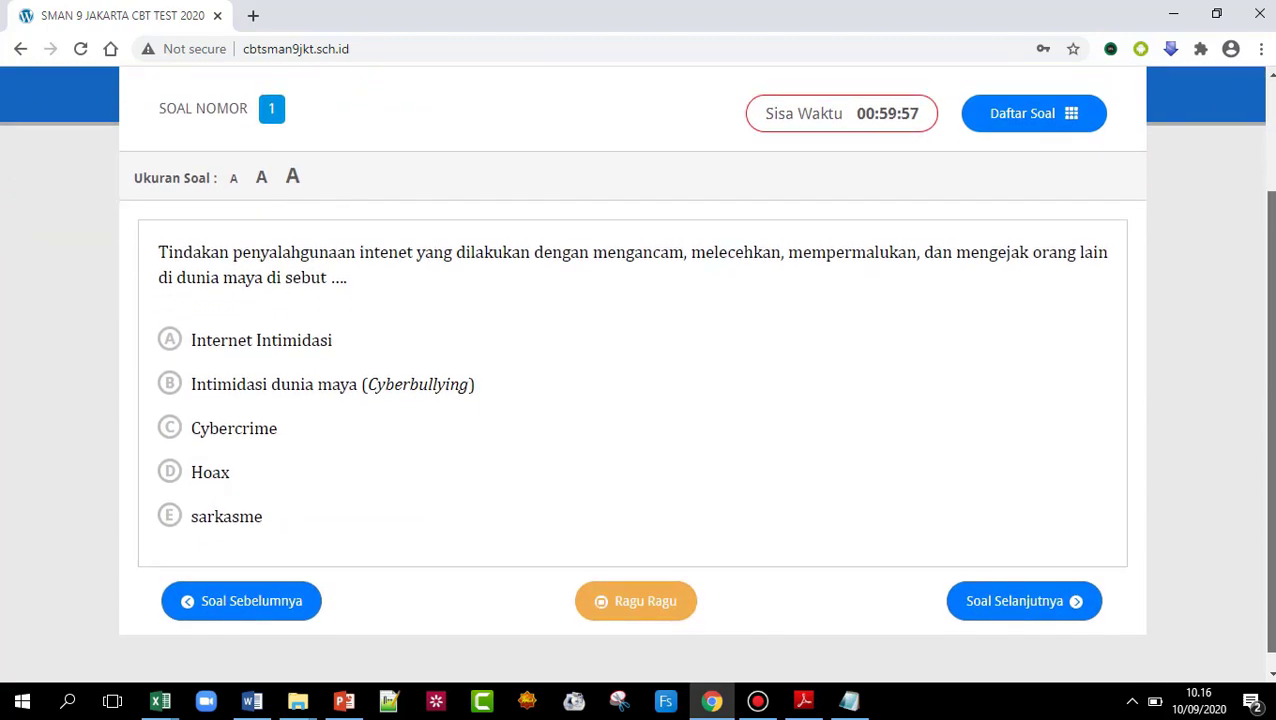
scroll(638, 370, "up", 2)
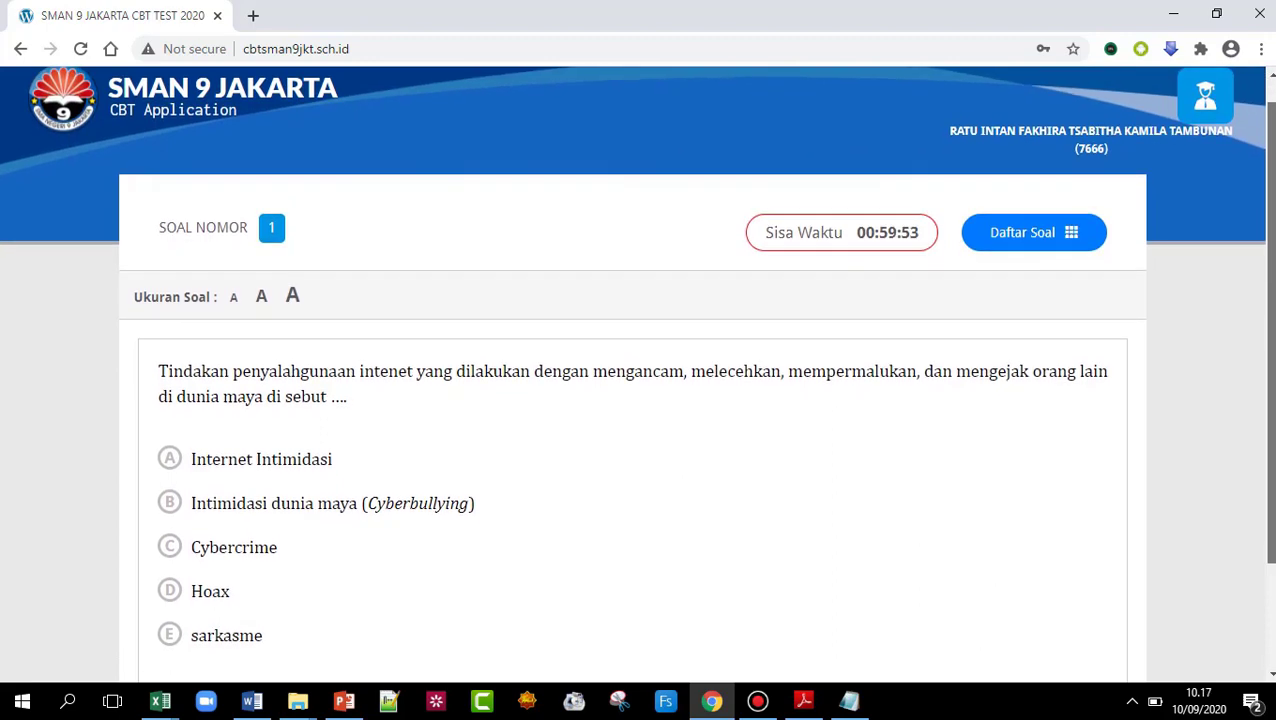
scroll(638, 370, "down", 2)
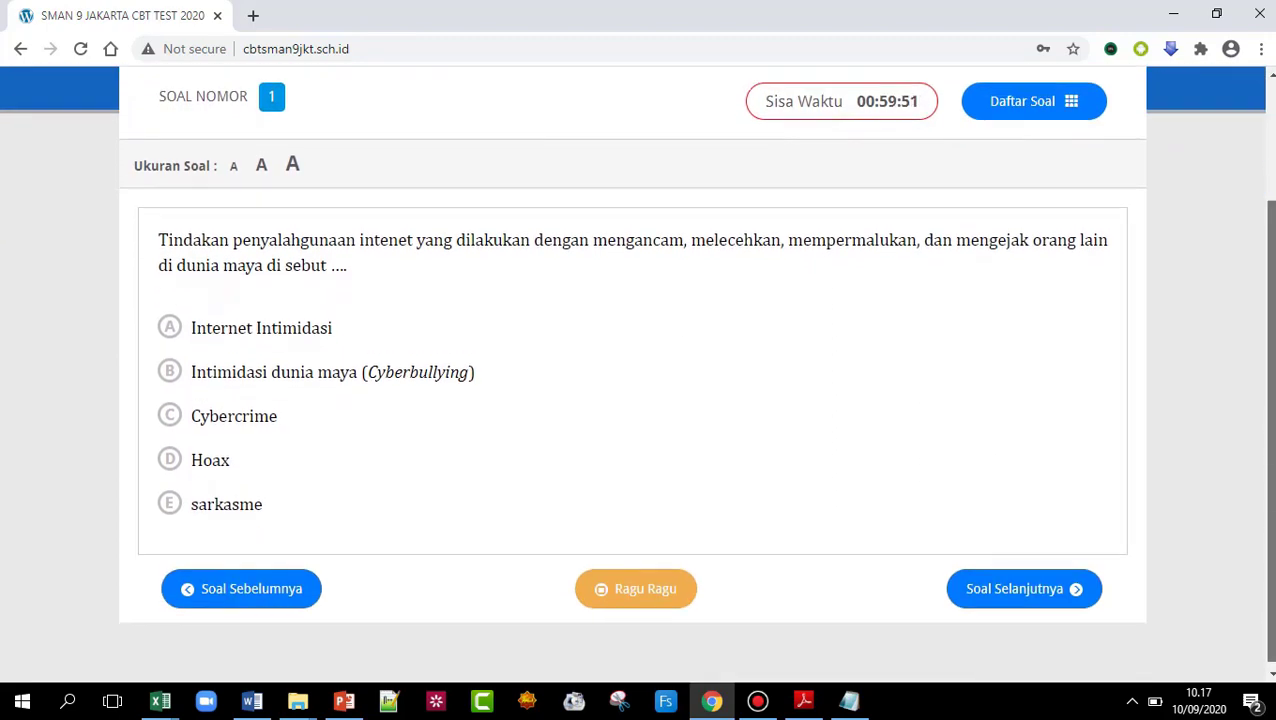
scroll(638, 370, "up", 2)
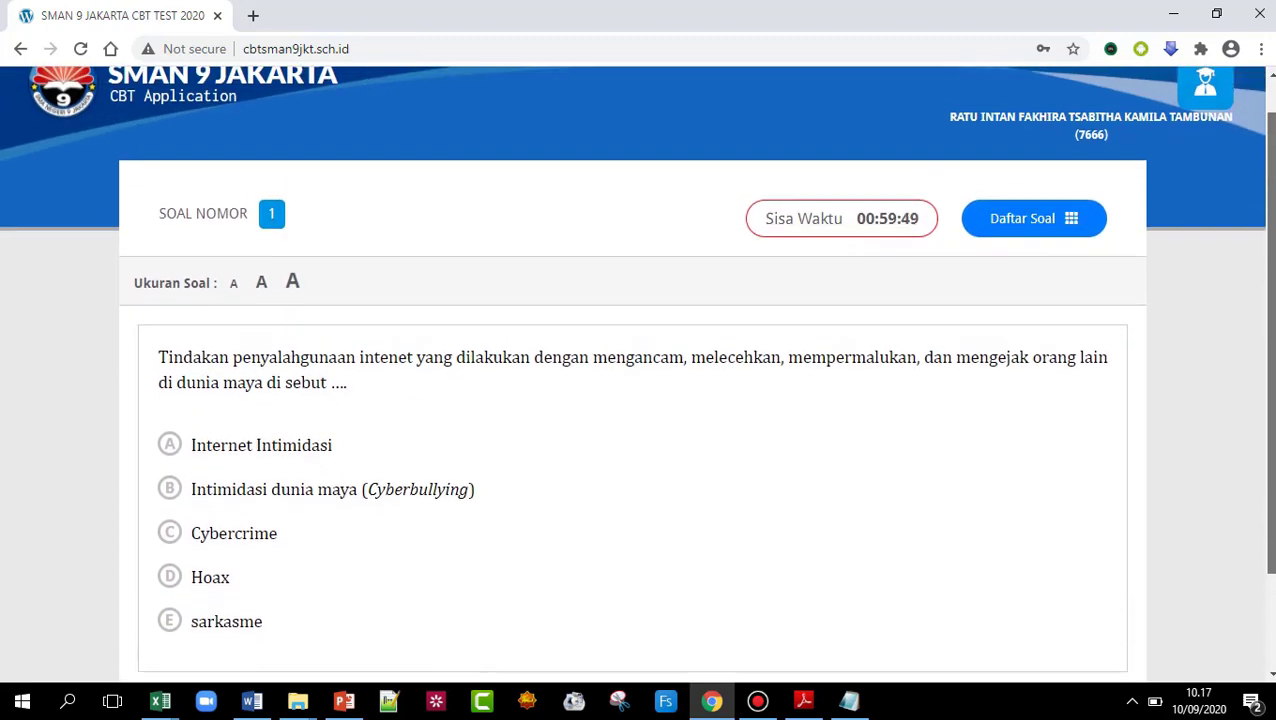
scroll(638, 370, "down", 2)
scroll(638, 370, "up", 1)
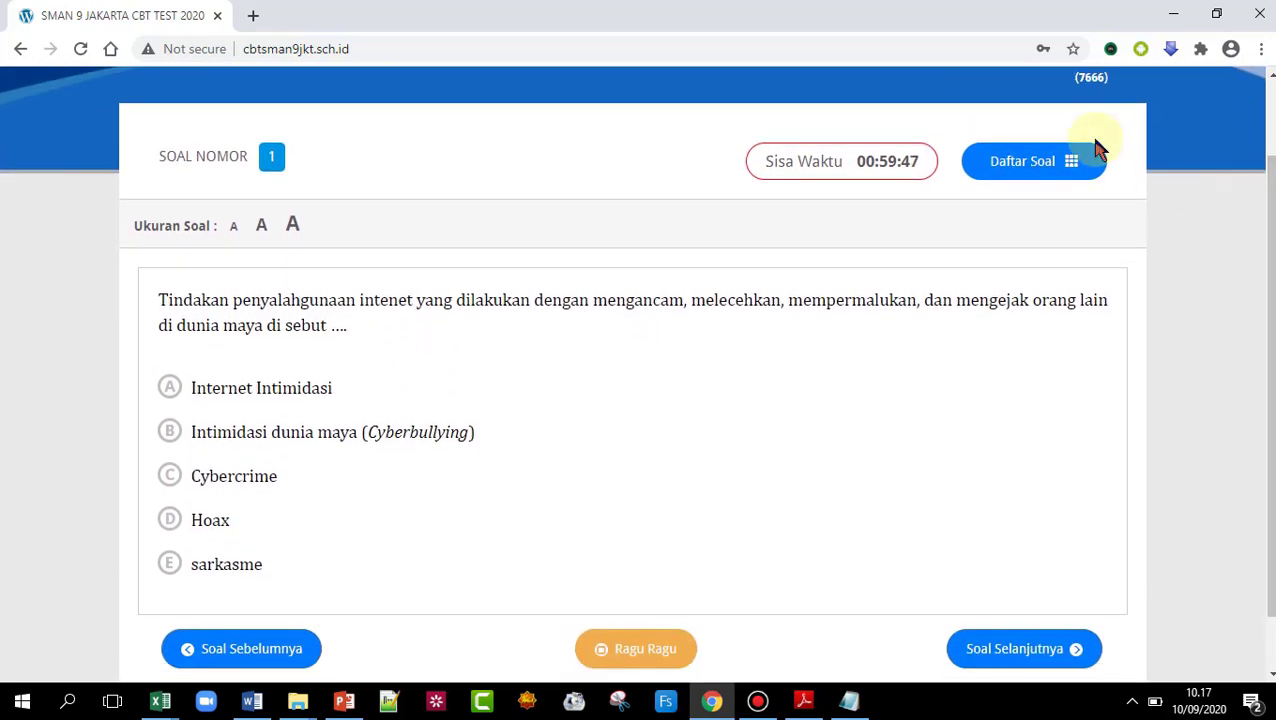
- Return to question 1 and answer B, Intimidasi dunia maya (Cyberbullying)
left_click(1050, 161)
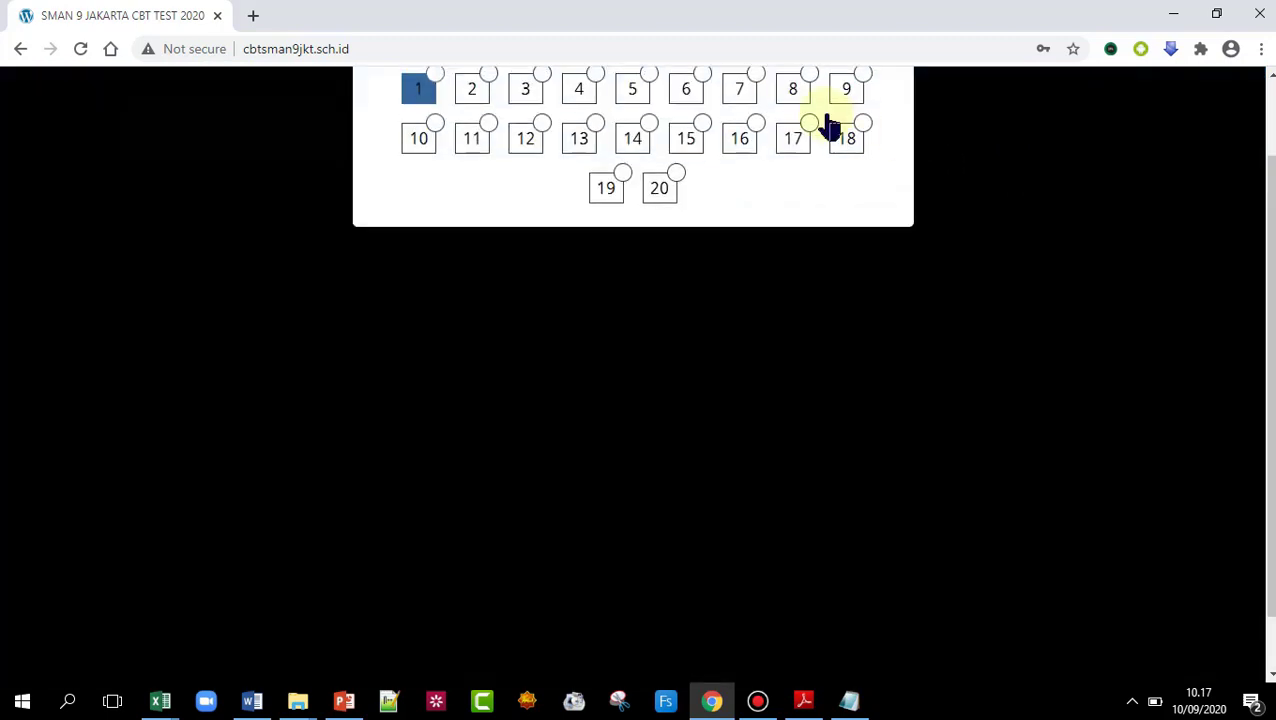
scroll(1150, 190, "up", 1)
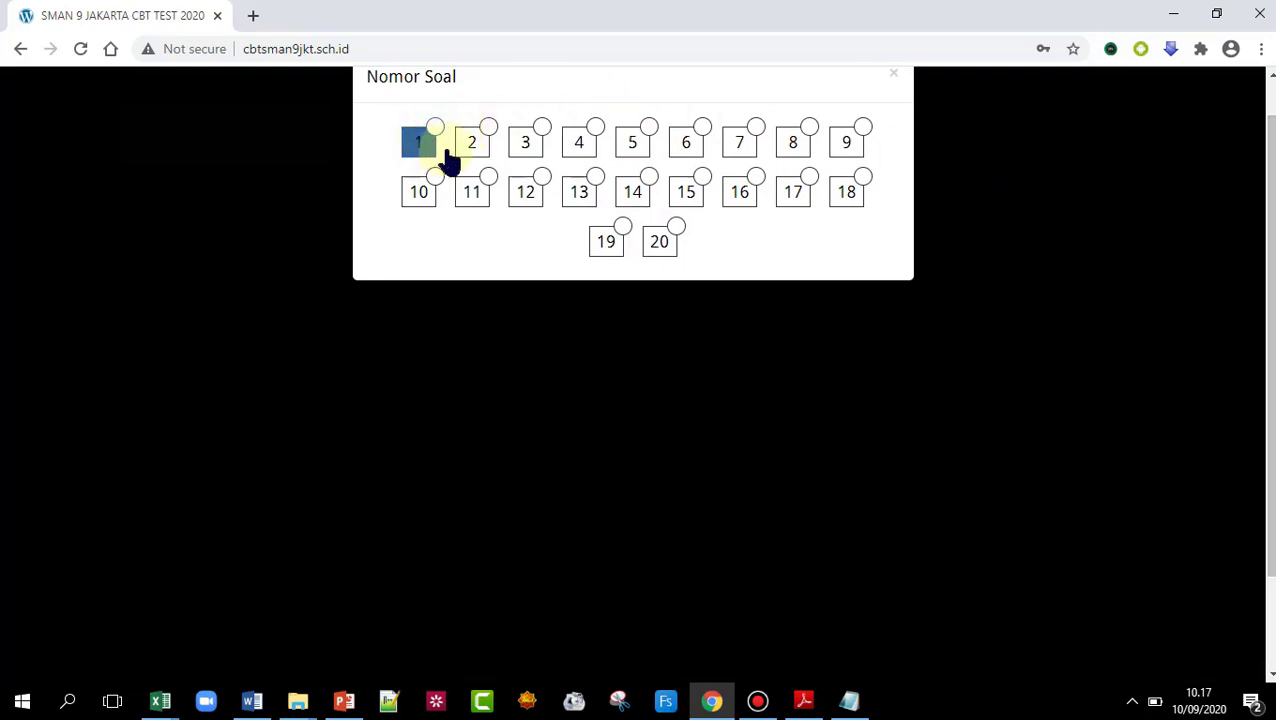
left_click(482, 156)
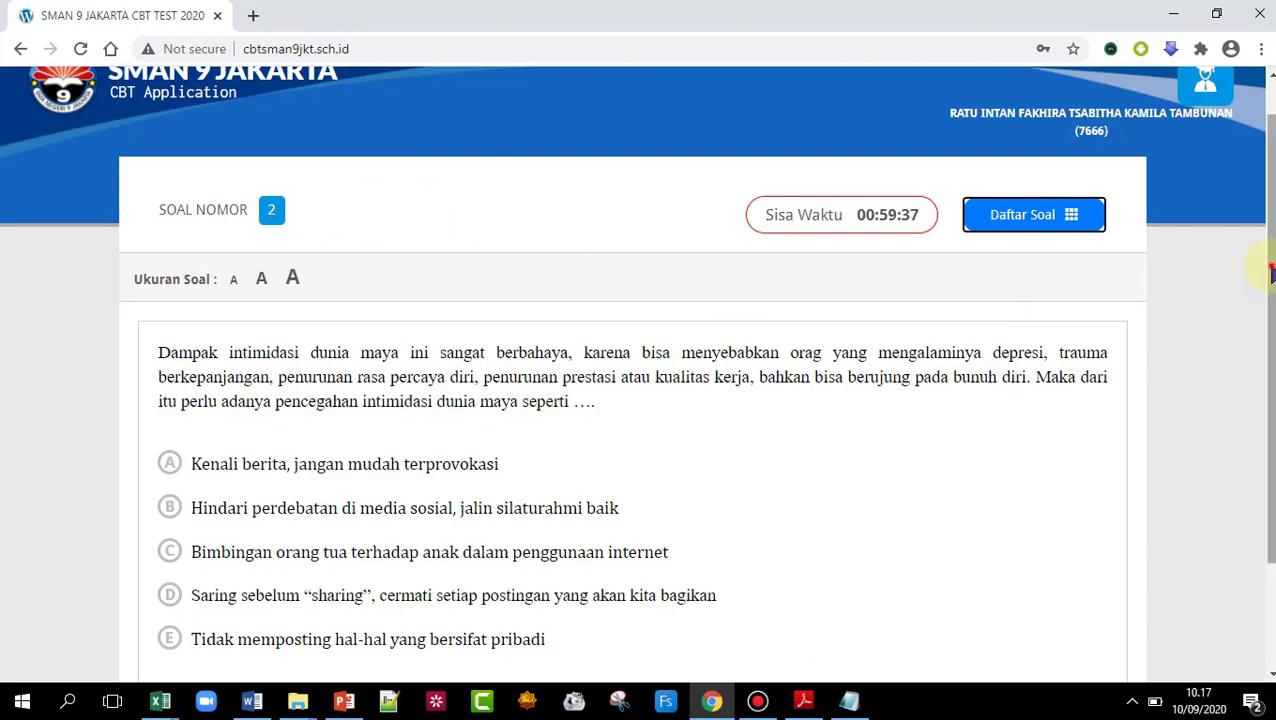
left_click_drag(1272, 272, 1272, 328)
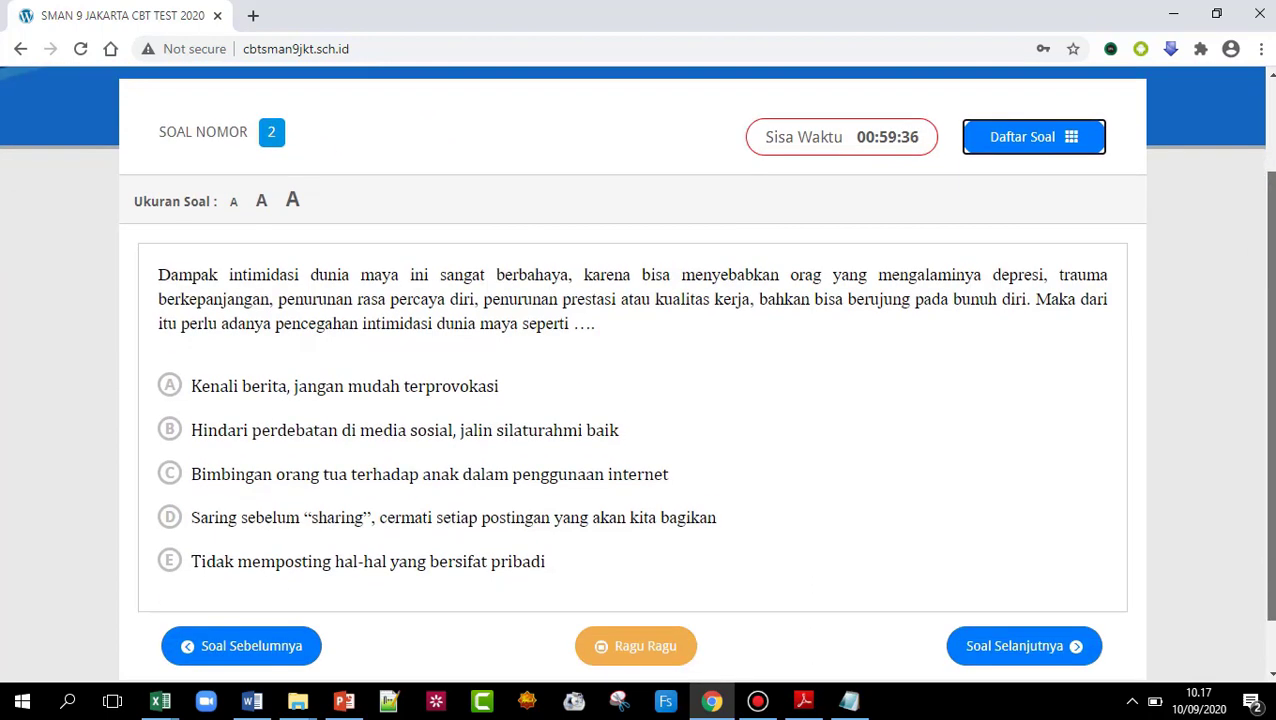
left_click(266, 652)
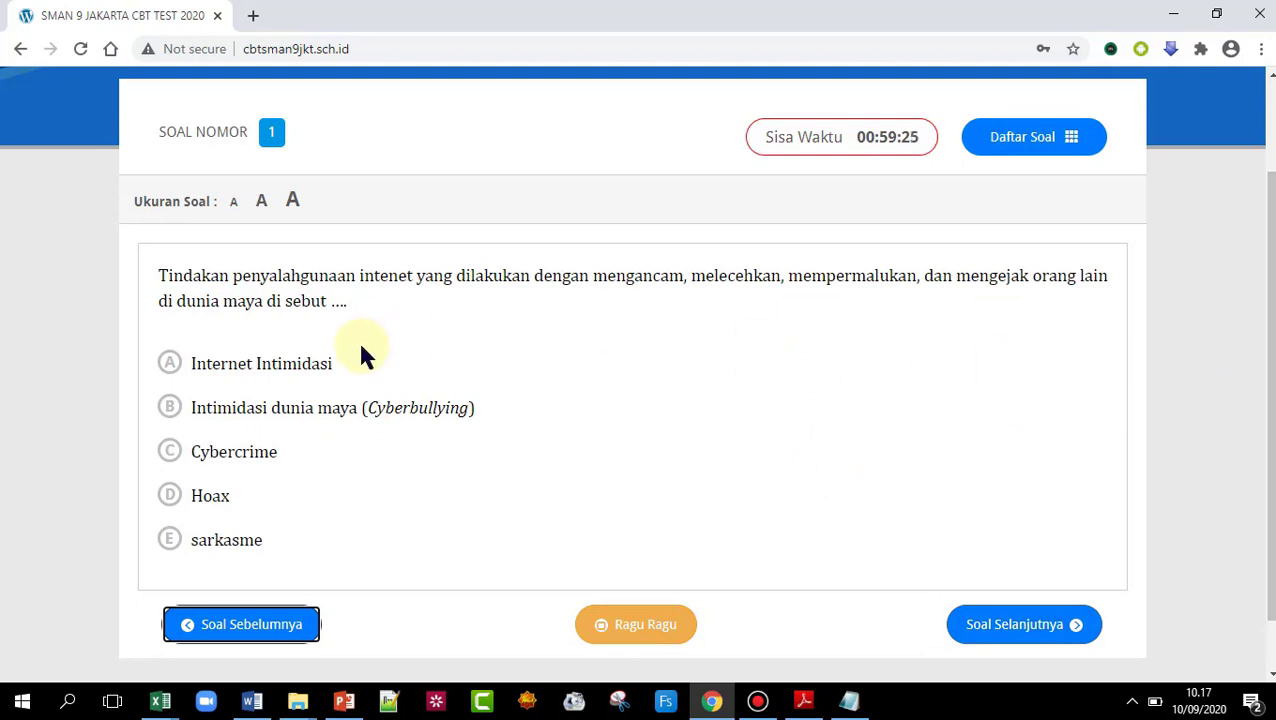
left_click(170, 408)
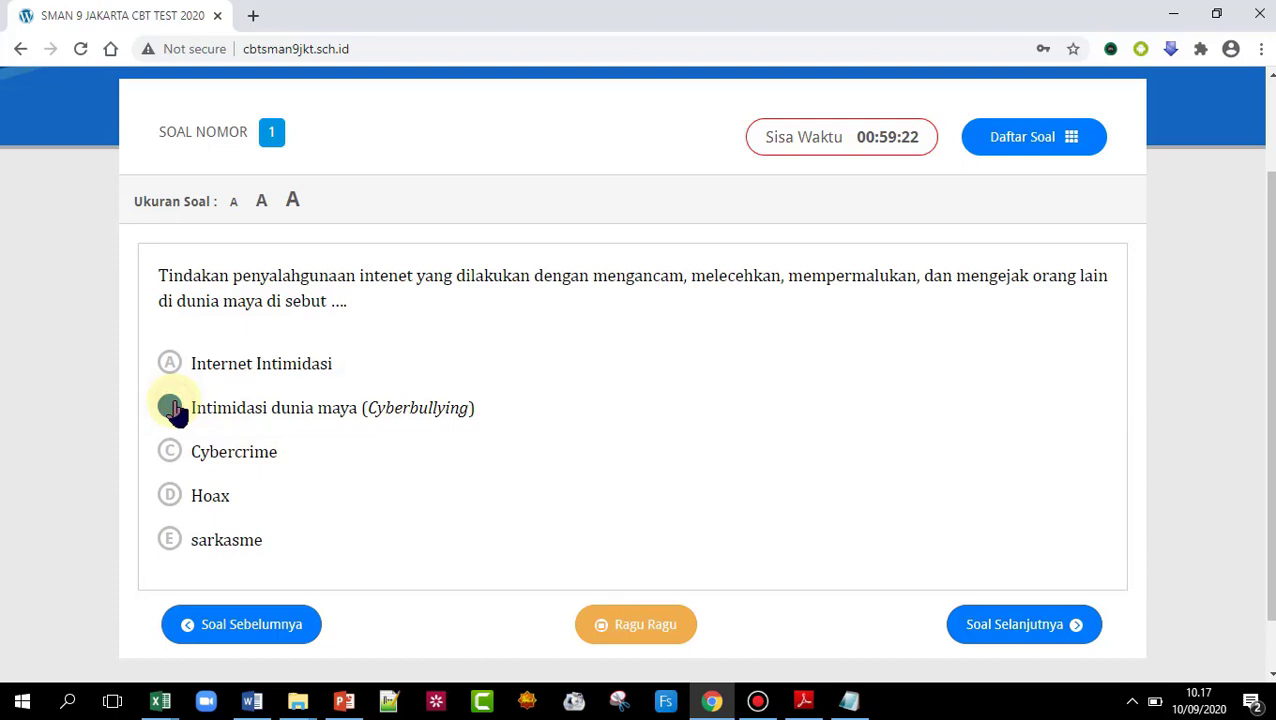
- Answer B on questions 2 through 13, choosing Masukan for 13, and advance to question 14
left_click(1040, 626)
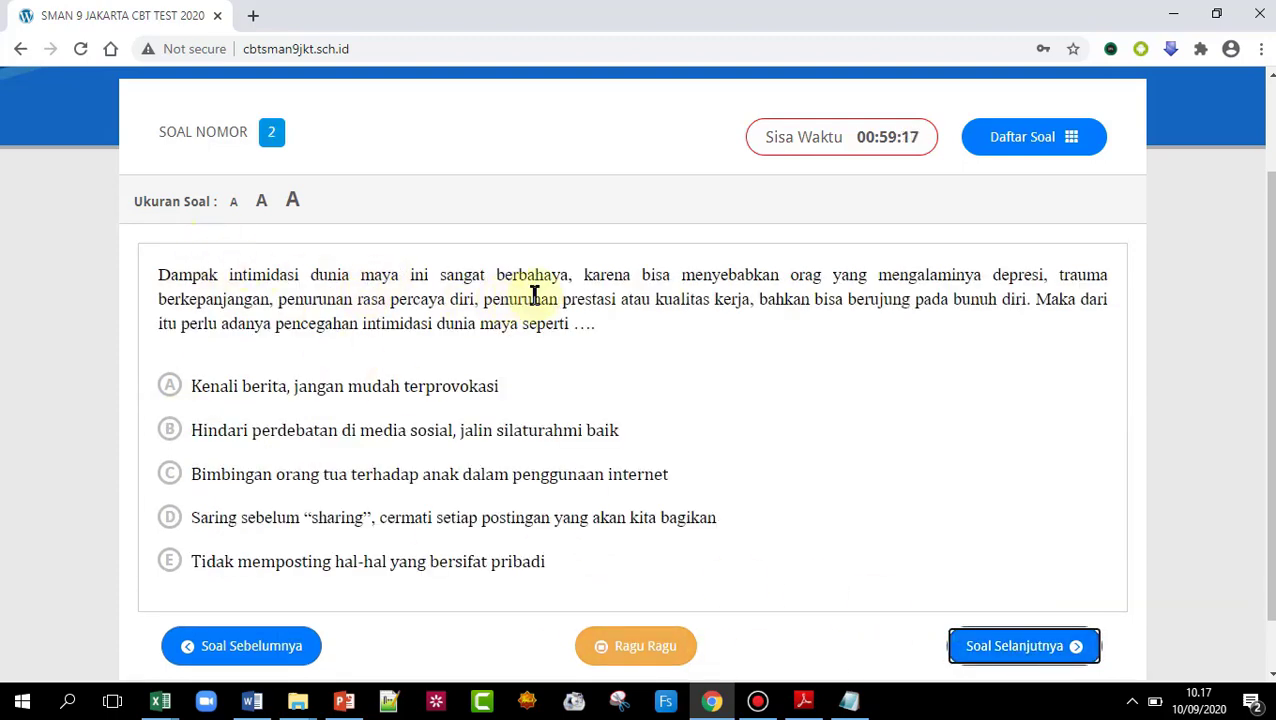
left_click(172, 436)
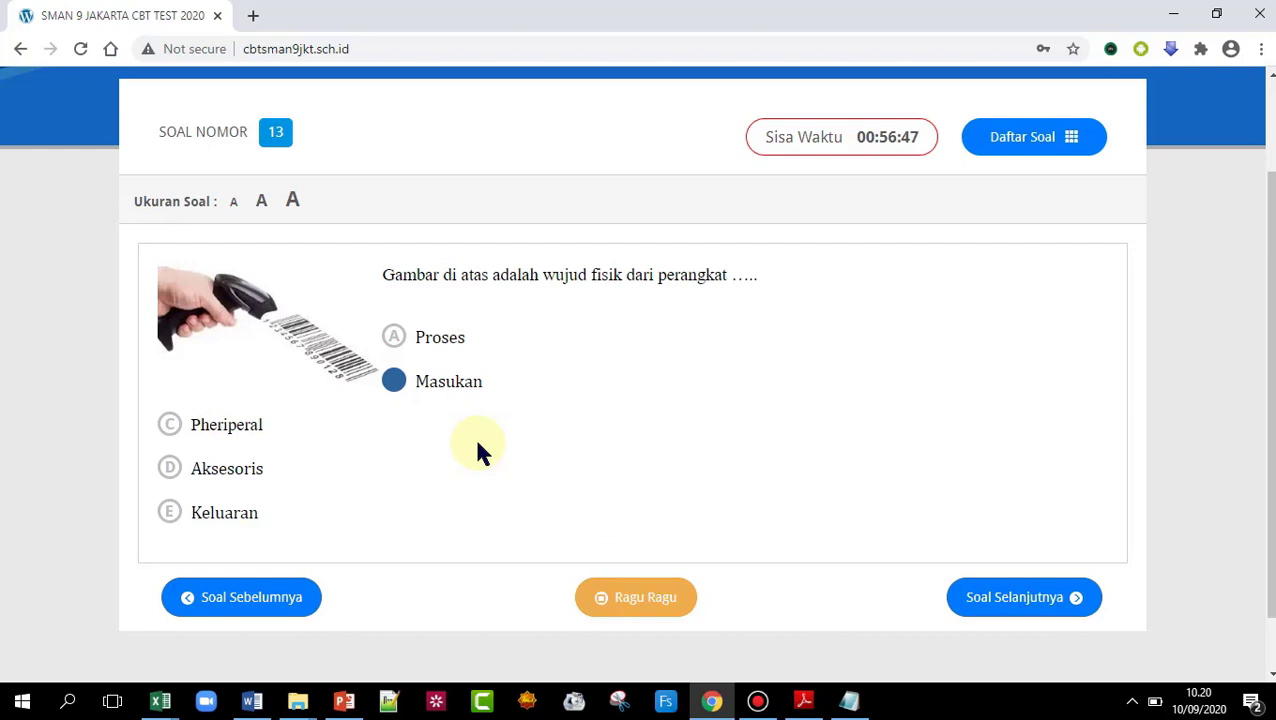
key("Up")
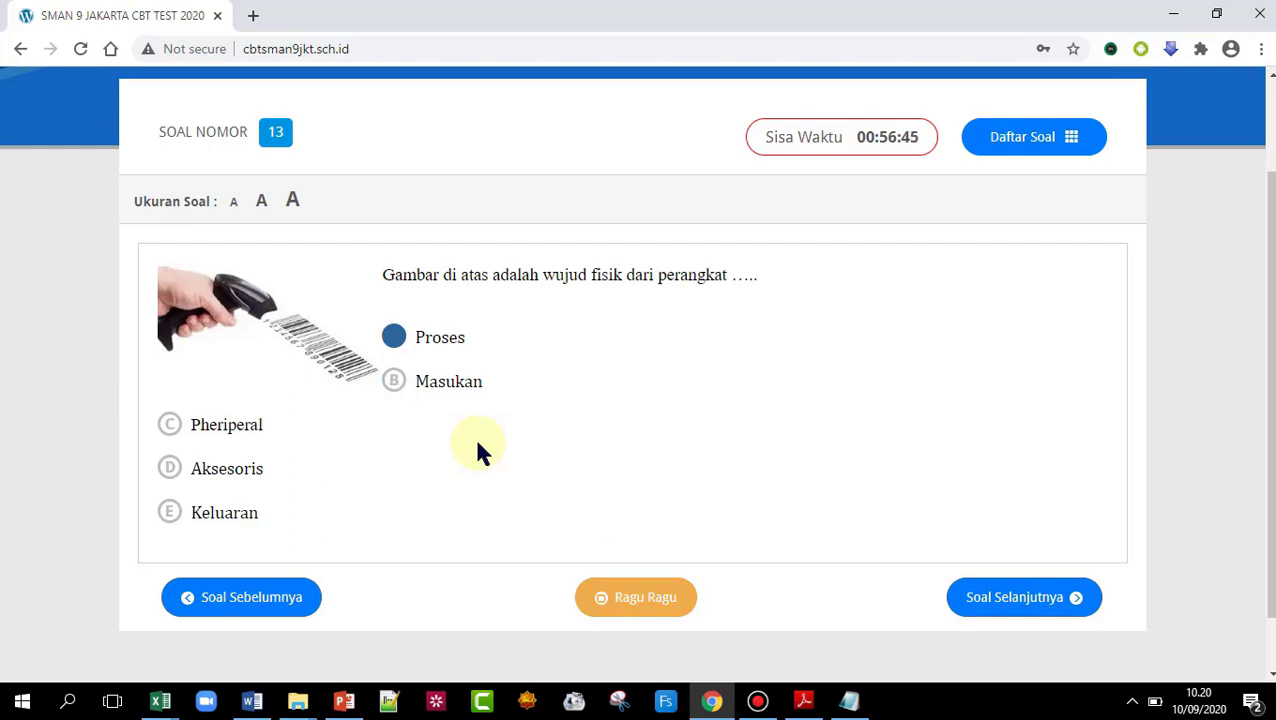
key("Down")
key("Down")
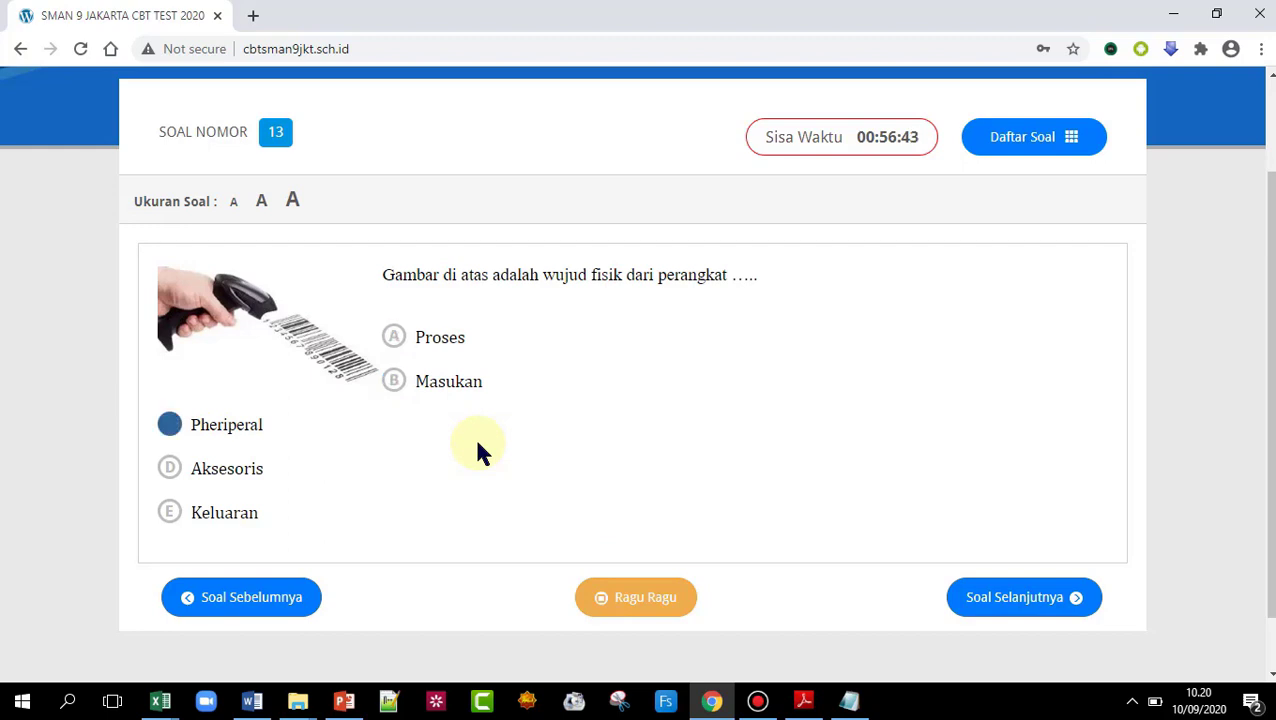
key("Down")
key("Down")
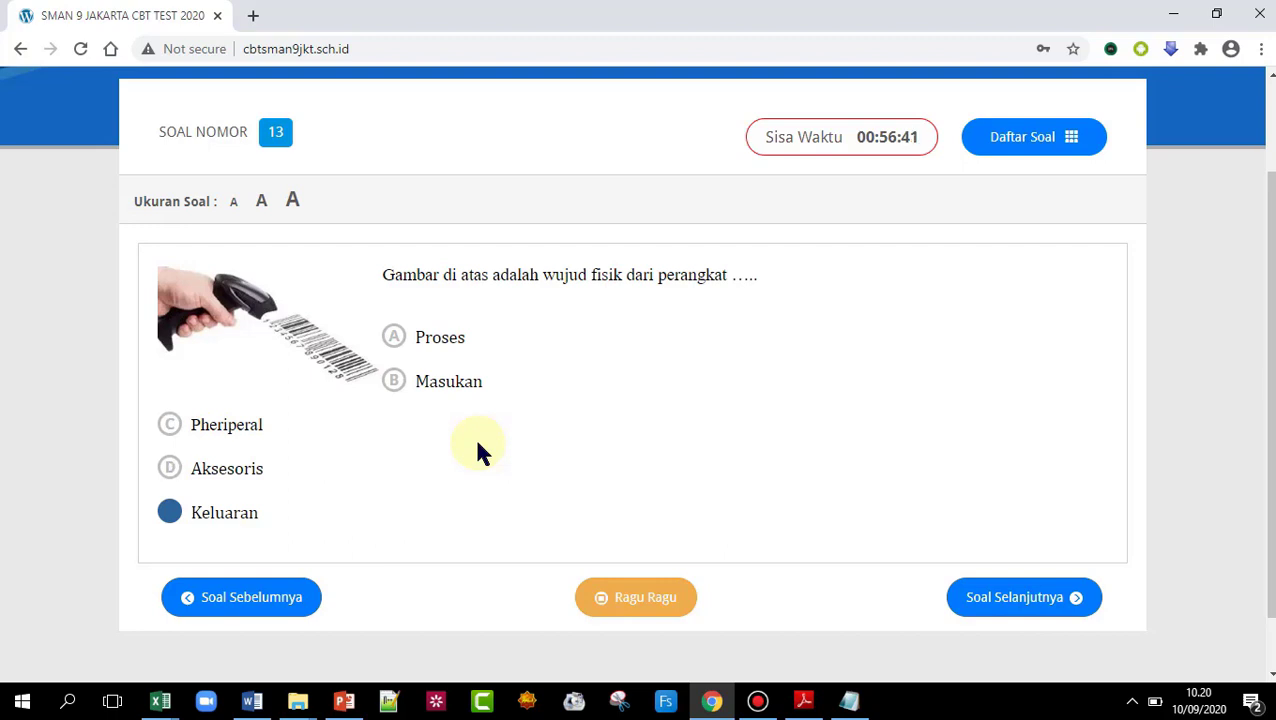
key("b")
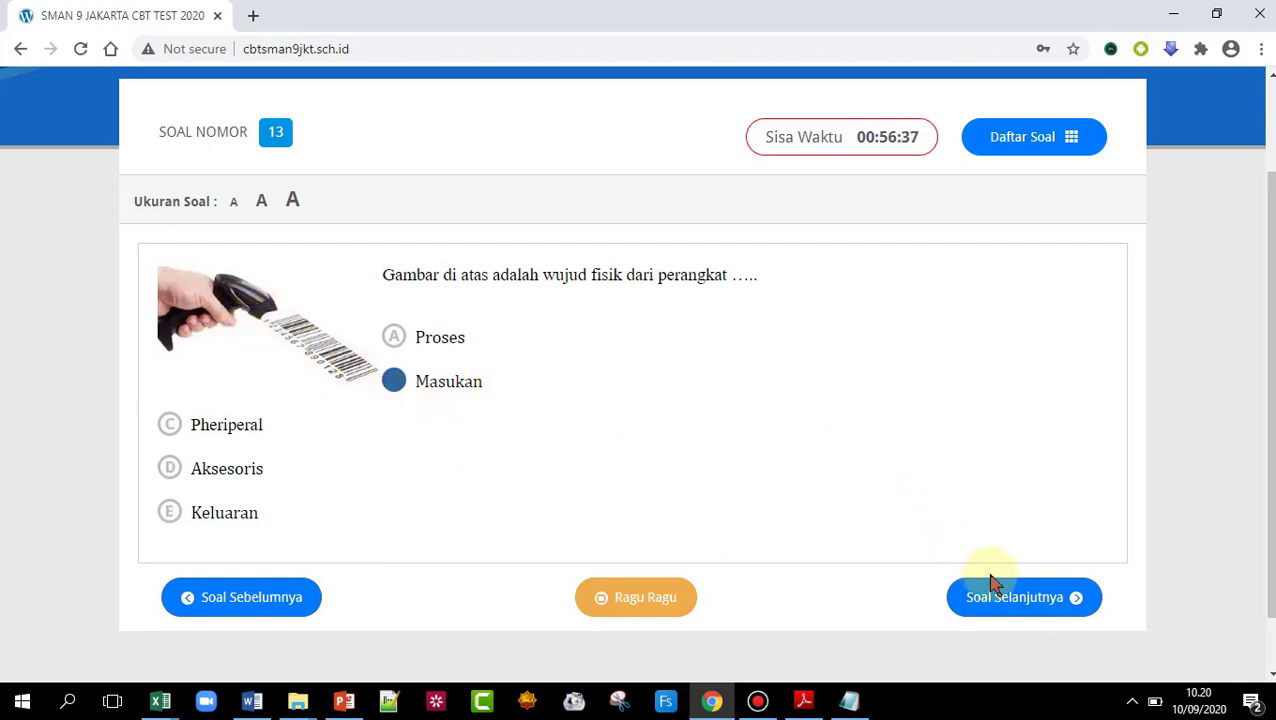
left_click(1013, 600)
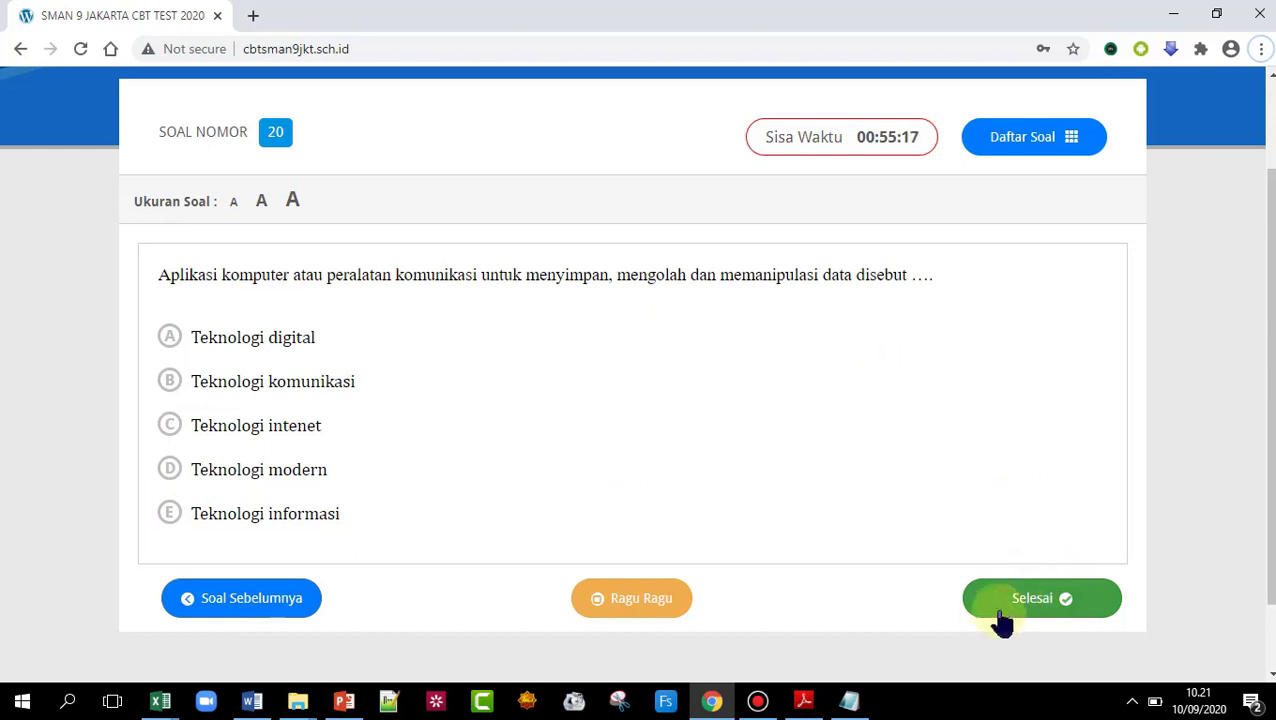
- Jump to question 20 from the question overview and mark it as doubtful
left_click(1026, 152)
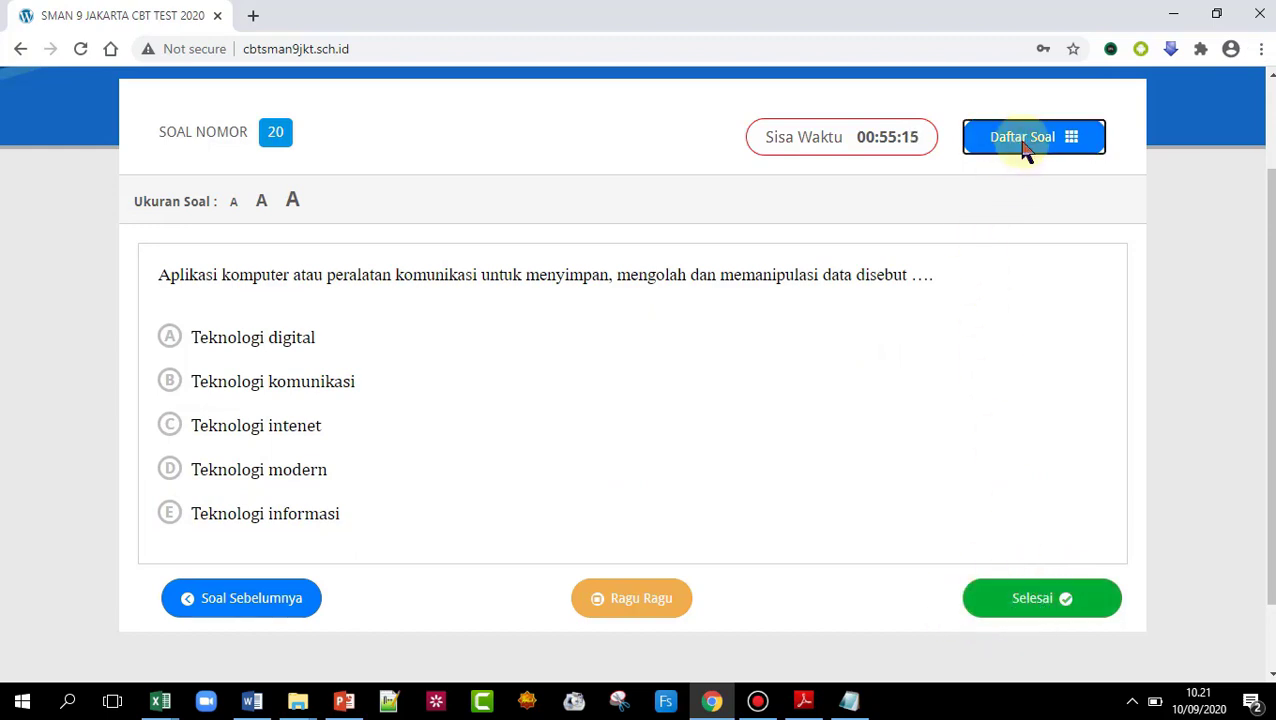
scroll(1270, 320, "up", 1)
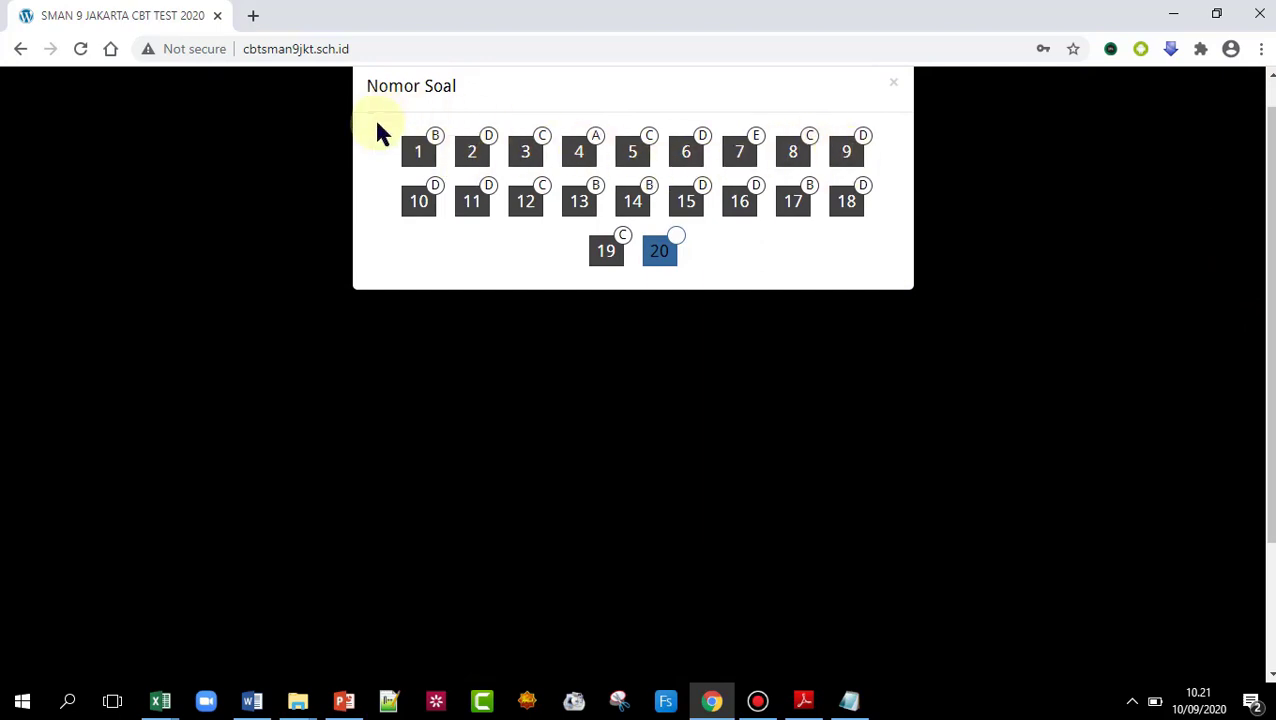
left_click(662, 250)
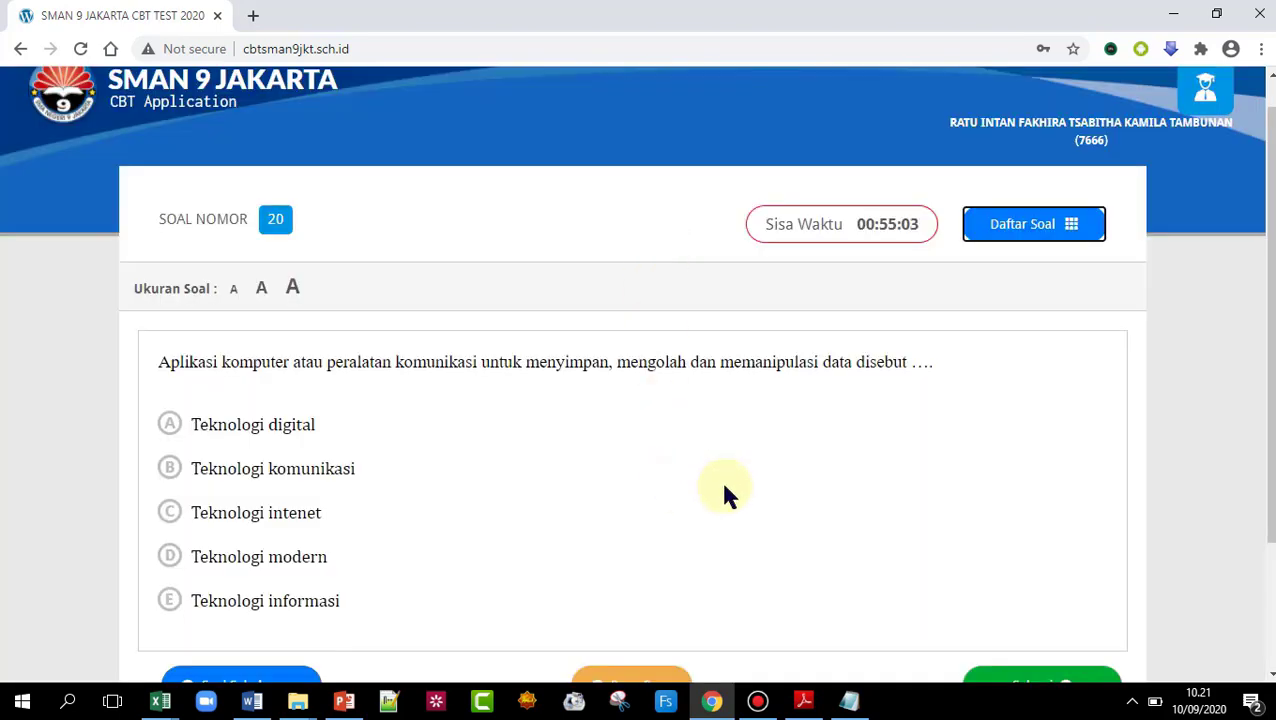
scroll(726, 493, "down", 2)
left_click(657, 520)
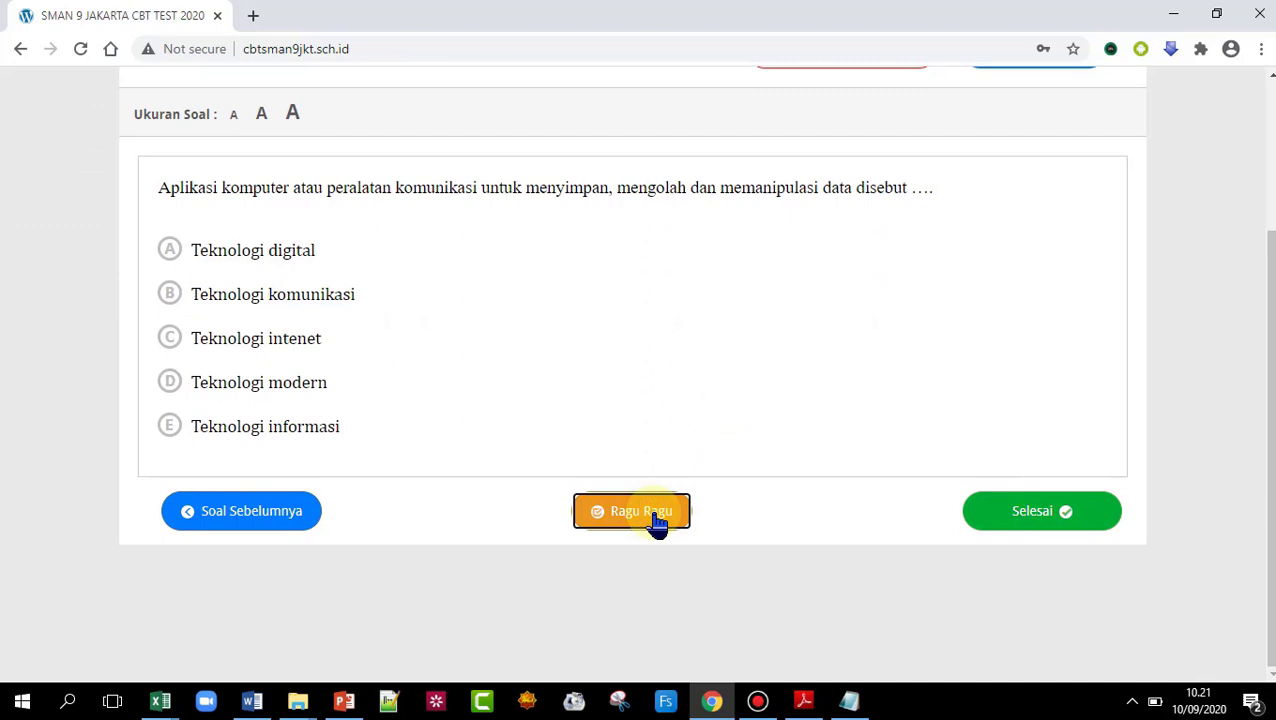
scroll(940, 336, "up", 3)
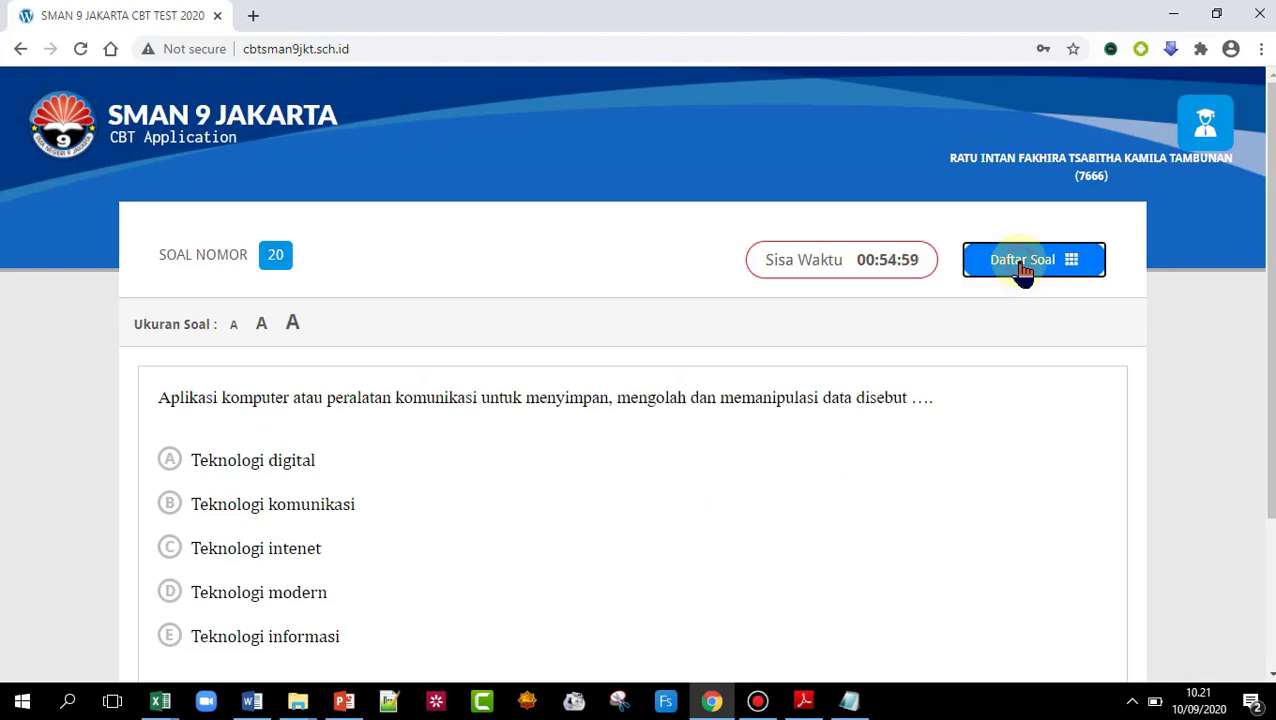
- Answer question 20 with E, Teknologi informasi, and verify it in the question overview
left_click(1024, 270)
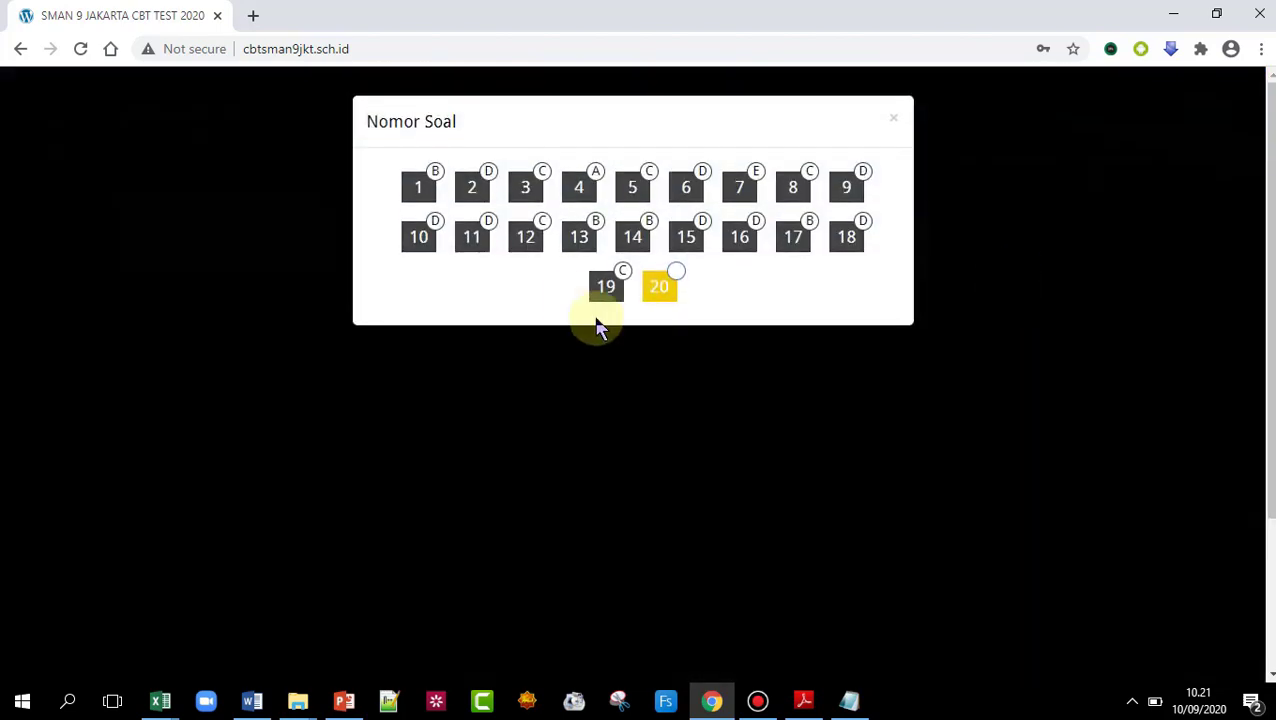
left_click(662, 288)
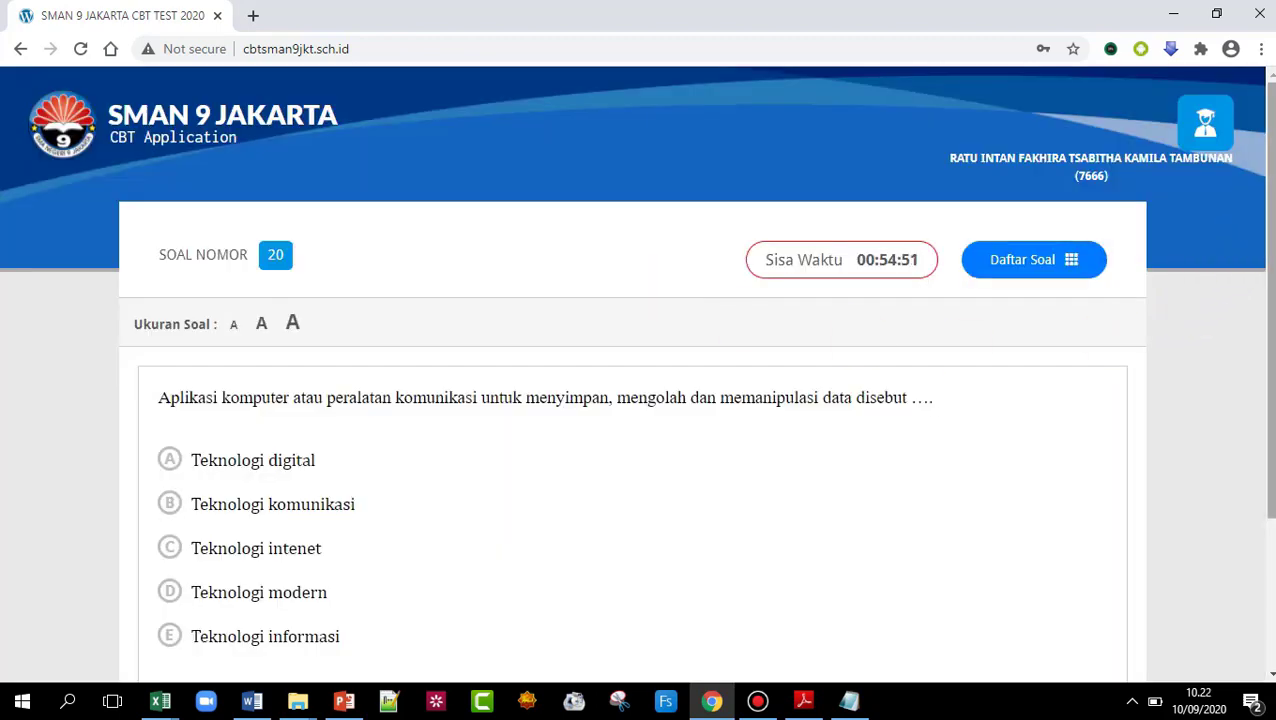
scroll(597, 318, "down", 2)
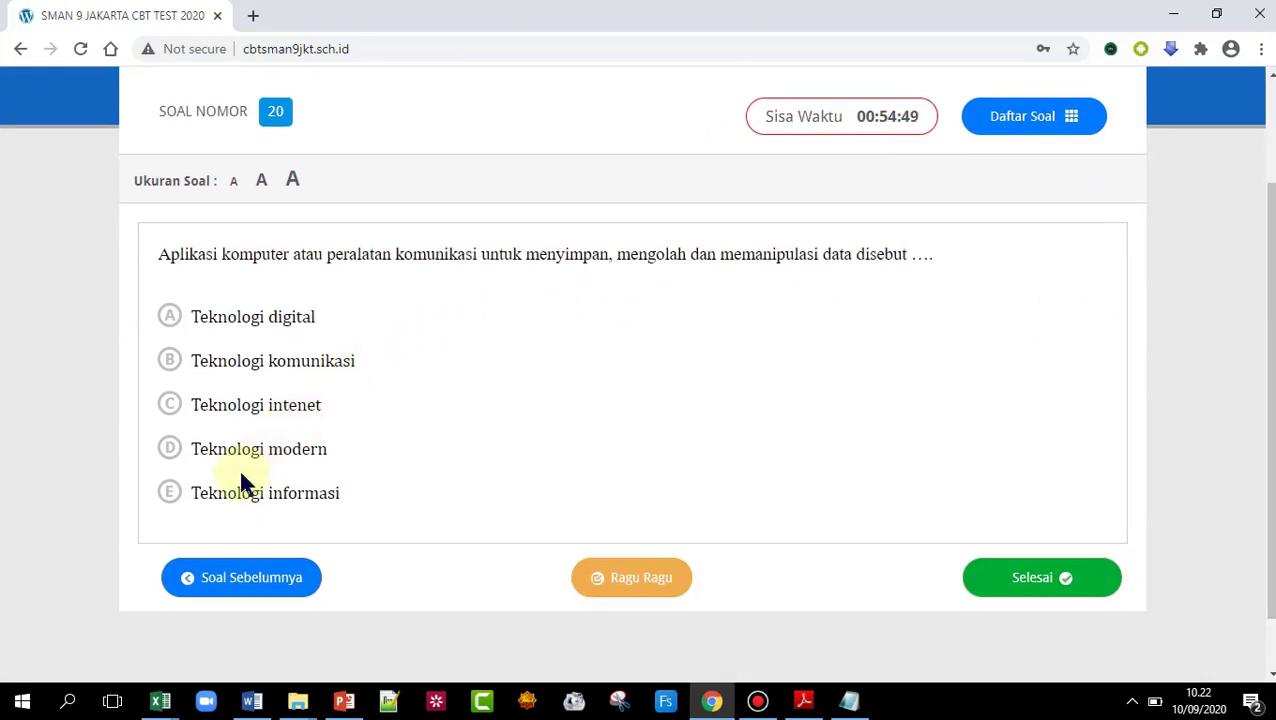
left_click(169, 493)
left_click(1012, 132)
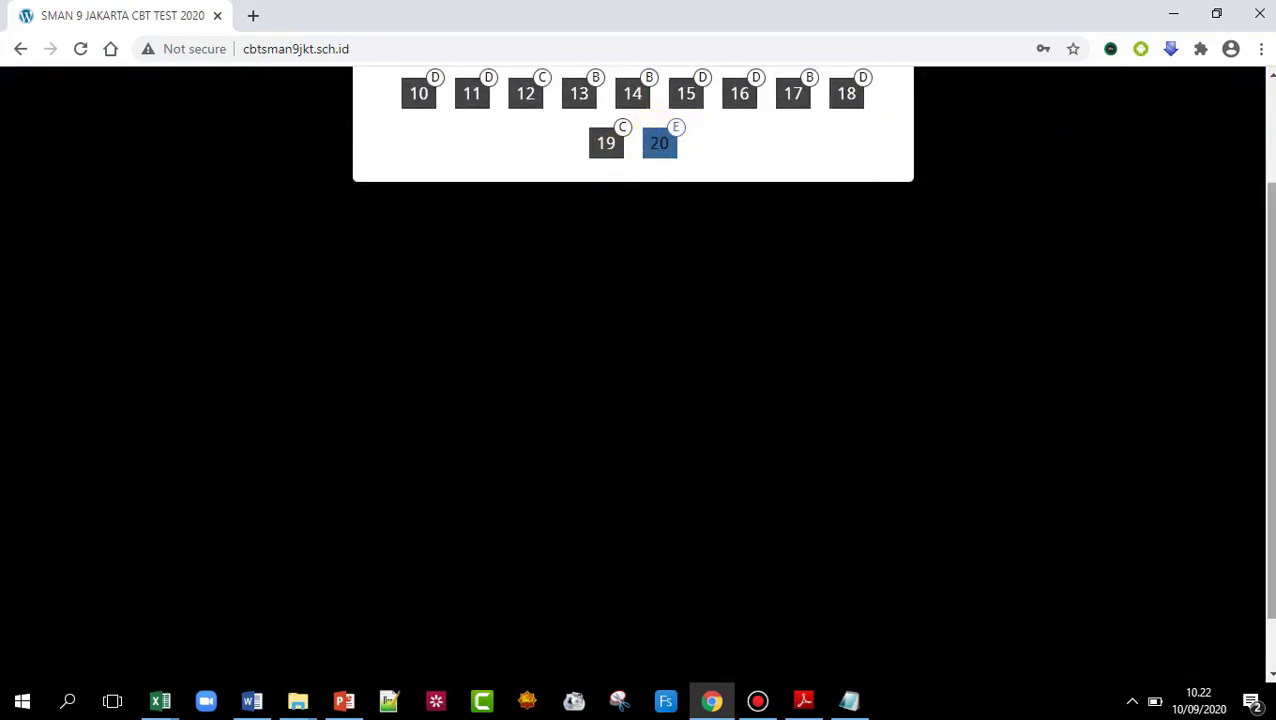
scroll(1253, 270, "up", 1)
scroll(1090, 250, "down", 2)
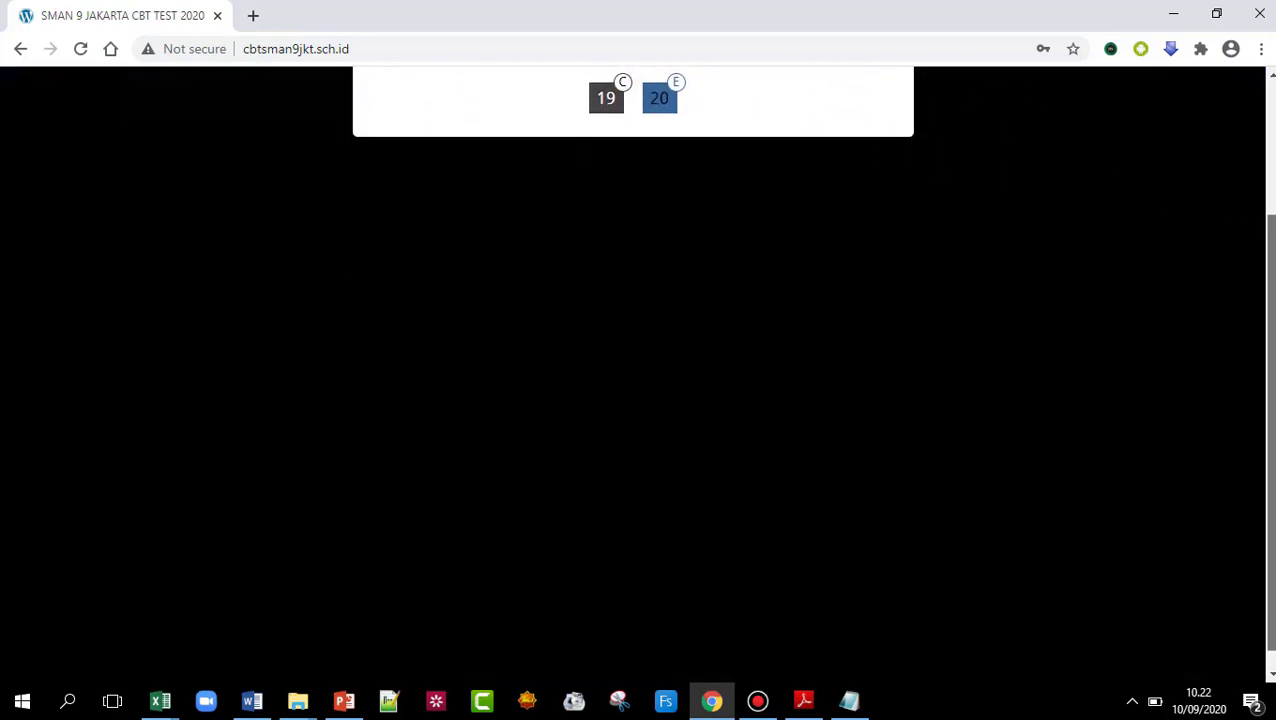
scroll(1090, 250, "up", 2)
left_click(659, 257)
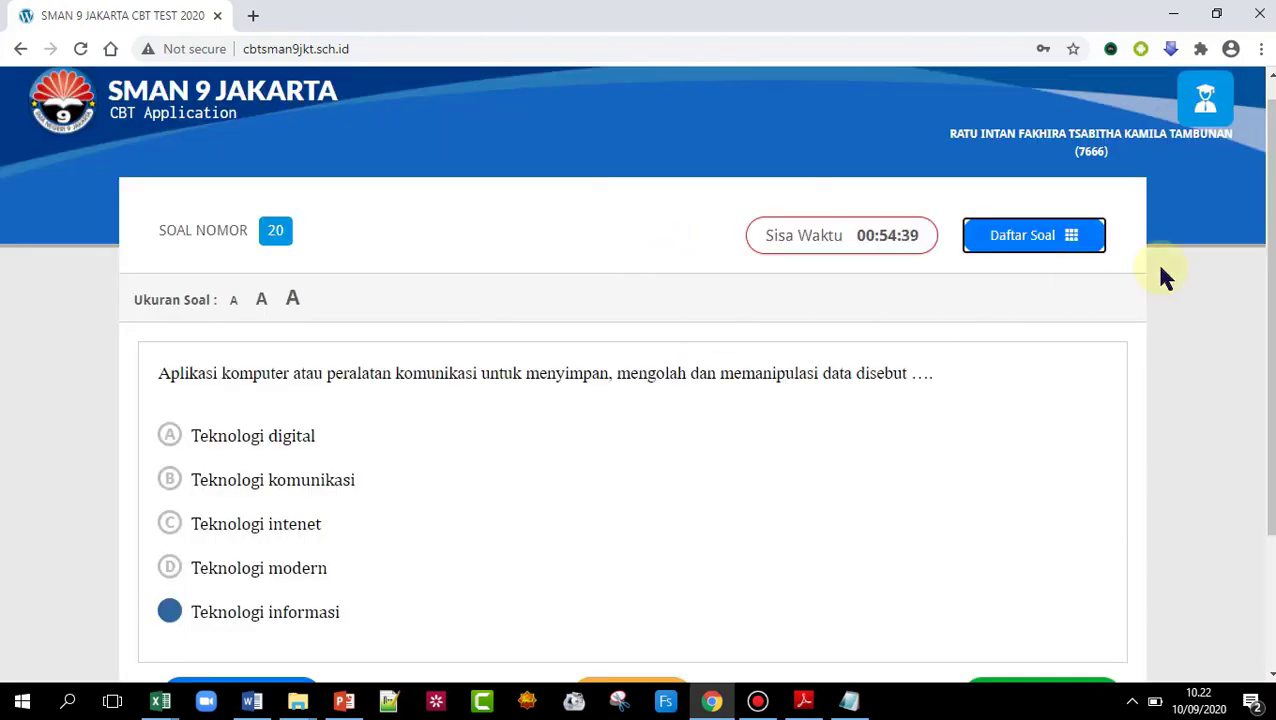
scroll(1262, 270, "down", 2)
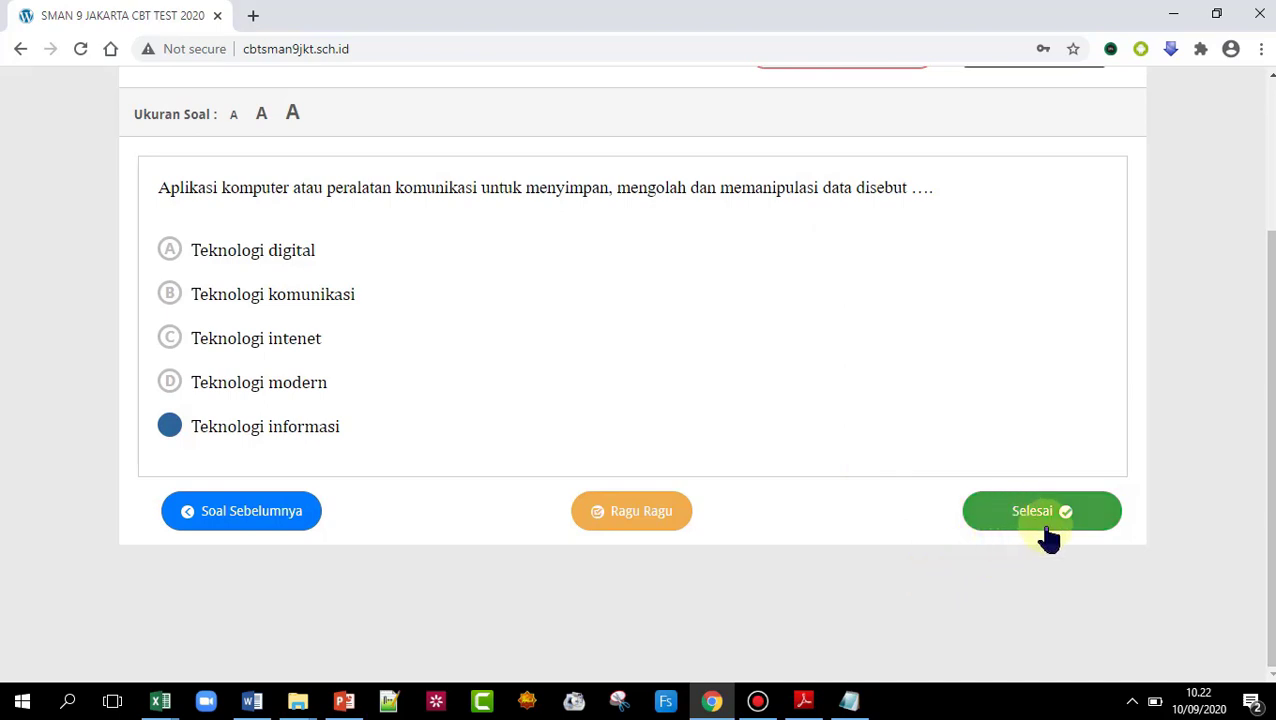
- Try to finish the test and acknowledge the warning about doubtful answers
left_click(1133, 700)
left_click(1137, 699)
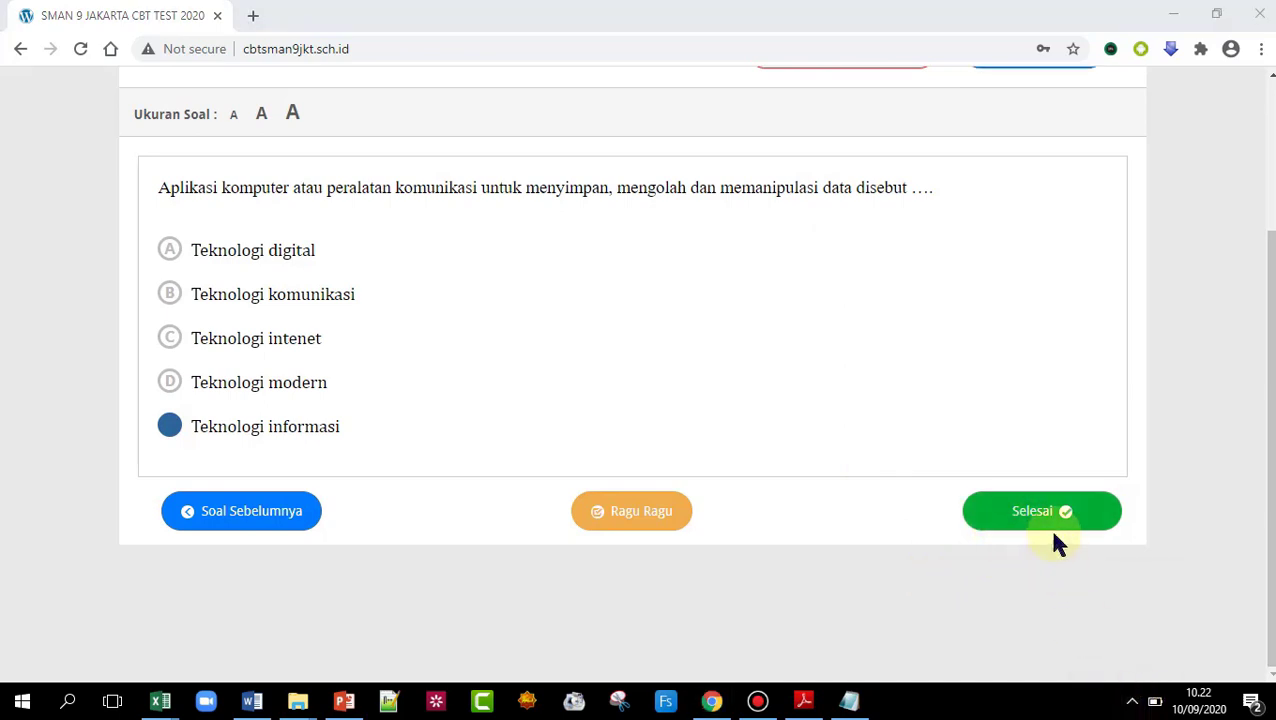
left_click(1050, 518)
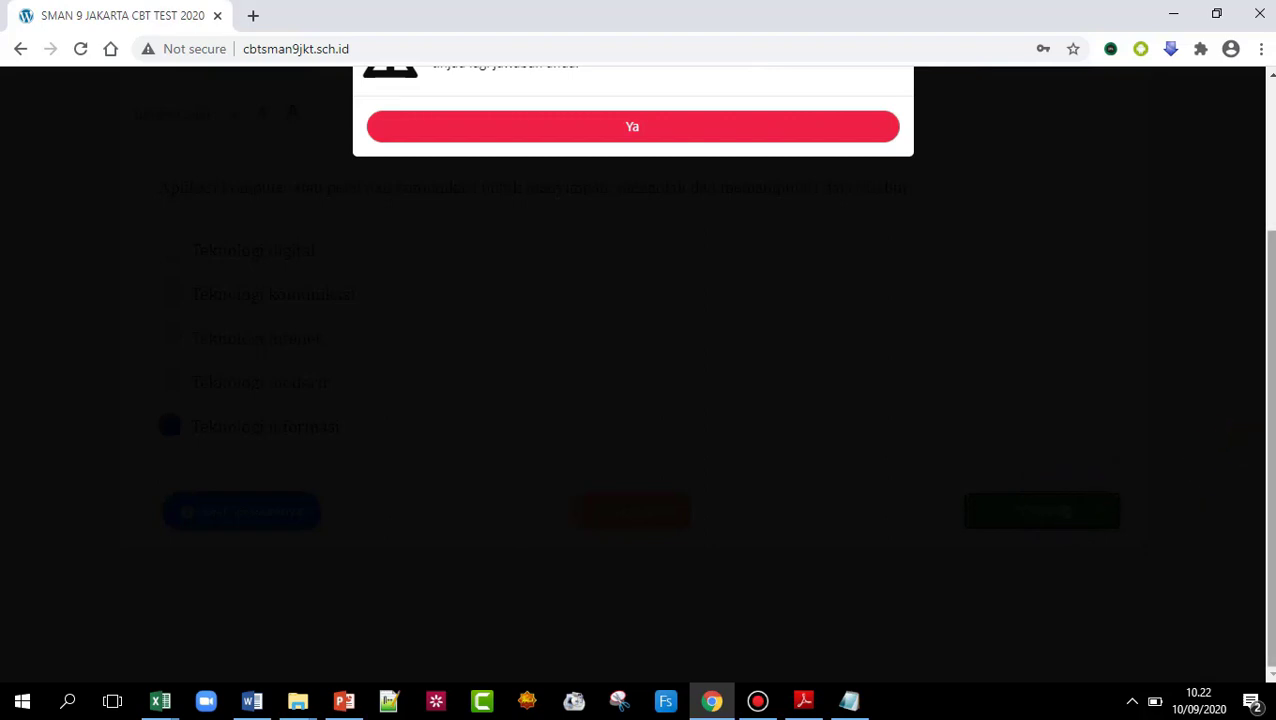
scroll(1266, 395, "up", 2)
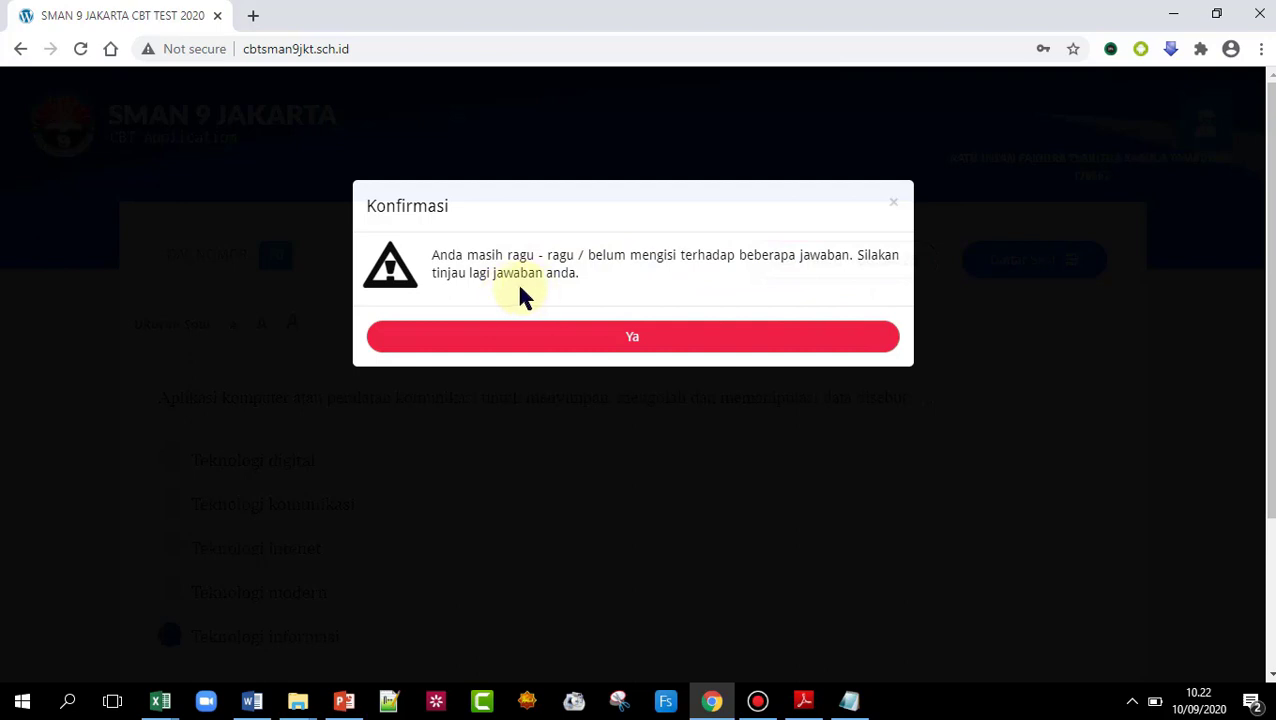
left_click(622, 336)
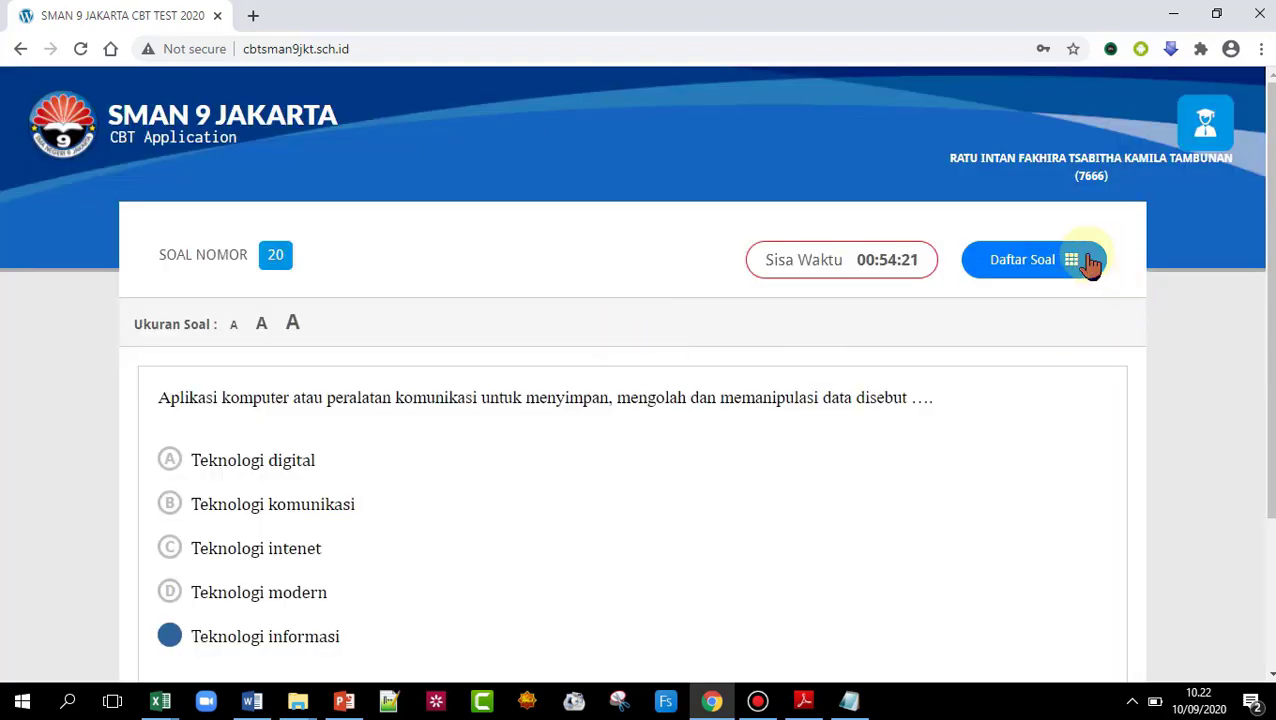
- Open question 20 from the overview and remove its doubtful mark
left_click(1051, 252)
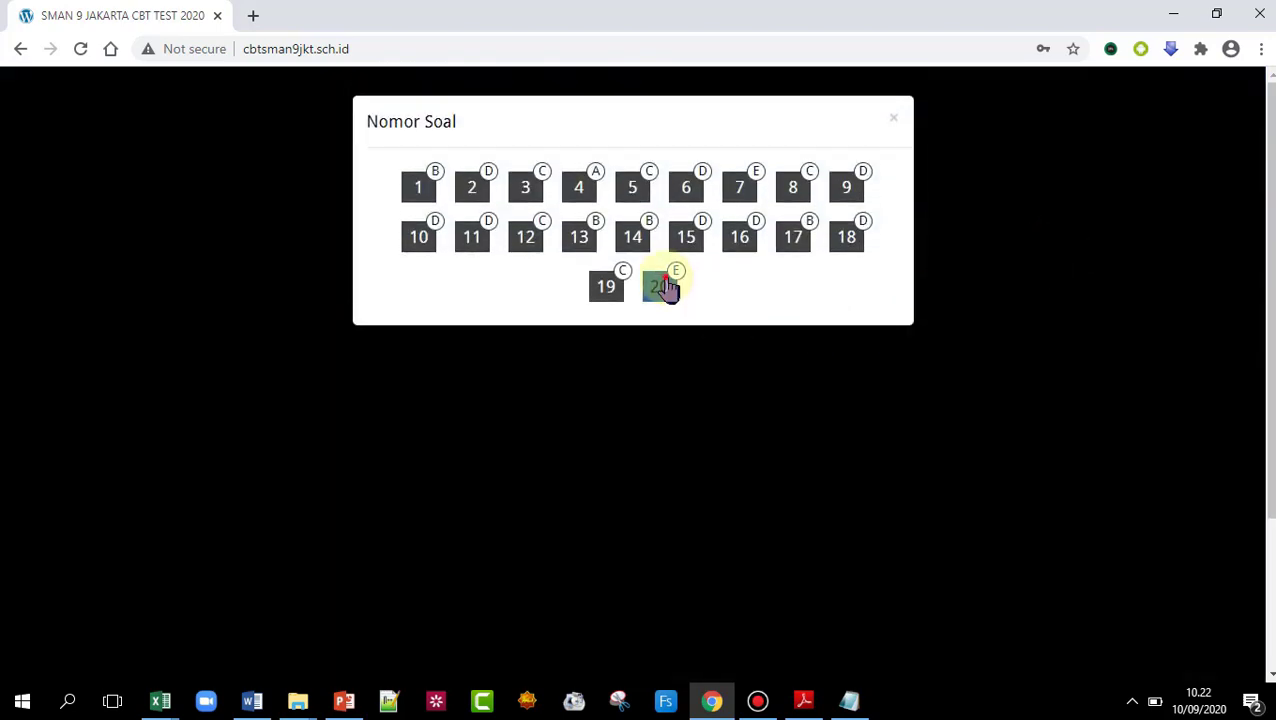
left_click(662, 287)
scroll(541, 500, "down", 3)
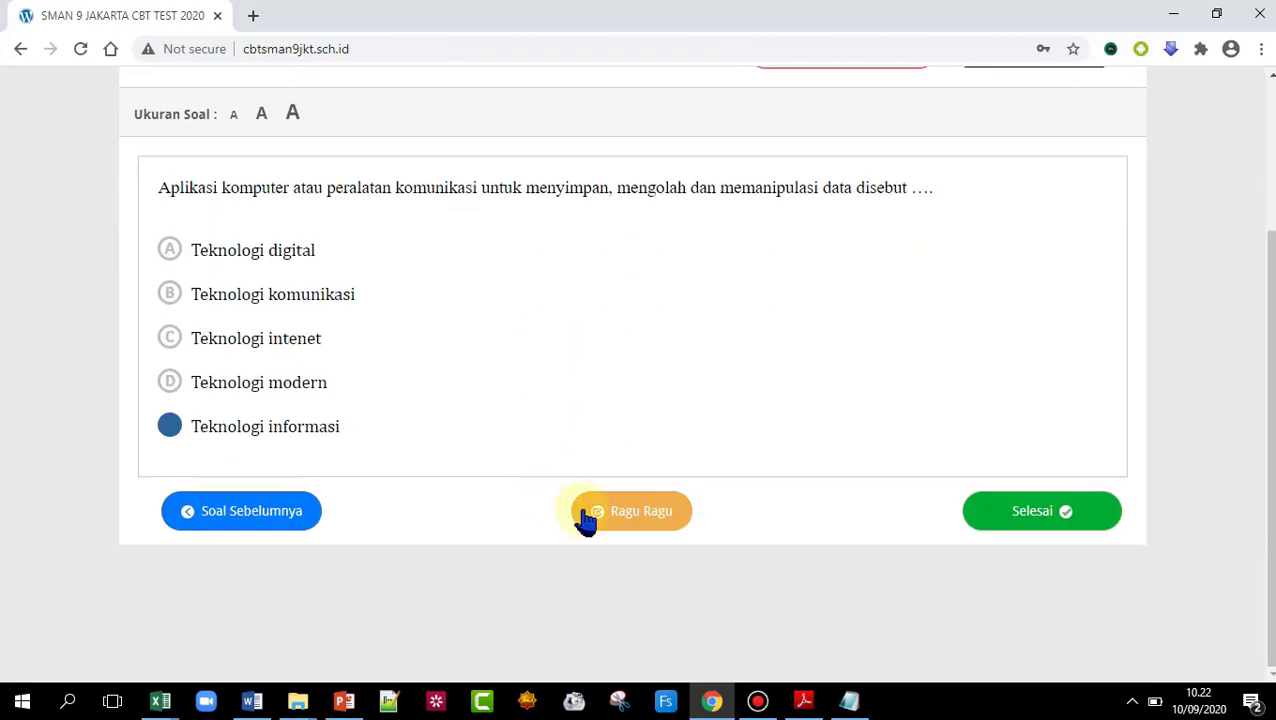
left_click(620, 518)
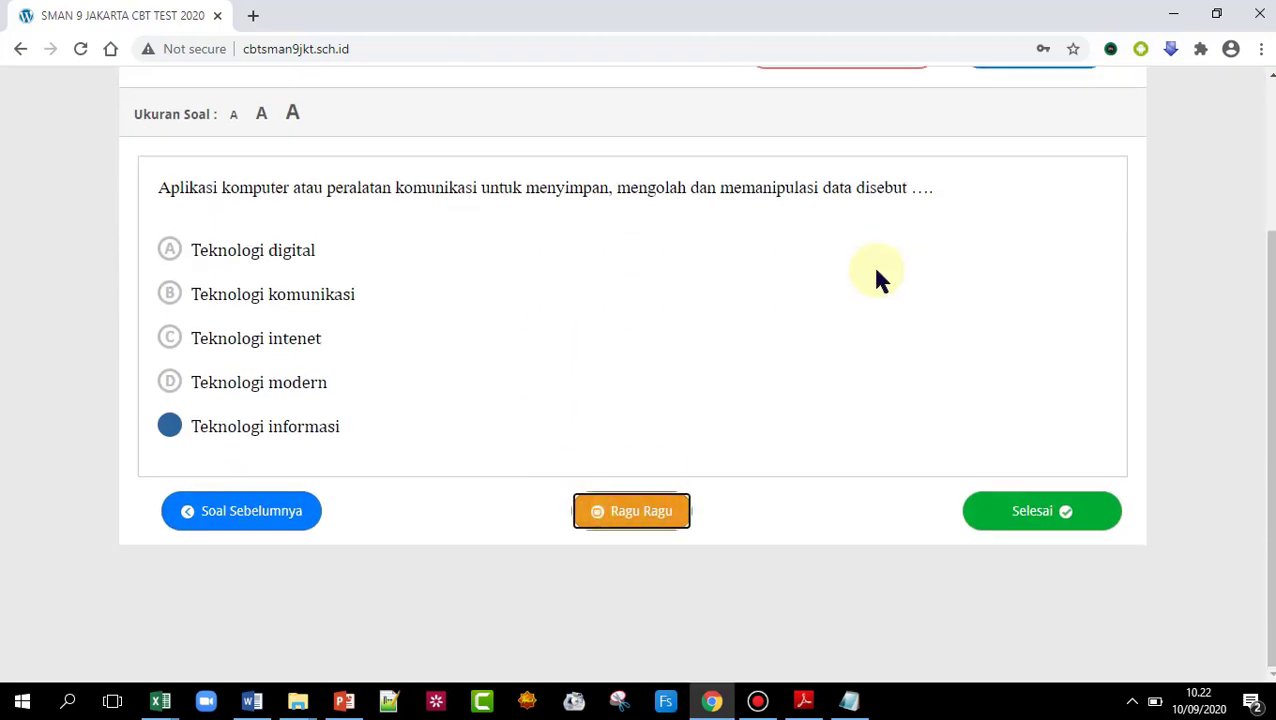
scroll(900, 255, "up", 3)
- Finish the test from question 20, tick the acknowledgement, submit with SELESAI, and log out
left_click(1013, 258)
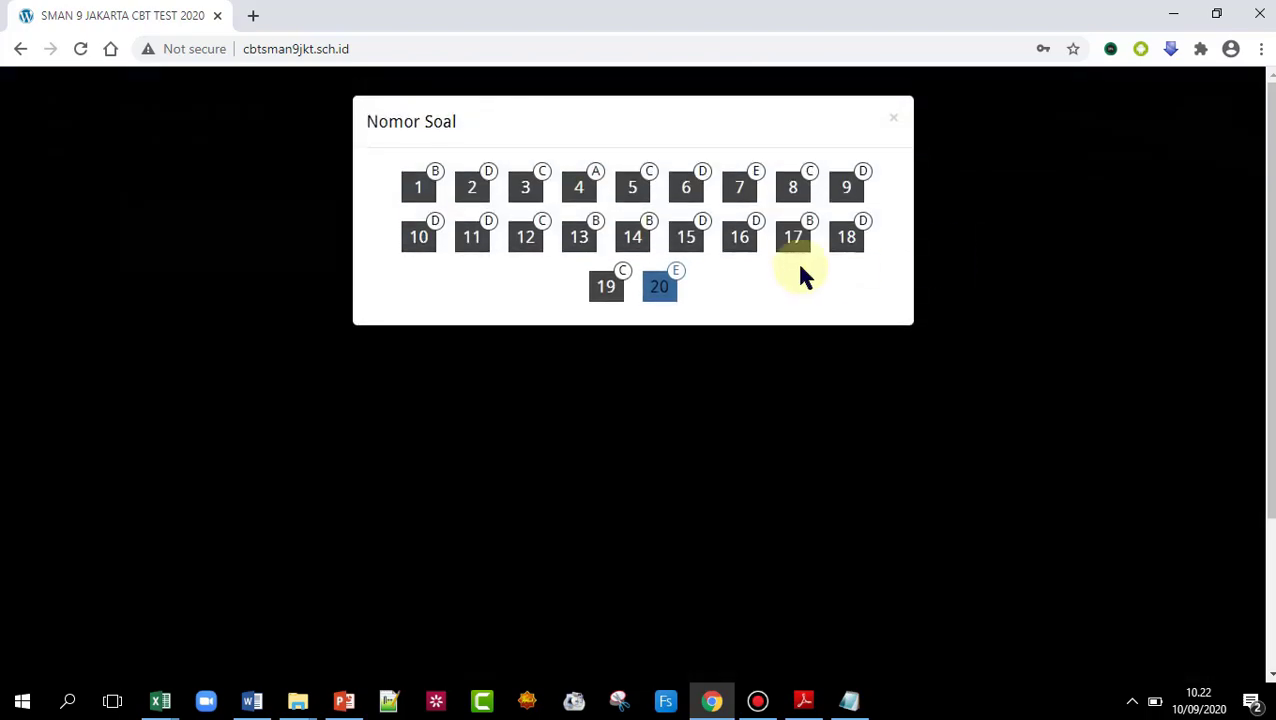
left_click(658, 287)
scroll(715, 428, "down", 3)
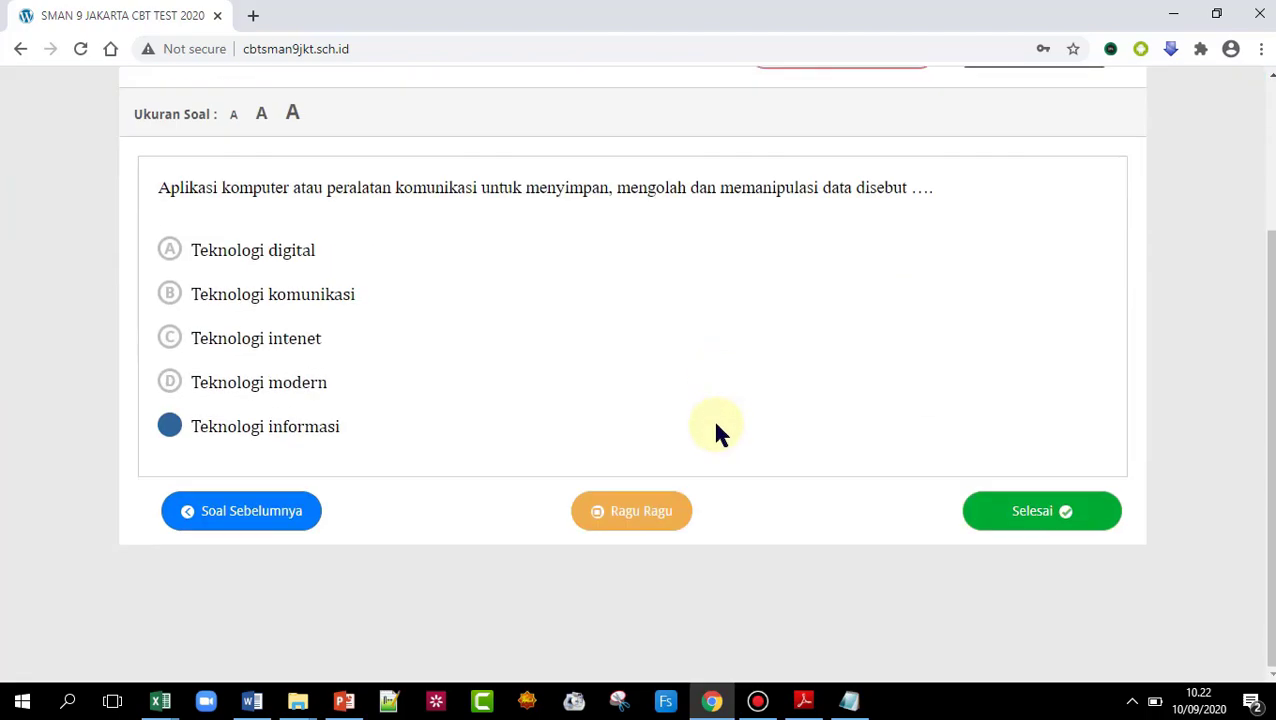
left_click(1065, 510)
scroll(740, 320, "up", 3)
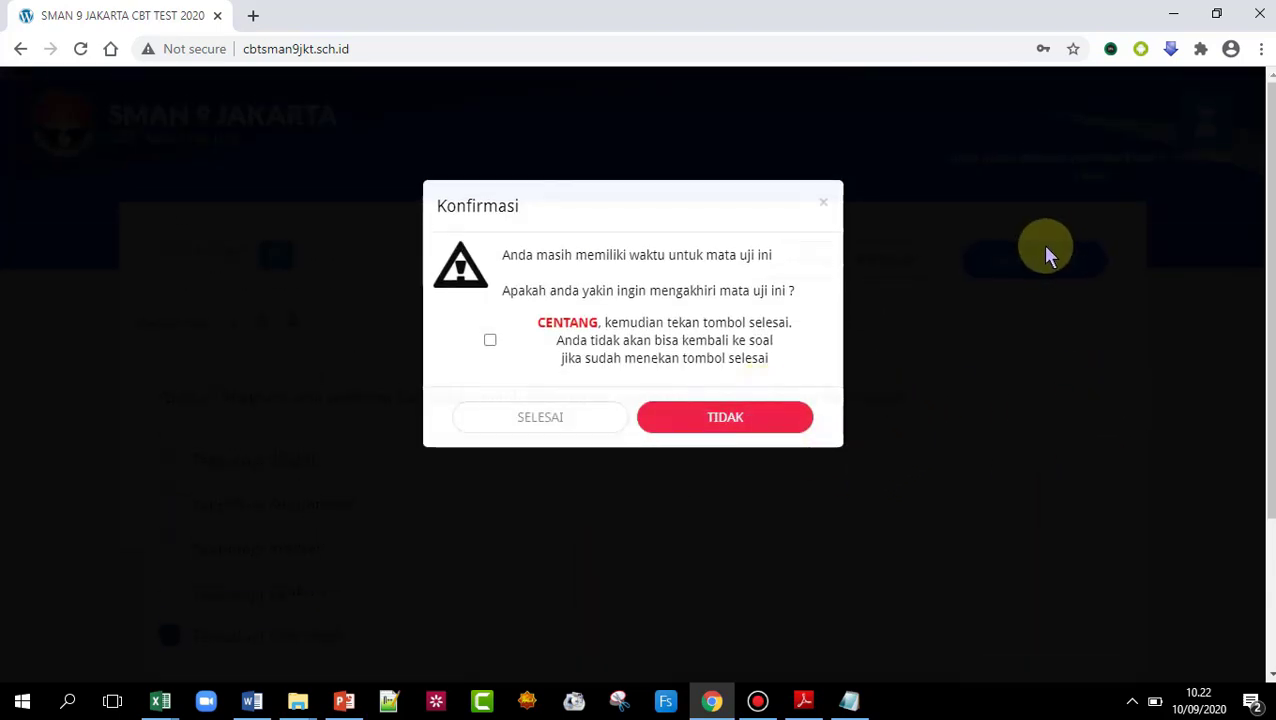
left_click(488, 342)
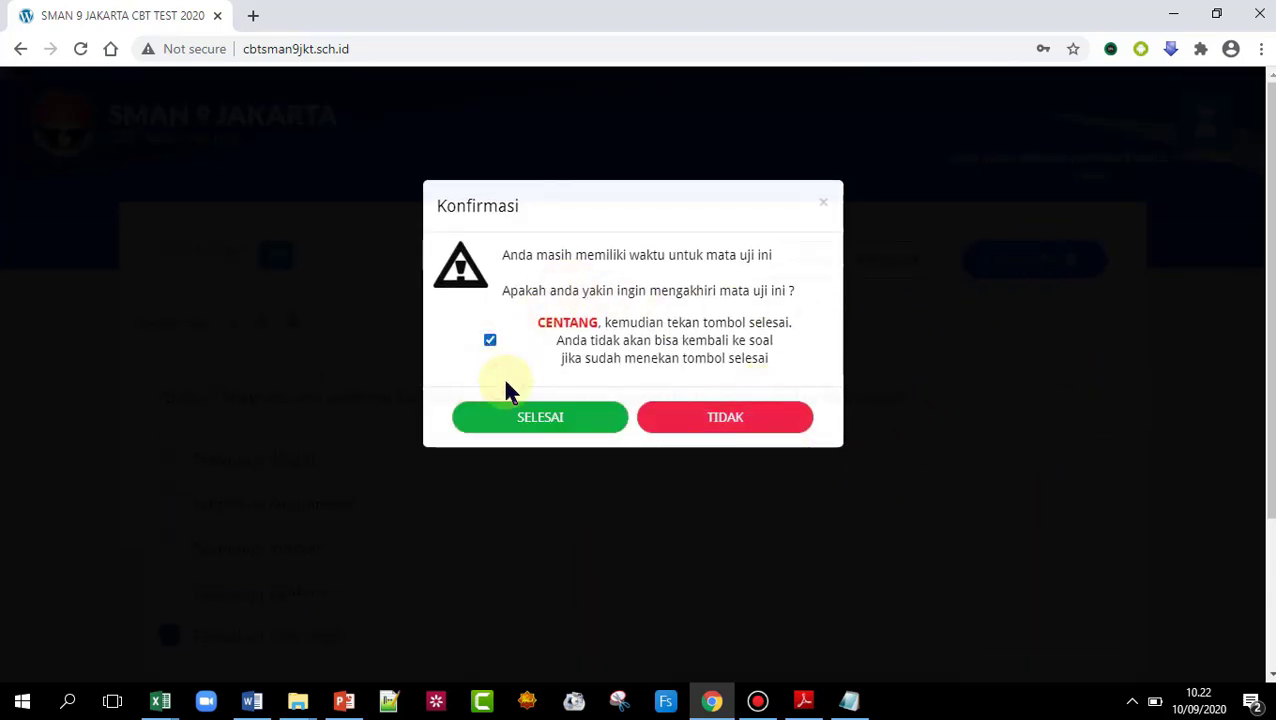
left_click(518, 420)
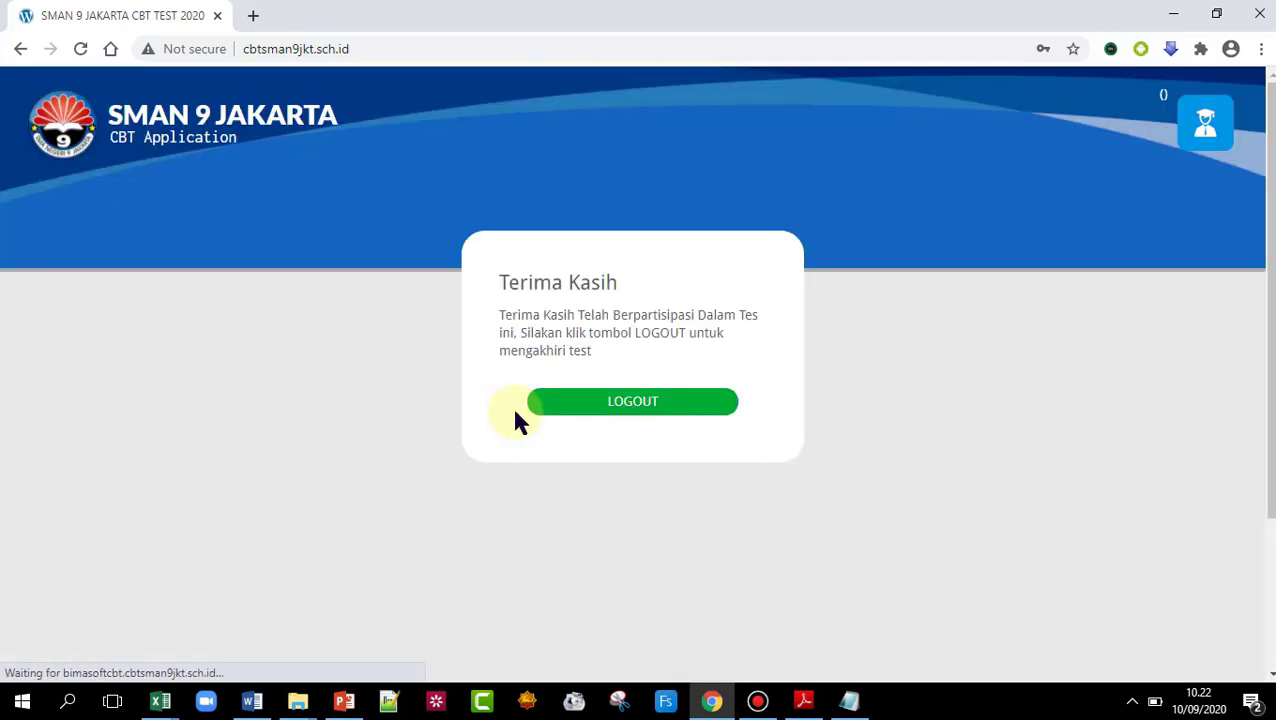
left_click(609, 399)
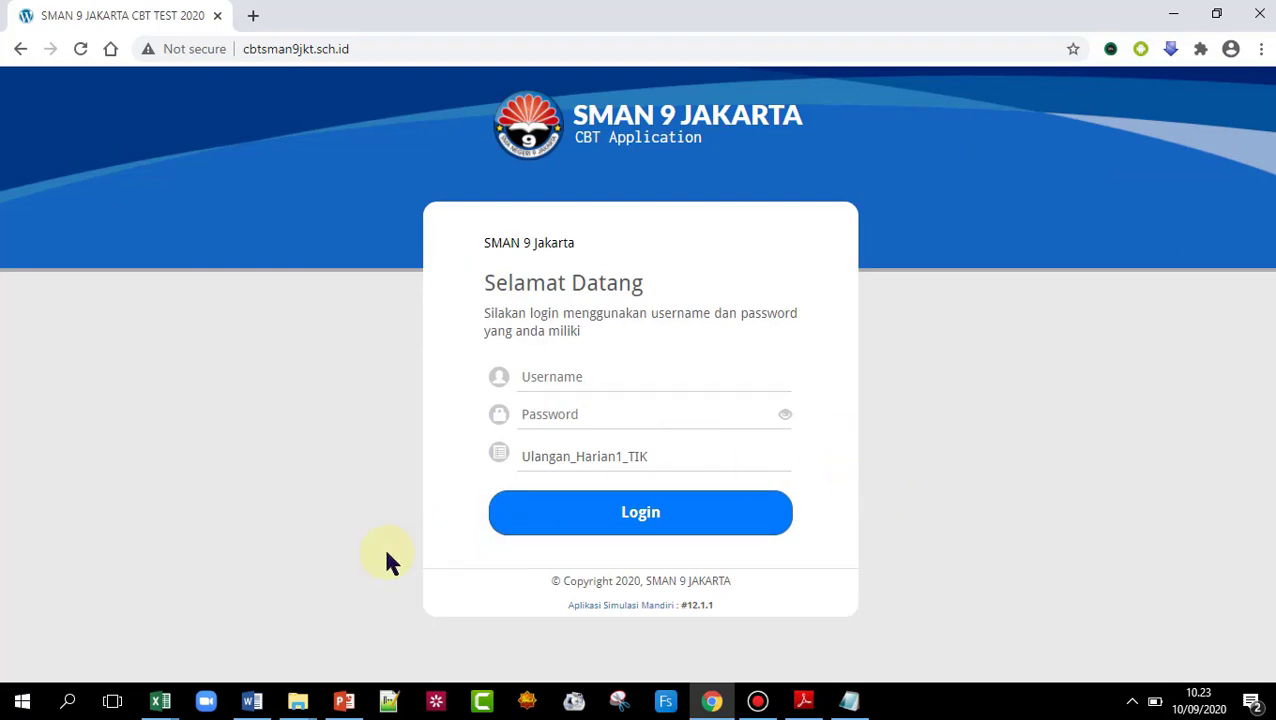
- Switch to the MASTER TEMPLATE KUNCI JAWABAN workbook and show the HASIL sheet with scores 80 and 20
mouse_move(160, 700)
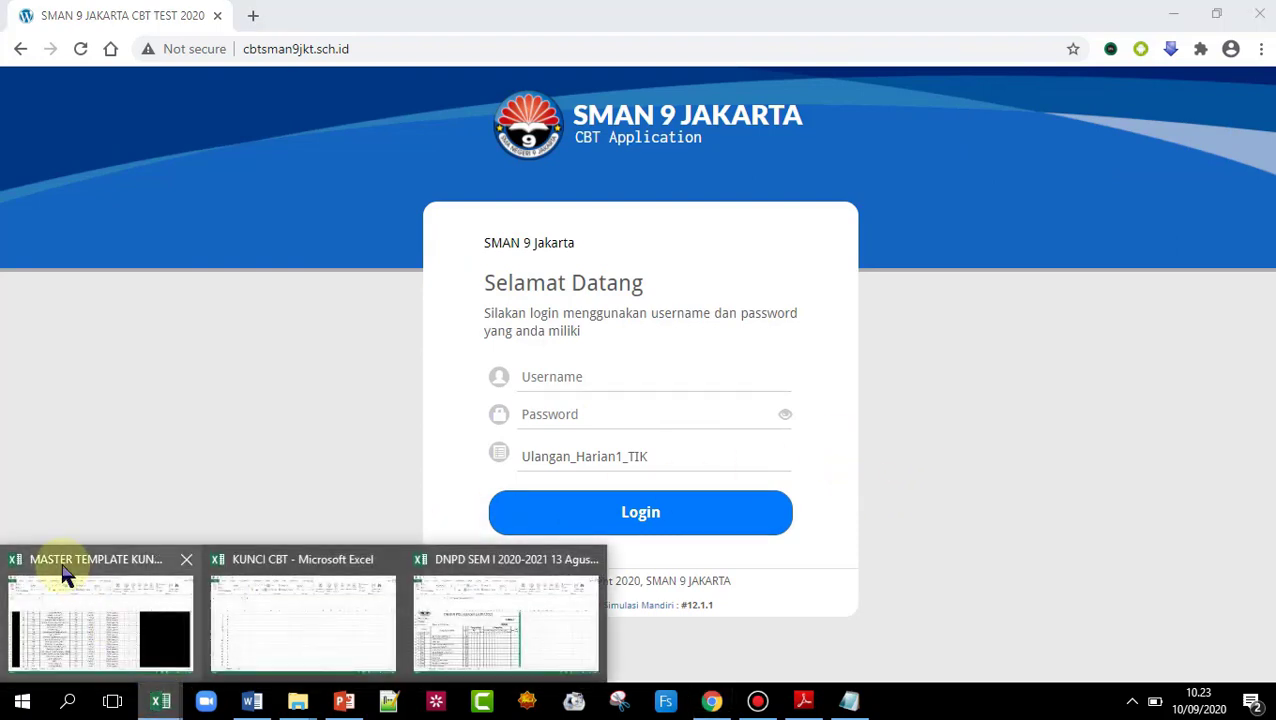
left_click(78, 625)
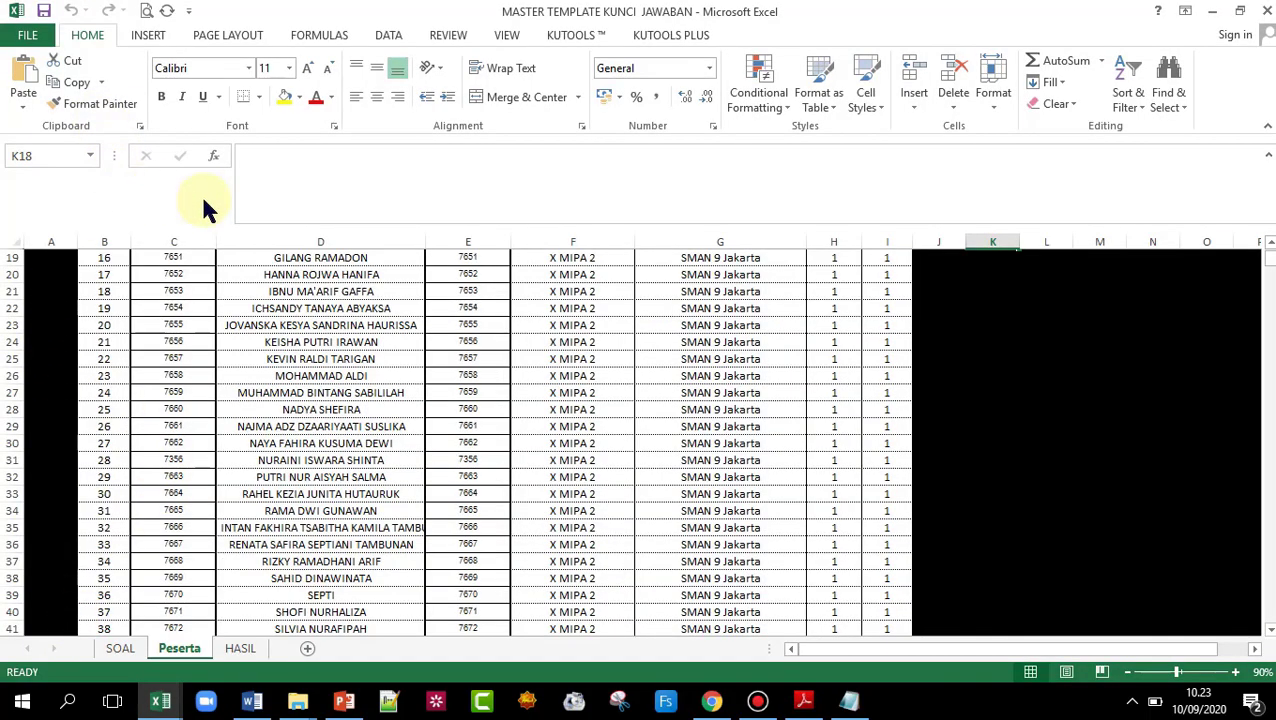
scroll(222, 400, "down", 6)
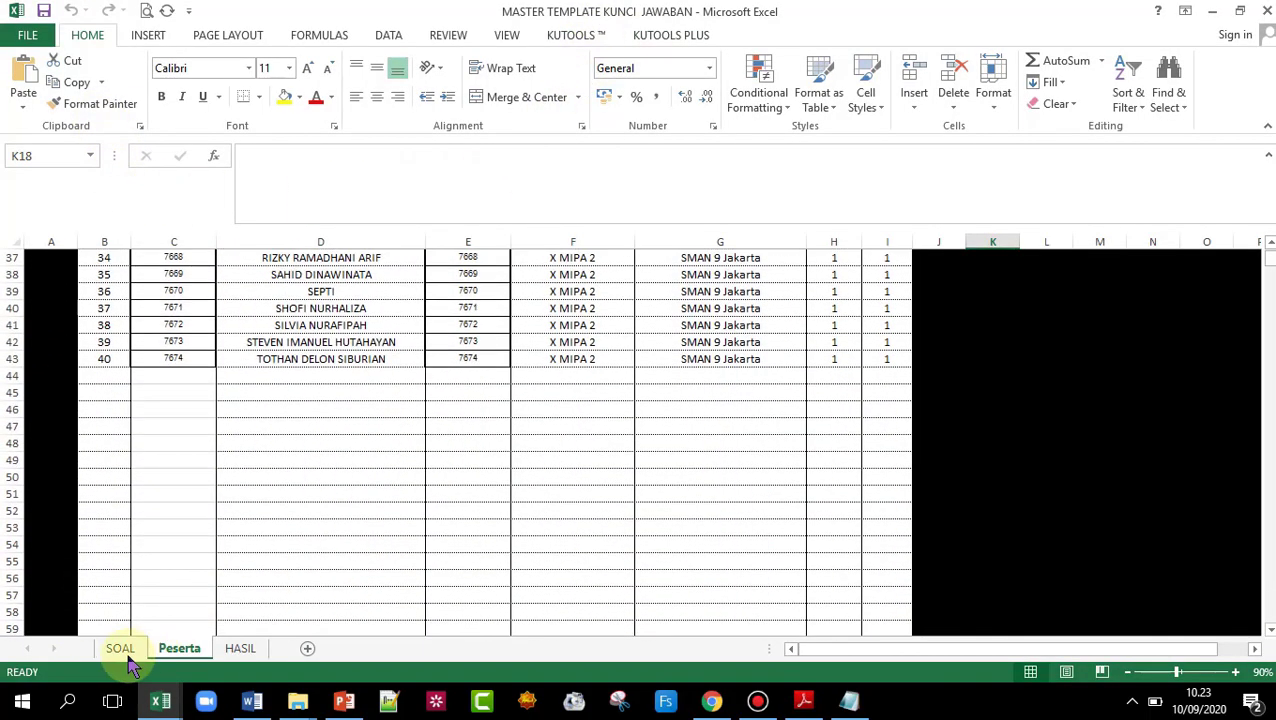
scroll(197, 610, "up", 6)
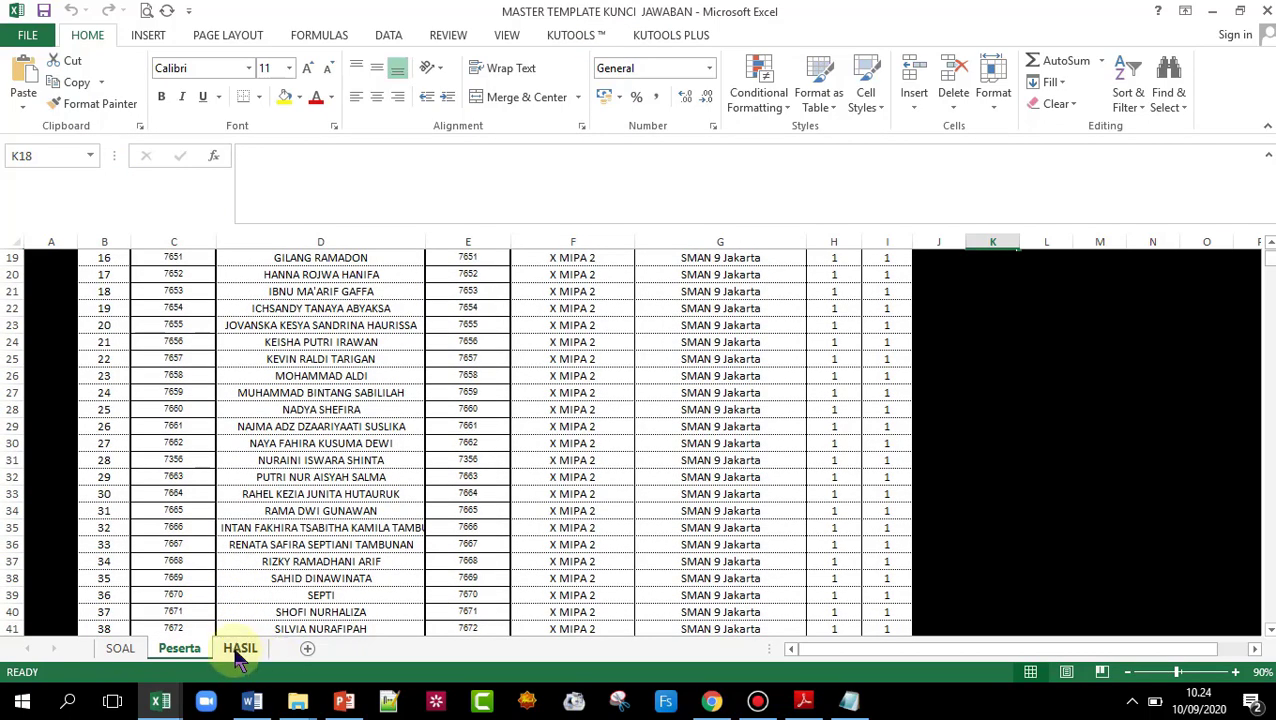
left_click(240, 650)
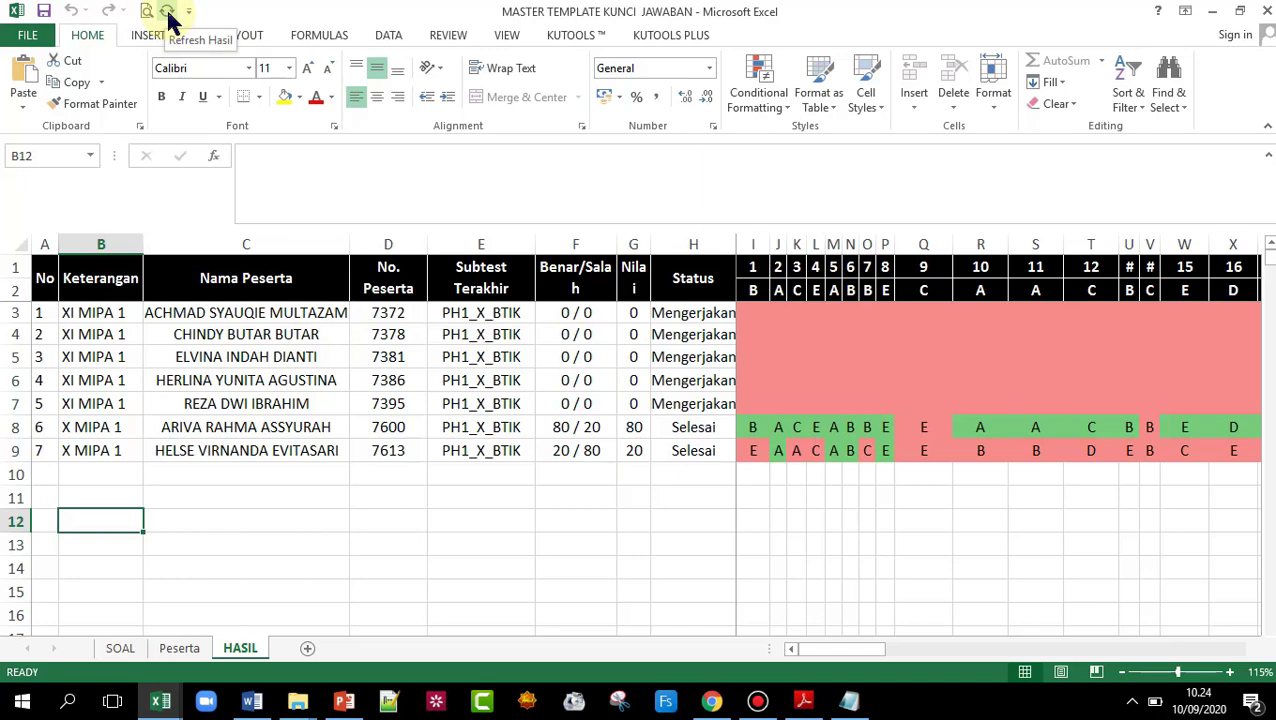
- Refresh Hasil, then narrow column B and widen column C to show the full name
left_click(167, 19)
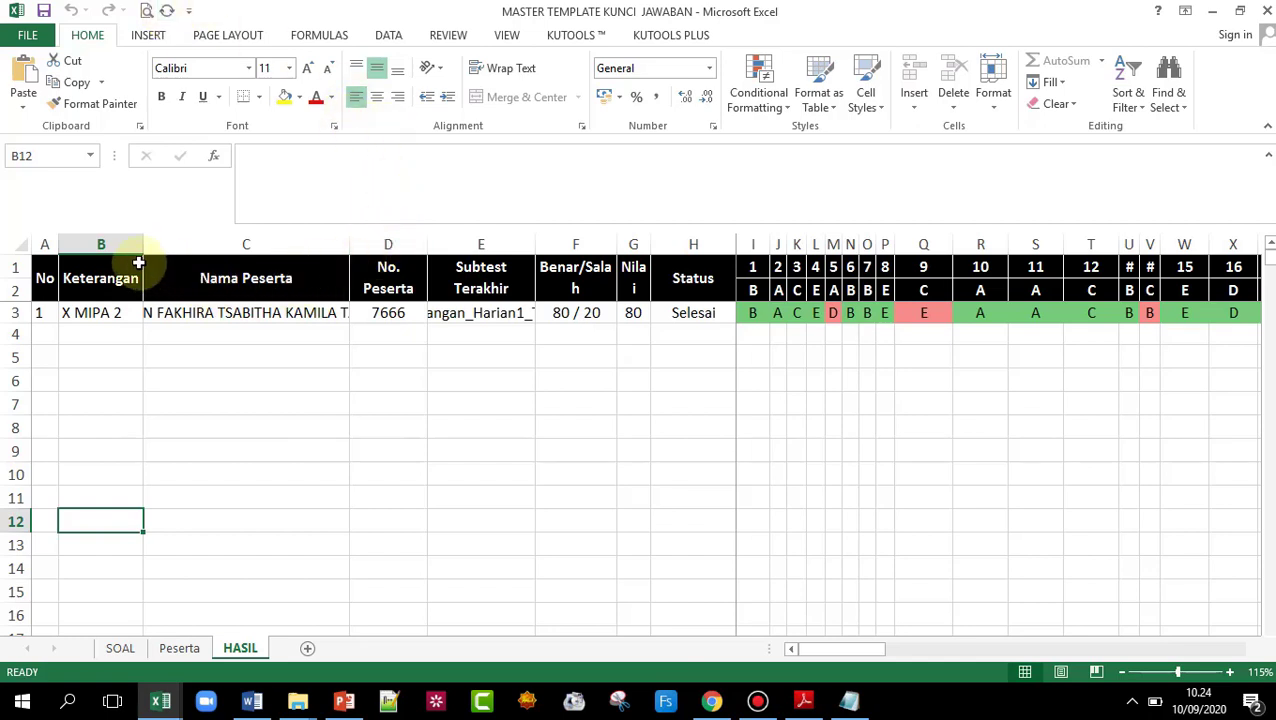
left_click_drag(142, 239, 118, 238)
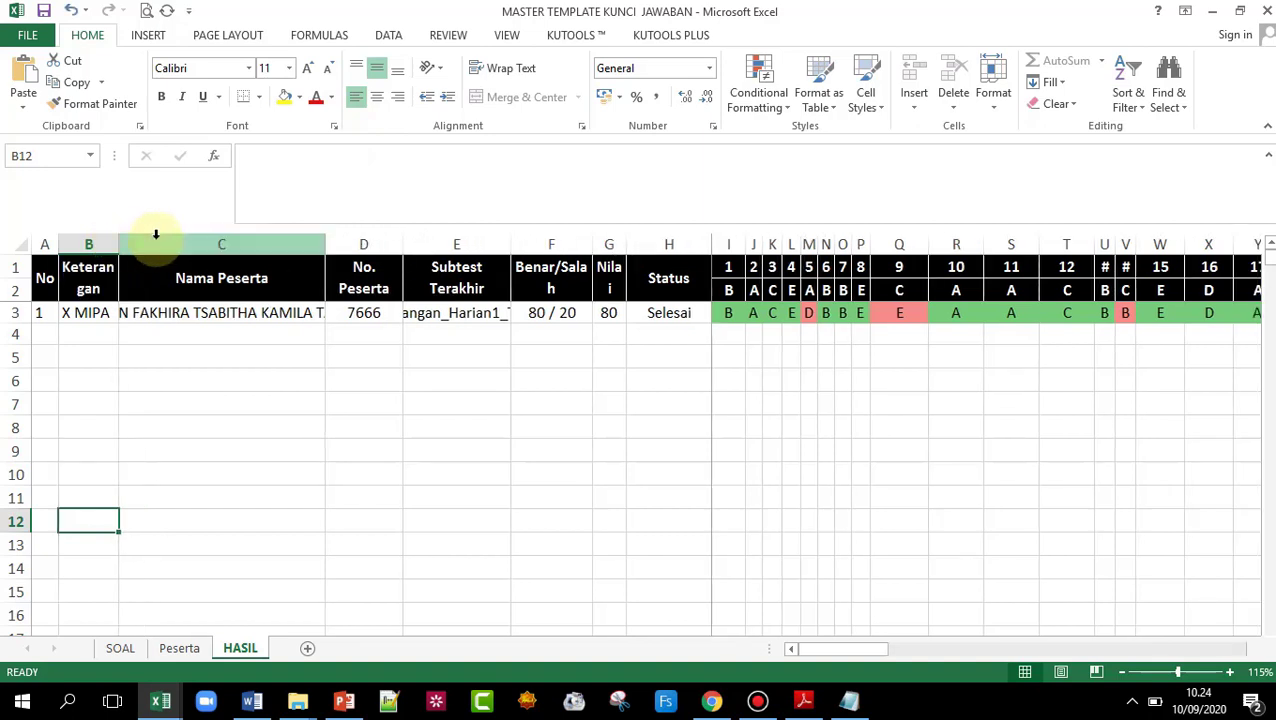
left_click_drag(327, 248, 555, 242)
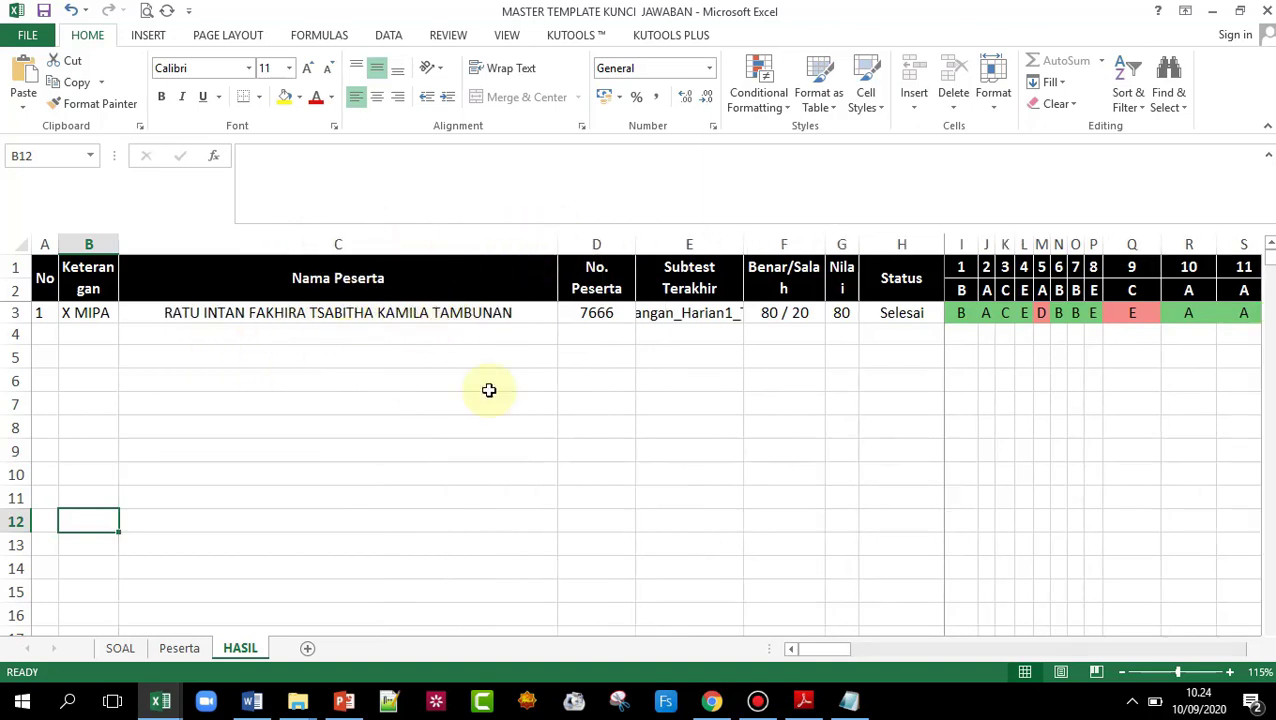
- Review row 3: 80 / 20, score 80, Selesai, and the per-question answers including question 5's wrong one
left_click(536, 315)
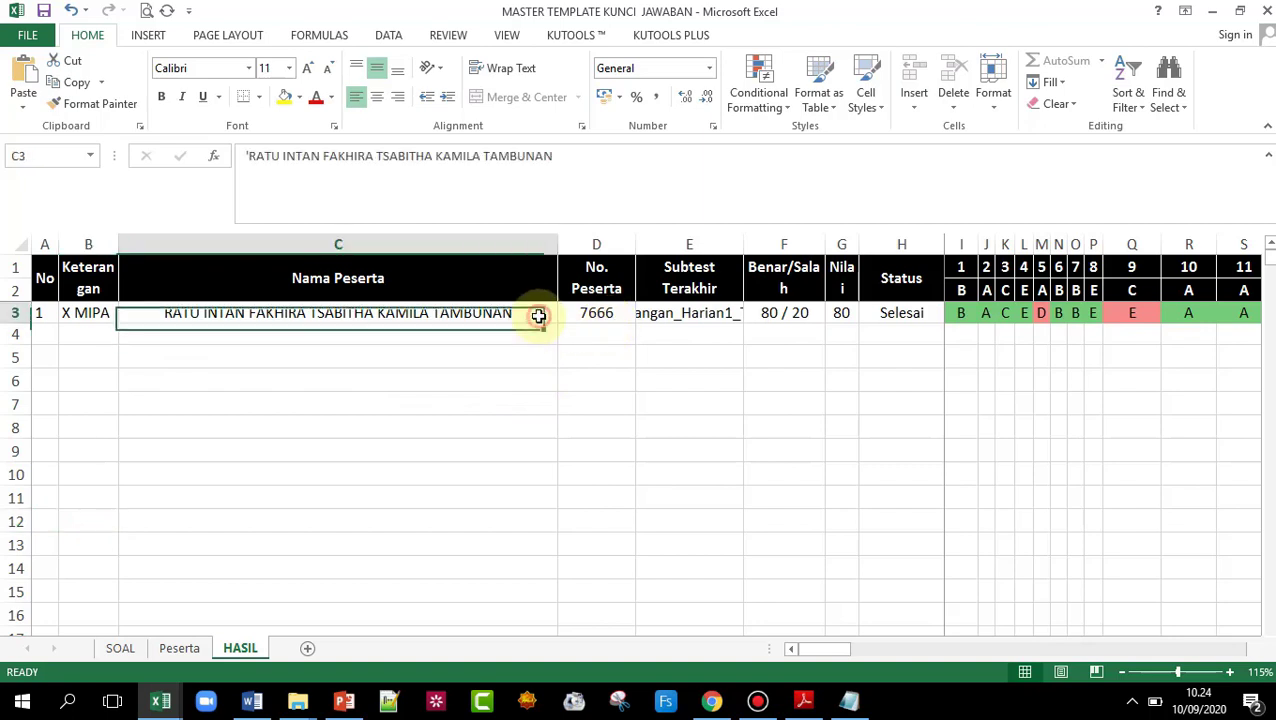
key("Right")
key("Right")
key("Right")
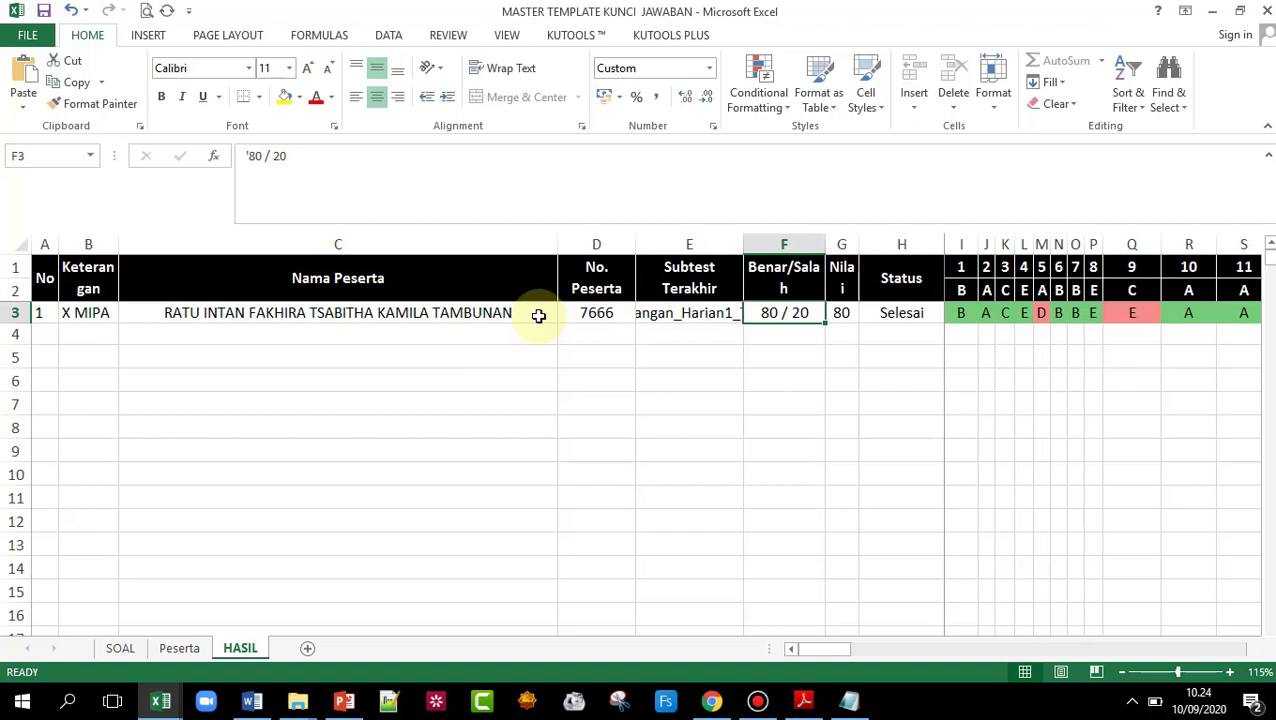
key("Right")
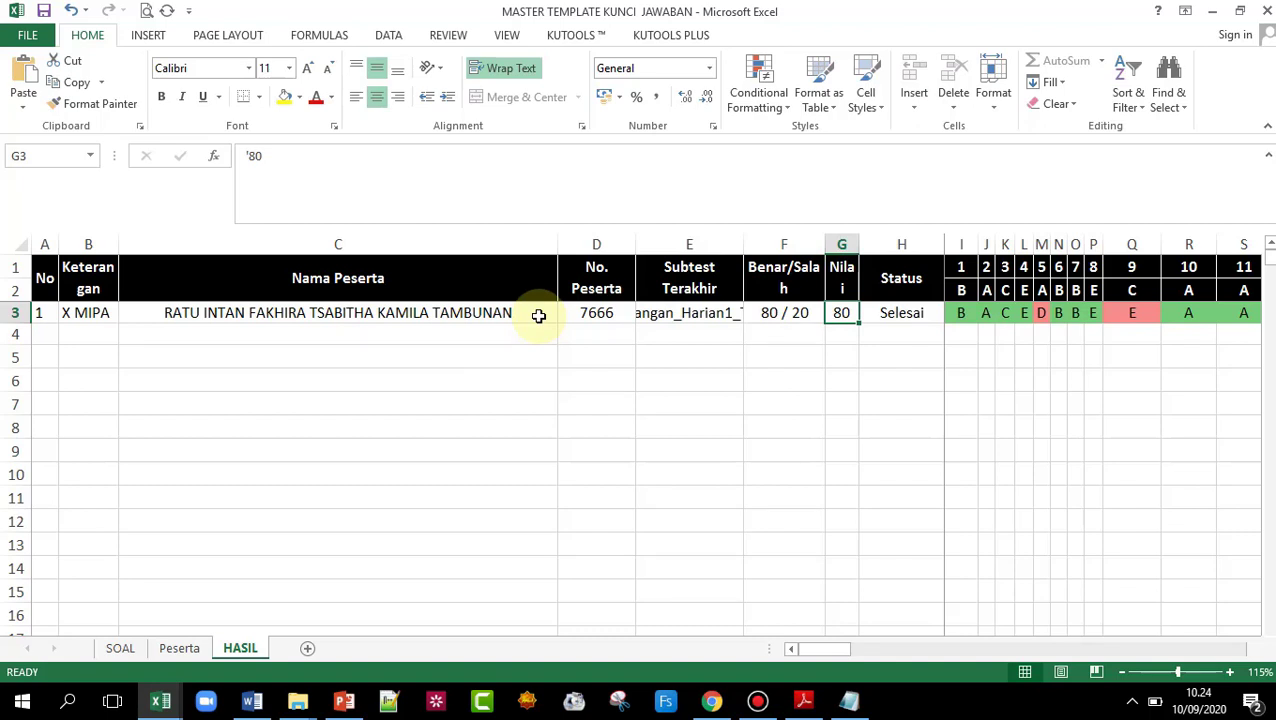
key("Right")
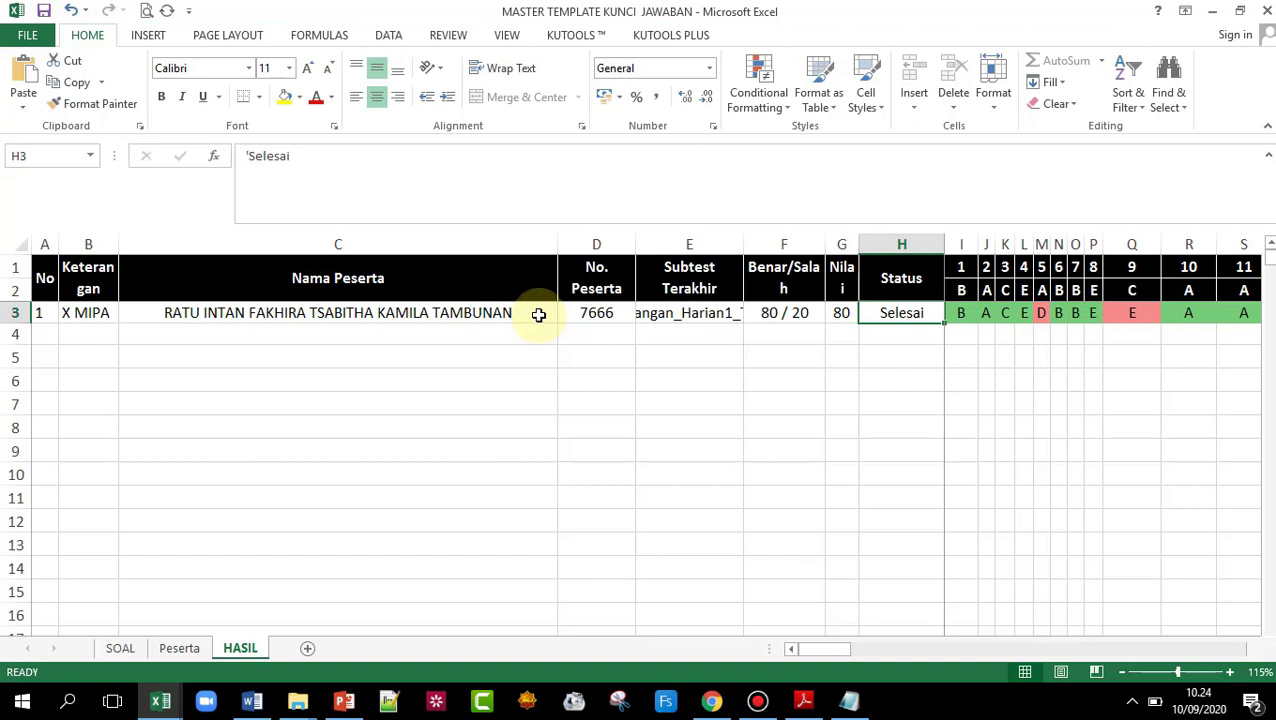
left_click(771, 318)
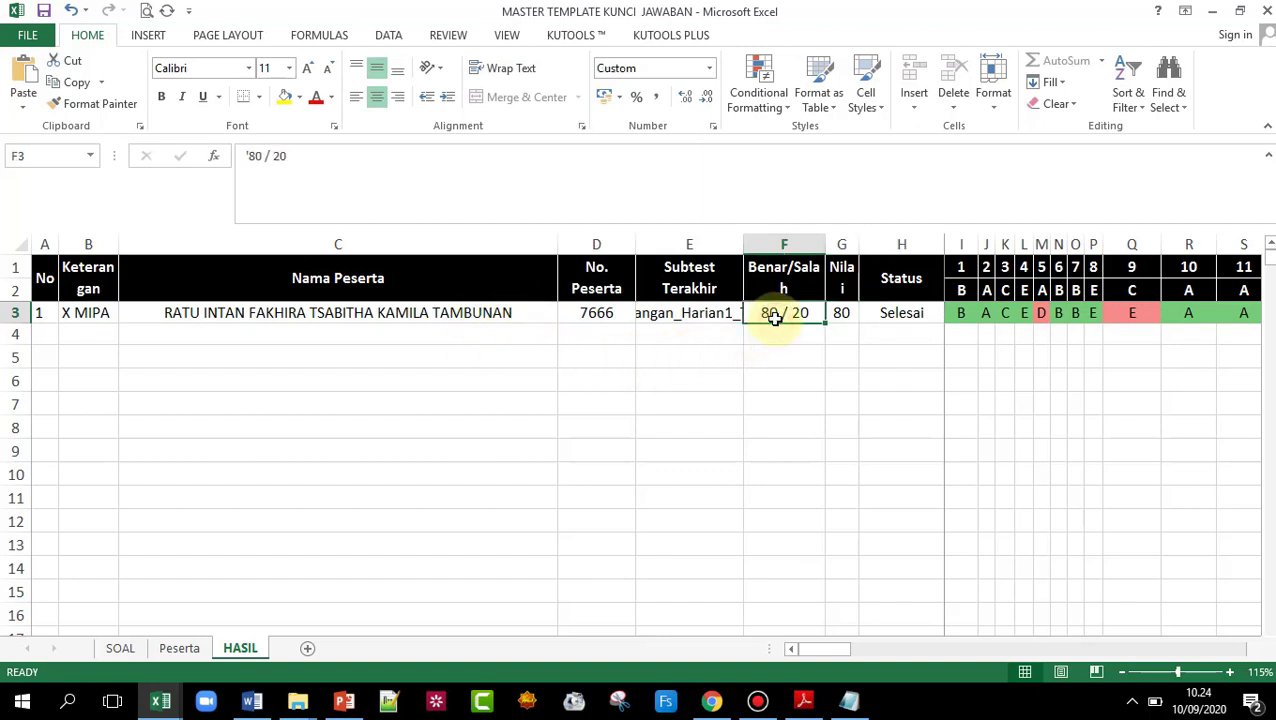
left_click(841, 316)
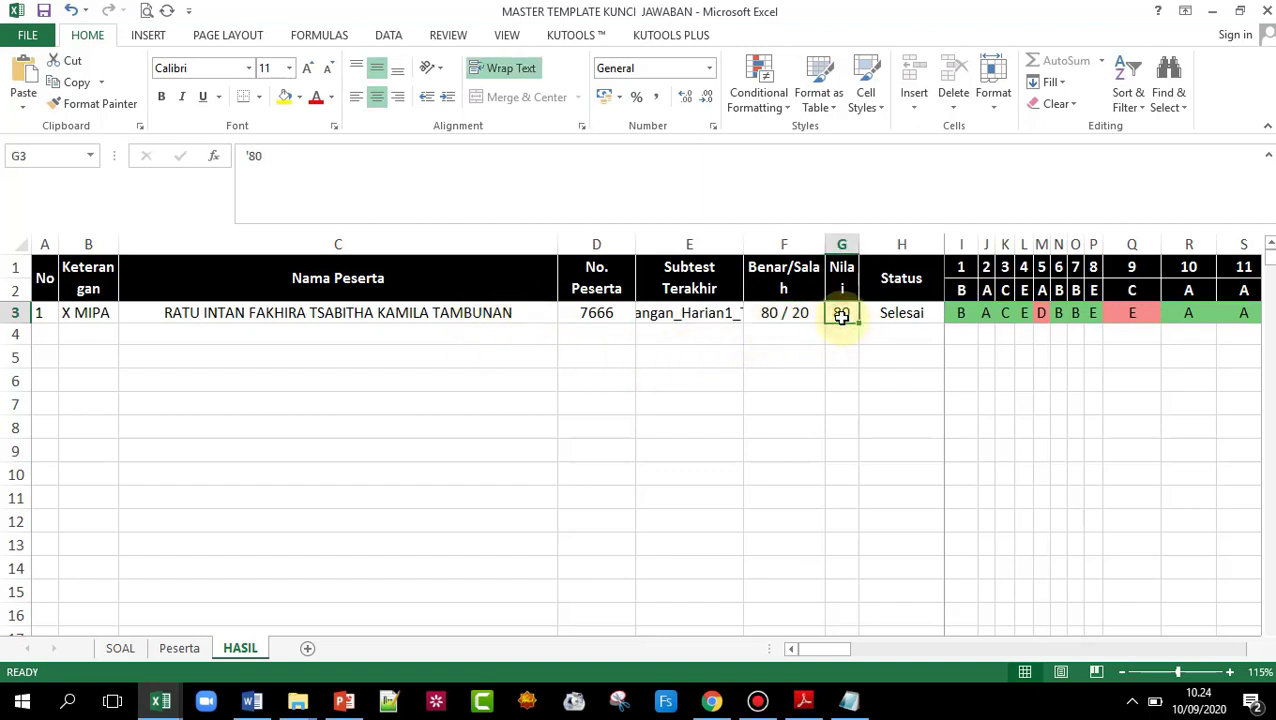
left_click(910, 317)
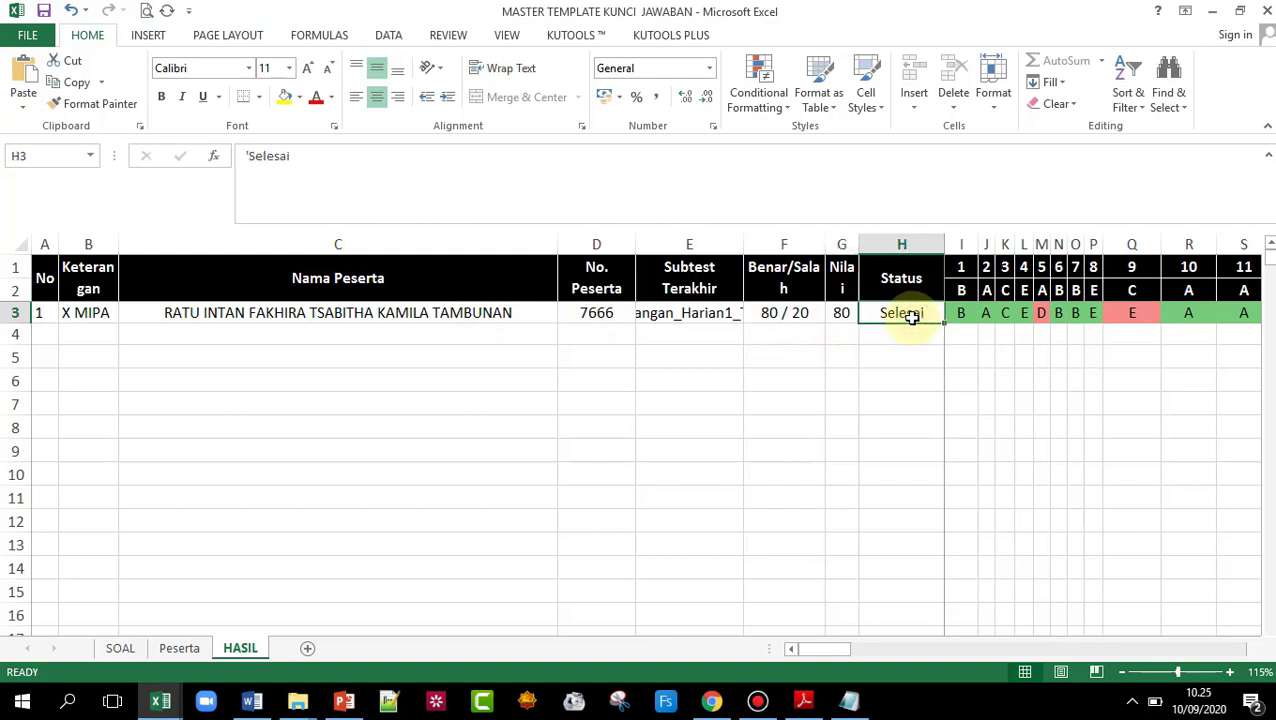
key("Right")
key("Right")
key("Right")
key("Right")
key("Right")
key("Right")
key("Right")
key("Right")
key("Right")
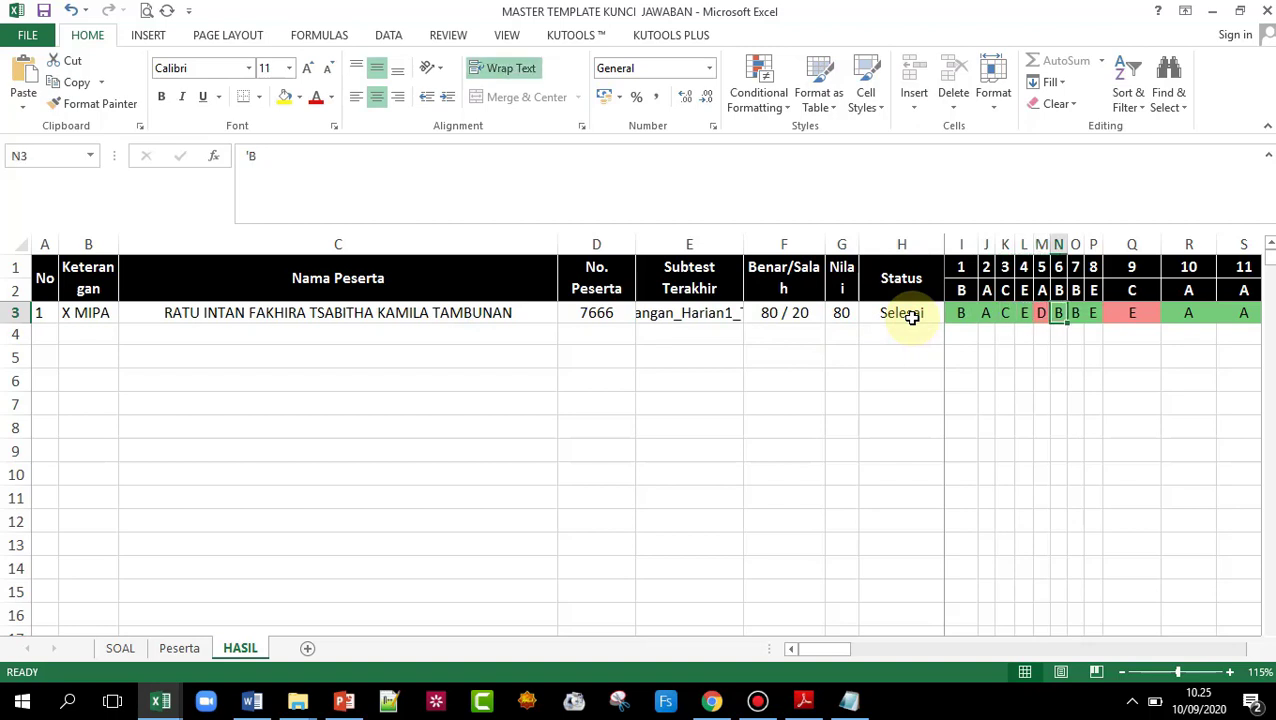
key("Right")
key("Right")
key("Right")
key("Left")
key("Left")
key("Left")
key("Left")
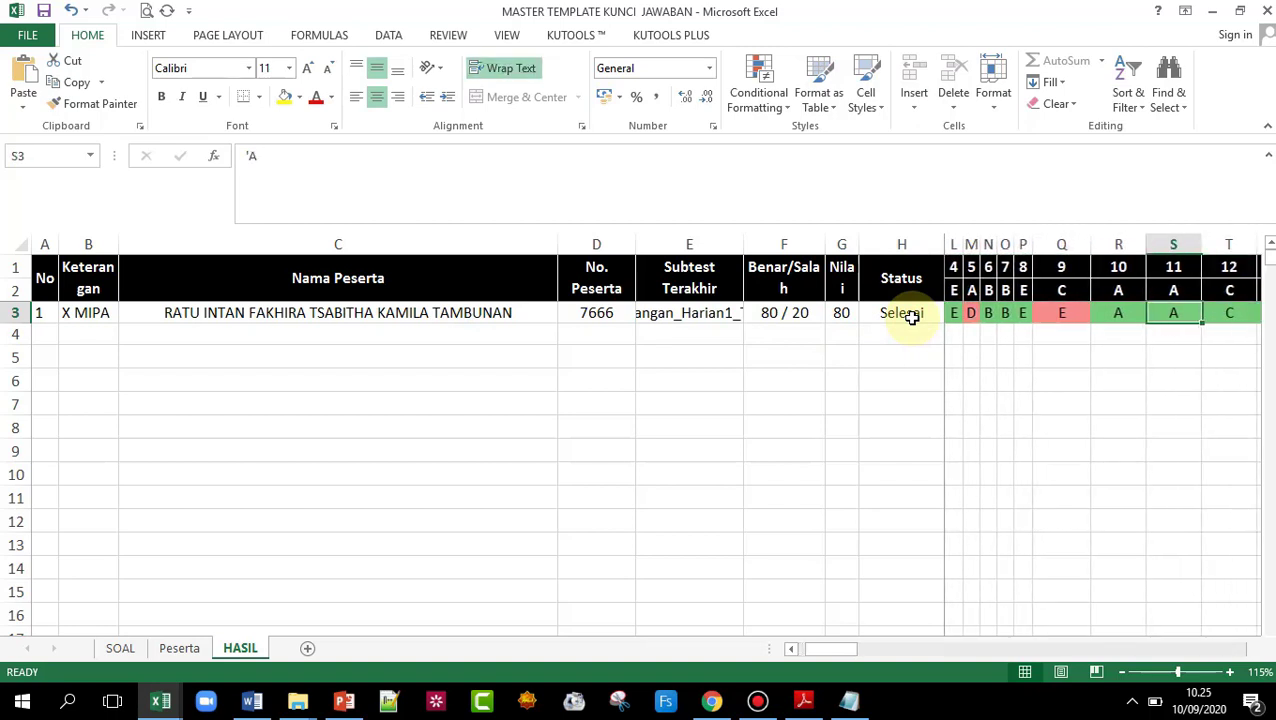
key("Left")
key("Left")
key("Left")
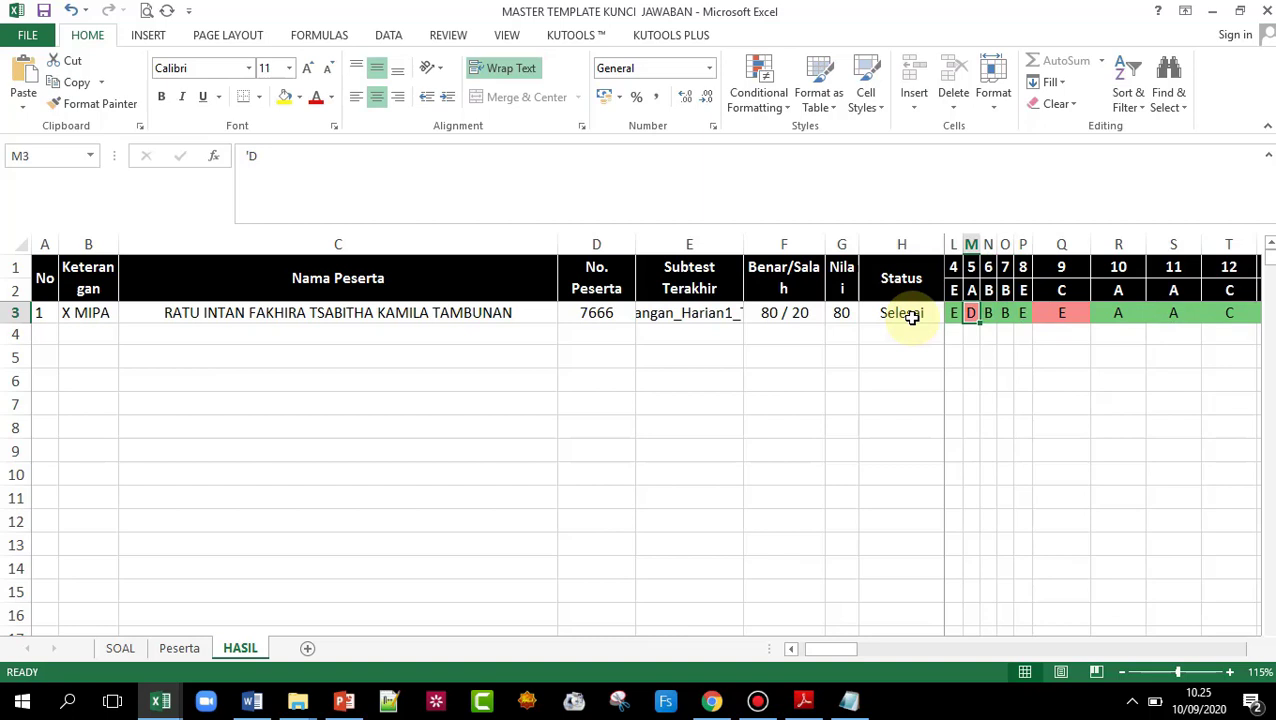
key("Right")
key("Right")
key("Right")
key("Right")
key("Right")
key("Right")
key("Right")
key("Right")
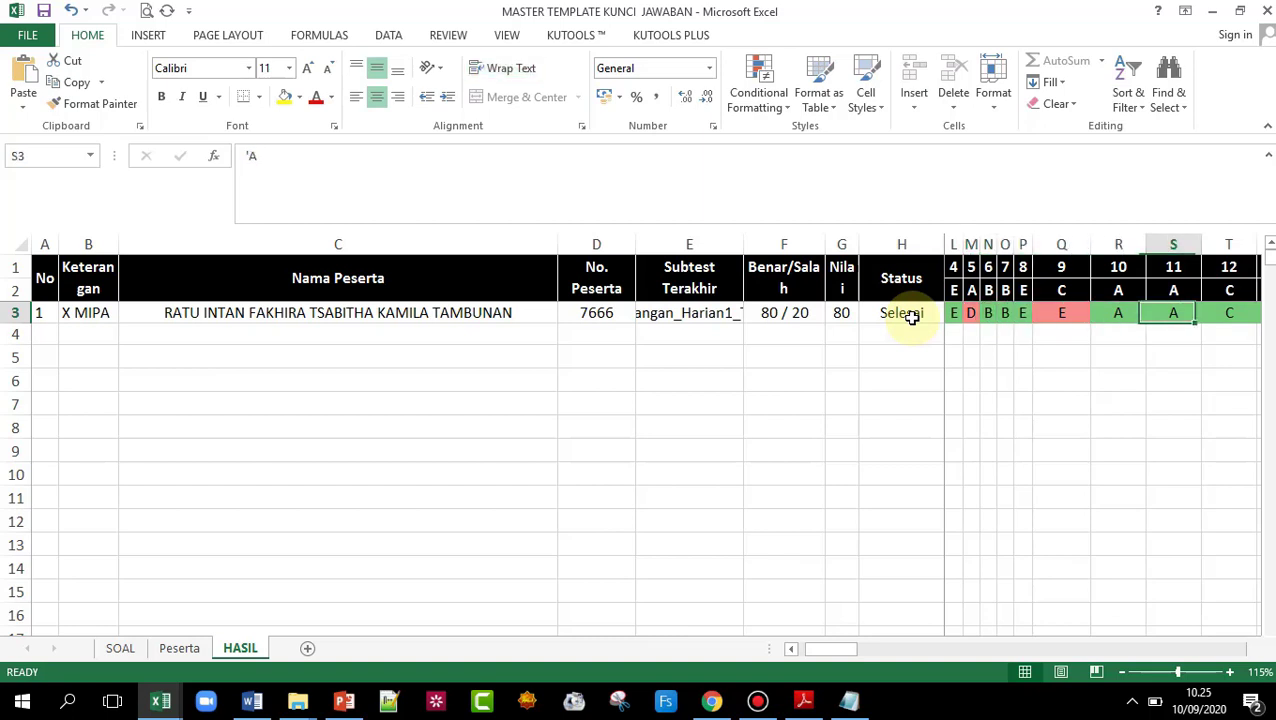
key("Right")
key("Right")
key("Right")
key("Right")
key("Right")
key("Right")
key("Right")
key("Right")
key("Right")
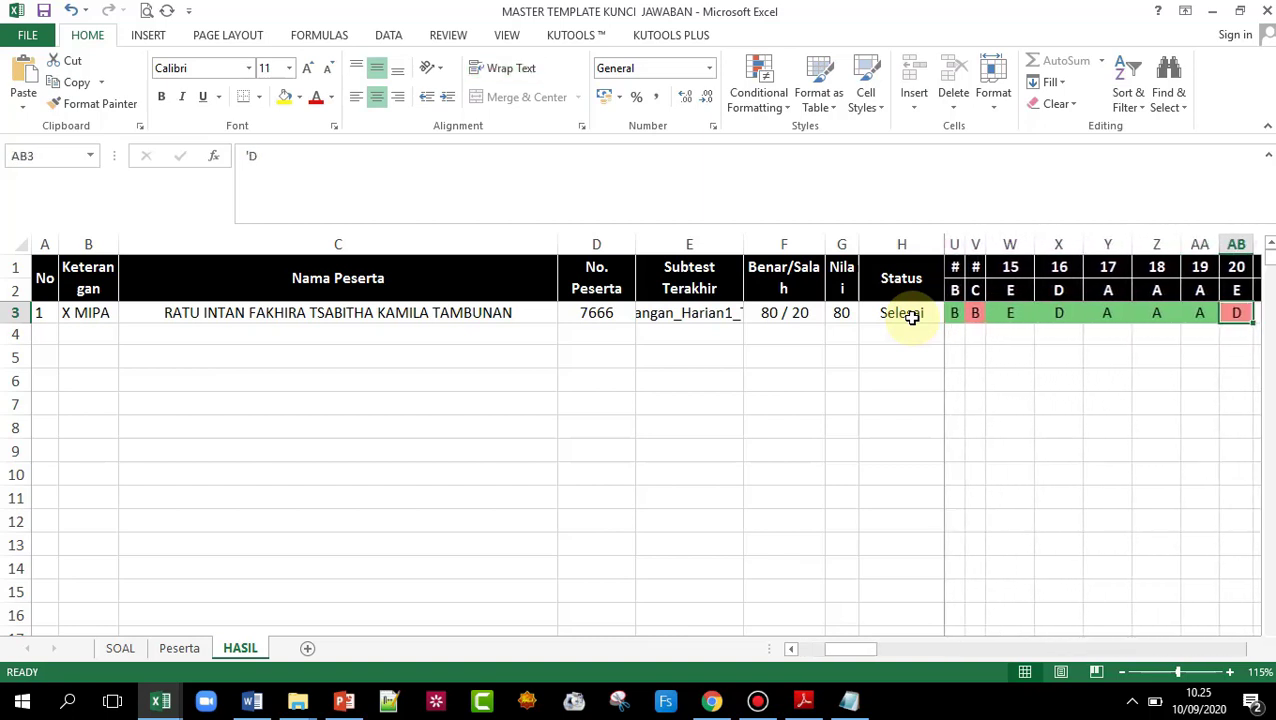
key("Left")
key("Left")
key("Left")
key("Left")
key("Left")
key("Left")
key("Left")
key("Left")
key("Left")
key("Left")
key("Left")
key("Left")
key("Left")
key("Left")
key("Left")
key("Left")
key("Left")
key("Left")
key("Left")
key("Left")
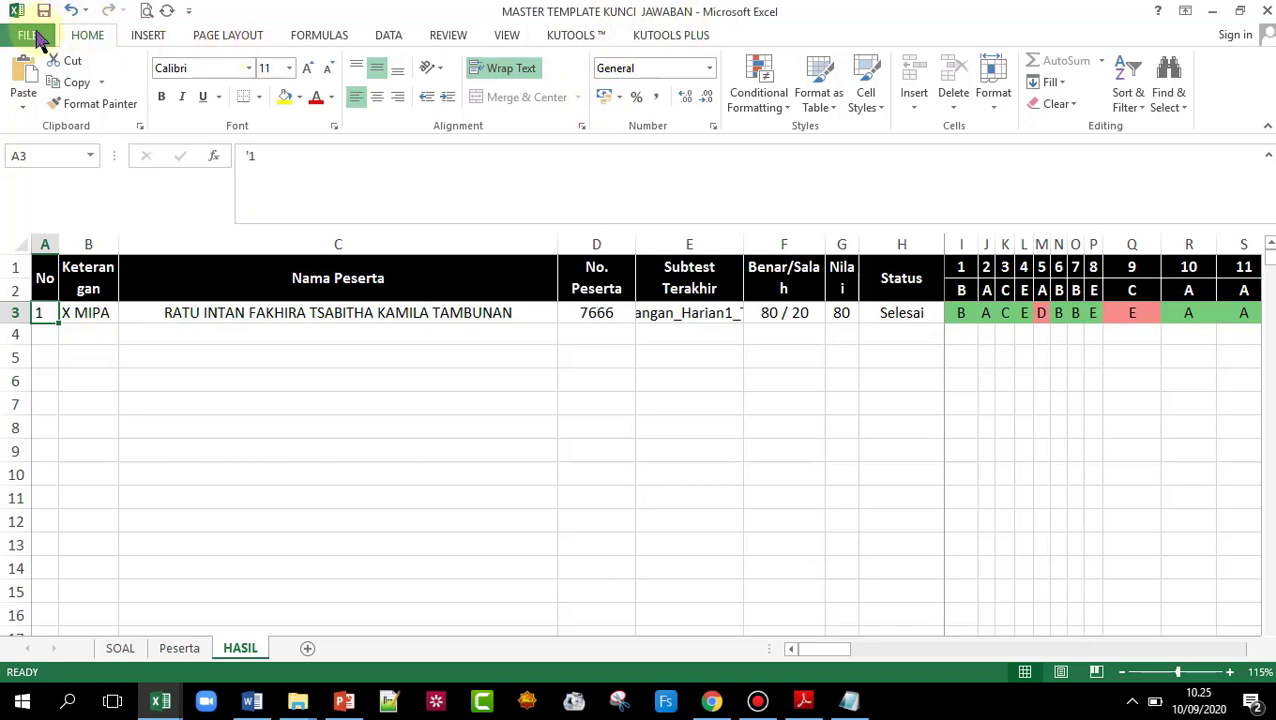
- In Save As, create the folder Hasil CBT TIK Kelas X on the DATA (E:) drive
left_click(30, 36)
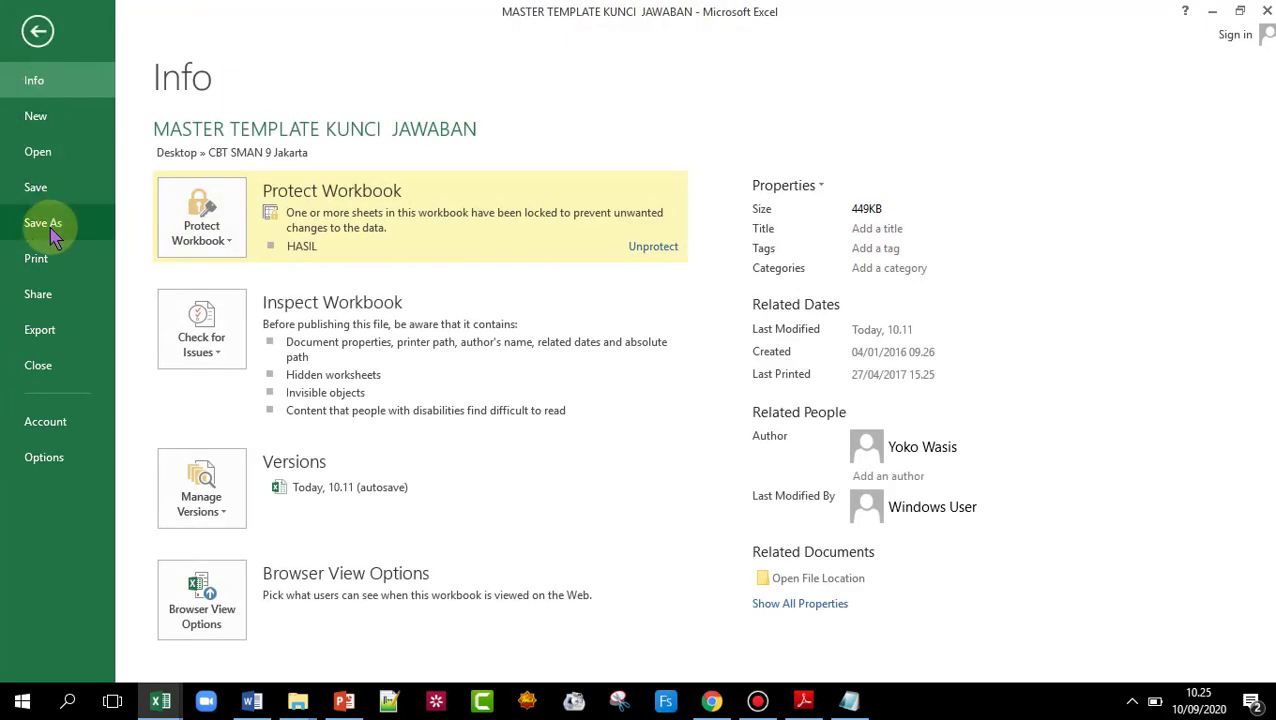
left_click(45, 224)
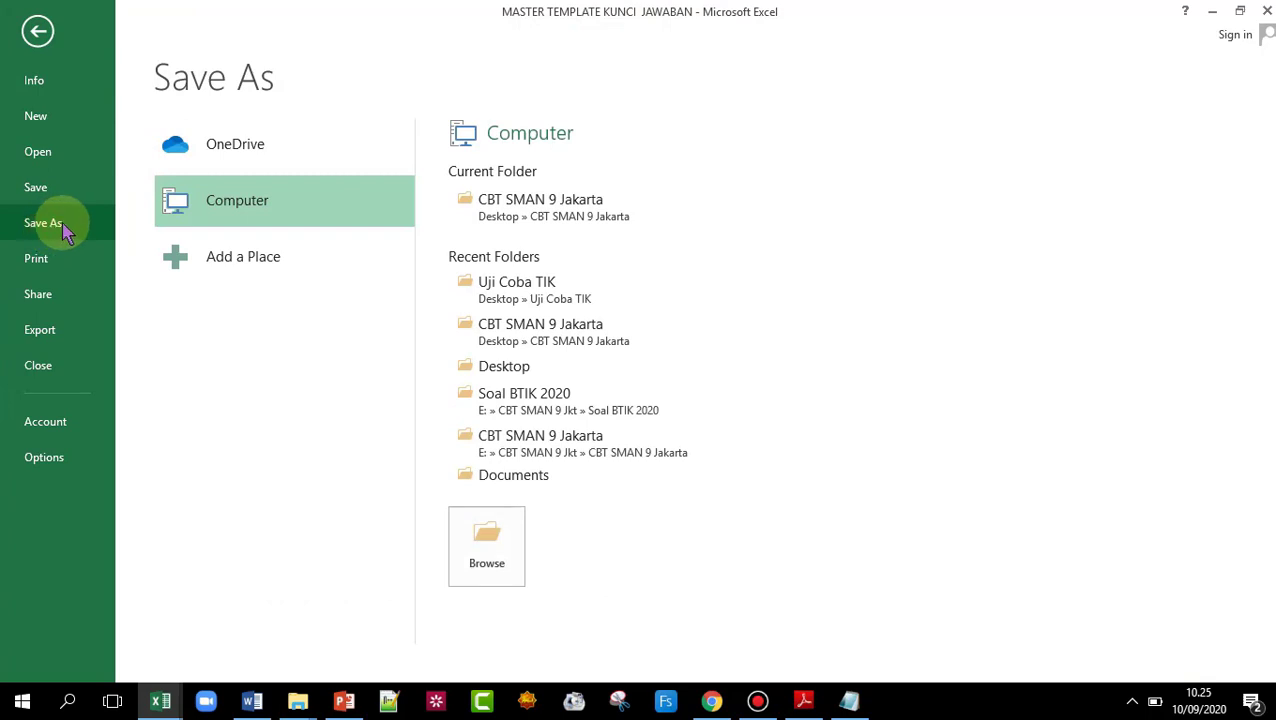
left_click(500, 541)
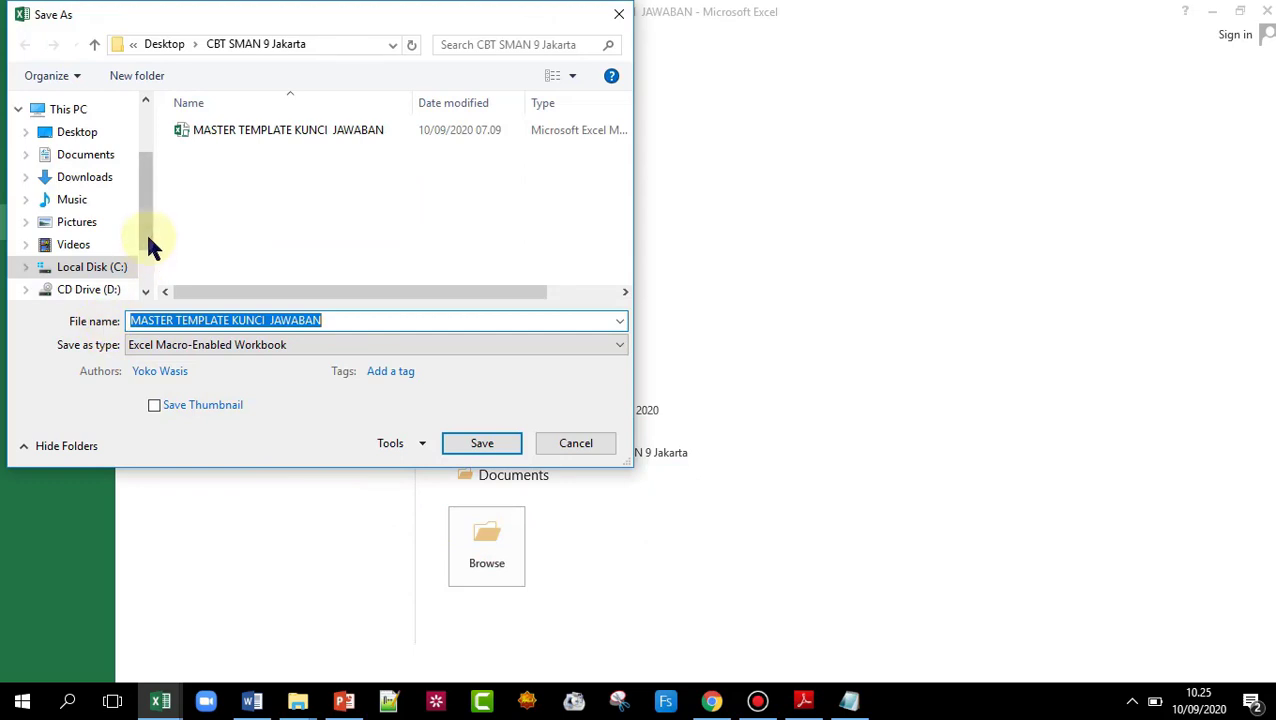
scroll(152, 248, "down", 2)
left_click(80, 262)
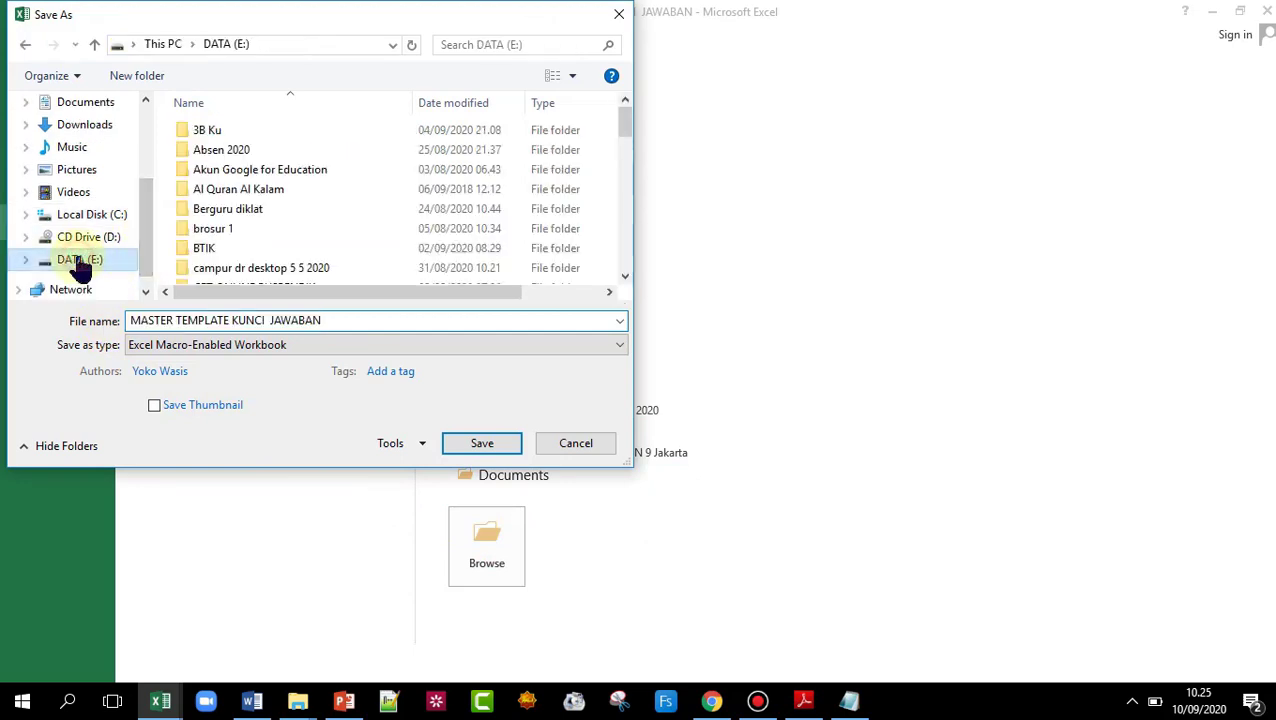
left_click(145, 87)
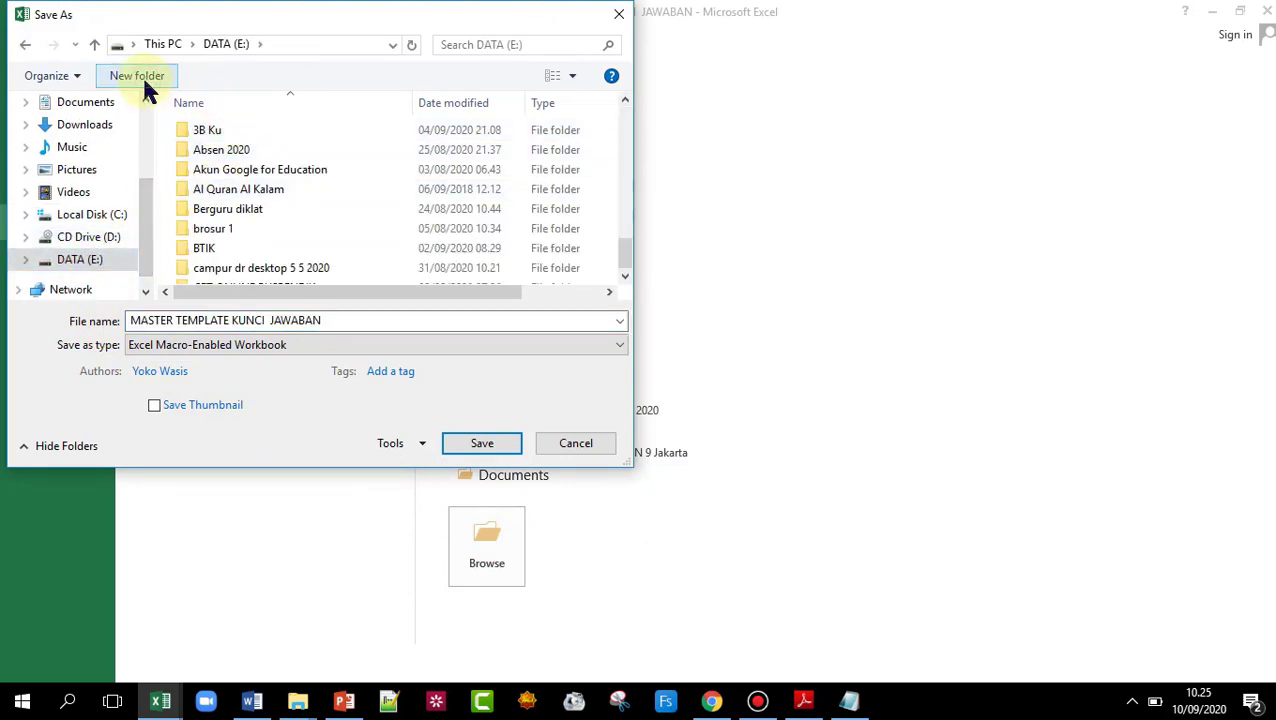
type("Hasil CBT TIK")
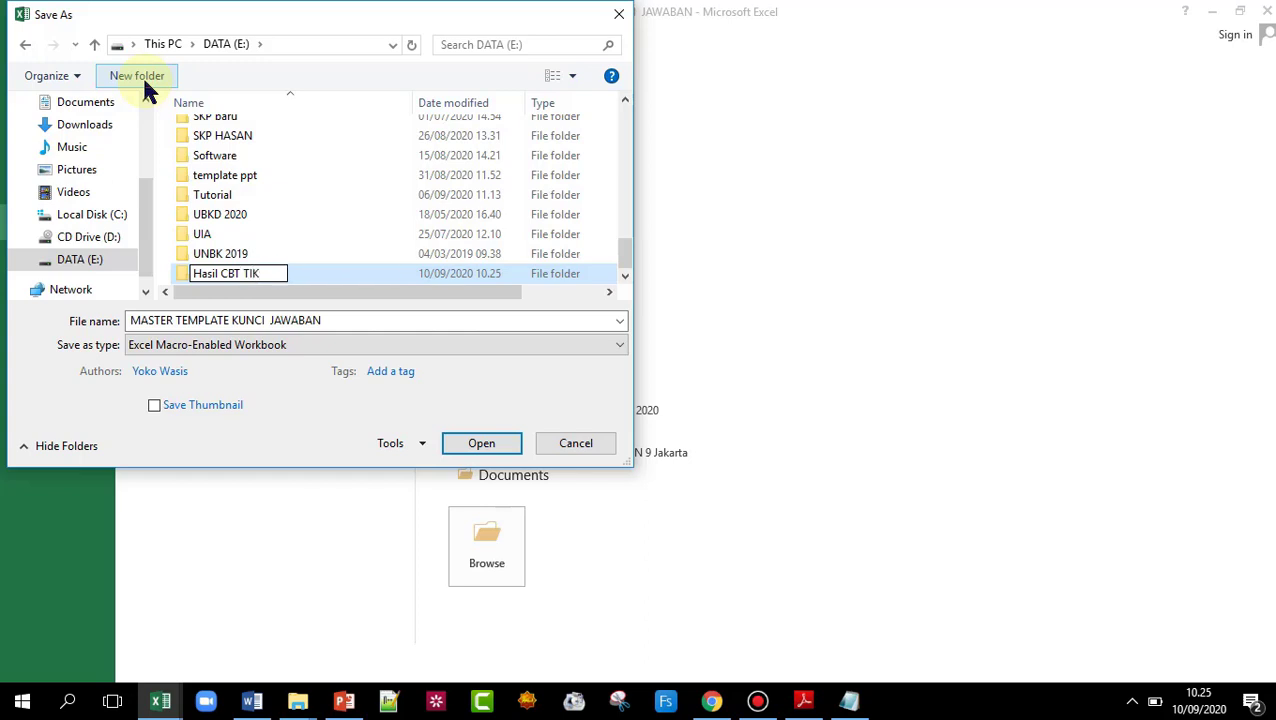
type("elas X")
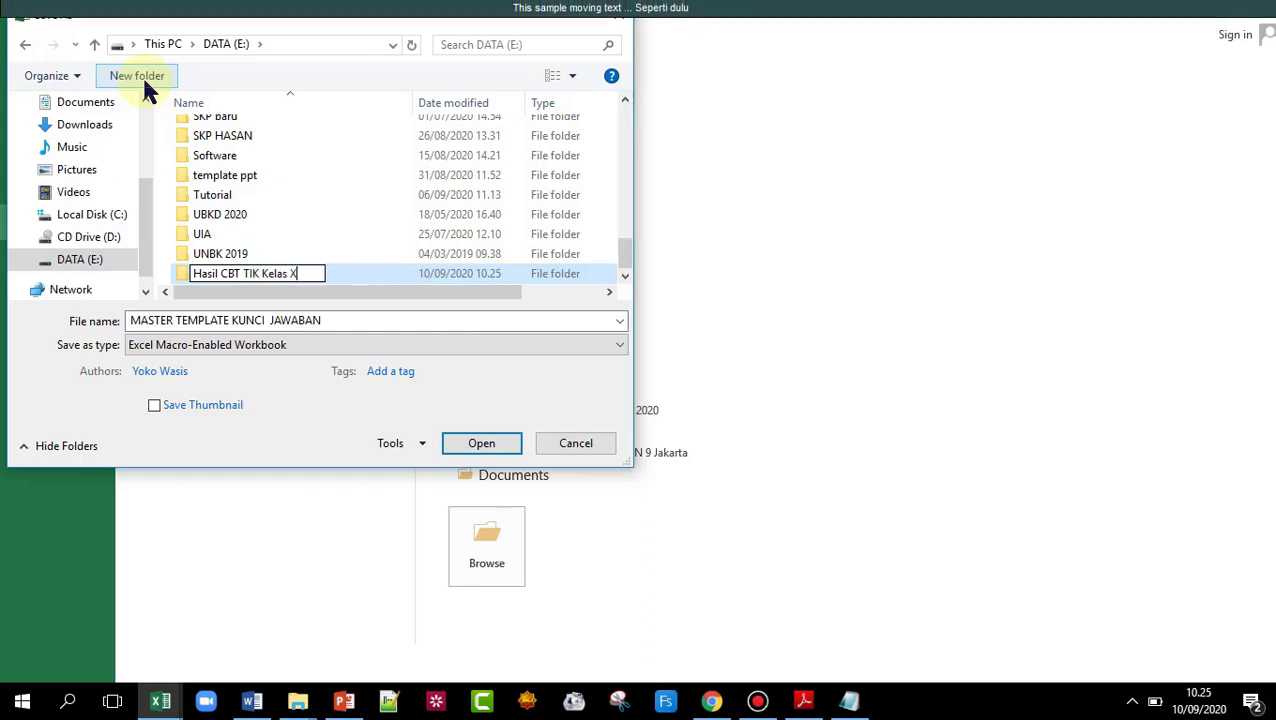
key("Return")
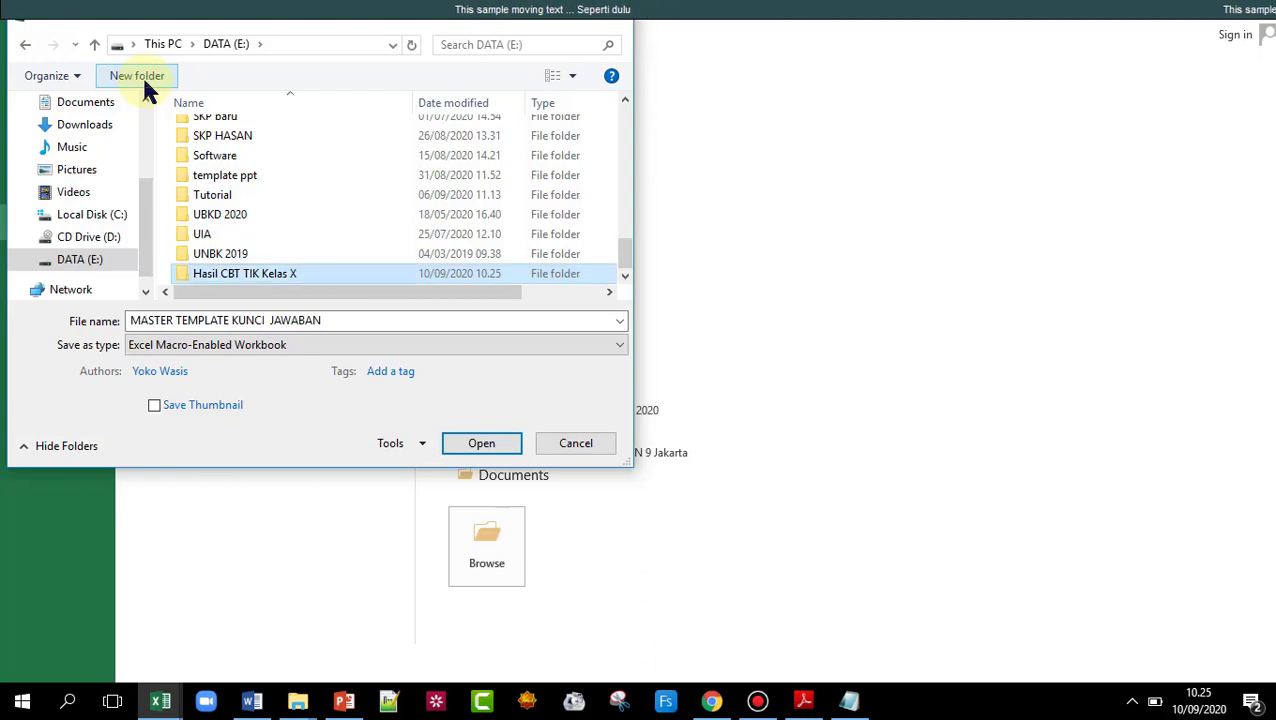
- Append 'Ulangan Harian 1' to the file name, save into Hasil CBT TIK Kelas X, and close the banner
left_click(316, 276)
double_click(316, 276)
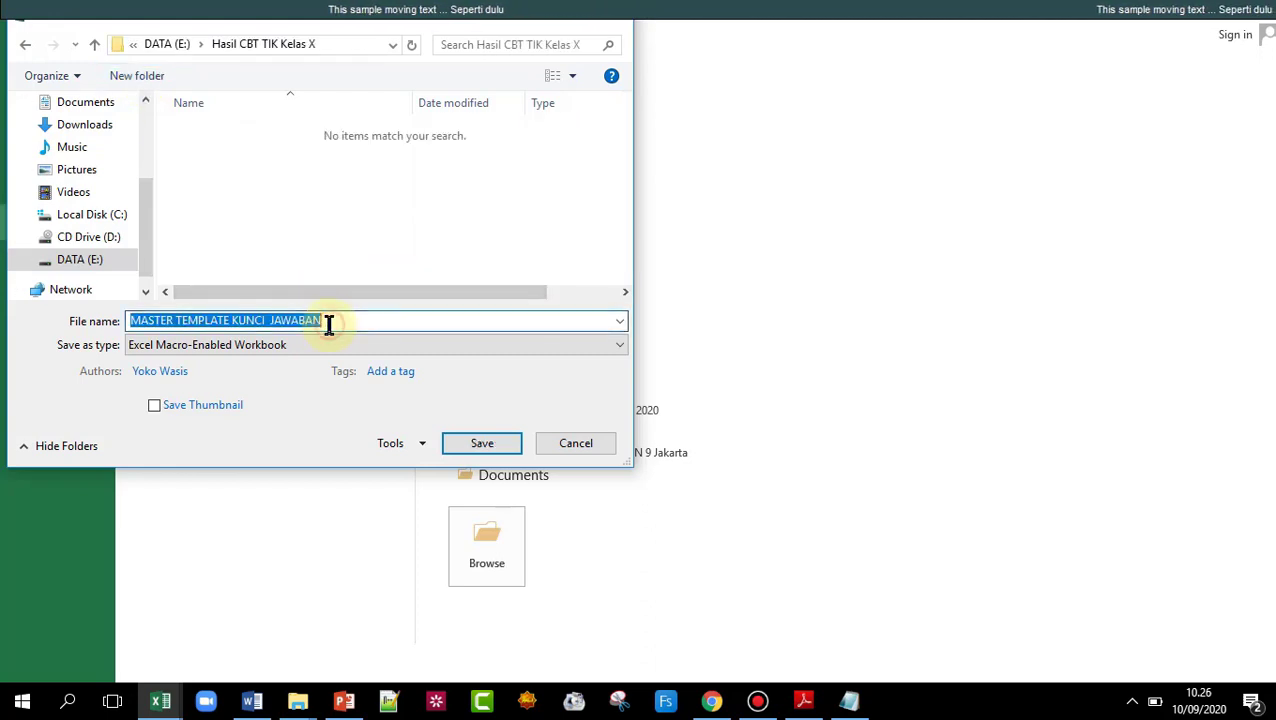
double_click(329, 322)
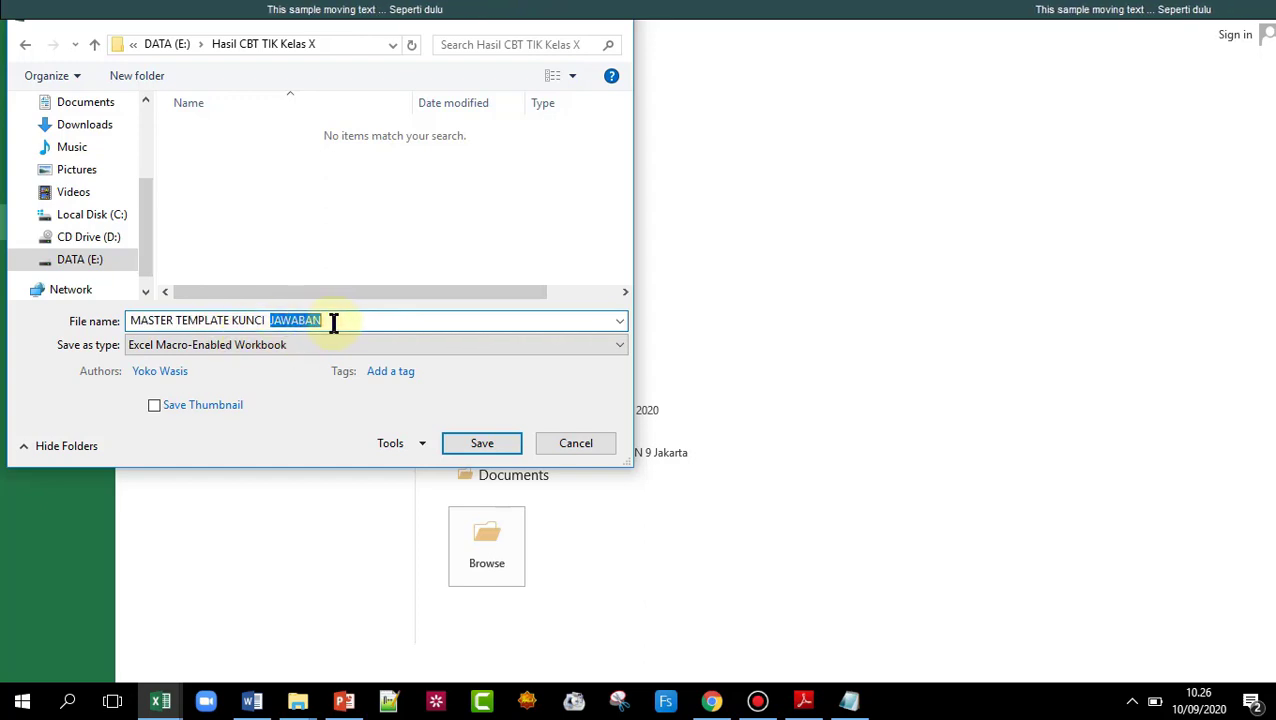
left_click(337, 322)
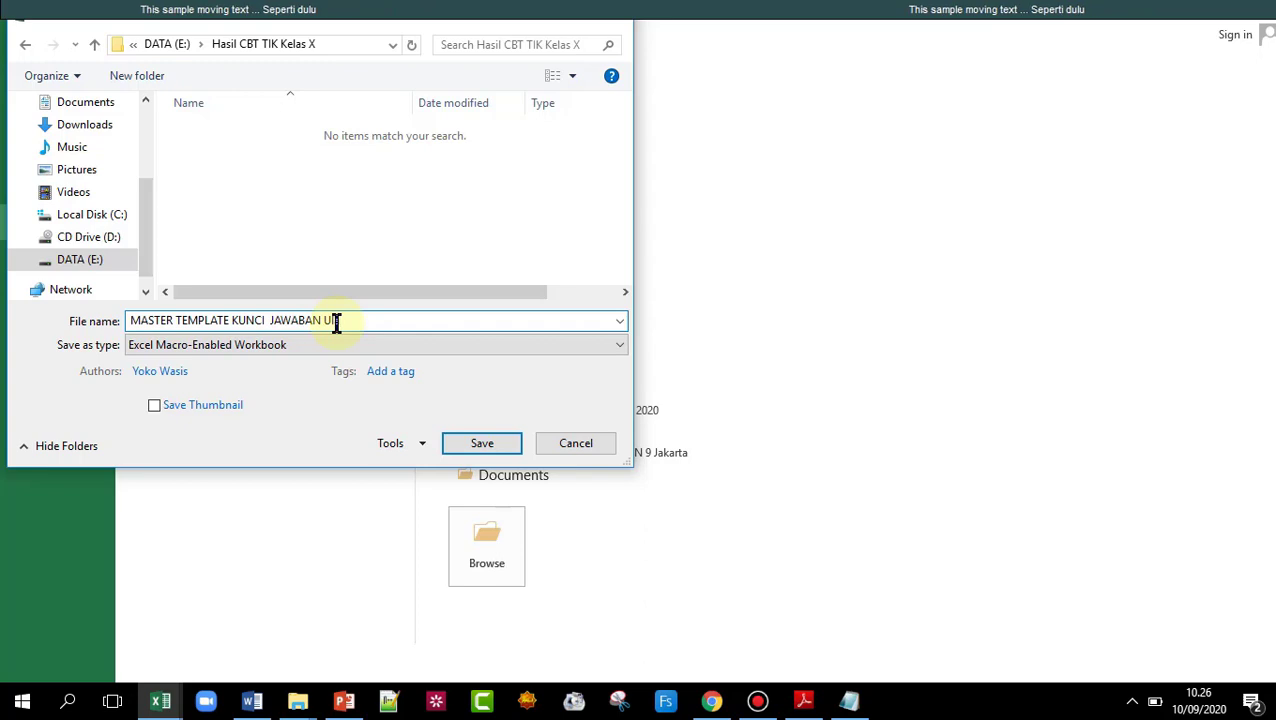
type("Ulangan H")
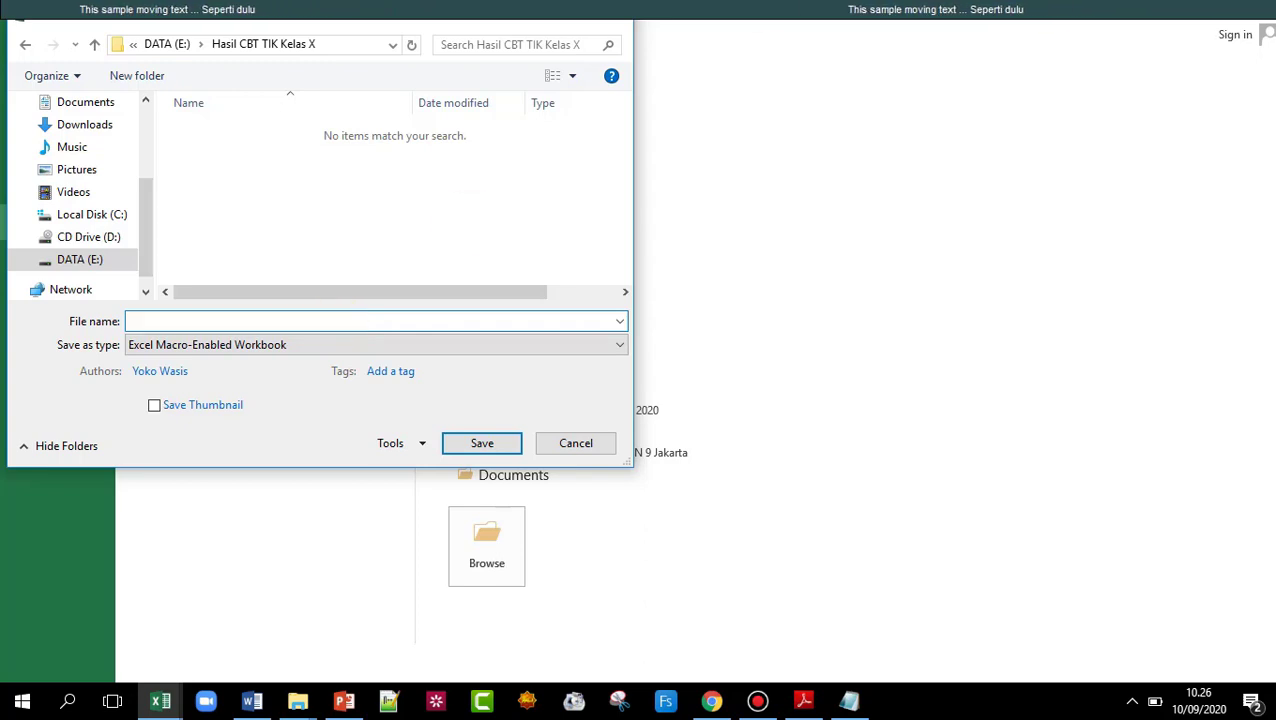
type("arian")
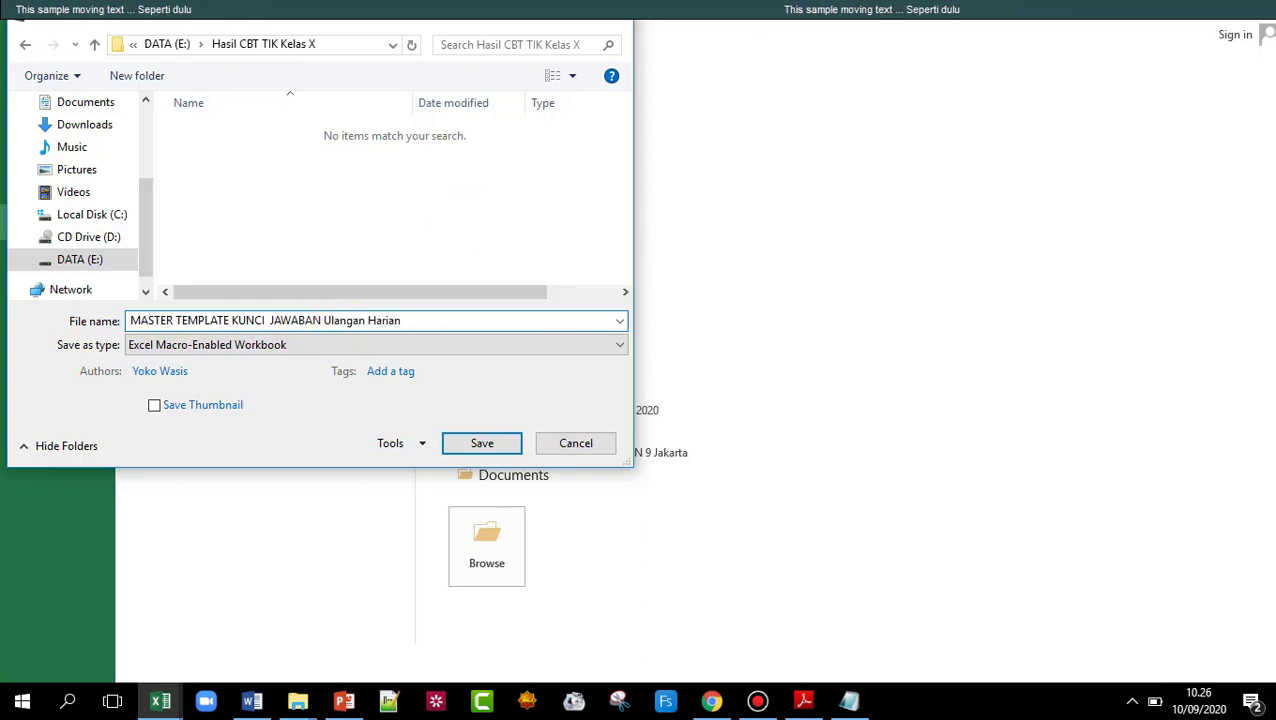
type(" 1")
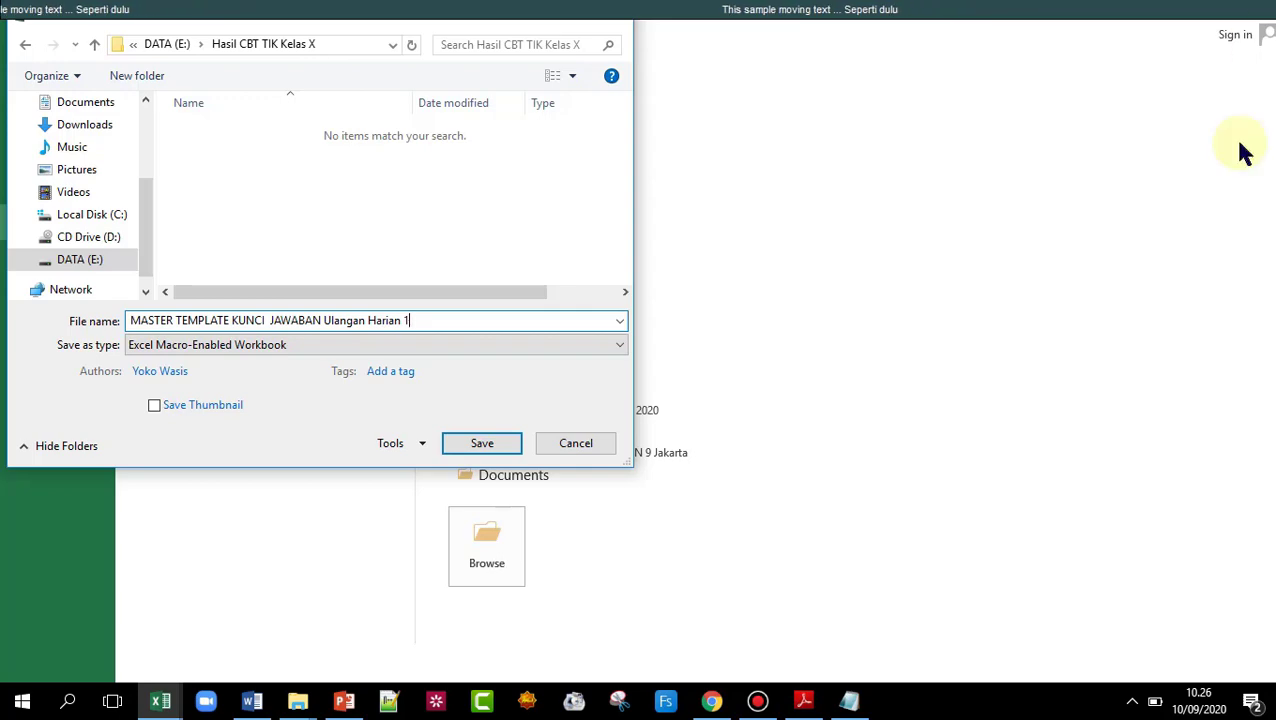
left_click(492, 446)
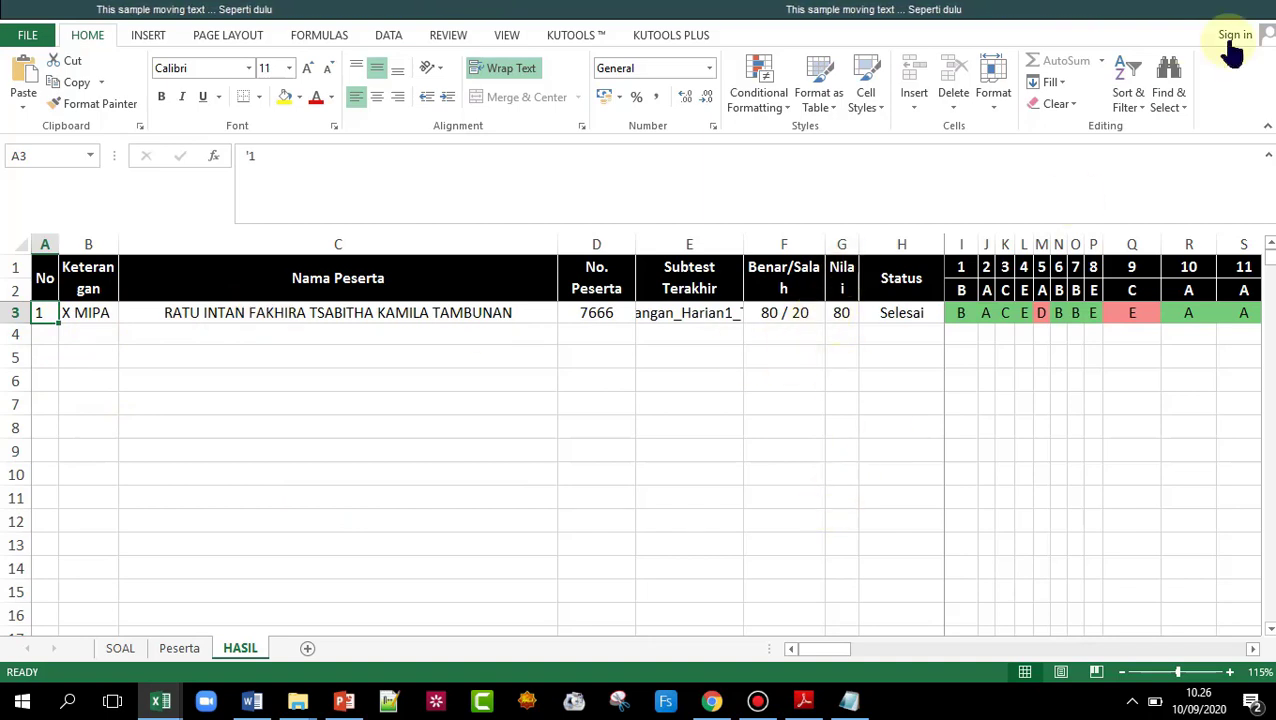
left_click(1097, 25)
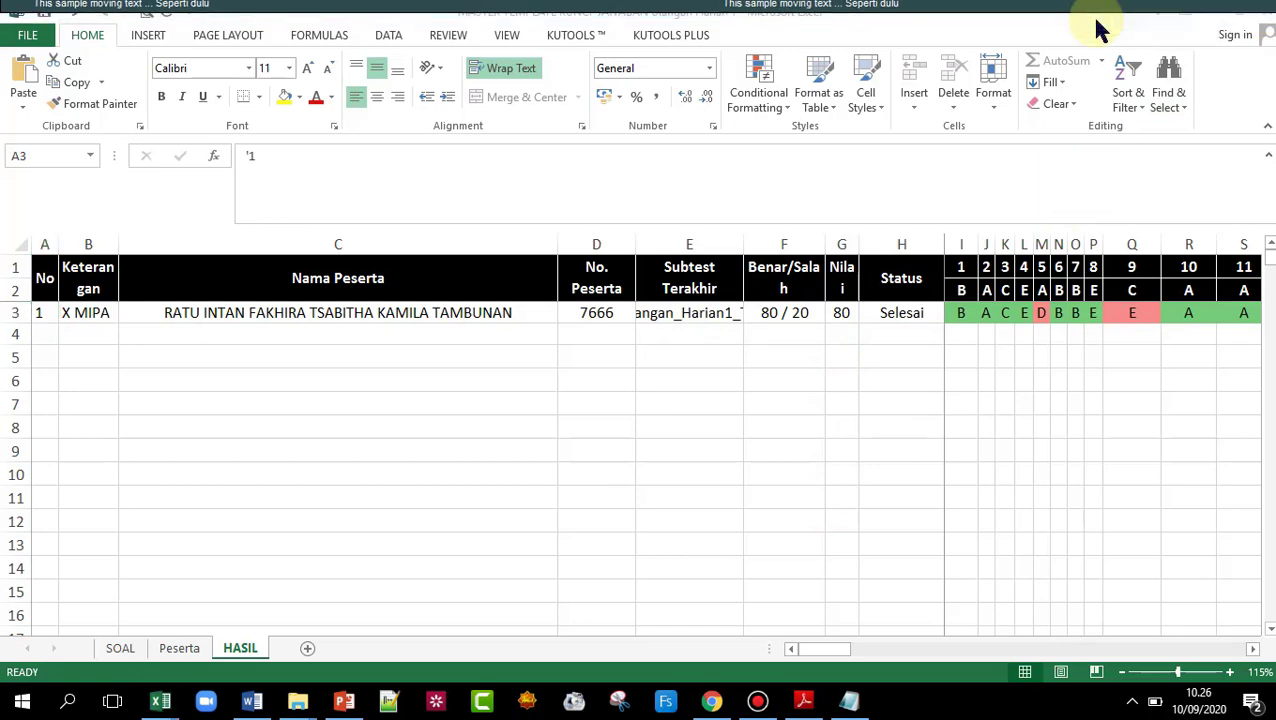
- Minimize Excel, the browser and PowerPoint, and switch to the CBT SMAN 9 Jakarta folder
left_click(1212, 12)
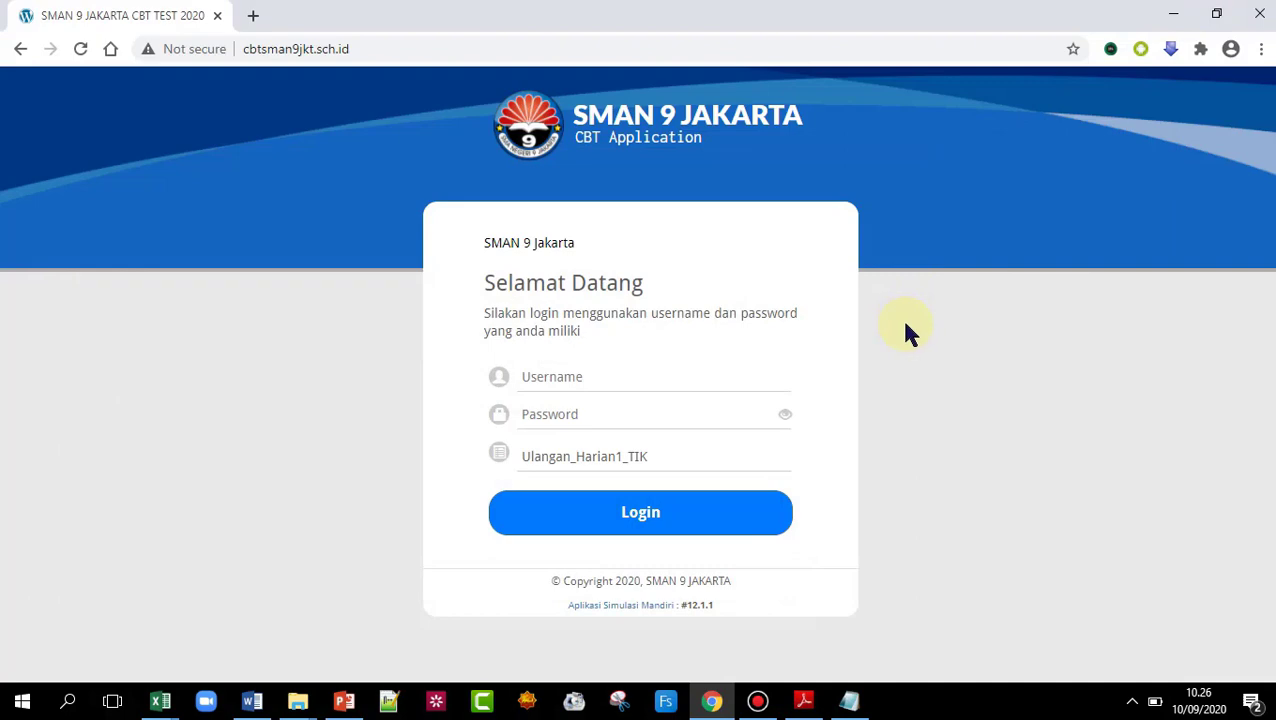
left_click(1170, 16)
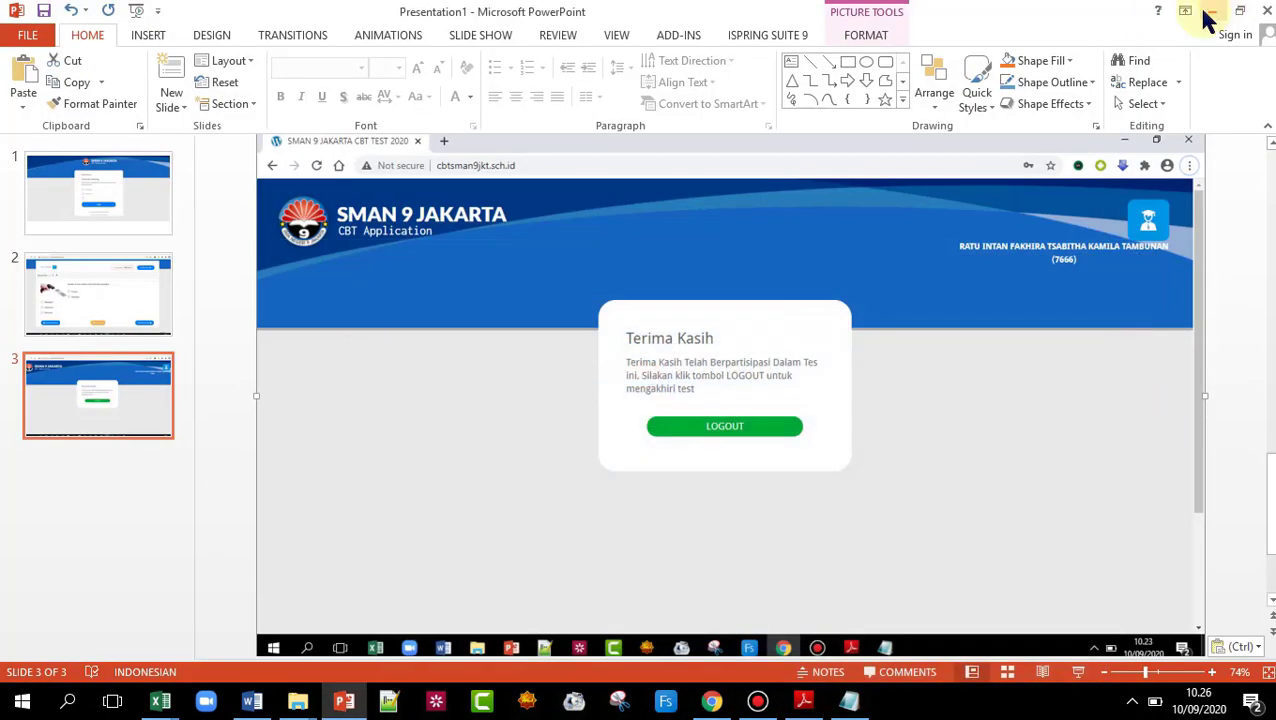
left_click(1207, 15)
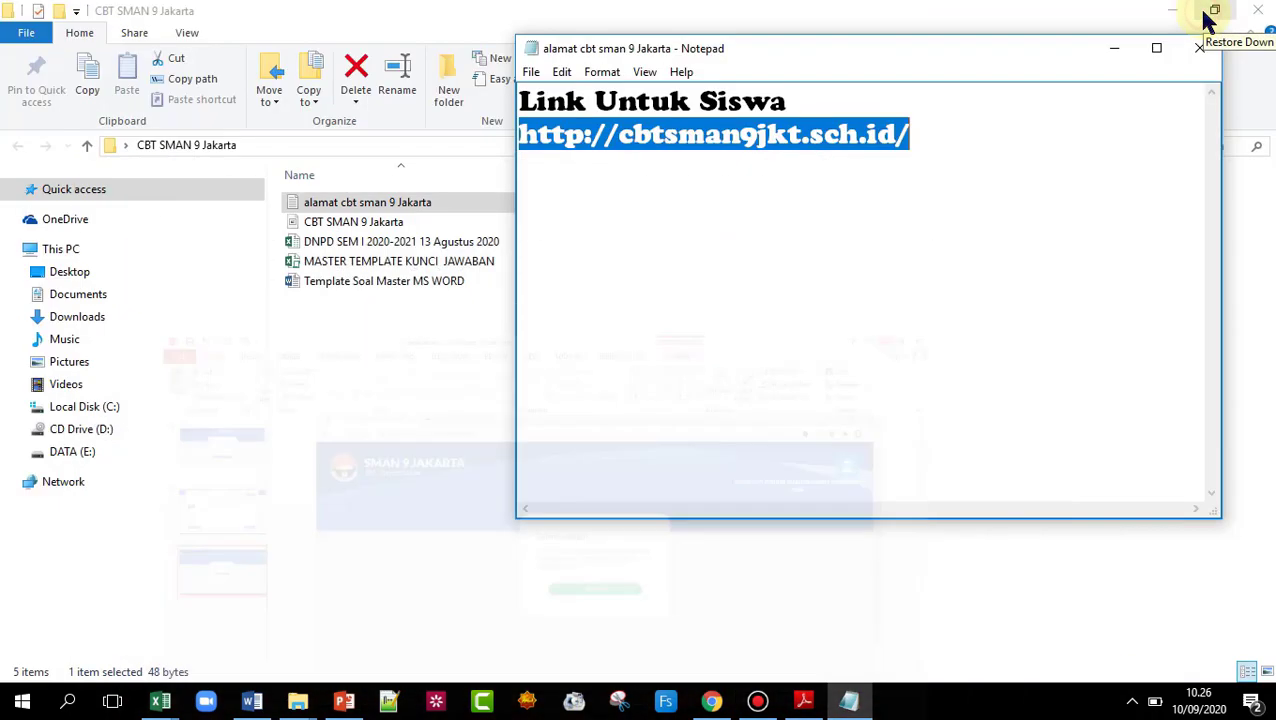
left_click(296, 701)
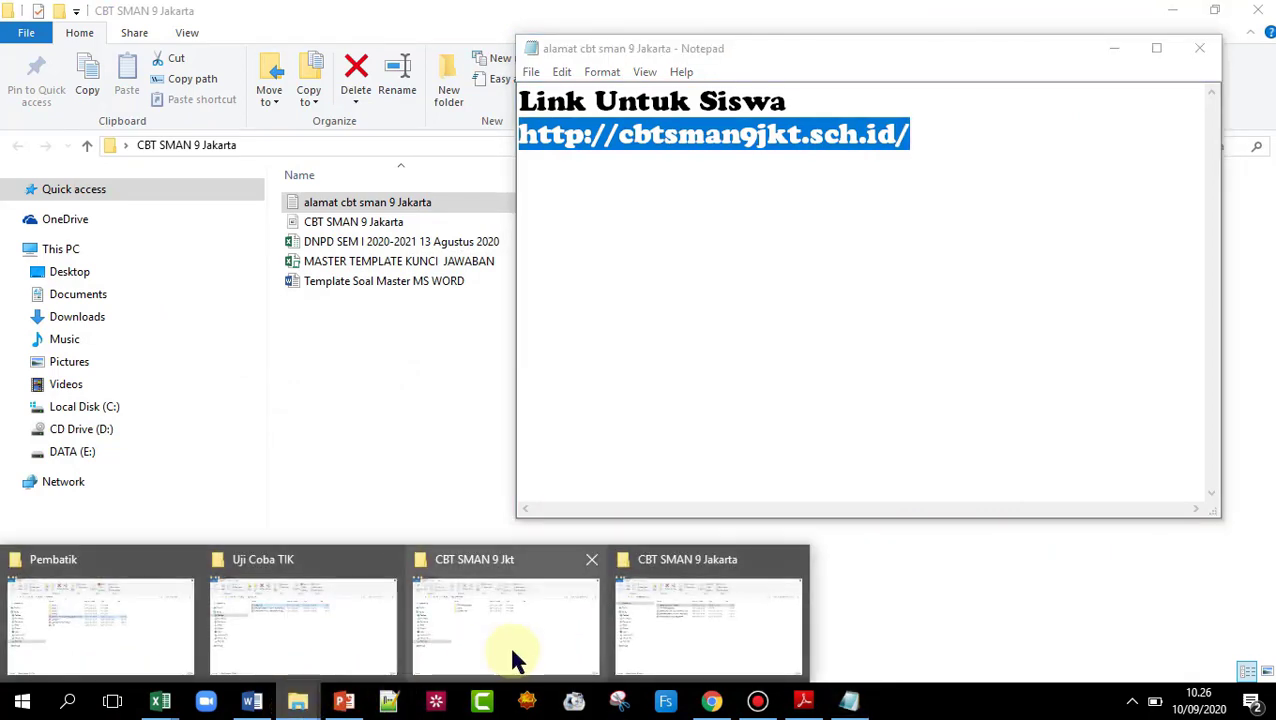
mouse_move(515, 657)
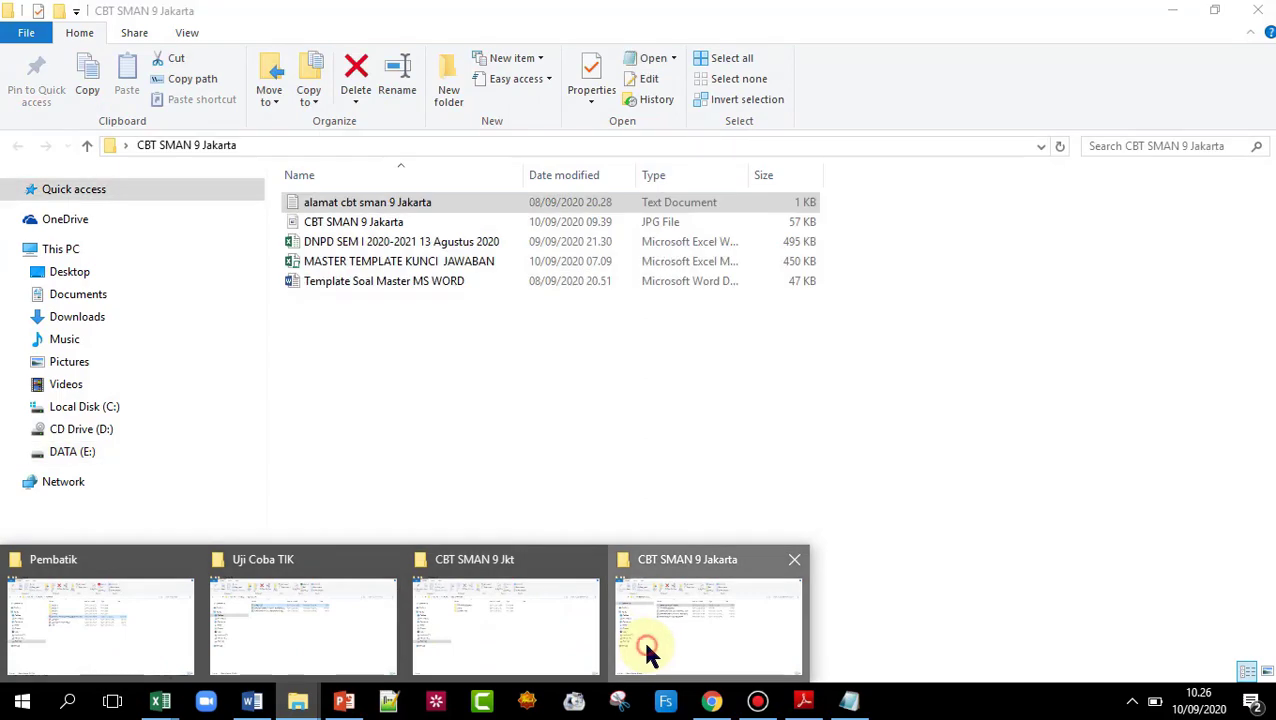
left_click(643, 640)
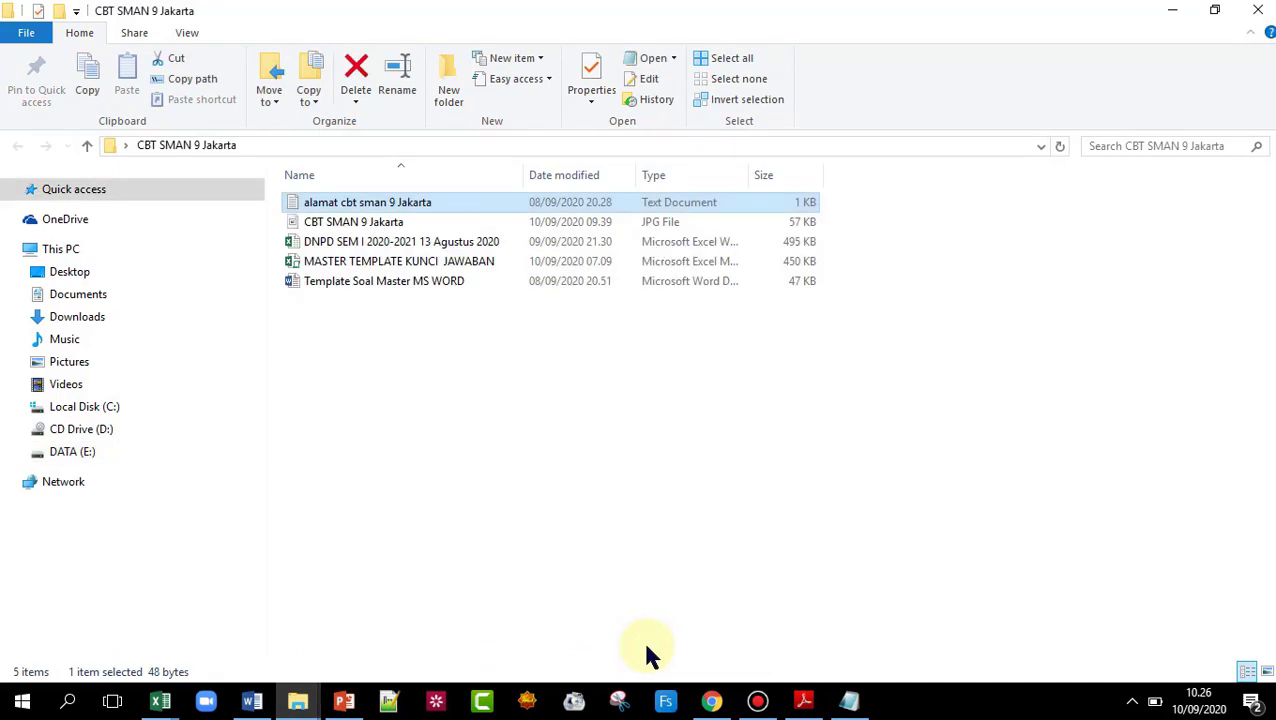
- Review the folder's files, view the CBT SMAN 9 Jakarta image, then return to the browser login page
left_click(360, 284)
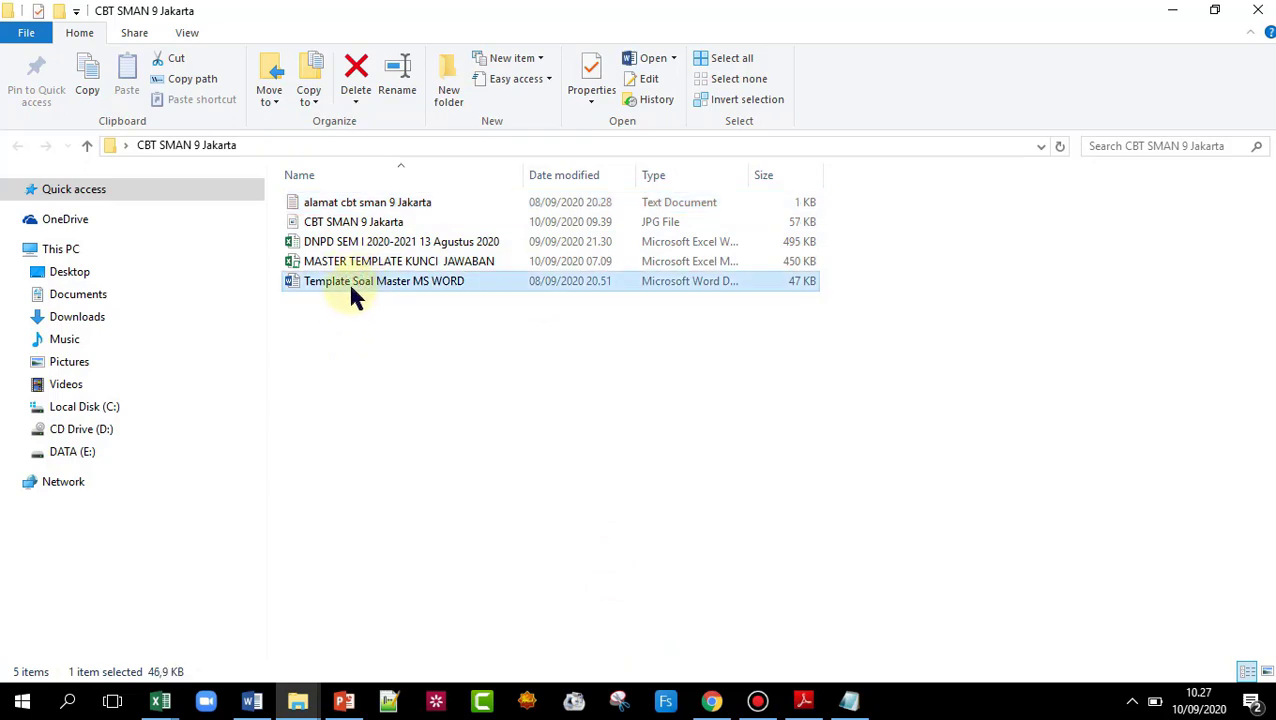
left_click(365, 263)
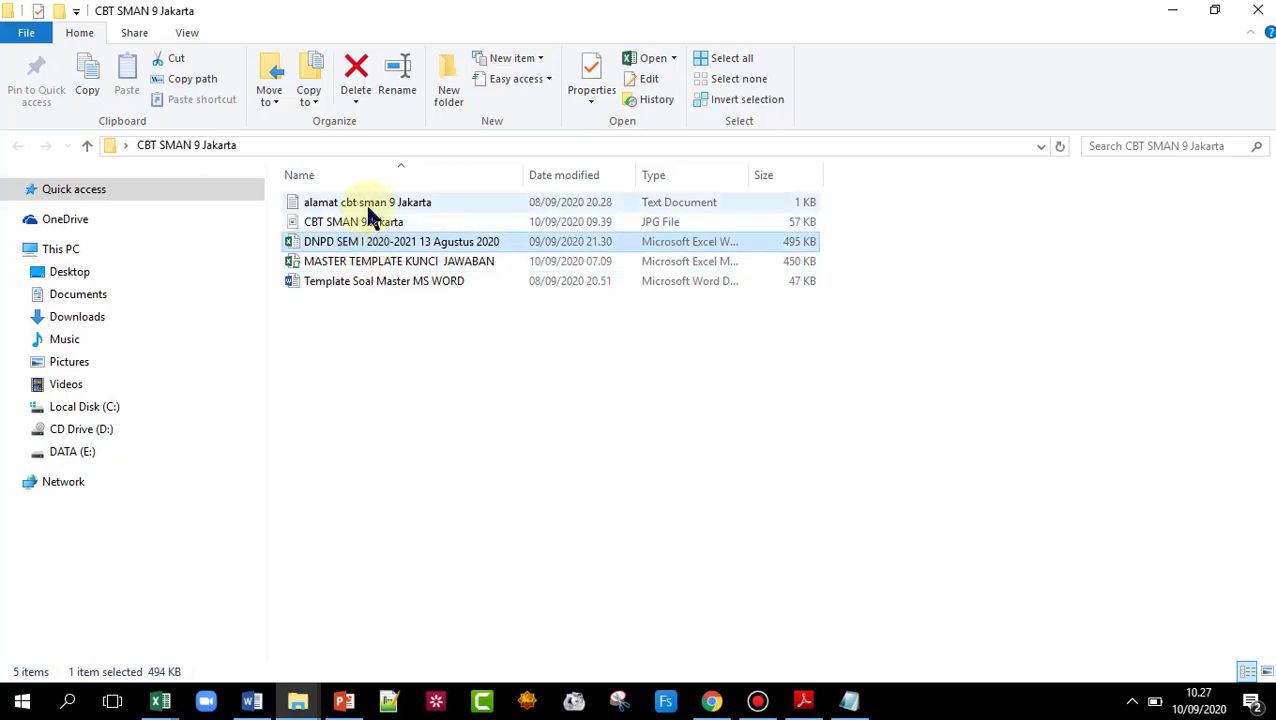
left_click(370, 206)
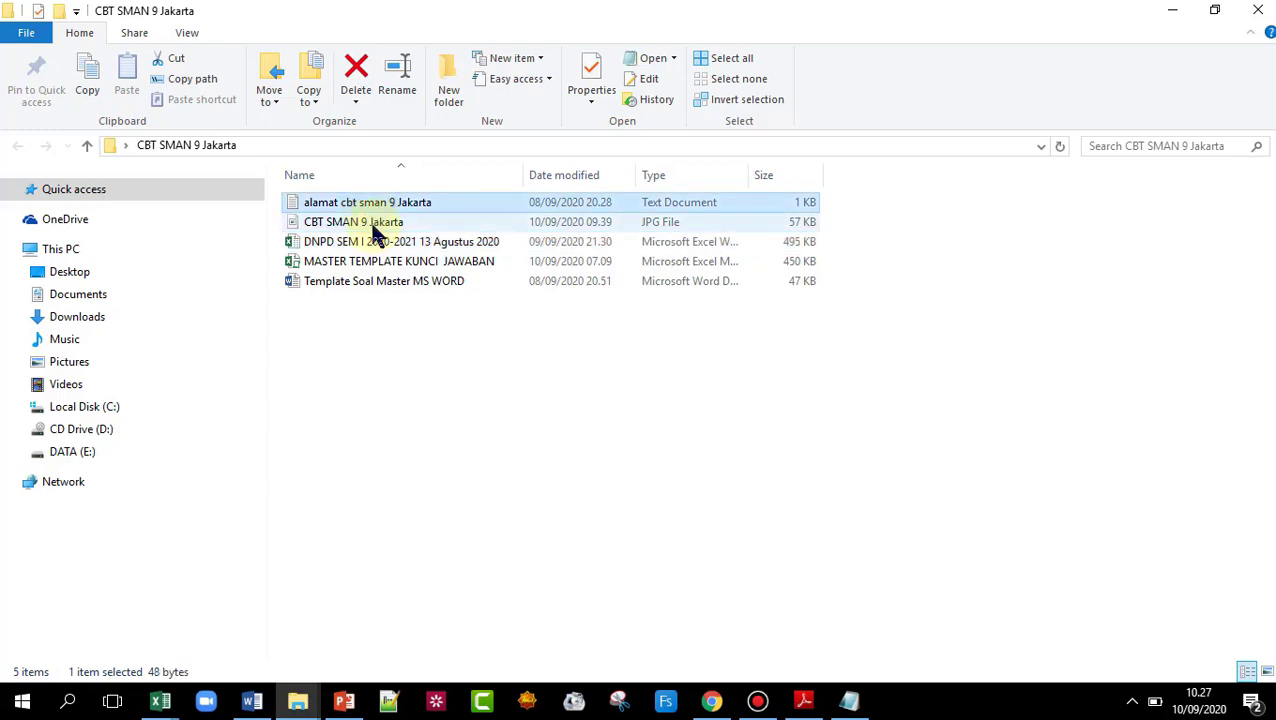
left_click(378, 223)
double_click(380, 228)
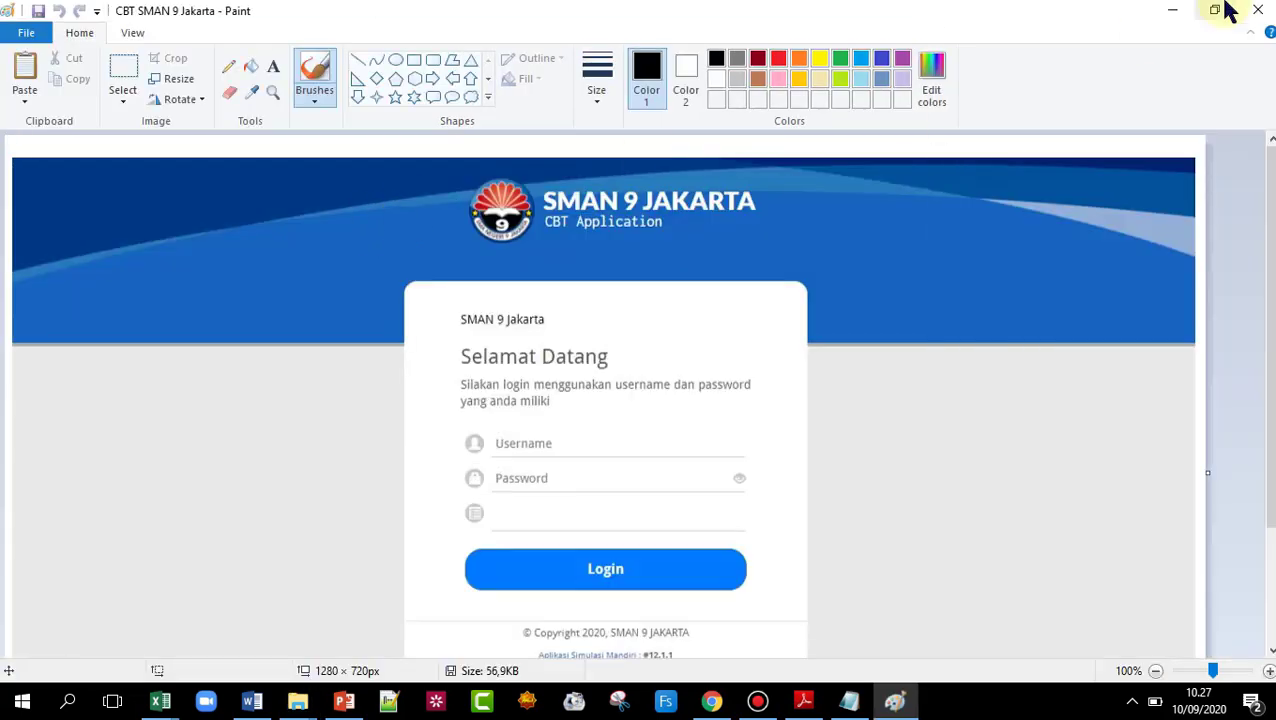
left_click(1257, 12)
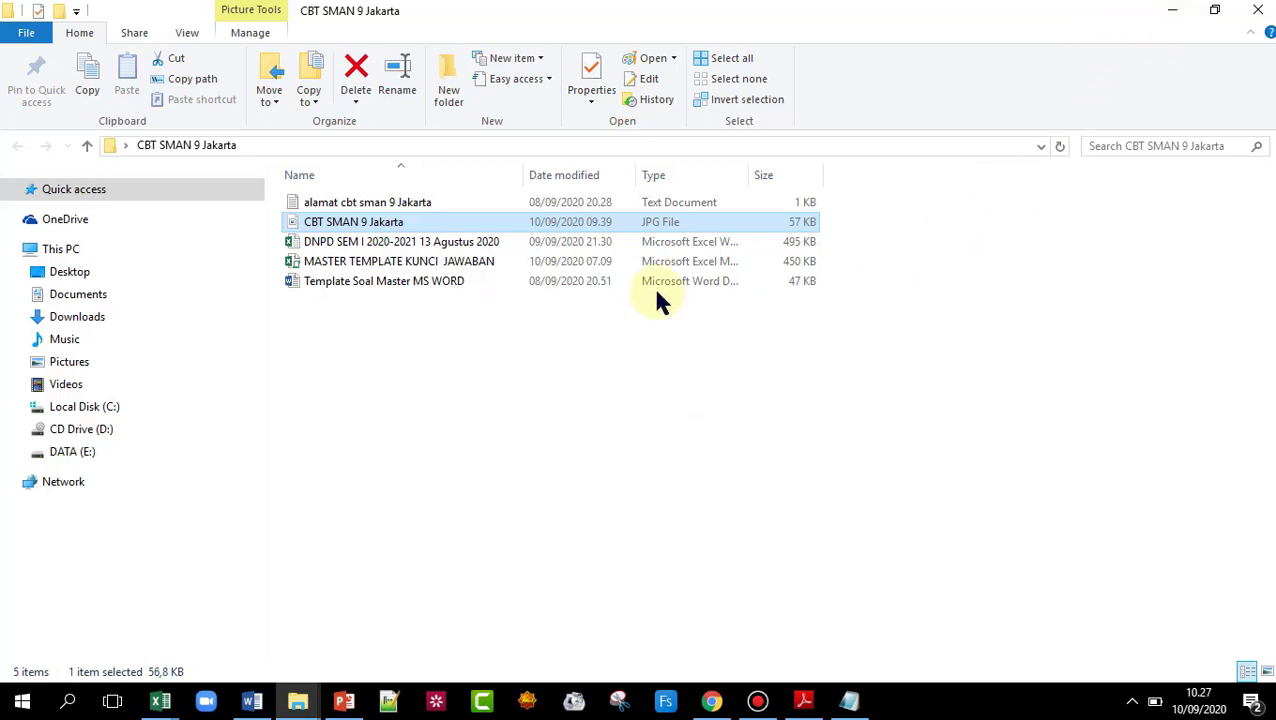
left_click(711, 700)
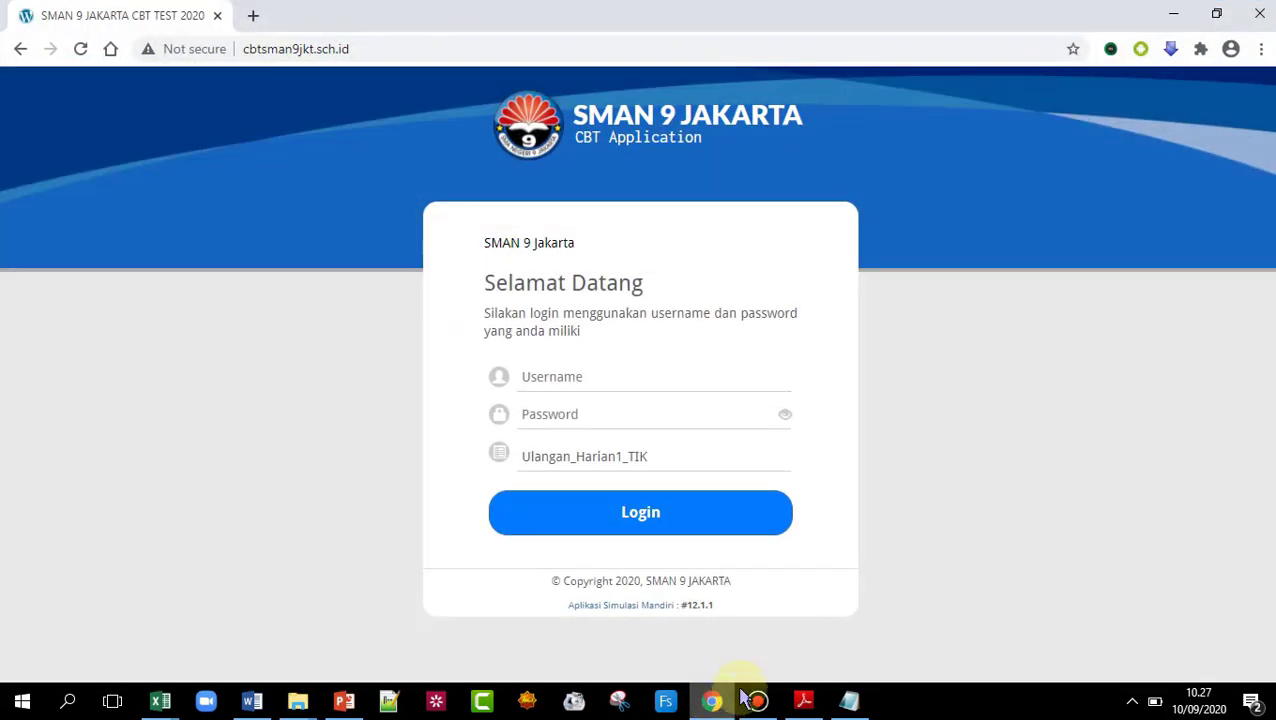